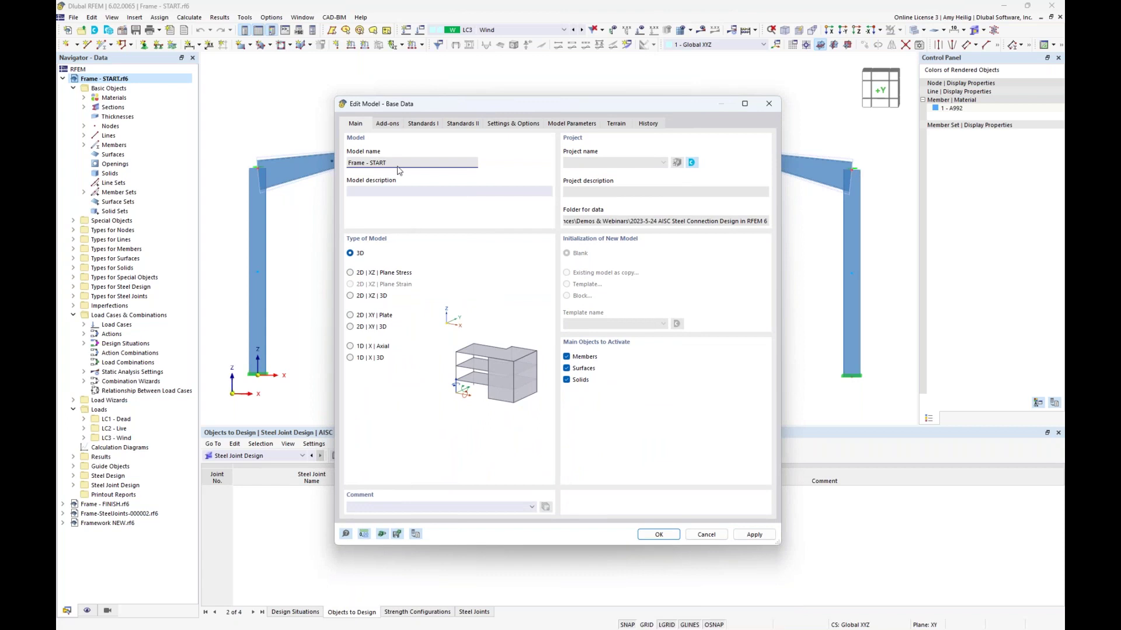
# Step: Review the model's base data: the activated add-ons, the load and steel design standards, and the steel joints standard
pyautogui.click(394, 126)
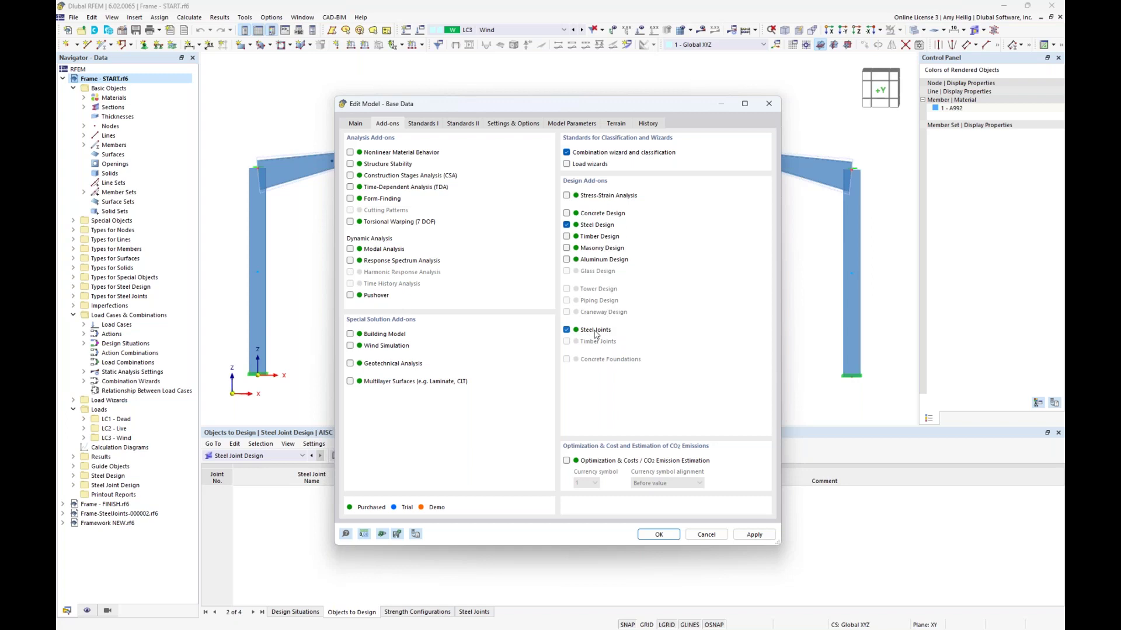
pyautogui.click(430, 125)
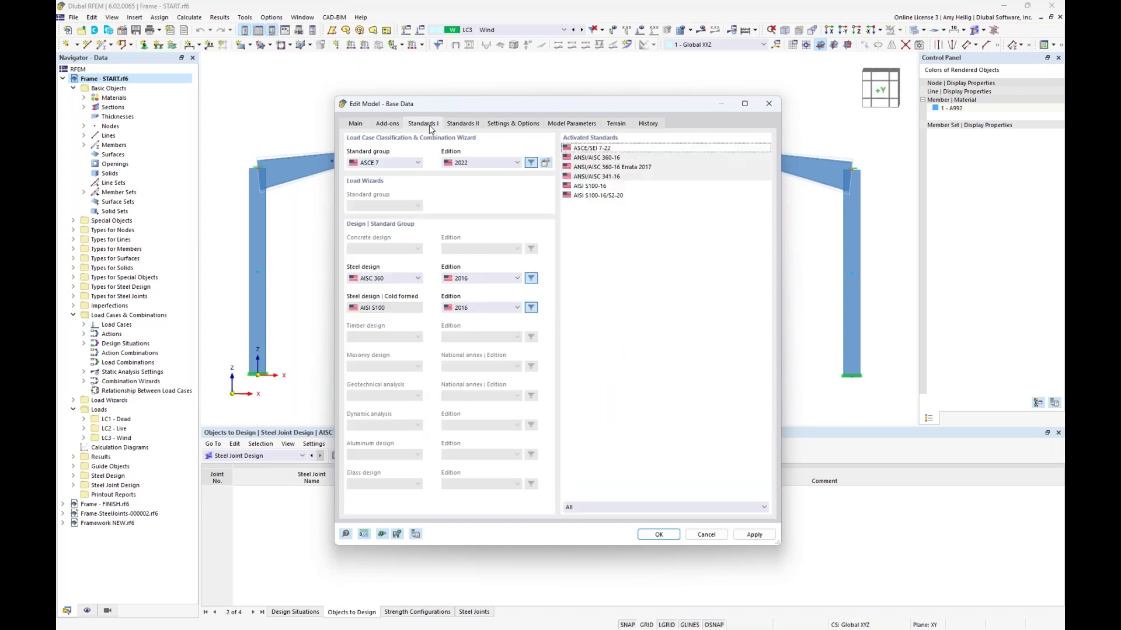
pyautogui.click(417, 163)
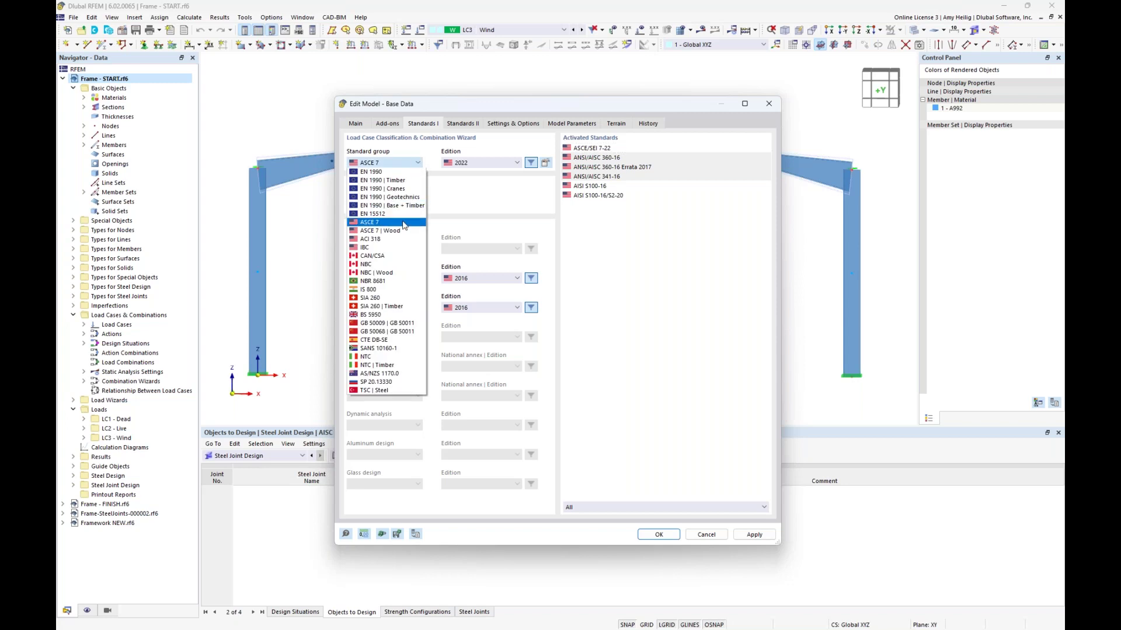
pyautogui.click(477, 201)
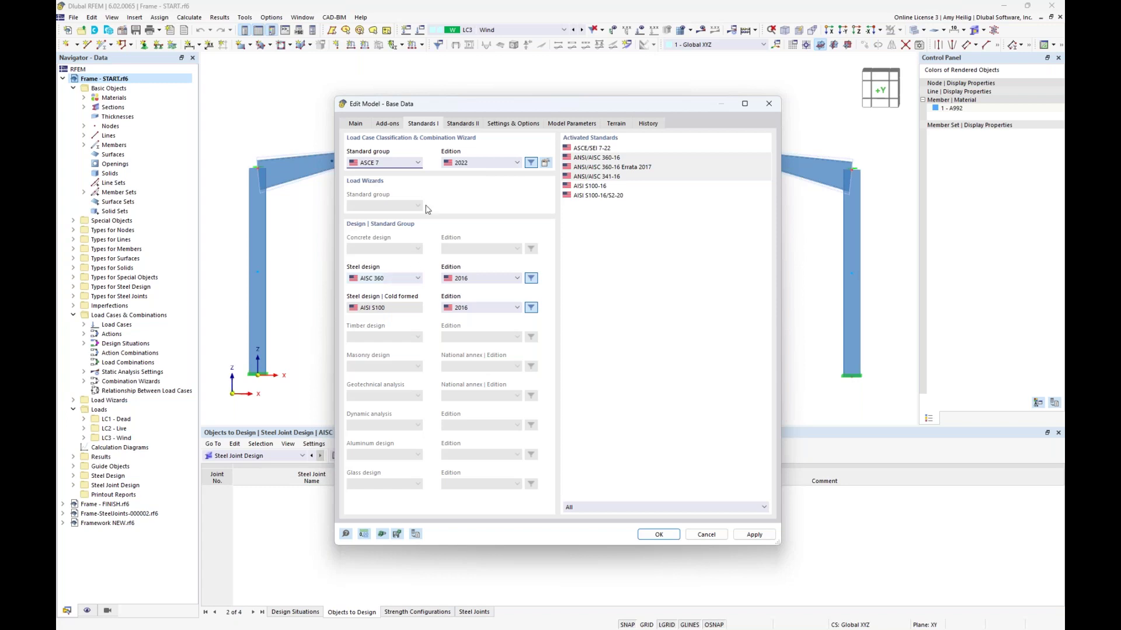
pyautogui.click(473, 128)
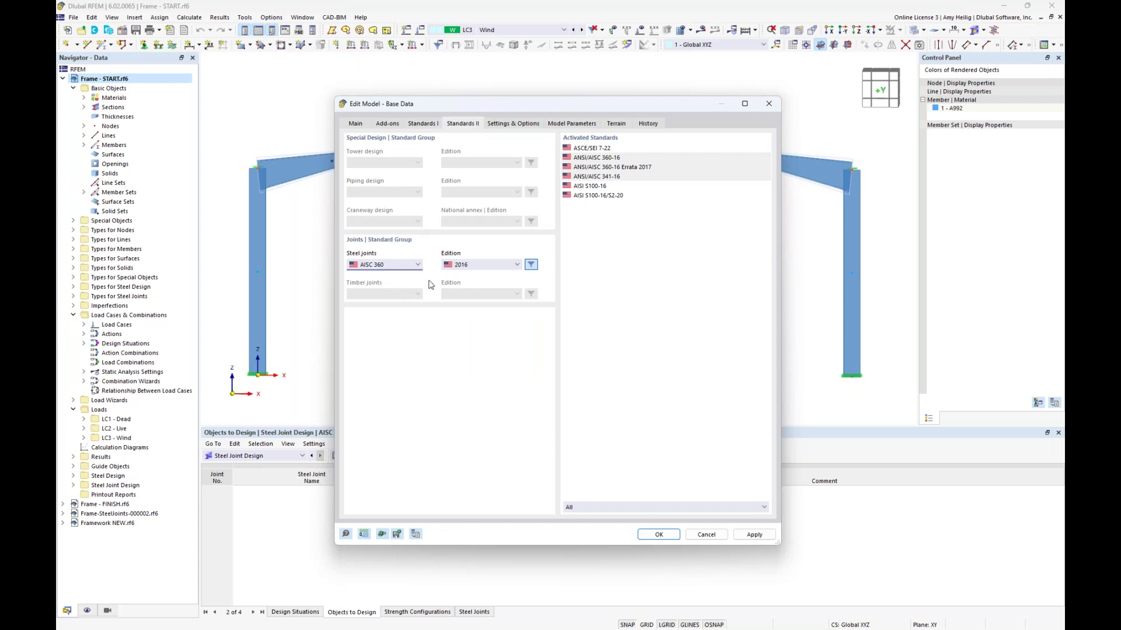
pyautogui.click(657, 534)
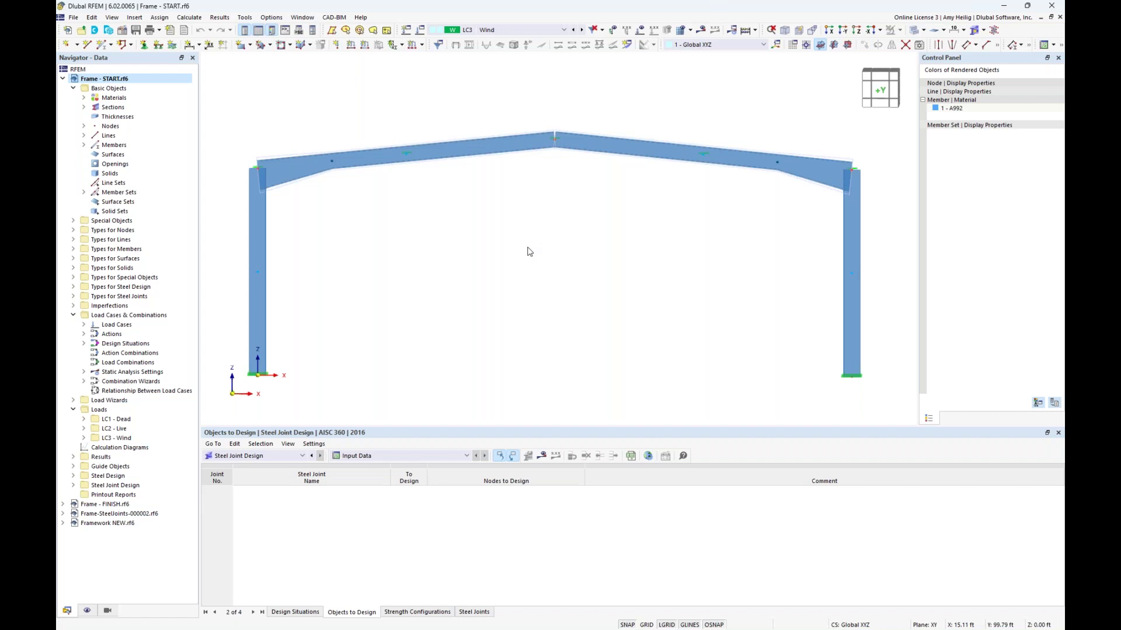
# Step: Compare the frame in wireframe and fully solid display, and return it to the transparent solid display
pyautogui.click(912, 30)
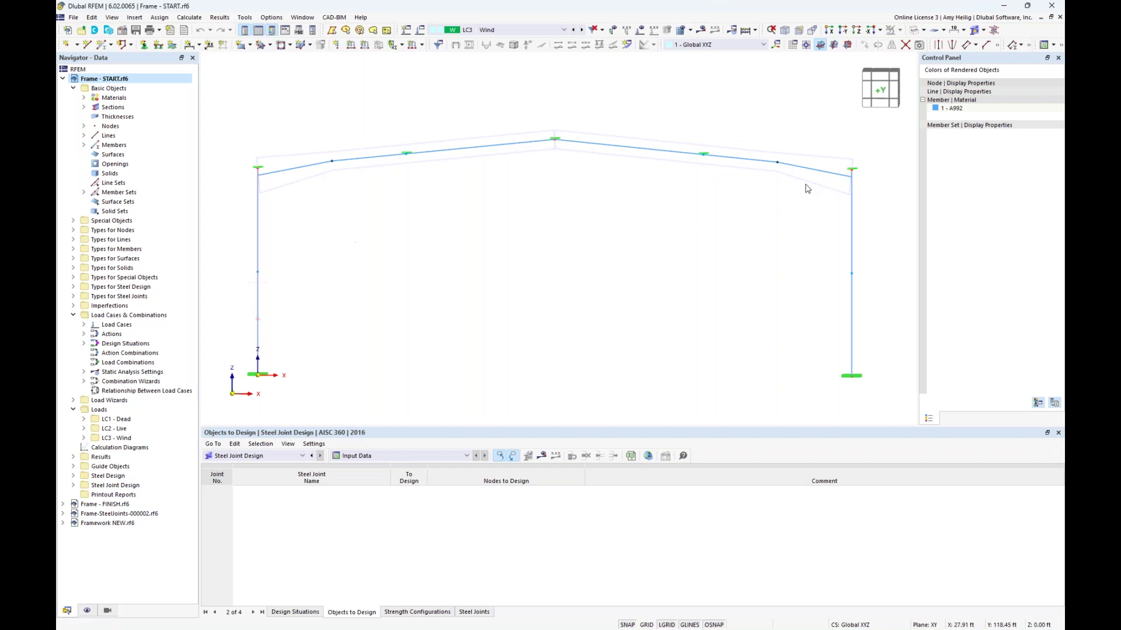
pyautogui.click(914, 31)
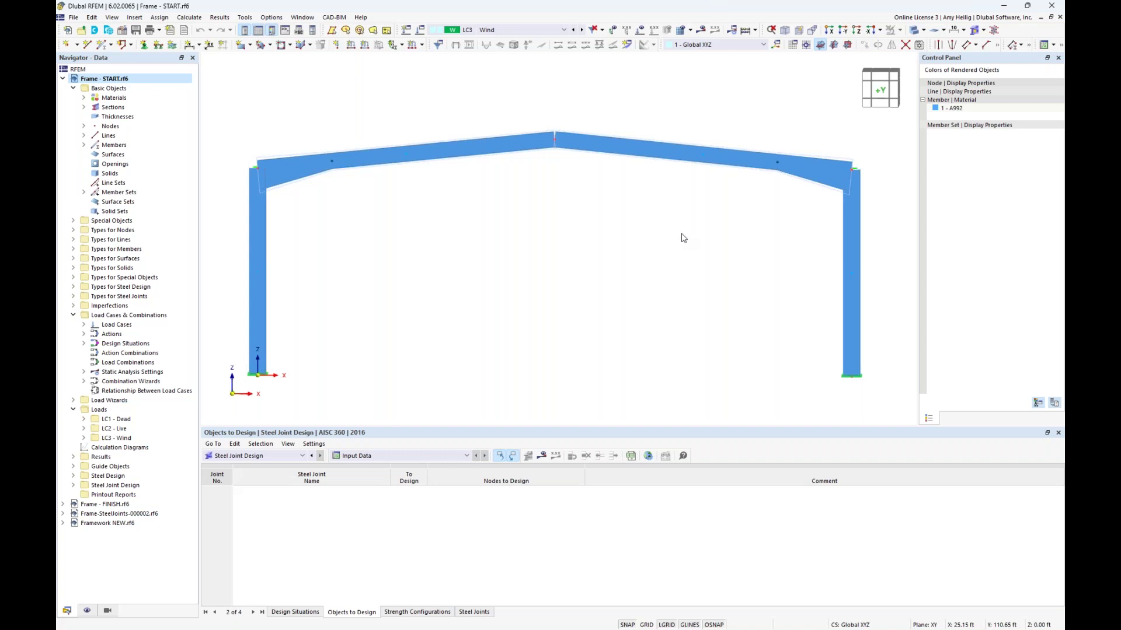
pyautogui.click(918, 31)
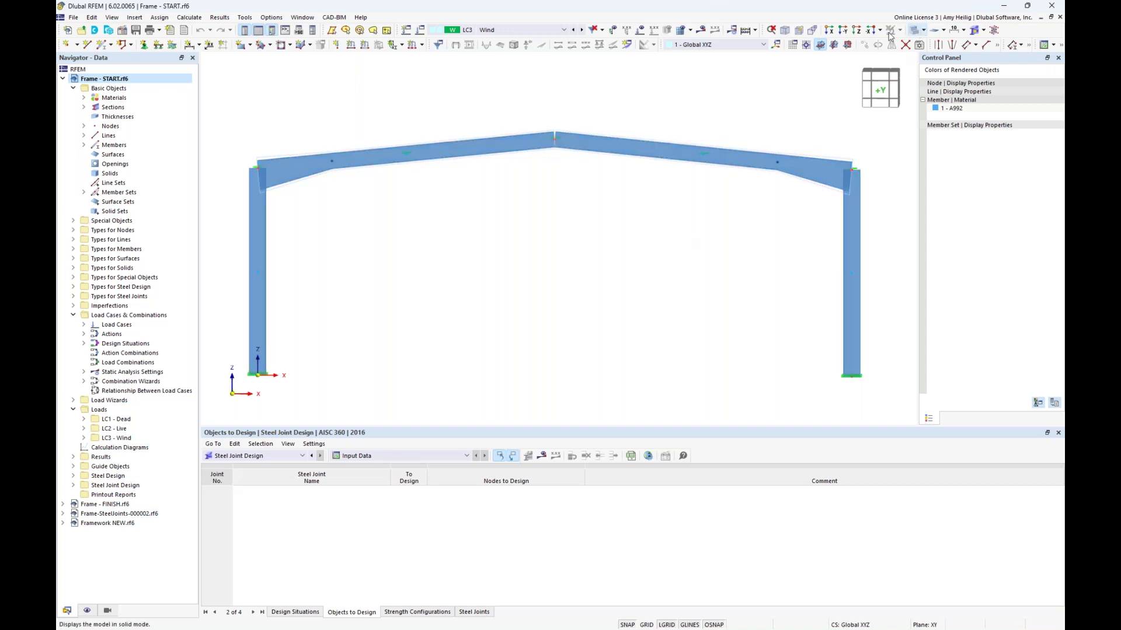
# Step: Highlight the members made of A992 steel and look through the W 14x48 and W 12x35 section entries
pyautogui.click(83, 98)
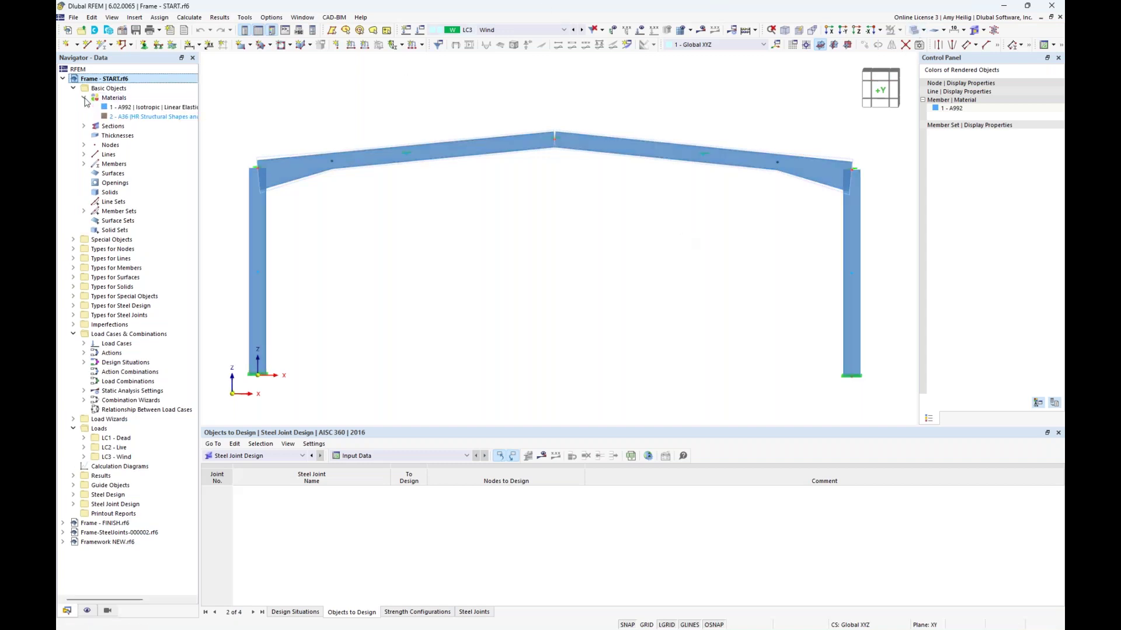
pyautogui.click(135, 108)
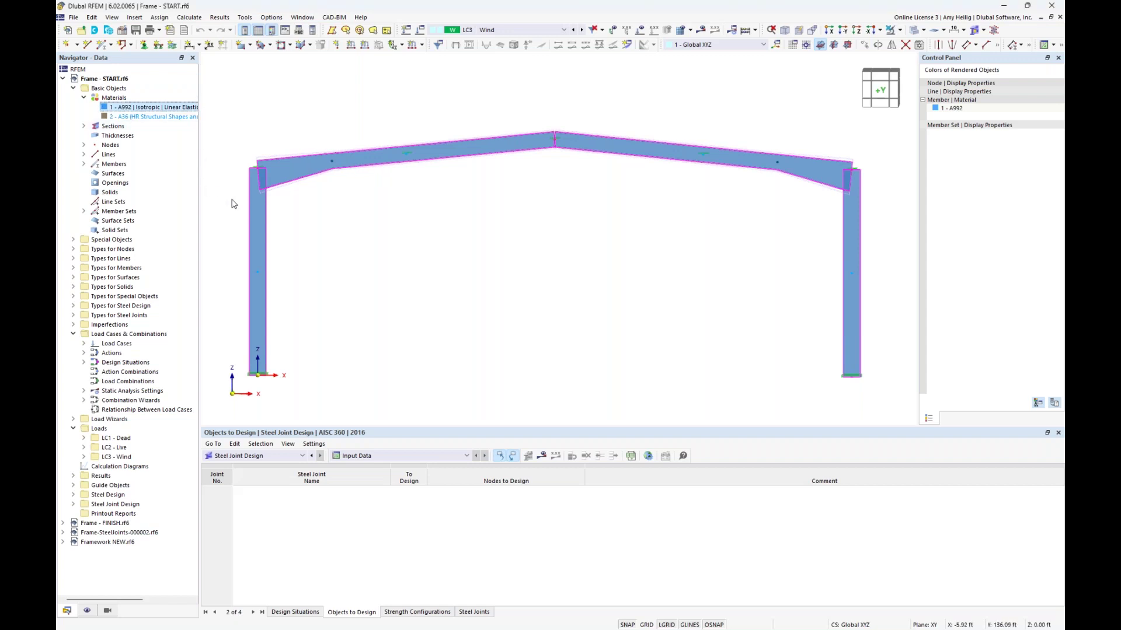
pyautogui.click(84, 98)
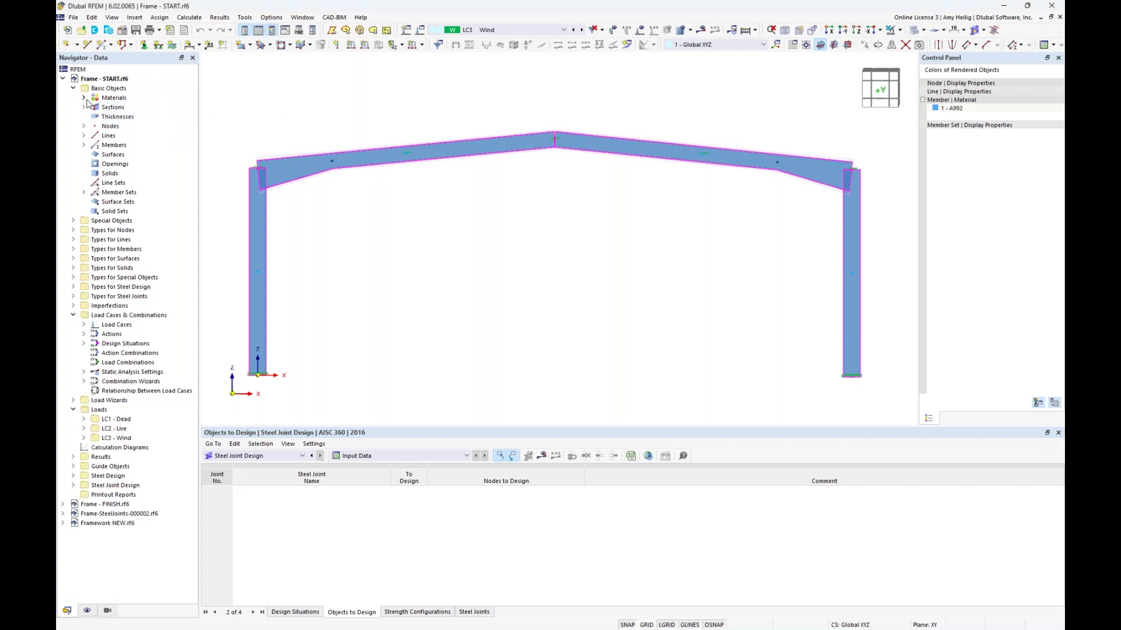
pyautogui.click(83, 107)
pyautogui.click(128, 116)
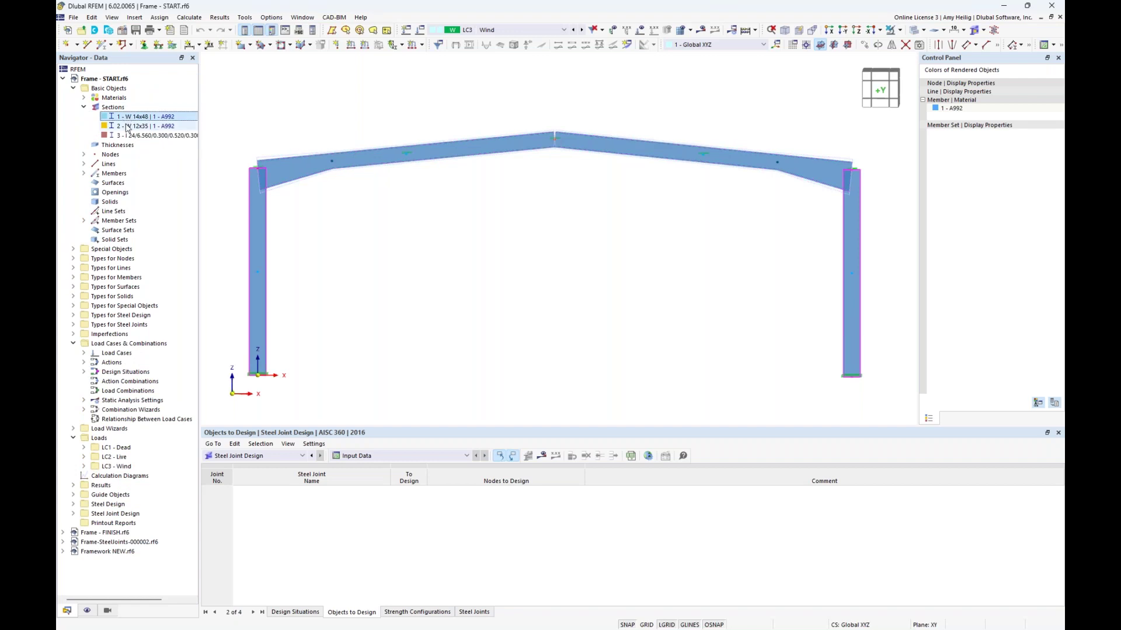
pyautogui.click(128, 128)
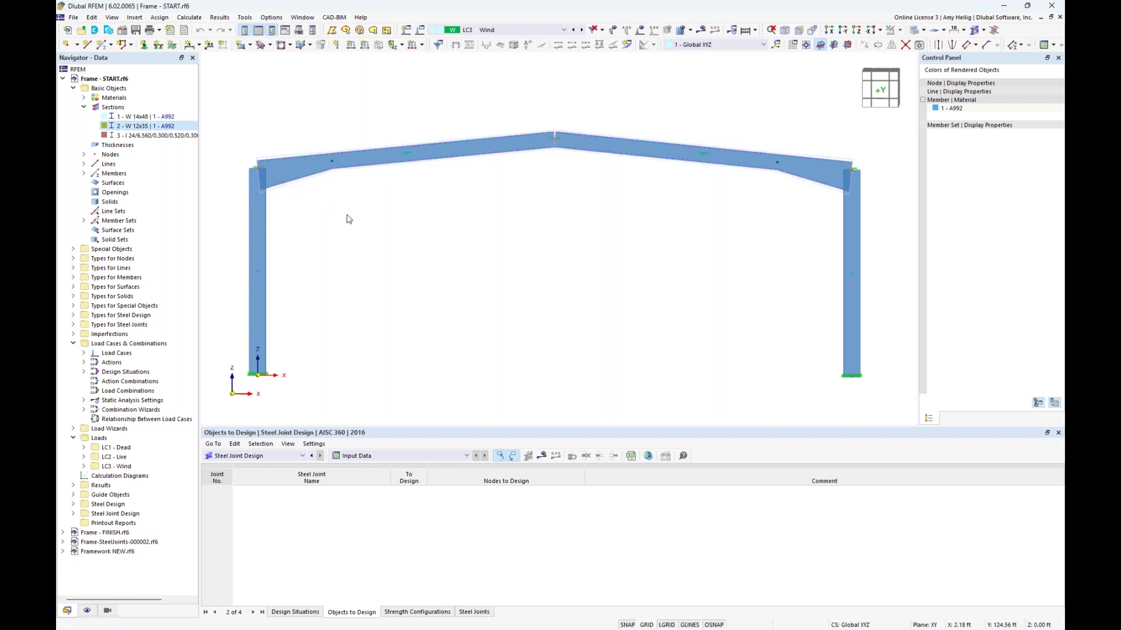
# Step: Inspect the section settings of the haunched left rafter, including the available distribution types, and close them without editing
pyautogui.doubleClick(294, 172)
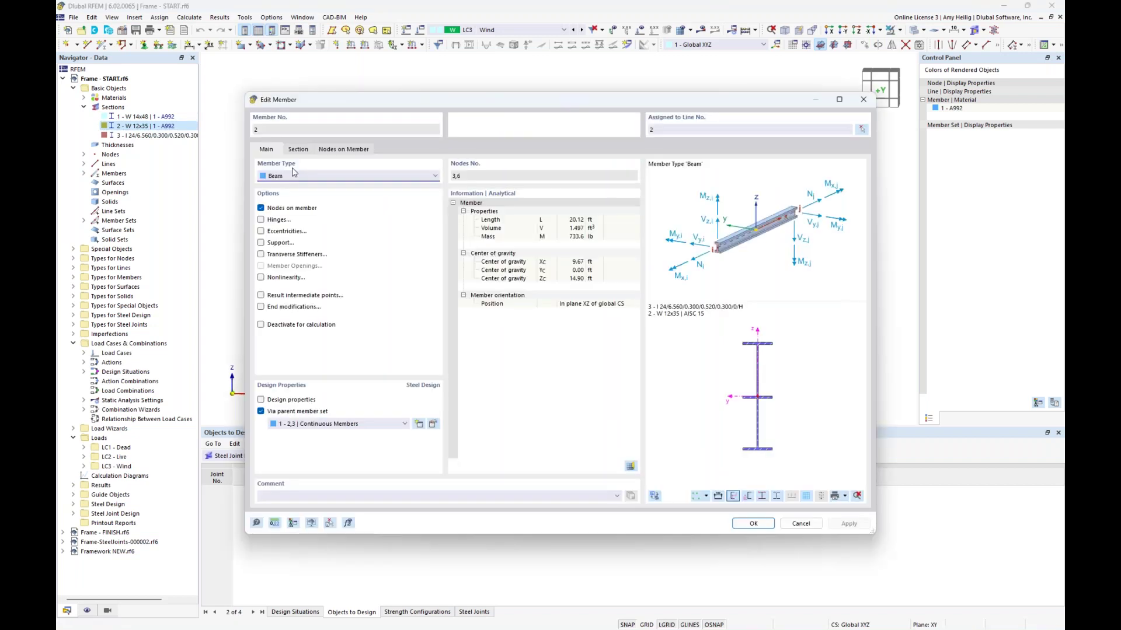
pyautogui.click(298, 149)
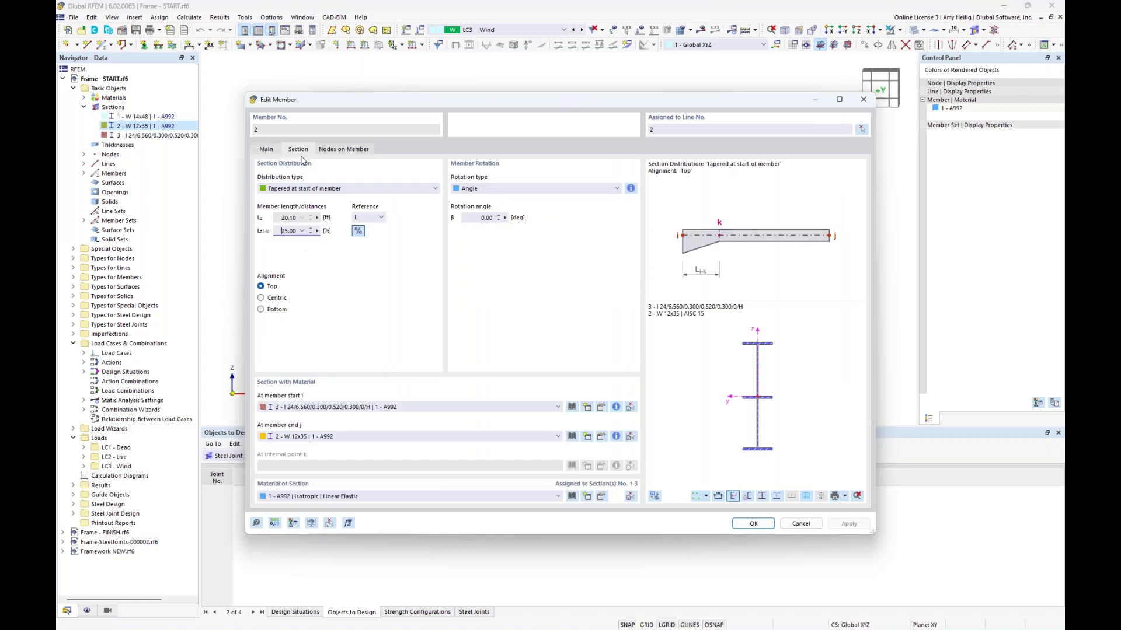
pyautogui.click(319, 191)
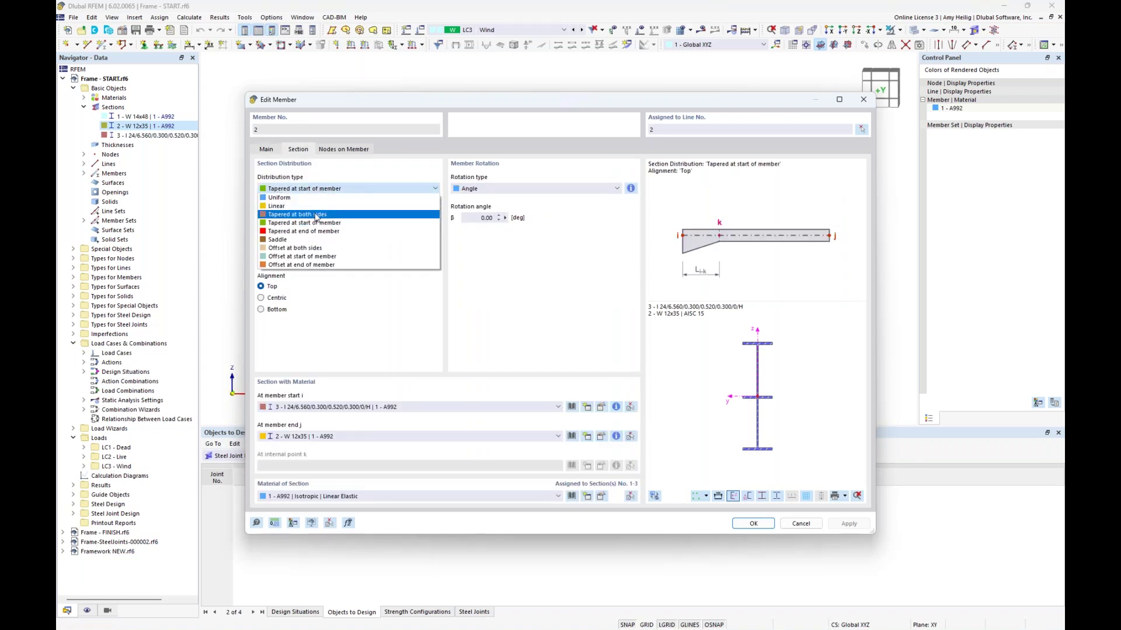
pyautogui.press('Down')
pyautogui.press('Down')
pyautogui.press('Down')
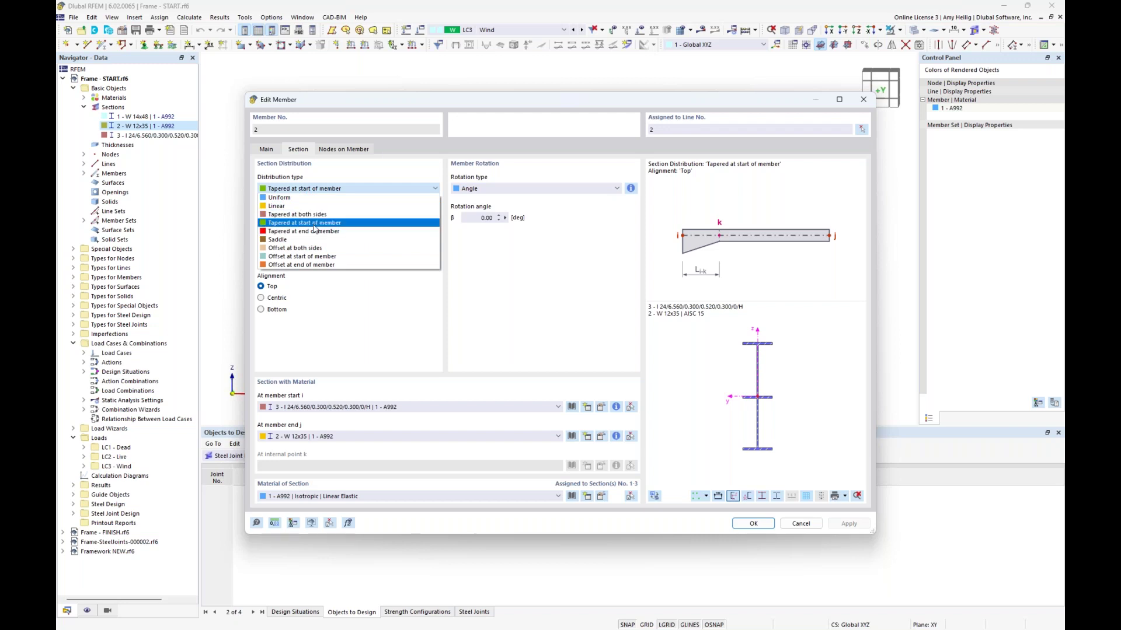
pyautogui.press('Escape')
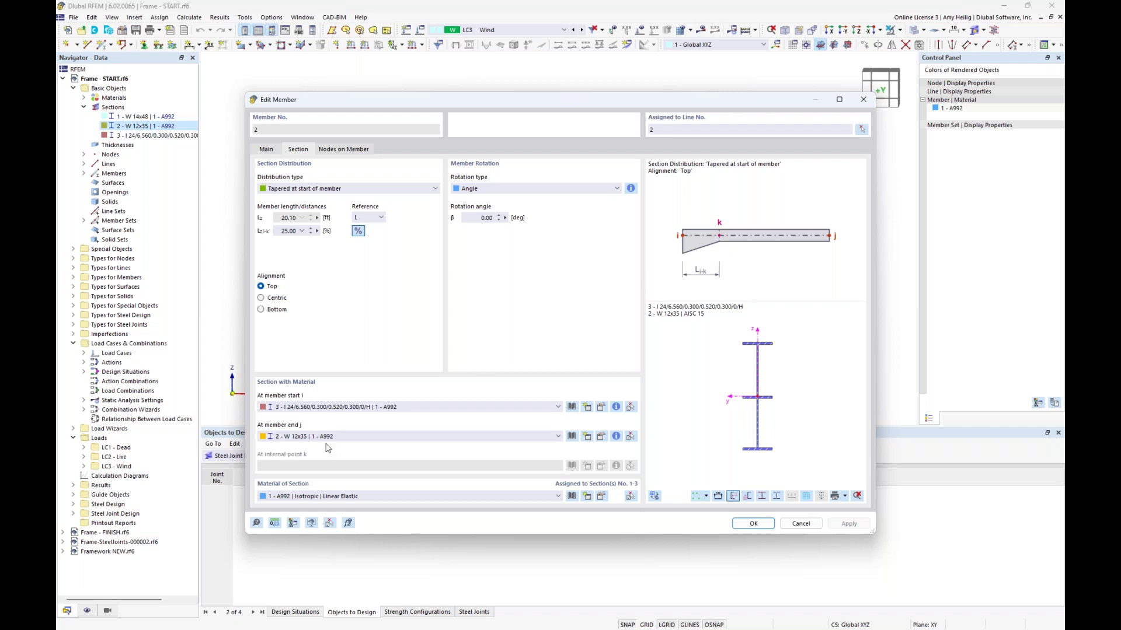
pyautogui.click(794, 524)
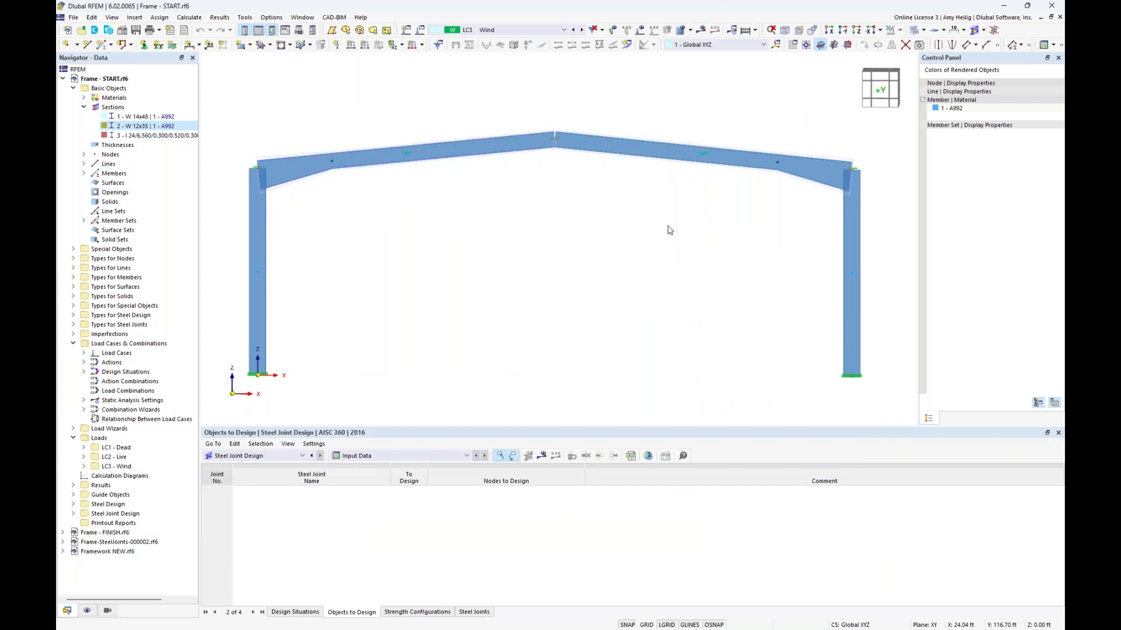
# Step: Inspect the frame's nodal supports in wireframe from an oblique angle and restore the solid display
pyautogui.click(915, 31)
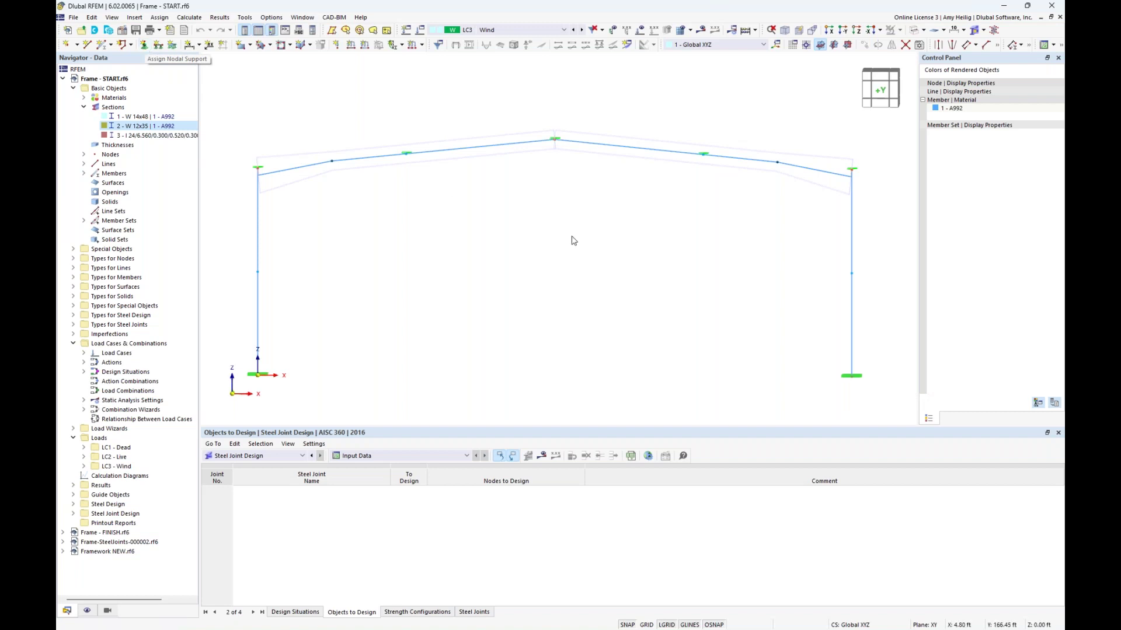
pyautogui.keyDown('ctrl'); pyautogui.moveTo(748, 217); pyautogui.dragTo(635, 251, button='middle'); pyautogui.keyUp('ctrl')
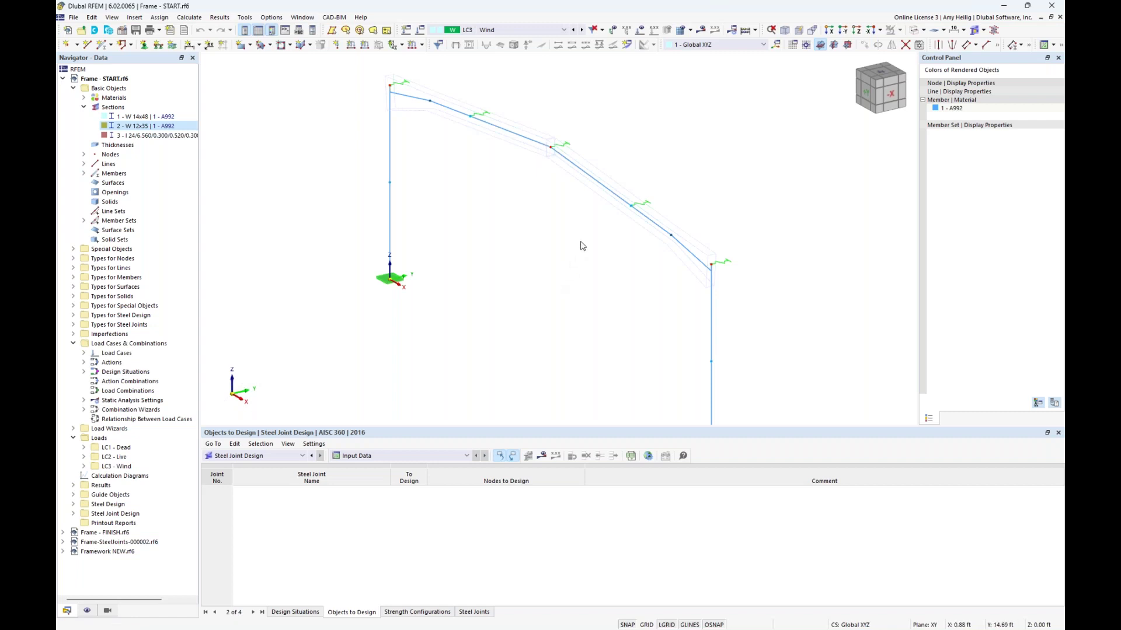
pyautogui.keyDown('ctrl'); pyautogui.moveTo(568, 285); pyautogui.dragTo(648, 227, button='middle'); pyautogui.keyUp('ctrl')
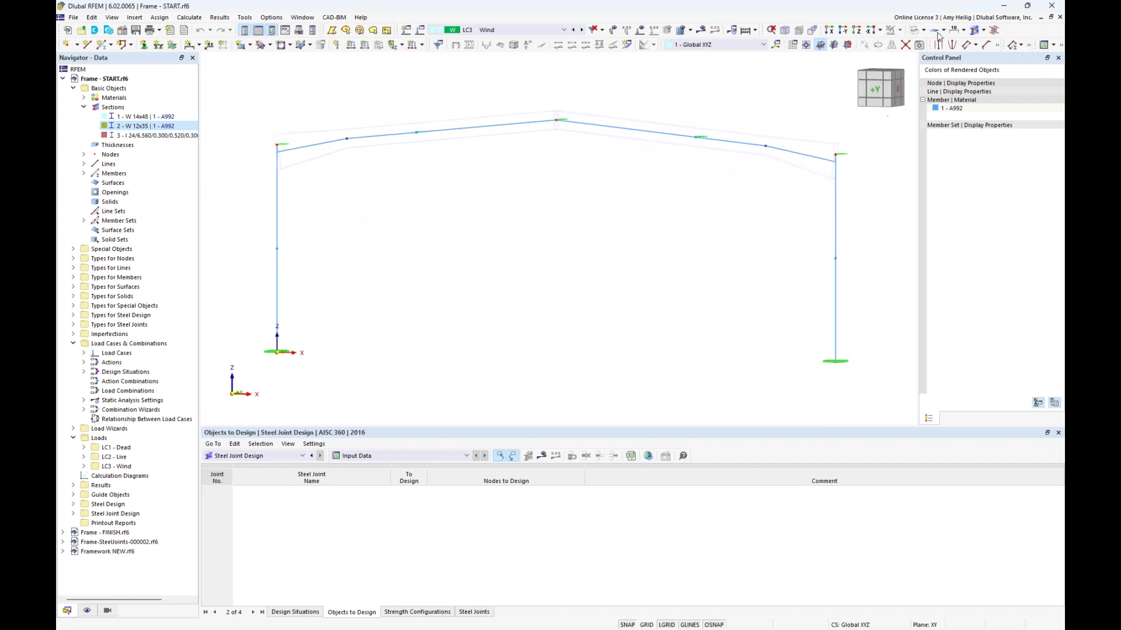
pyautogui.click(914, 31)
pyautogui.click(914, 31)
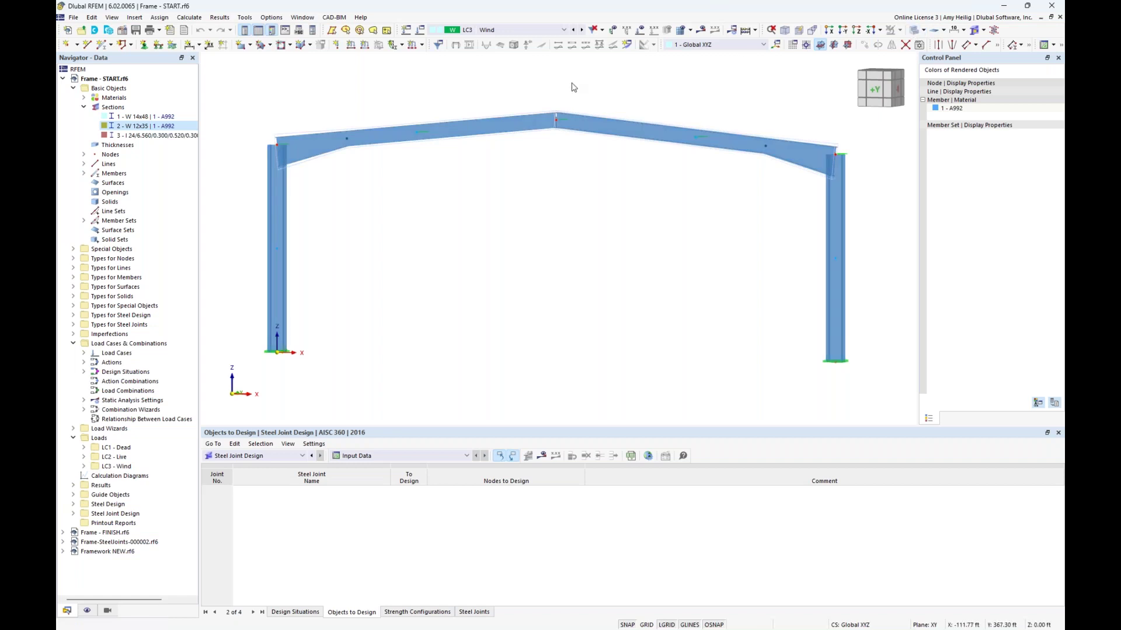
# Step: Activate load case LC1 Dead and turn on the display of its loads on the frame
pyautogui.click(552, 32)
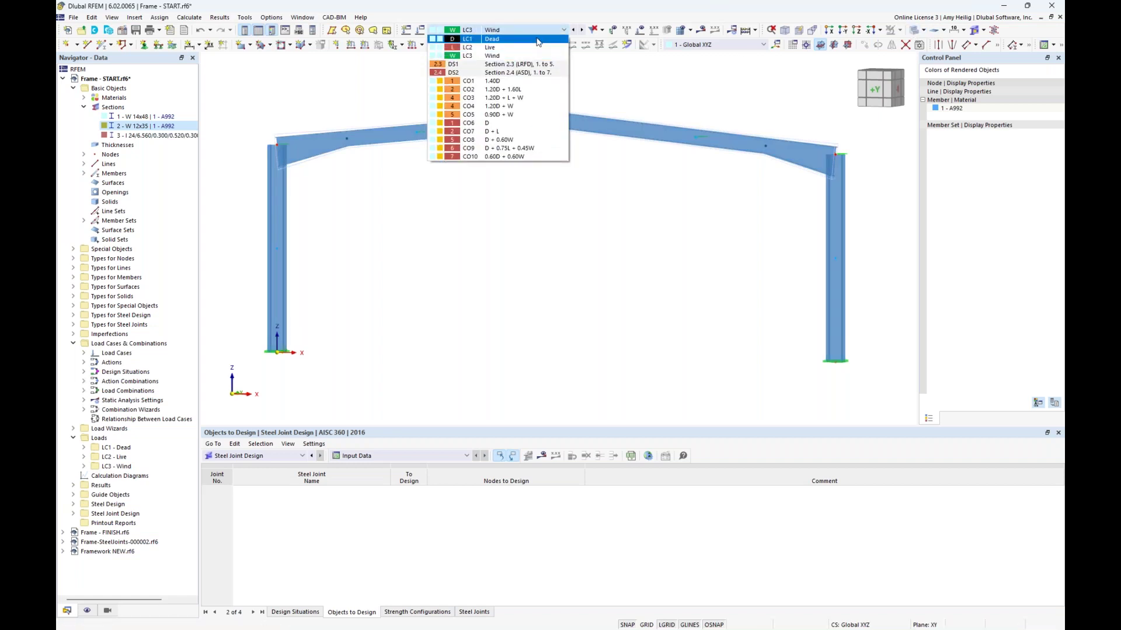
pyautogui.click(537, 39)
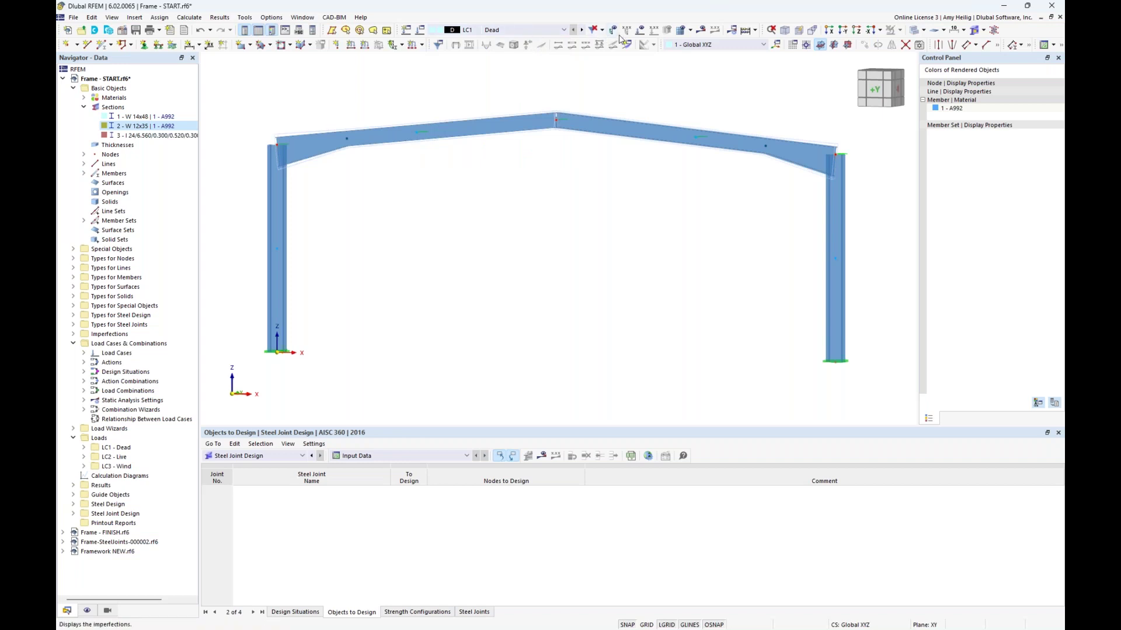
pyautogui.click(654, 30)
pyautogui.scroll(-2, 577, 207)
pyautogui.moveTo(574, 204); pyautogui.dragTo(564, 219, button='middle')
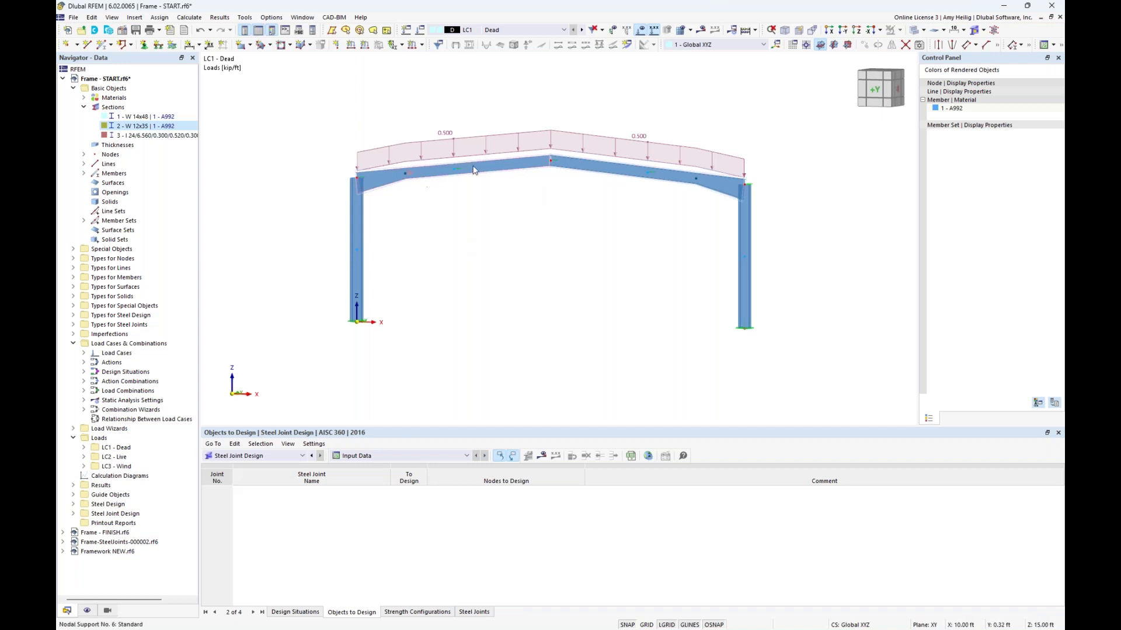
# Step: View the loads of LC2 Live on the rafters and of LC3 Wind on the columns
pyautogui.click(584, 31)
pyautogui.scroll(2, 490, 125)
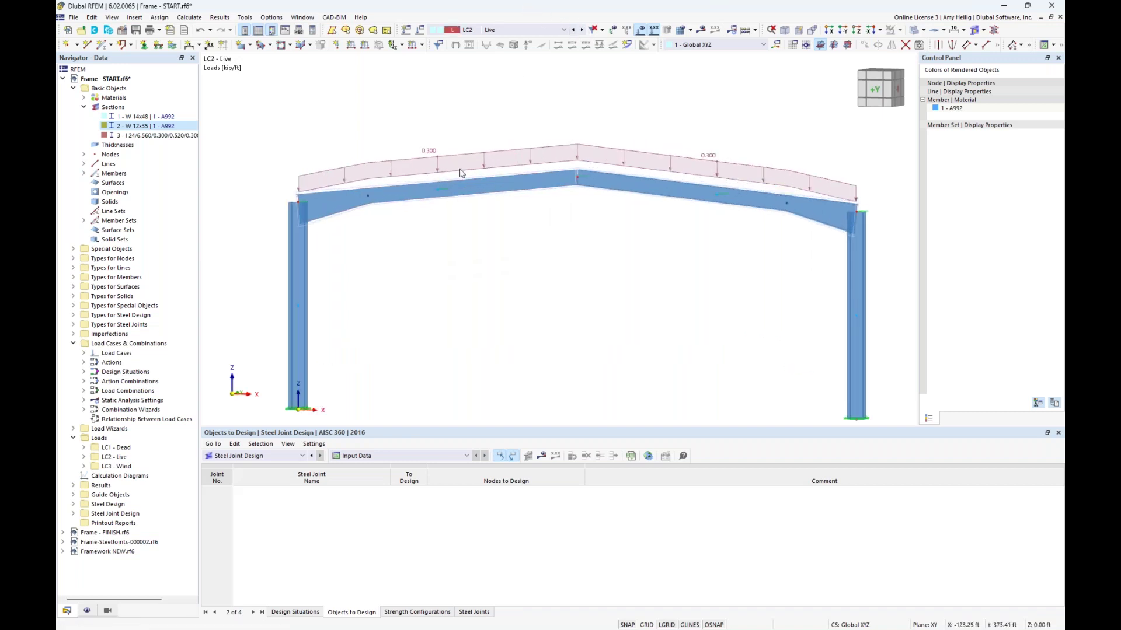
pyautogui.scroll(2, 593, 233)
pyautogui.scroll(-2, 590, 227)
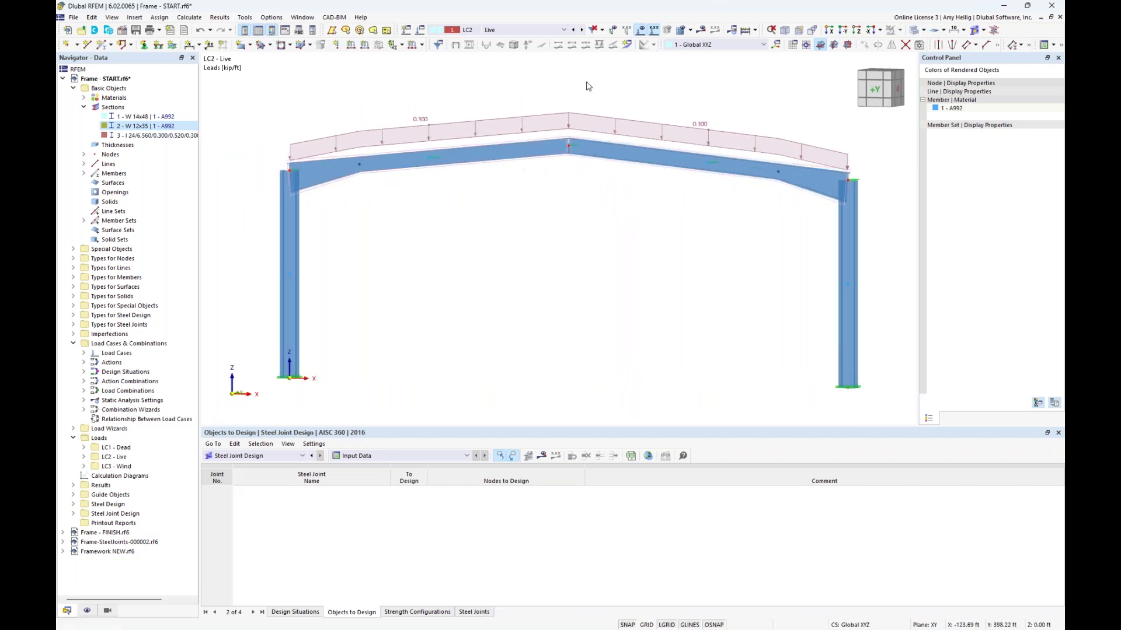
pyautogui.click(581, 30)
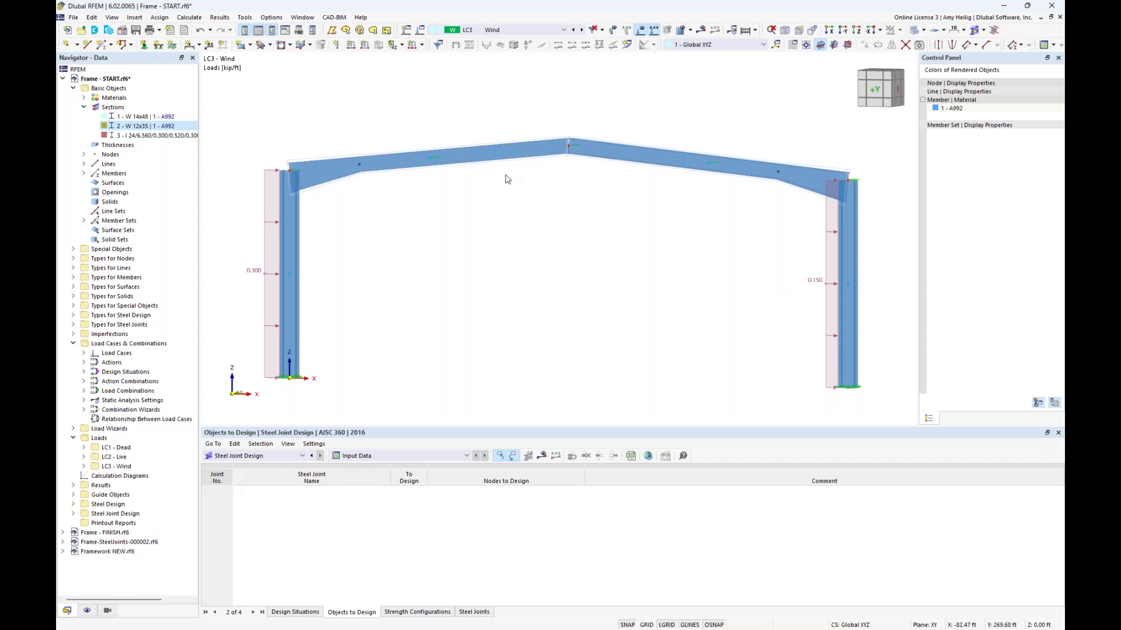
# Step: Open the load cases and combinations settings and review the Dead load case with its available action categories
pyautogui.click(420, 35)
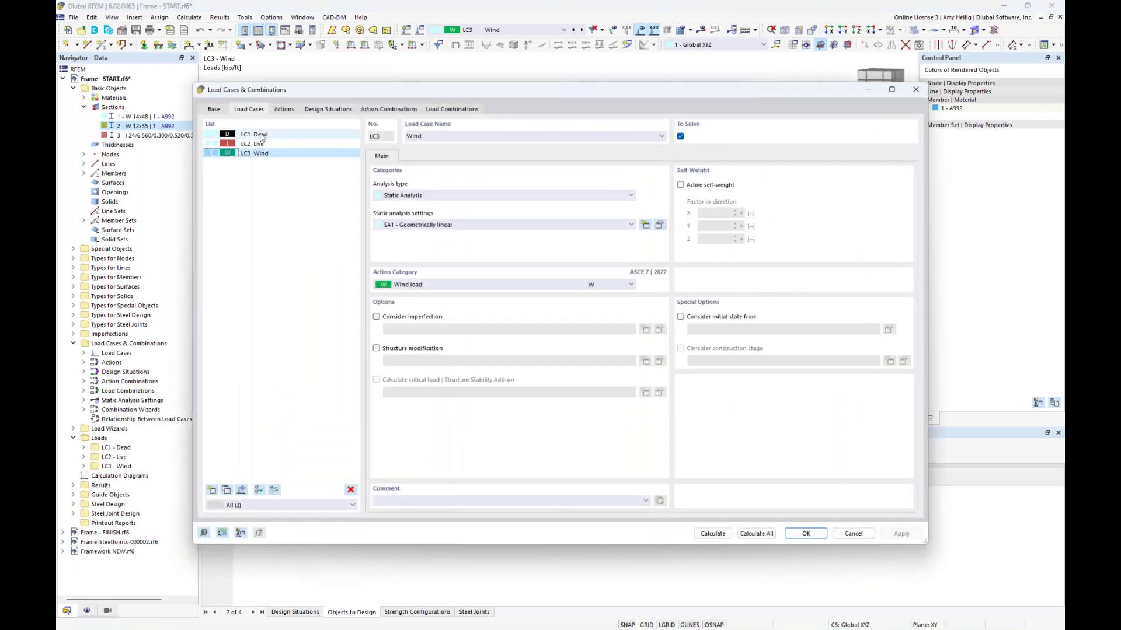
pyautogui.click(260, 135)
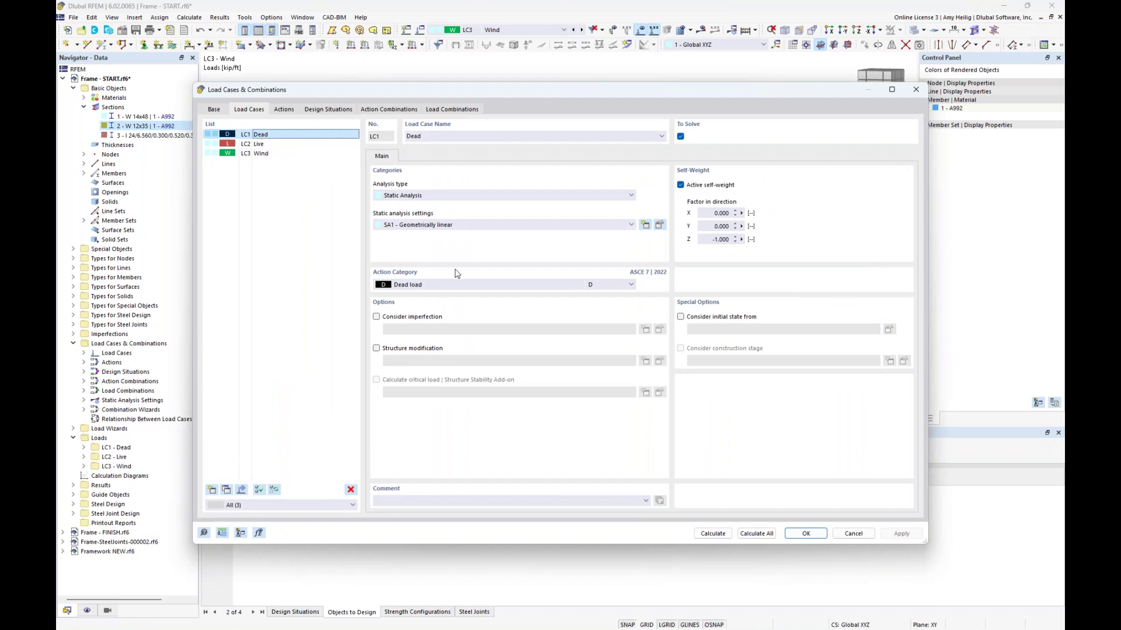
pyautogui.click(448, 288)
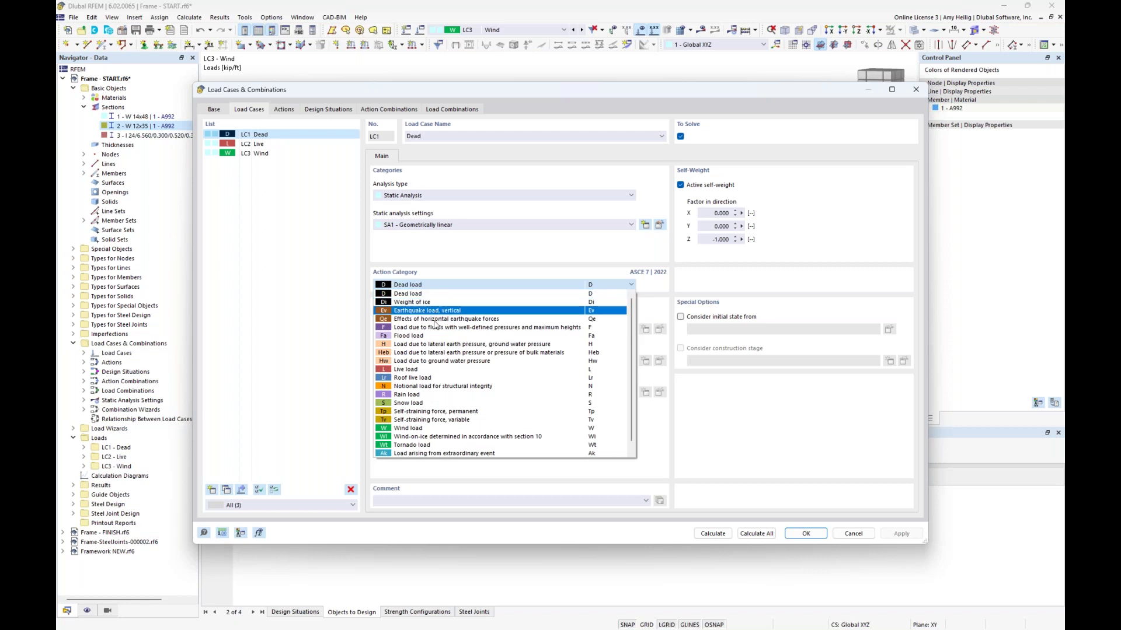
pyautogui.click(473, 246)
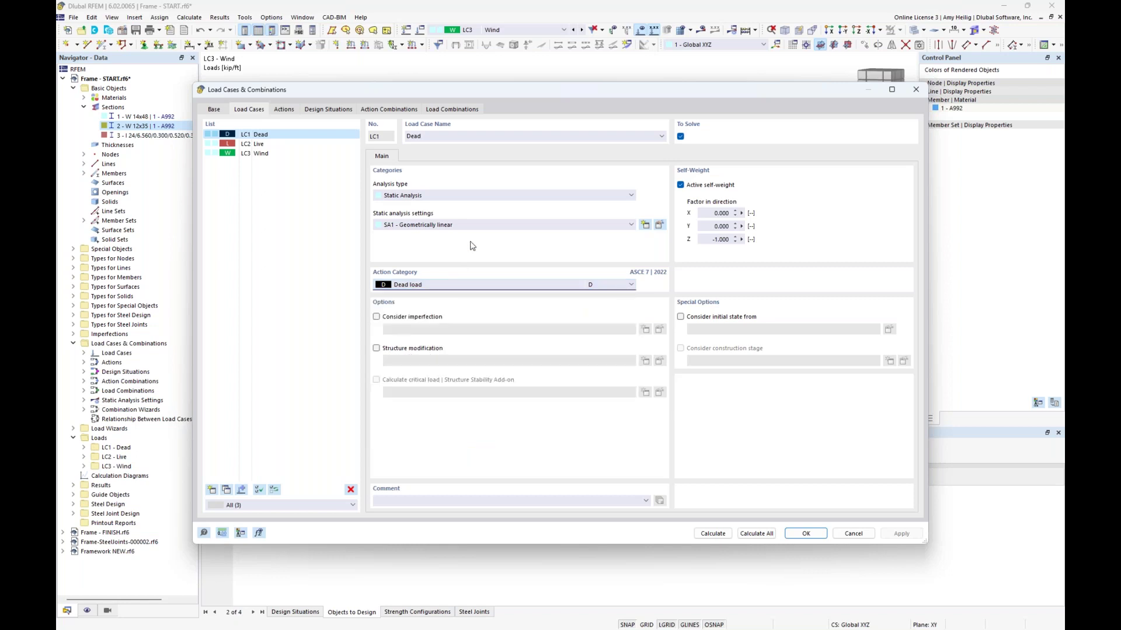
# Step: Review the DS1 Section 2.3 (LRFD) design situation and the ASCE 7 combination rules behind it
pyautogui.click(326, 111)
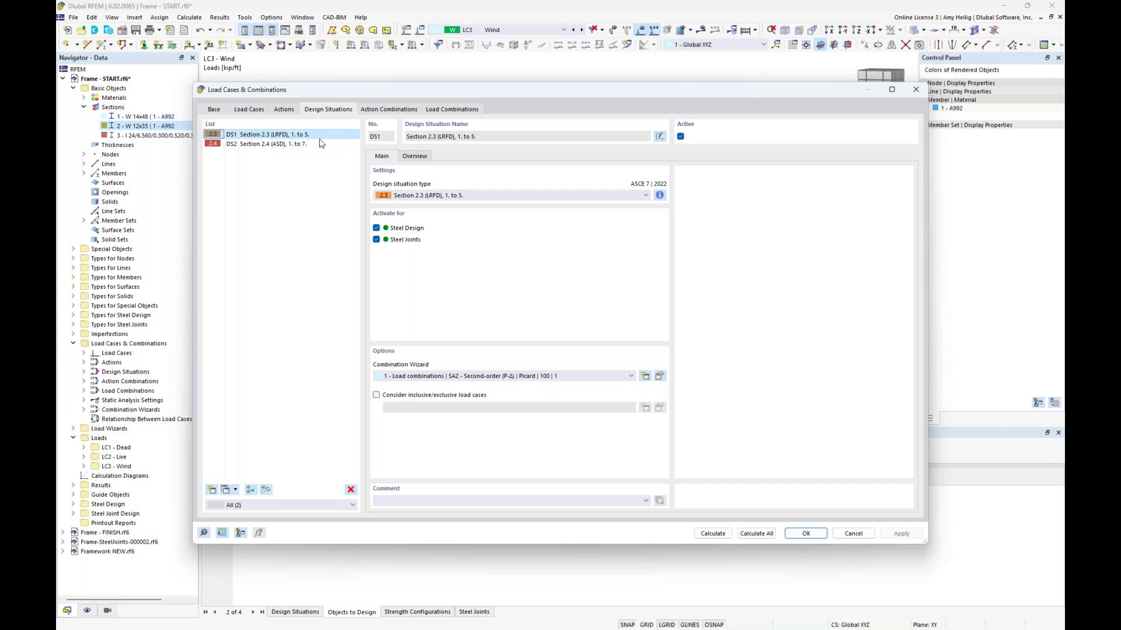
pyautogui.click(659, 196)
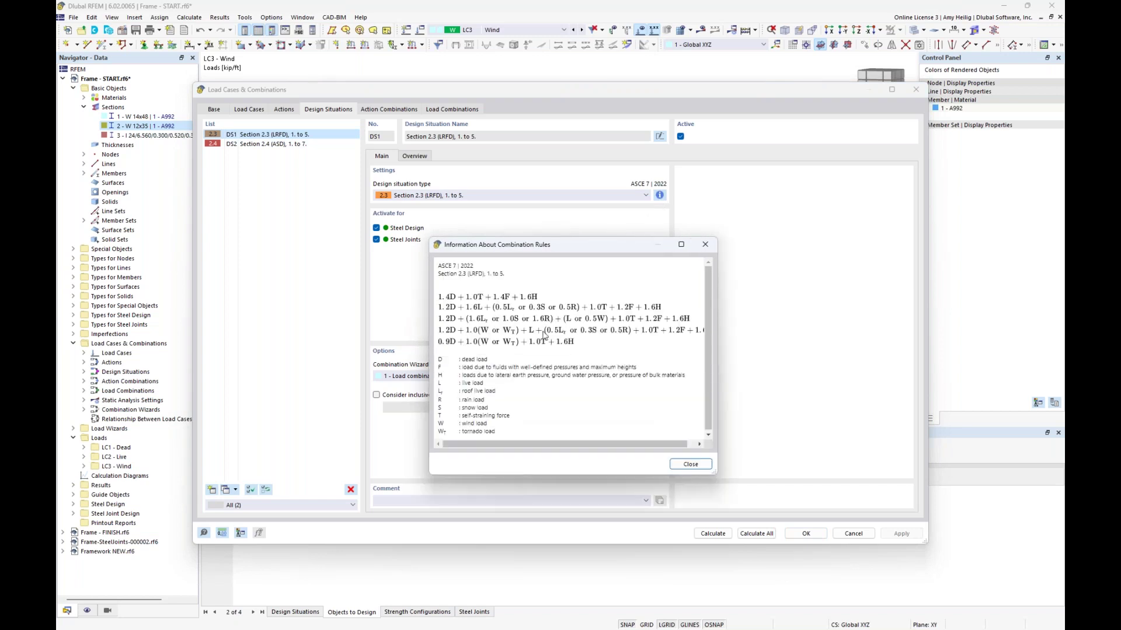
pyautogui.click(706, 246)
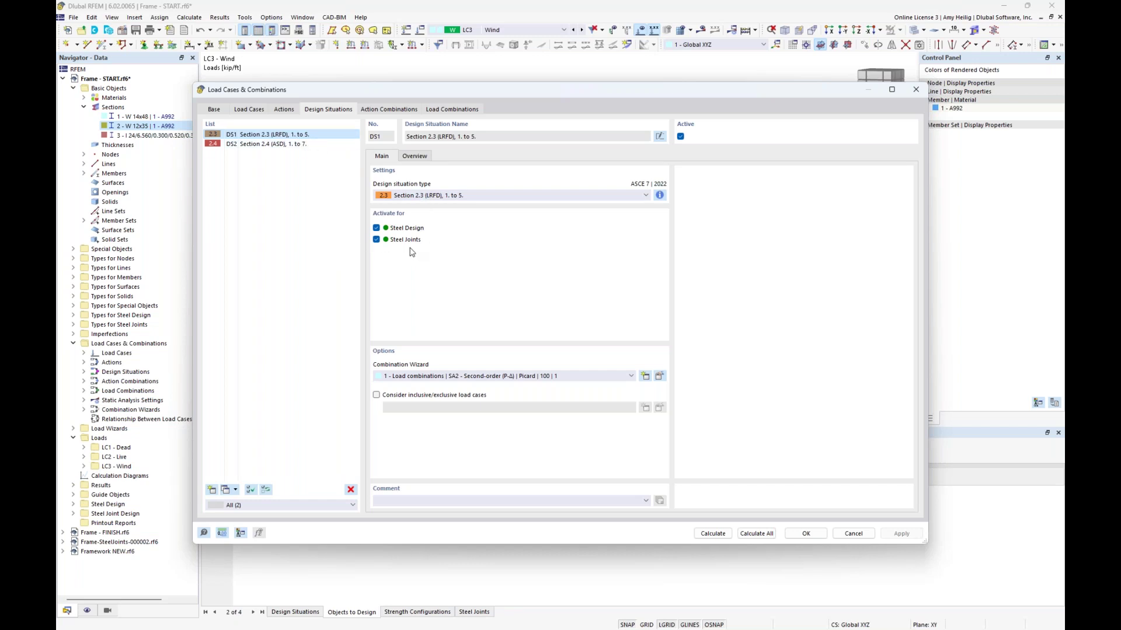
# Step: Try activating Steel Joints for DS2 and deactivating Steel Design and Steel Joints for DS1, and restore the original activation
pyautogui.click(308, 147)
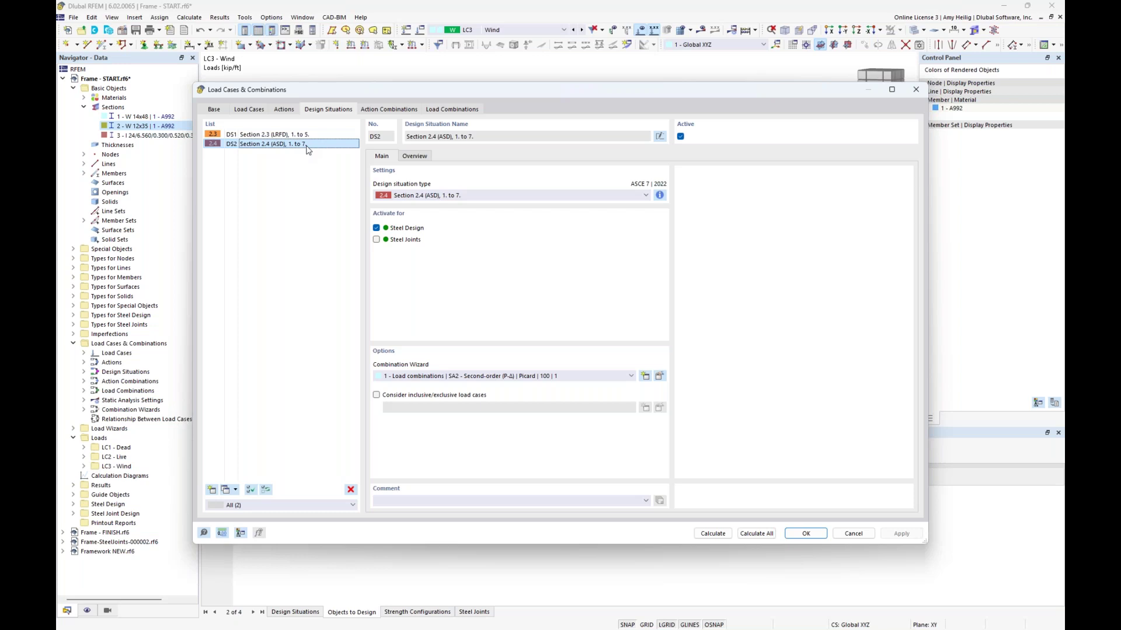
pyautogui.click(376, 240)
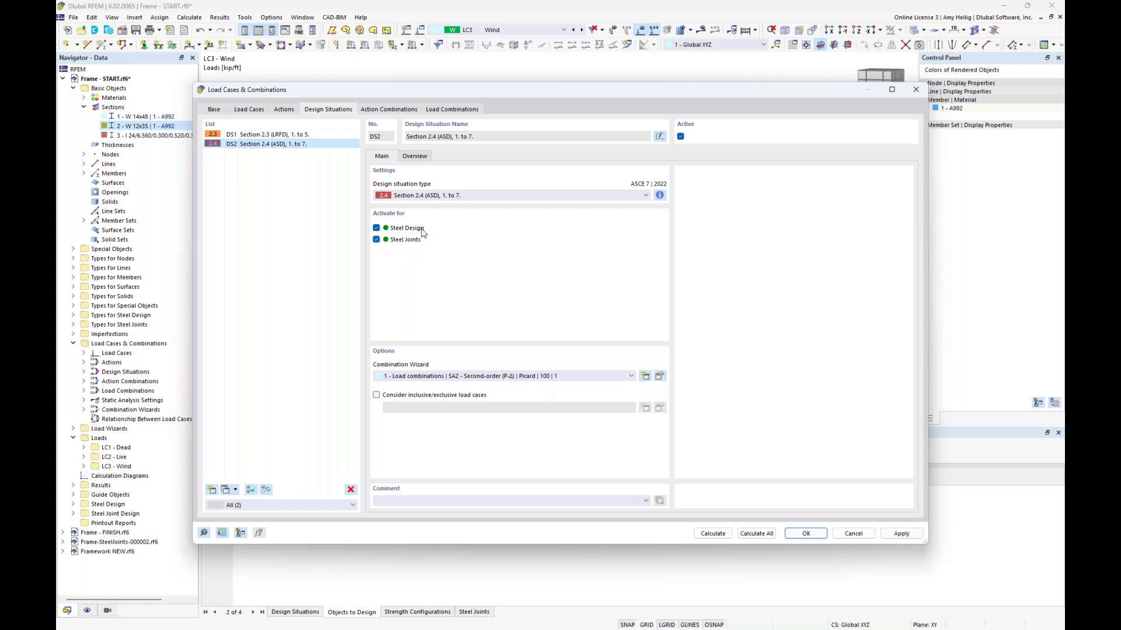
pyautogui.click(307, 135)
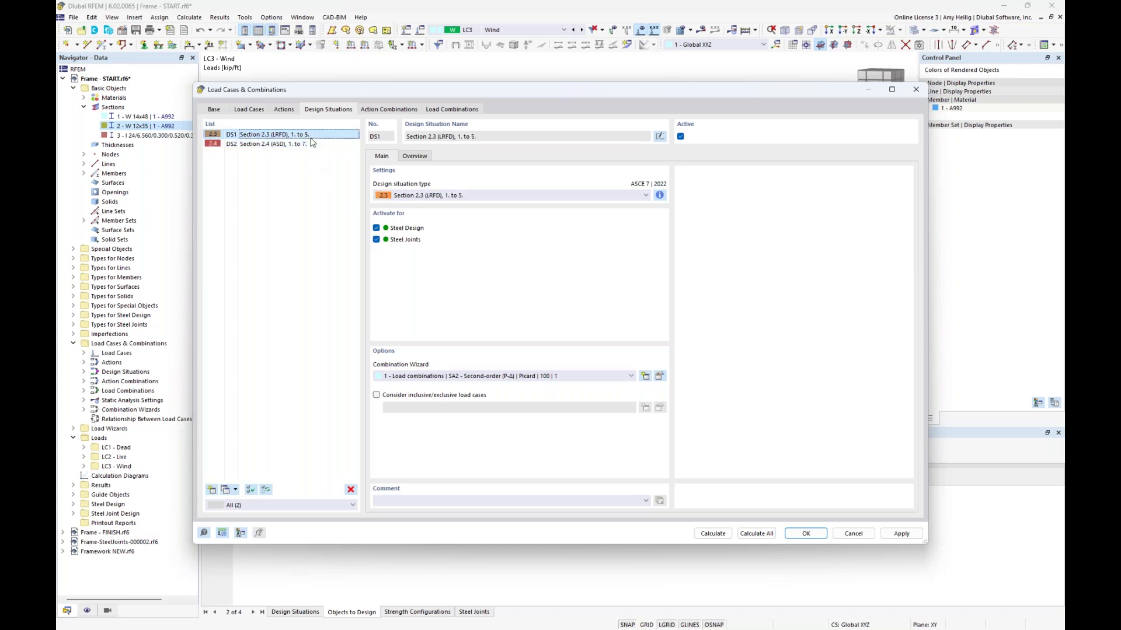
pyautogui.click(376, 228)
pyautogui.click(375, 240)
pyautogui.click(376, 228)
pyautogui.click(376, 240)
pyautogui.click(318, 145)
pyautogui.click(376, 239)
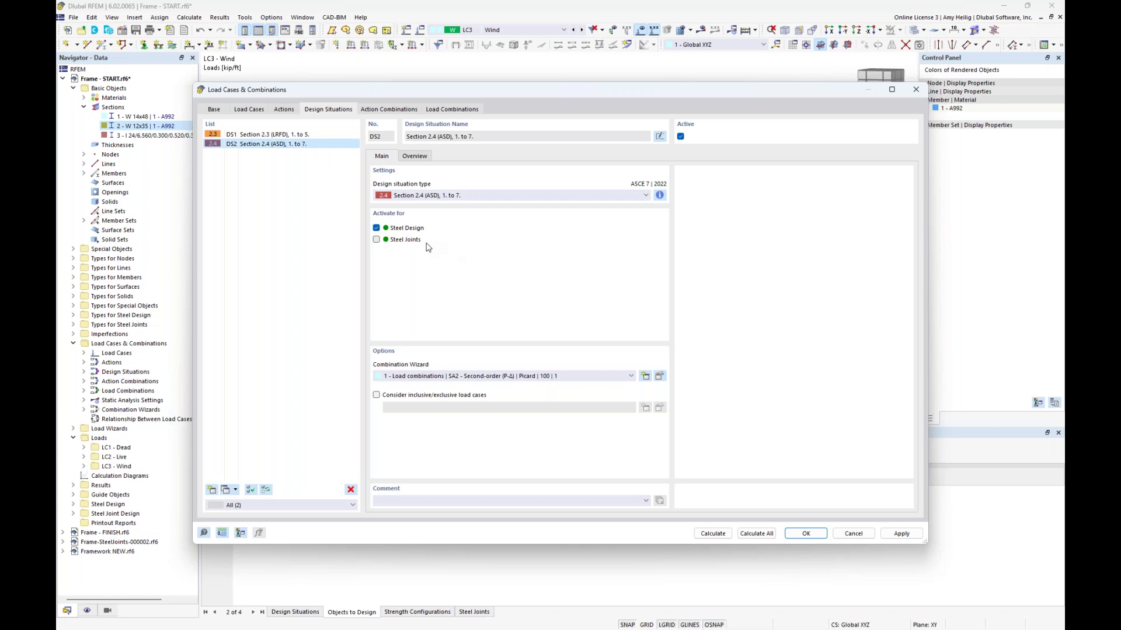
# Step: Check which design situations load combinations CO1 and CO6 belong to and close the load cases and combinations settings
pyautogui.click(452, 110)
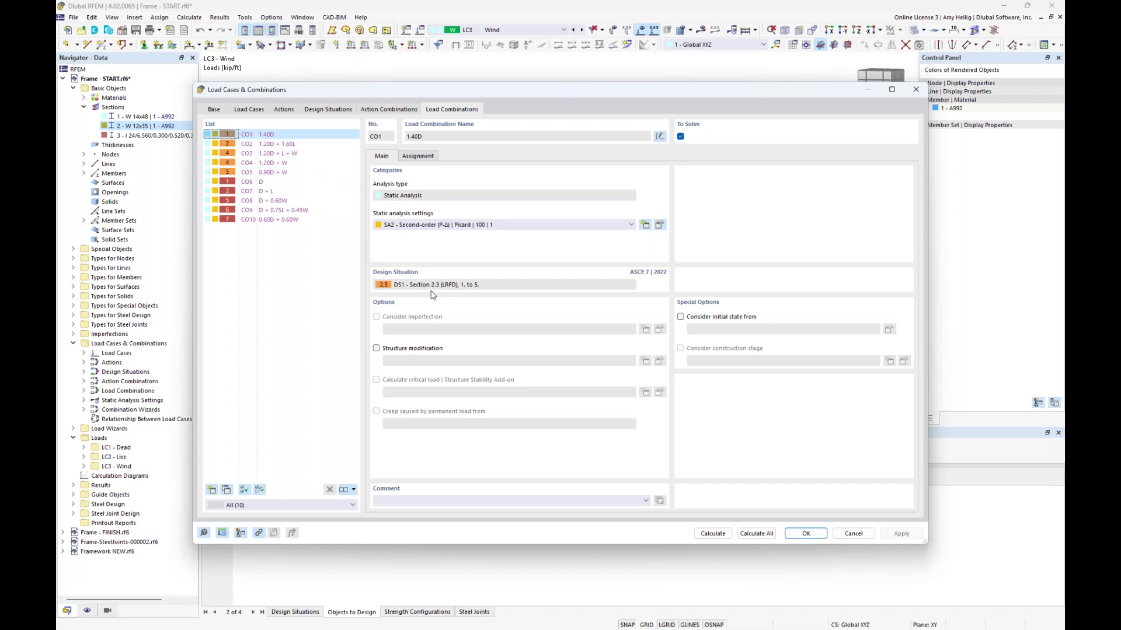
pyautogui.click(282, 182)
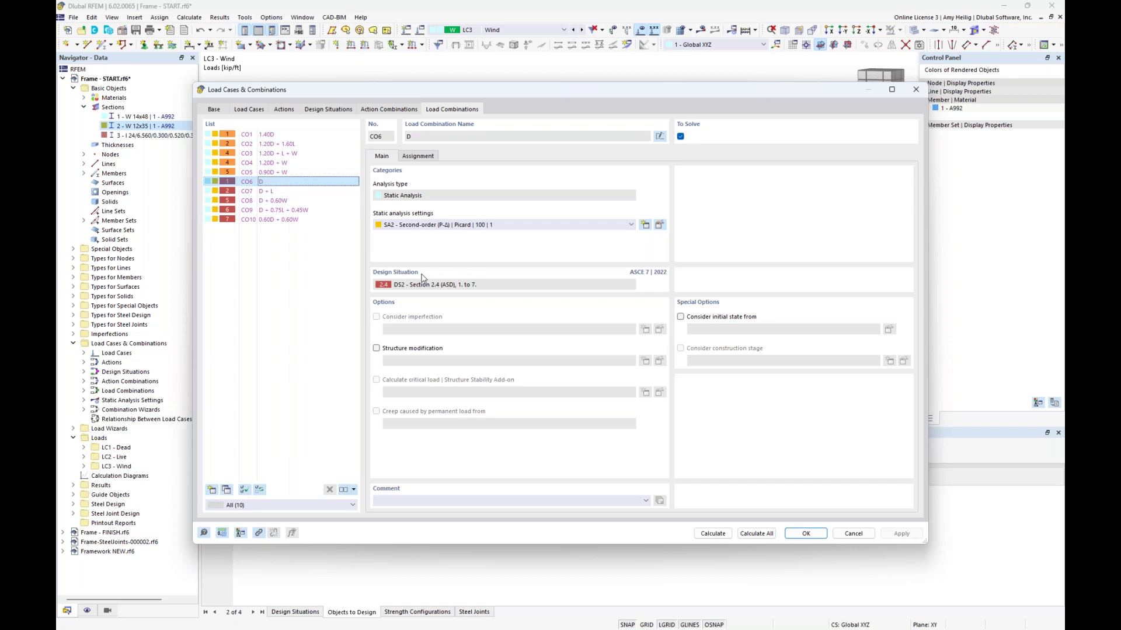
pyautogui.click(332, 109)
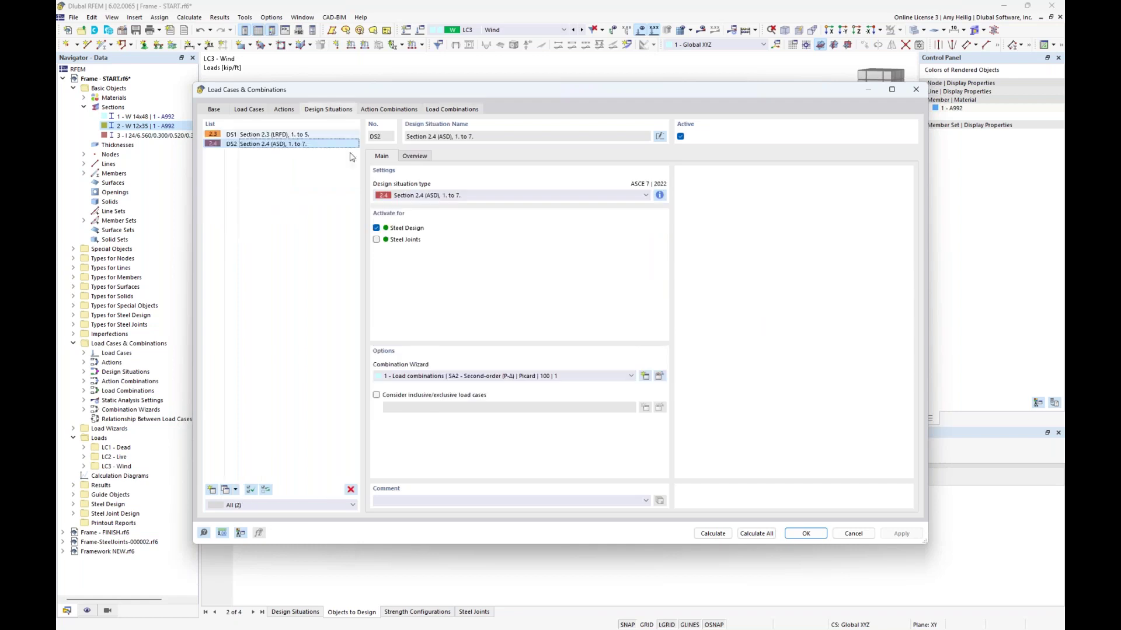
pyautogui.click(822, 537)
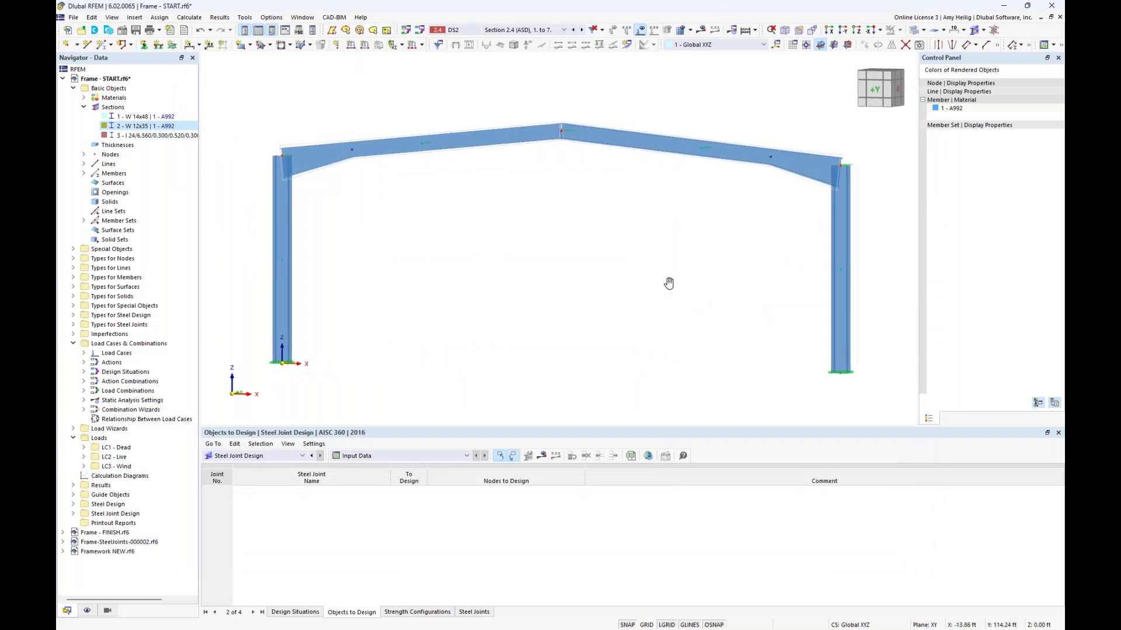
# Step: Create a new steel joint and assign it to node 6 at the frame's ridge
pyautogui.click(83, 108)
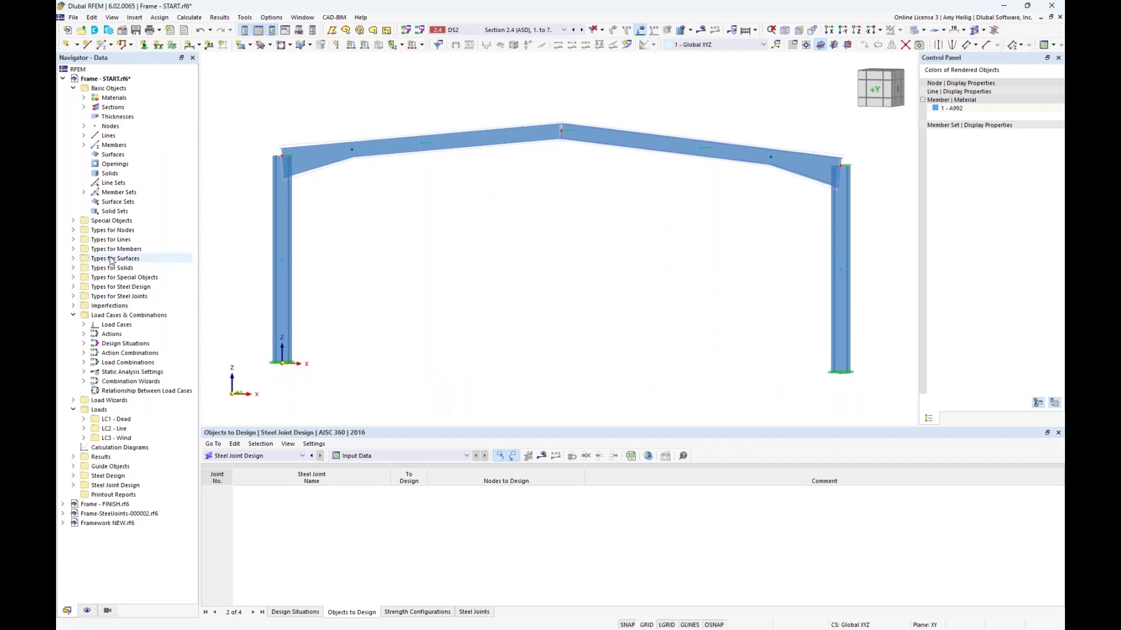
pyautogui.click(73, 296)
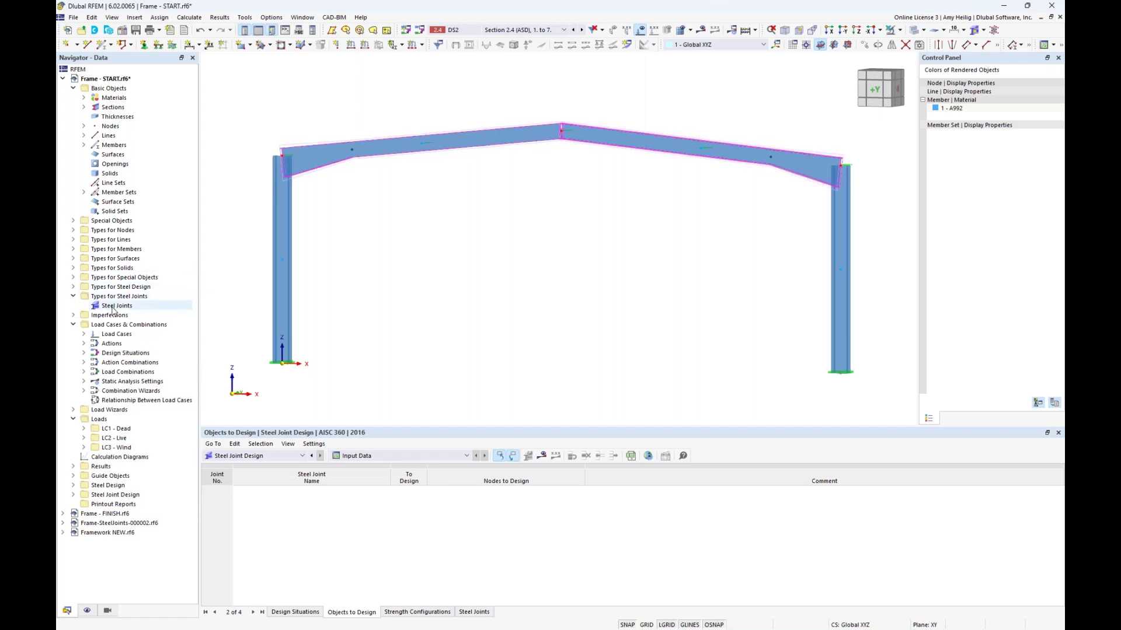
pyautogui.rightClick(114, 309)
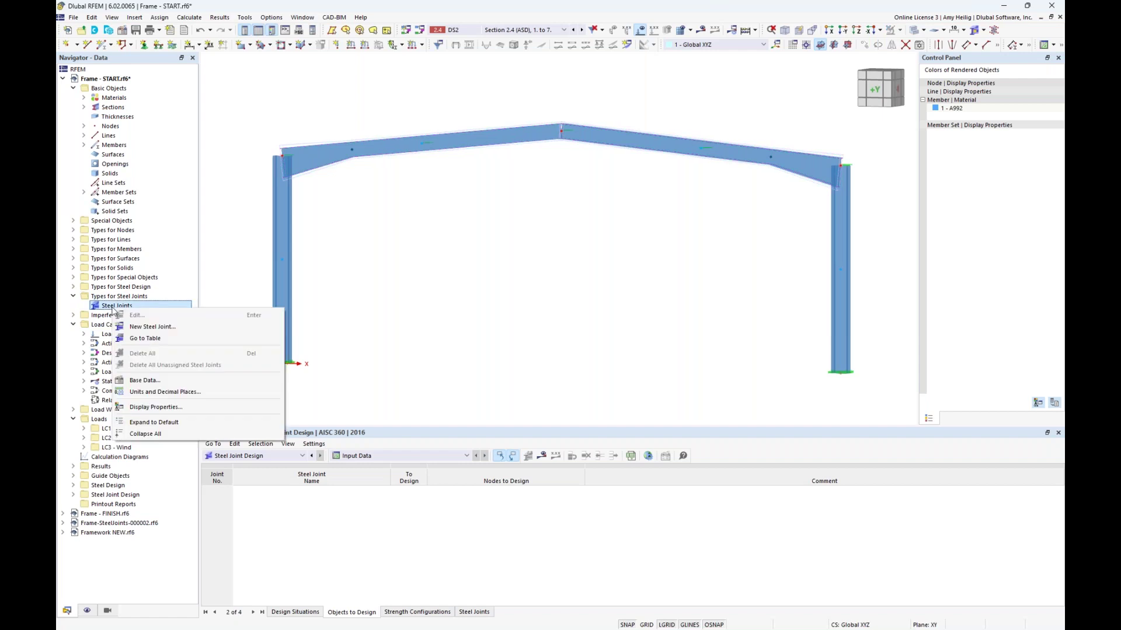
pyautogui.click(136, 328)
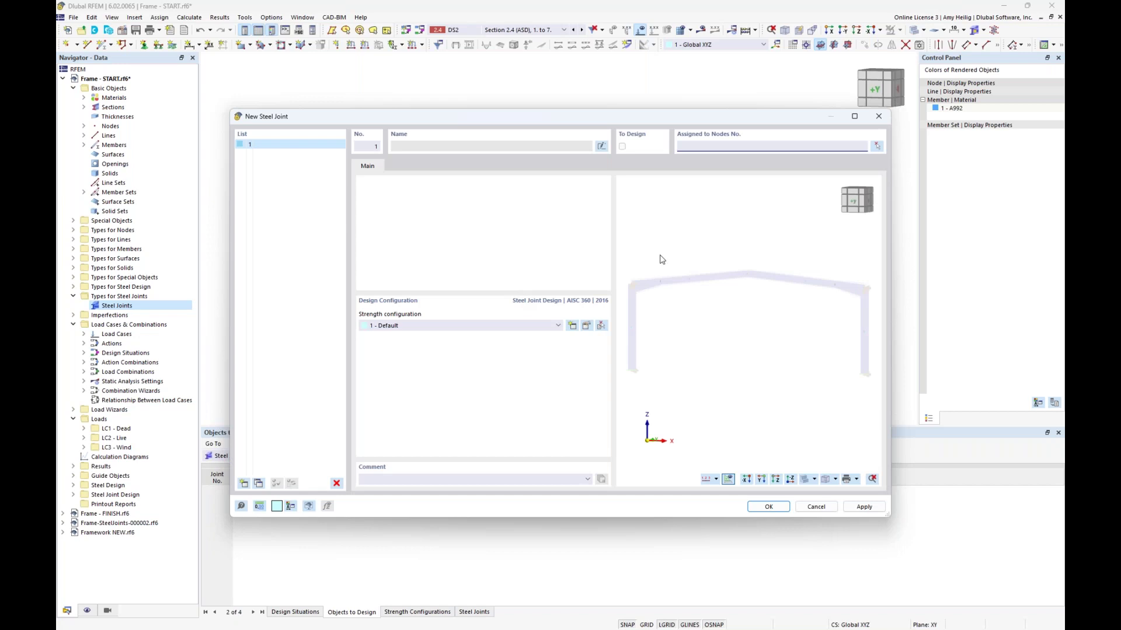
pyautogui.click(877, 146)
pyautogui.moveTo(537, 100); pyautogui.dragTo(601, 171)
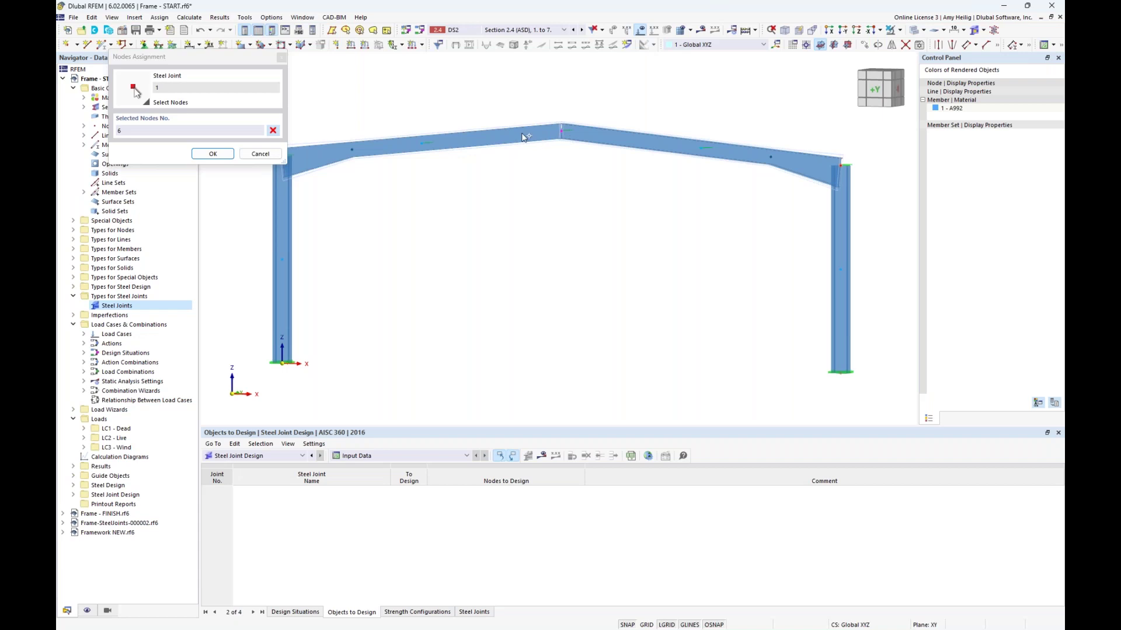
pyautogui.click(212, 154)
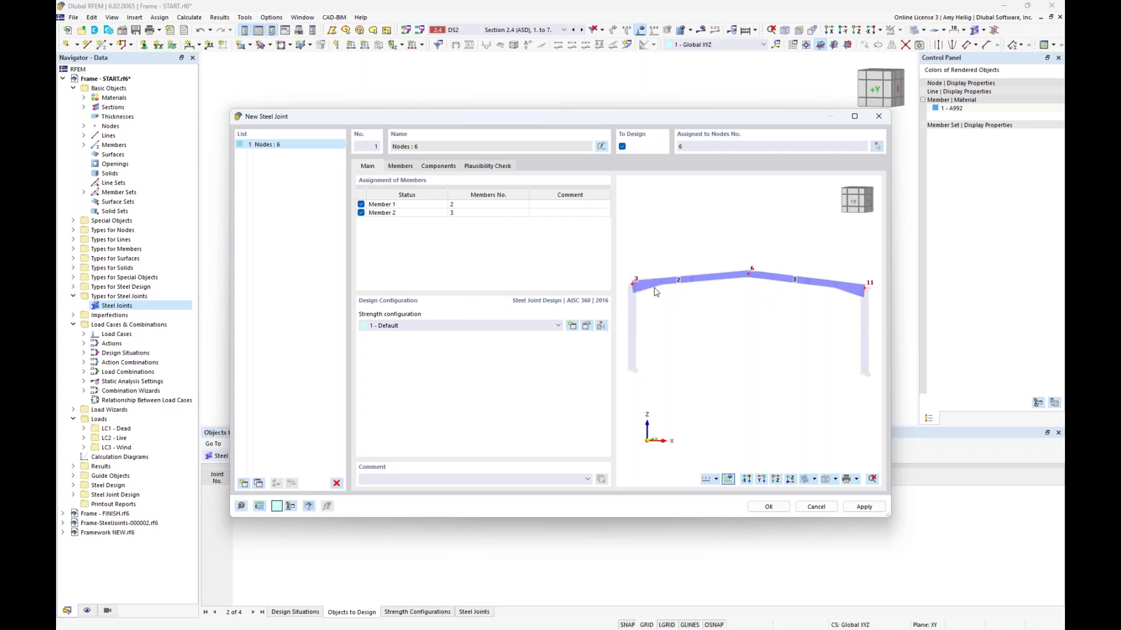
# Step: Review the ridge joint's two connected members, their end types, supported ends, and Member 1's material and section
pyautogui.click(400, 166)
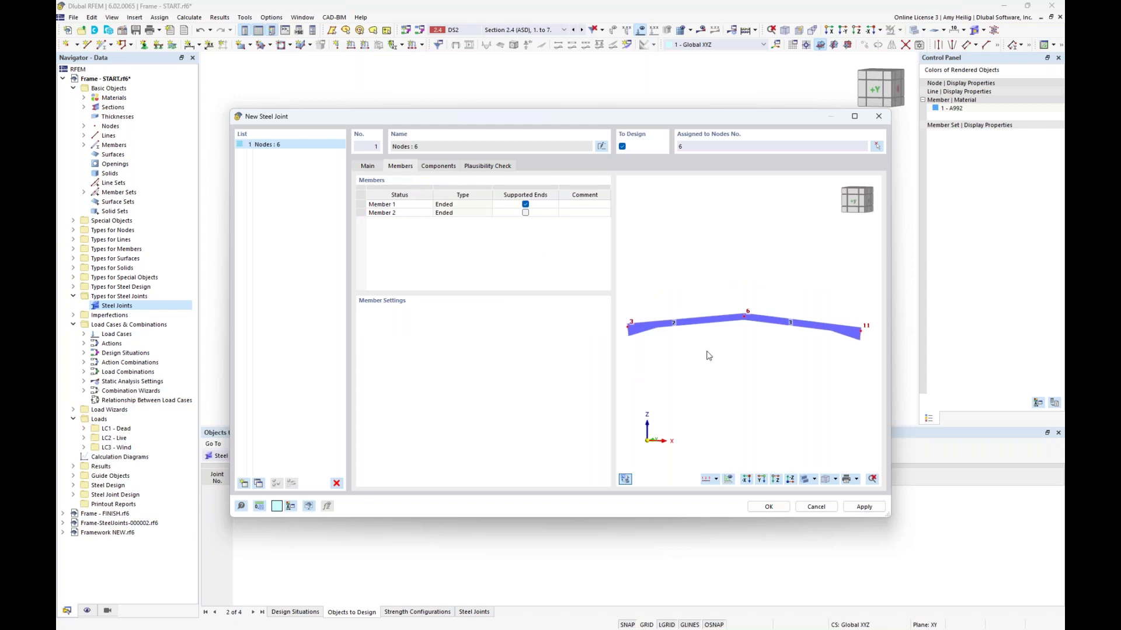
pyautogui.scroll(3, 747, 337)
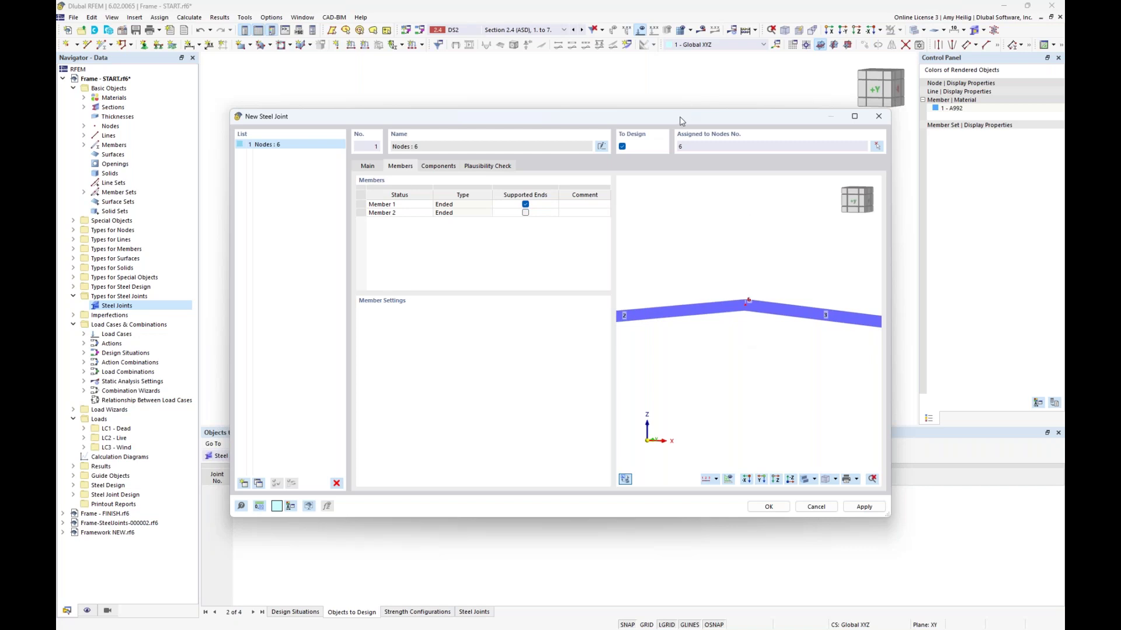
pyautogui.moveTo(682, 116); pyautogui.dragTo(670, 264)
pyautogui.moveTo(561, 263); pyautogui.dragTo(587, 115)
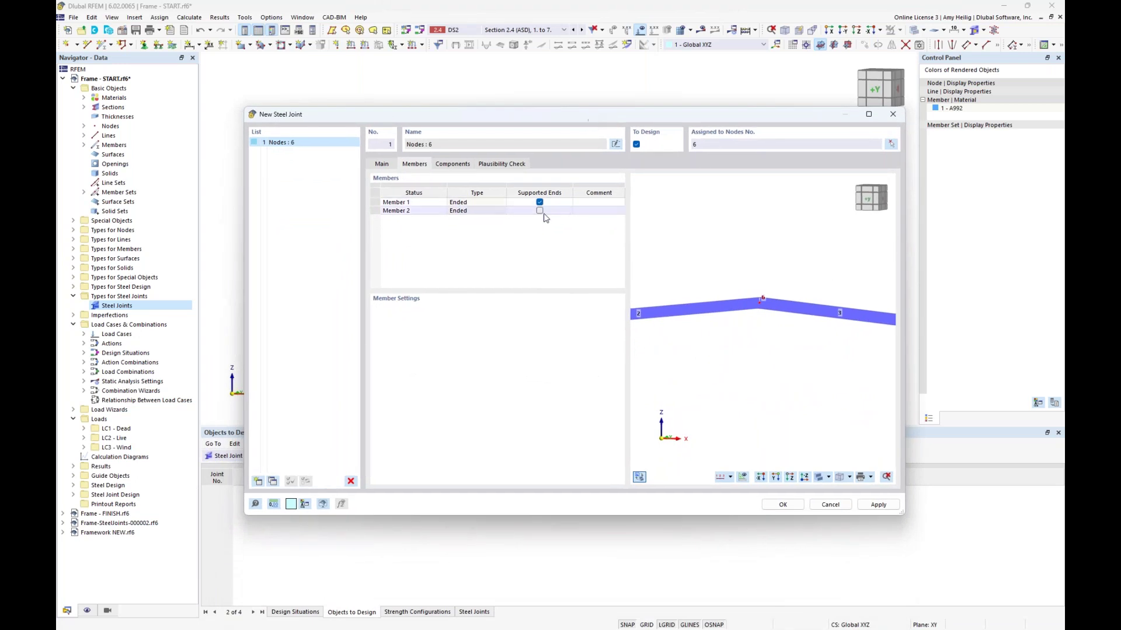
pyautogui.click(521, 205)
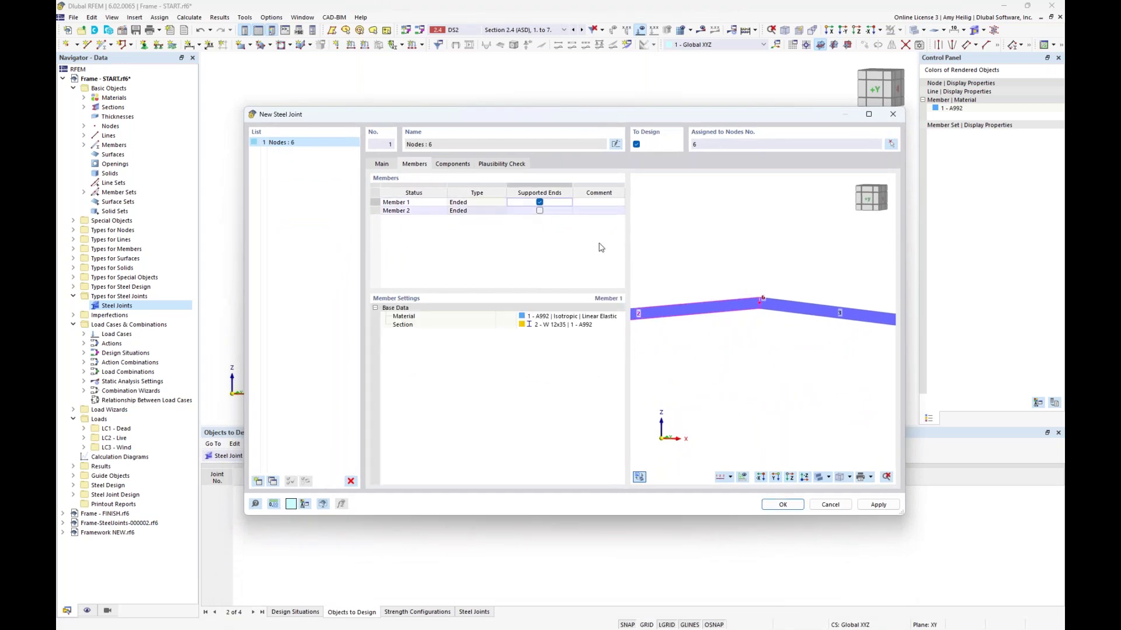
pyautogui.scroll(-2, 740, 313)
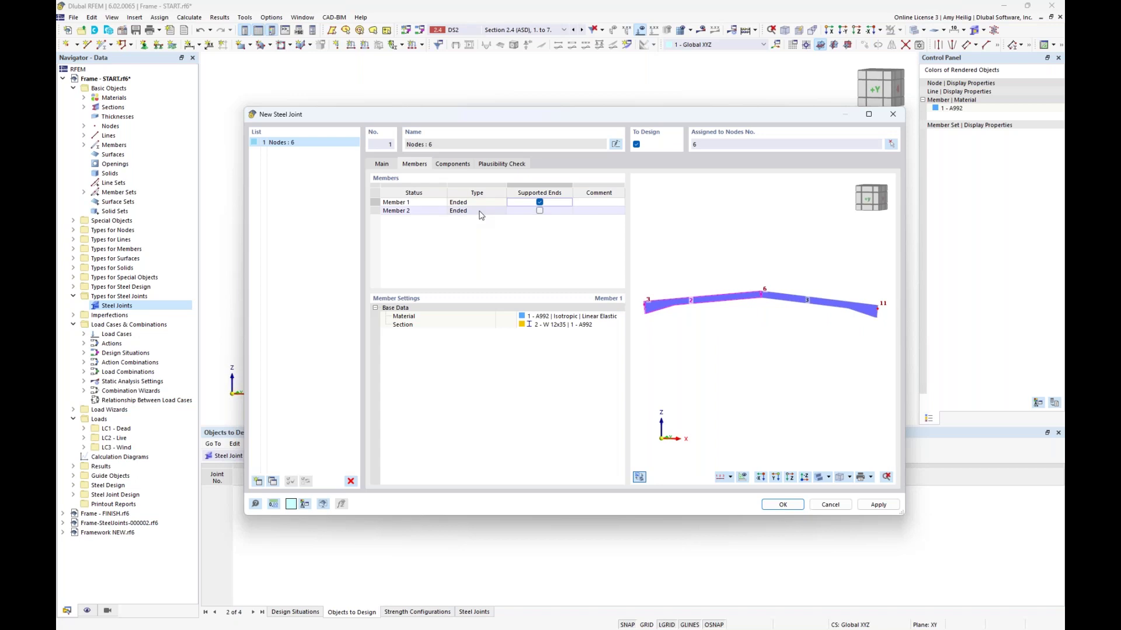
pyautogui.scroll(2, 764, 299)
pyautogui.scroll(2, 765, 299)
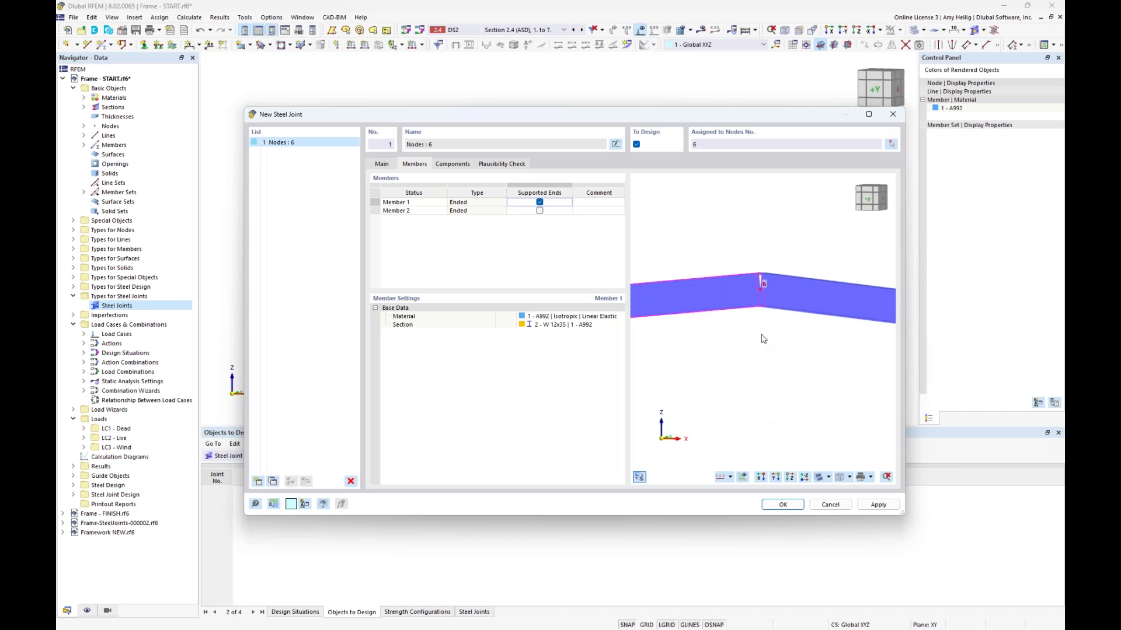
pyautogui.moveTo(734, 114); pyautogui.dragTo(728, 306)
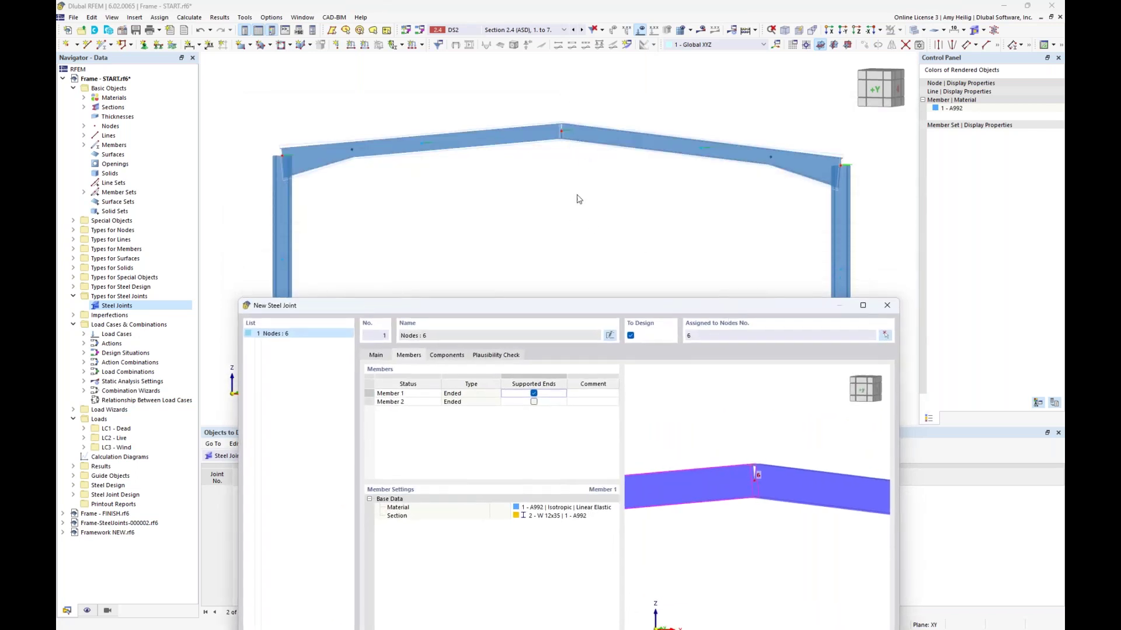
pyautogui.moveTo(582, 309); pyautogui.dragTo(613, 96)
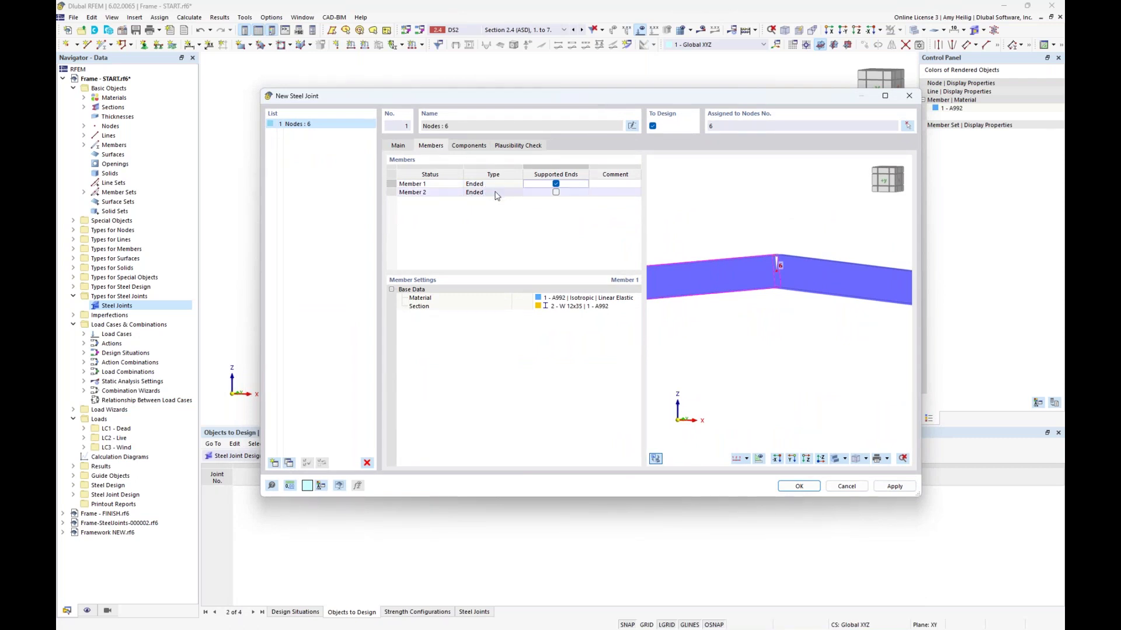
# Step: Look through the component types available for the ridge joint without adding any
pyautogui.click(471, 146)
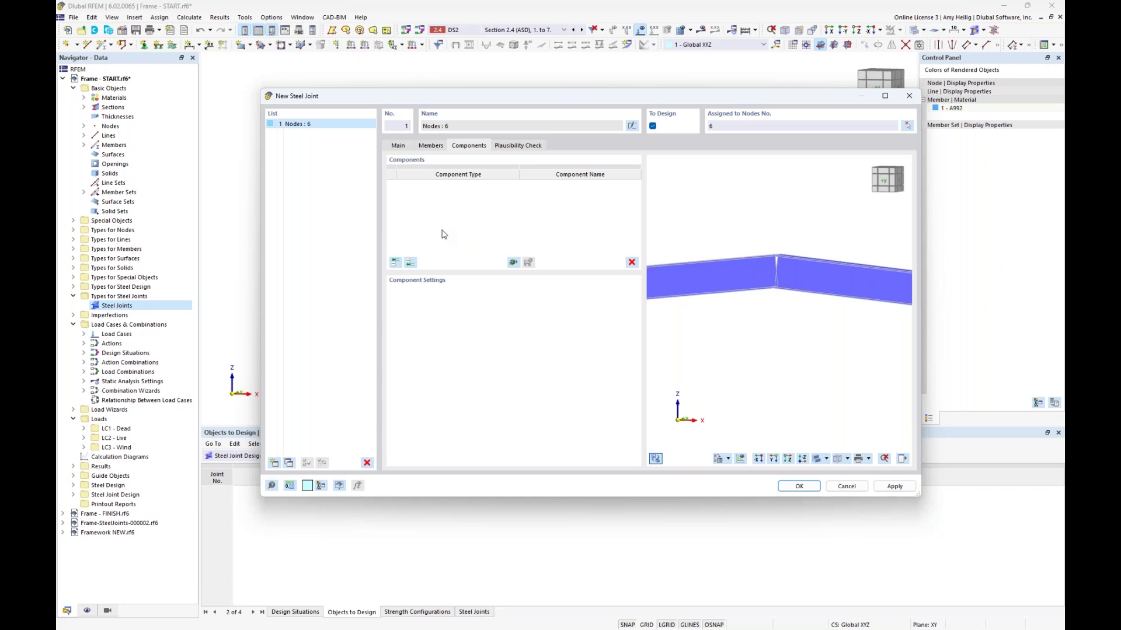
pyautogui.click(411, 264)
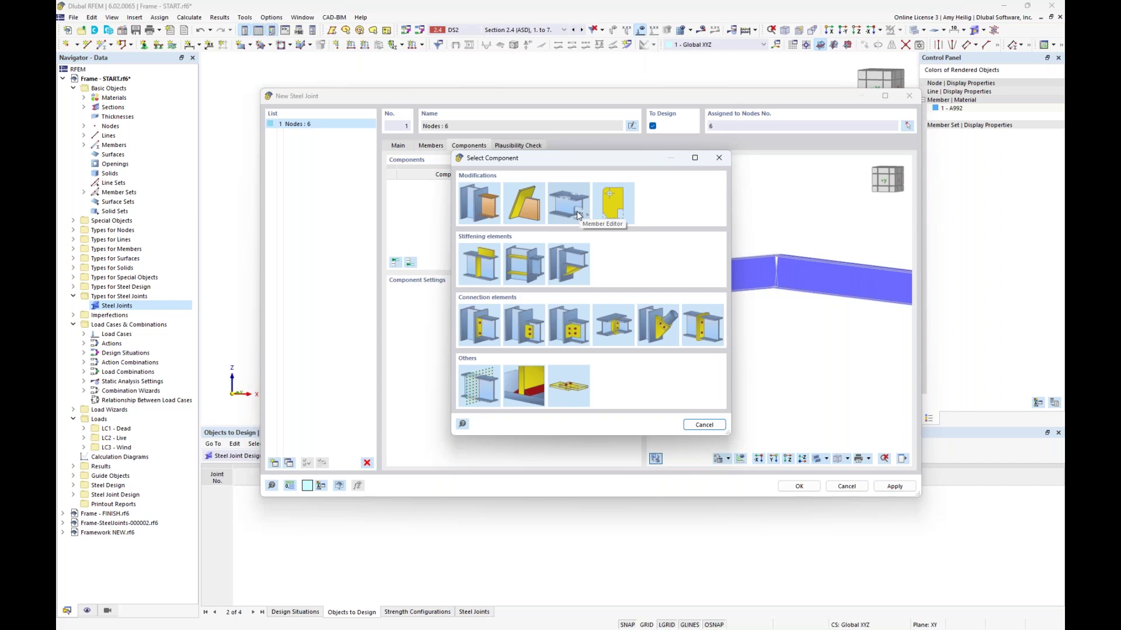
pyautogui.click(704, 425)
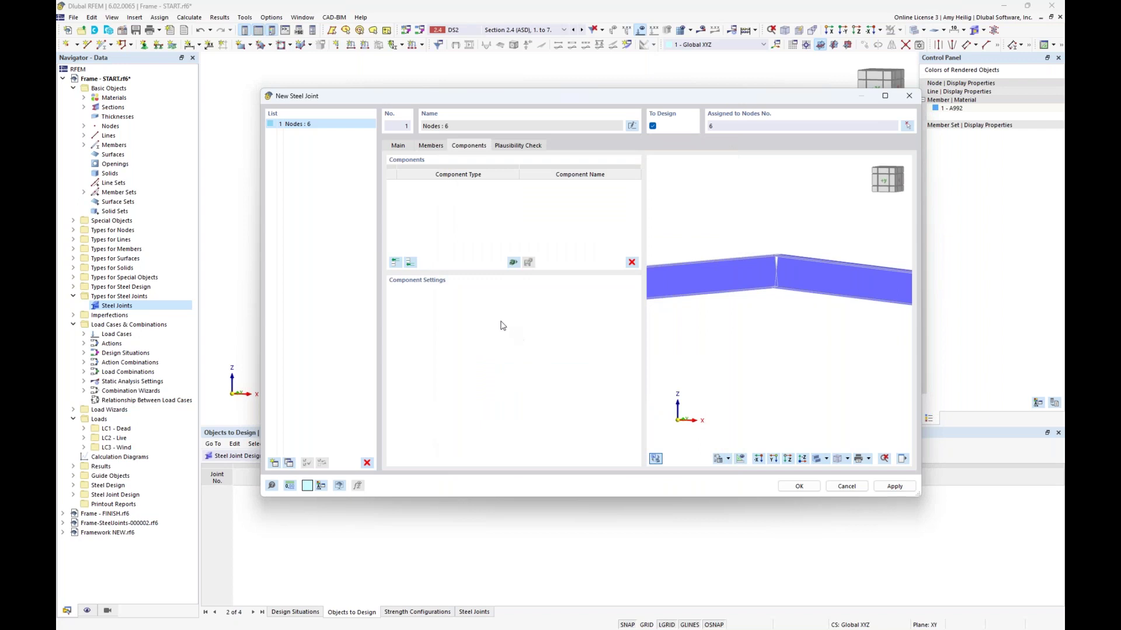
# Step: Open the steel joint template library and browse its general categories, returning to the rigid joints
pyautogui.click(514, 264)
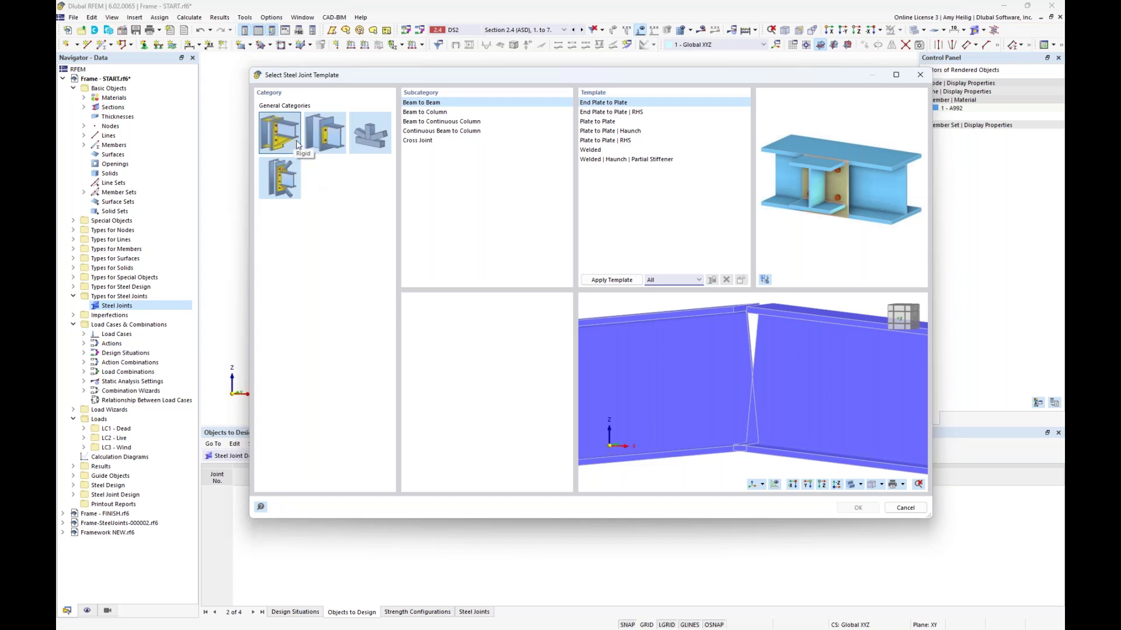
pyautogui.click(365, 139)
pyautogui.click(286, 175)
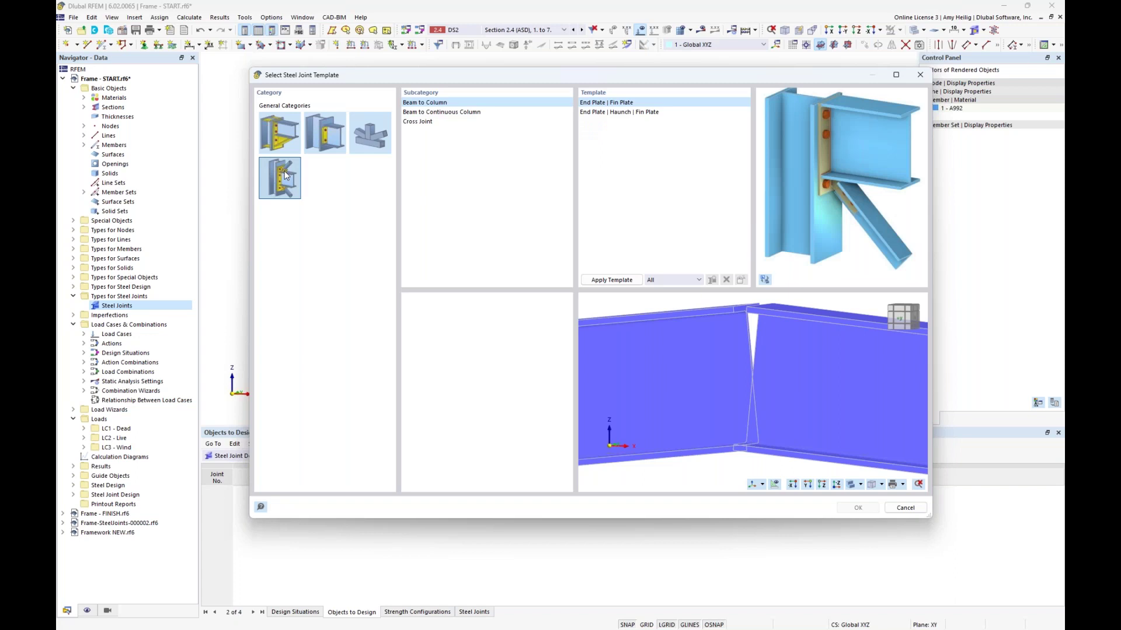
pyautogui.click(278, 140)
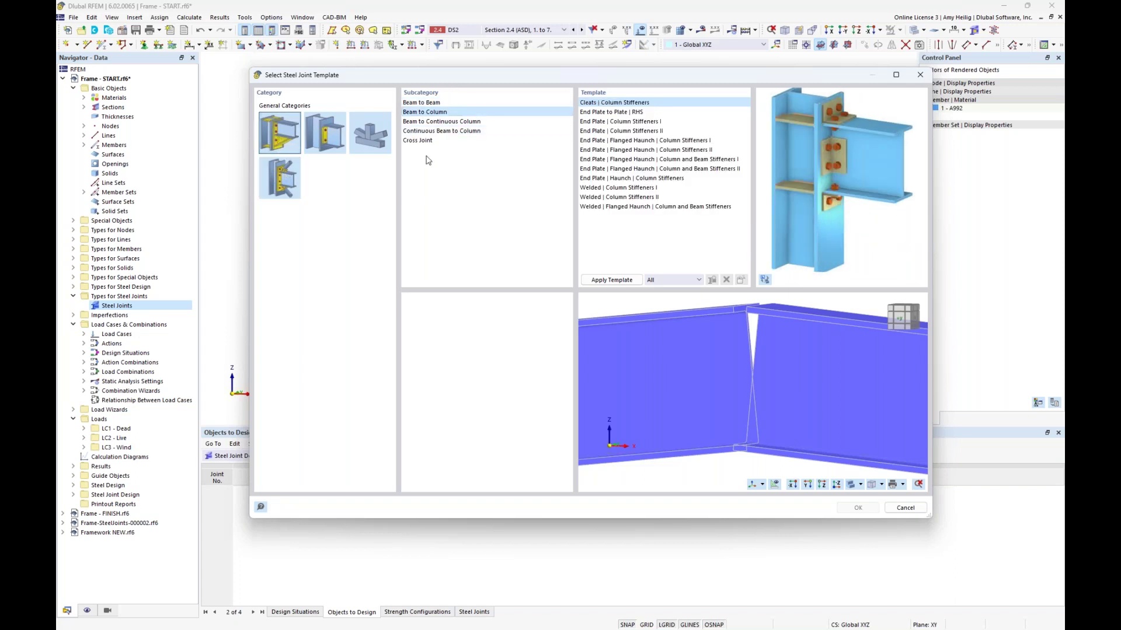
# Step: Apply the rigid beam-to-beam template Plate to Plate | Haunch to the ridge joint and accept it
pyautogui.click(430, 103)
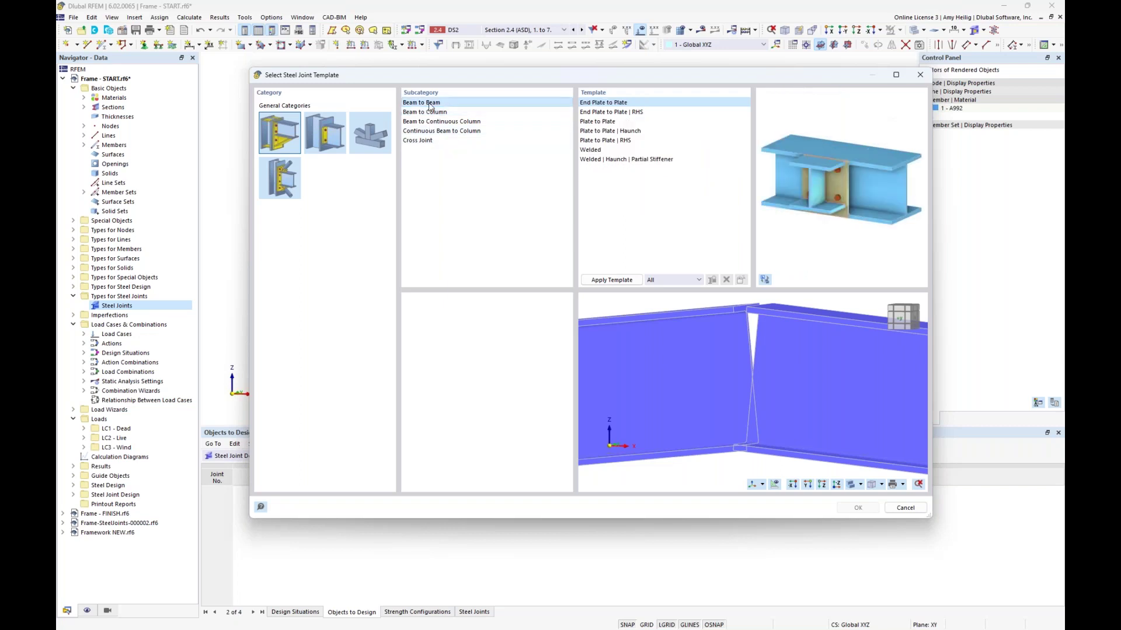
pyautogui.click(430, 112)
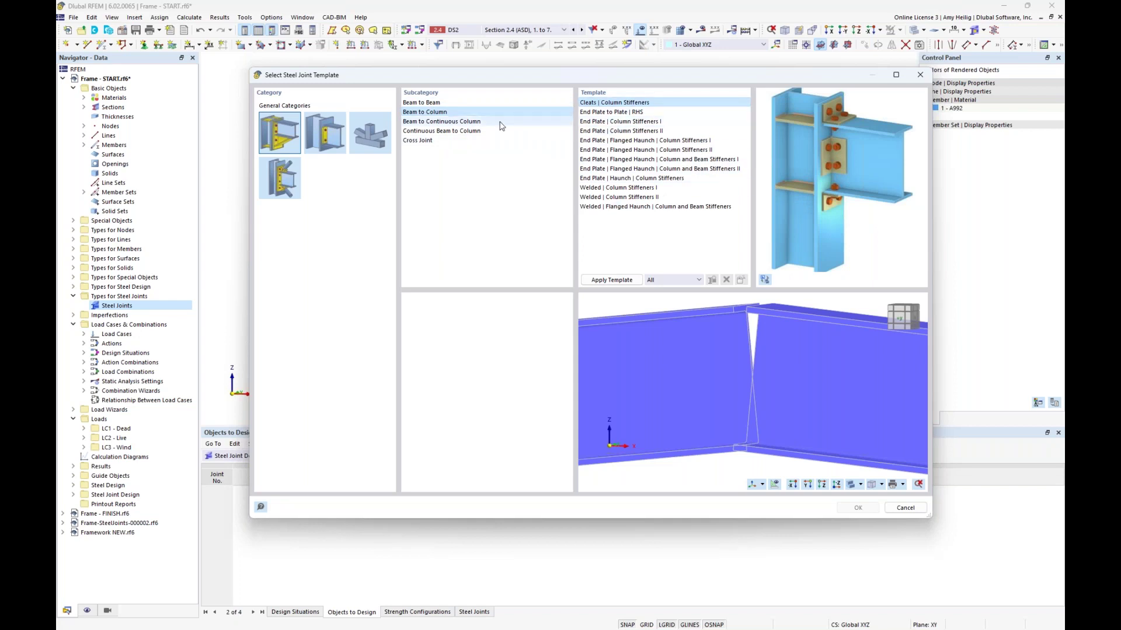
pyautogui.click(472, 103)
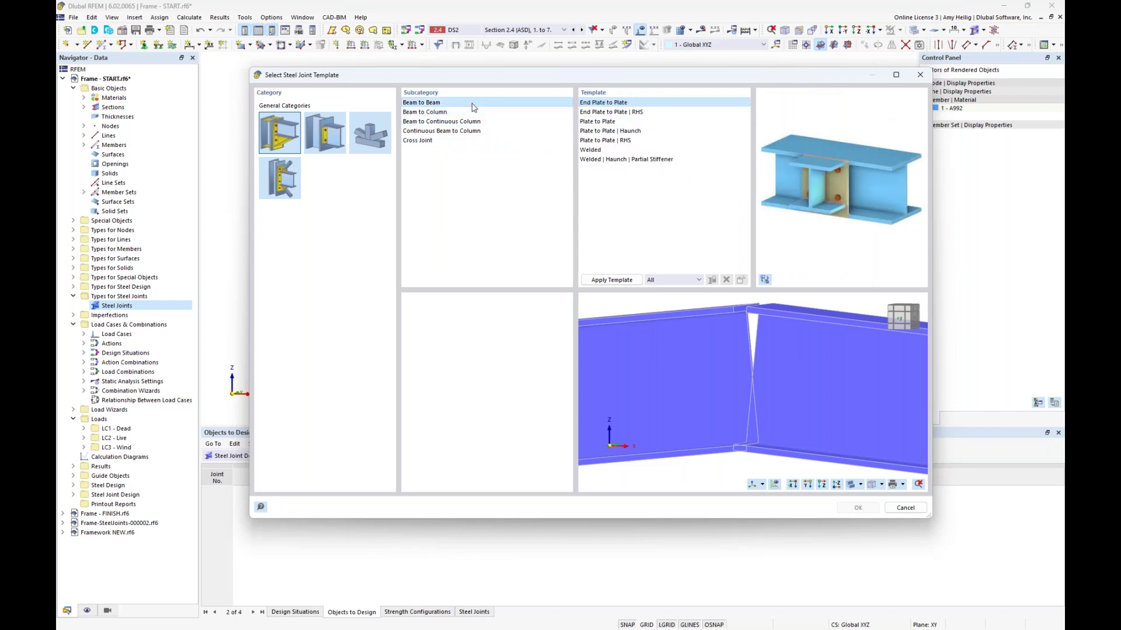
pyautogui.click(598, 114)
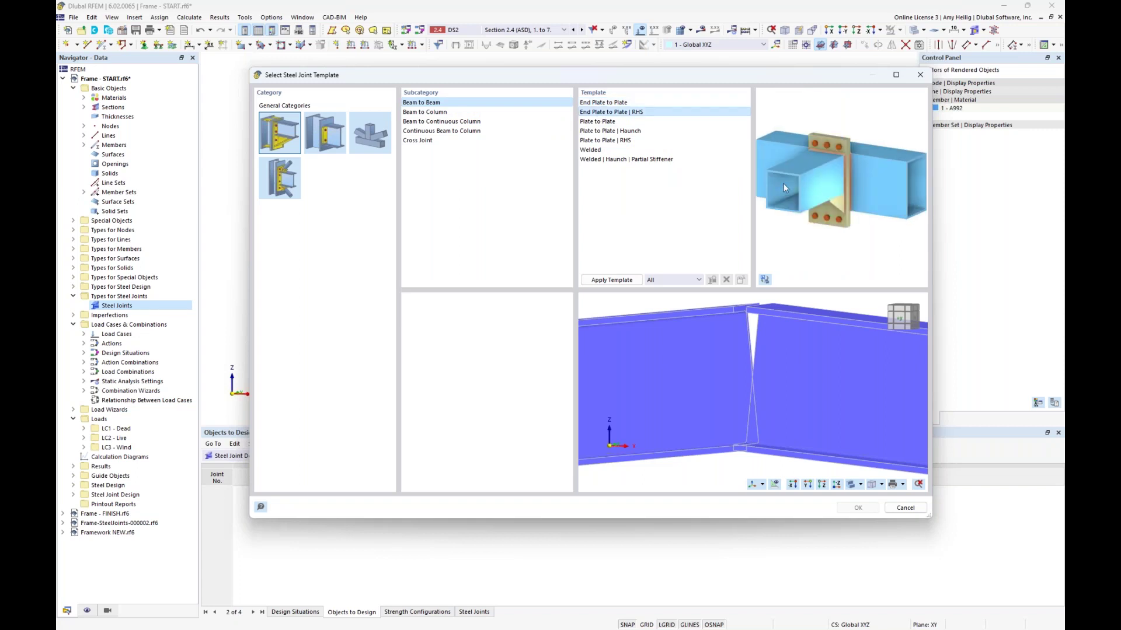
pyautogui.click(640, 132)
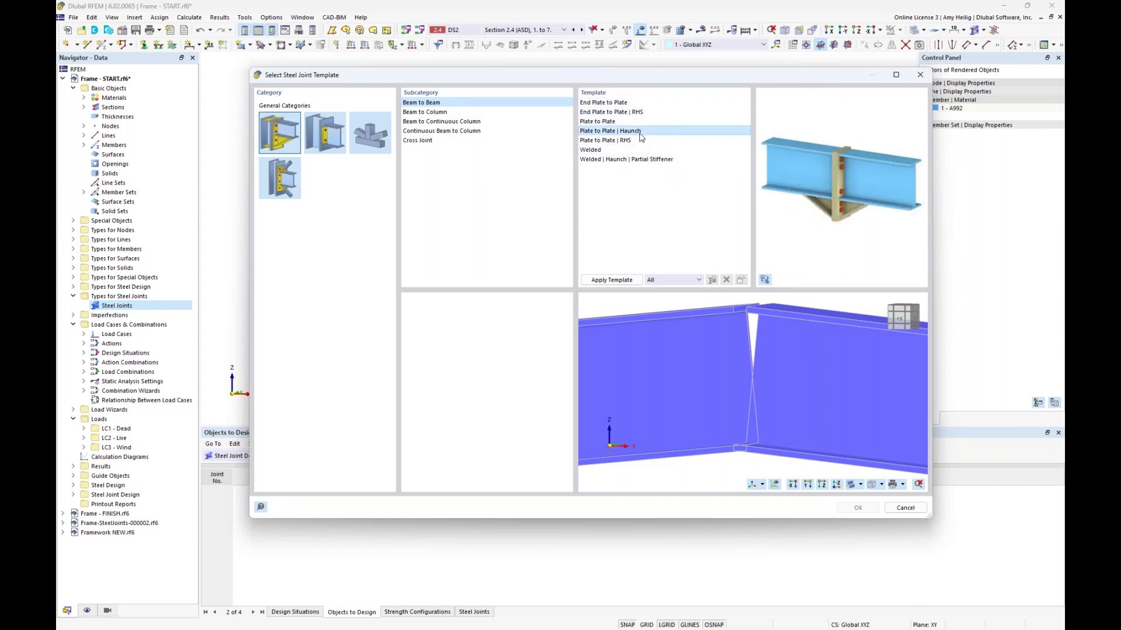
pyautogui.click(611, 280)
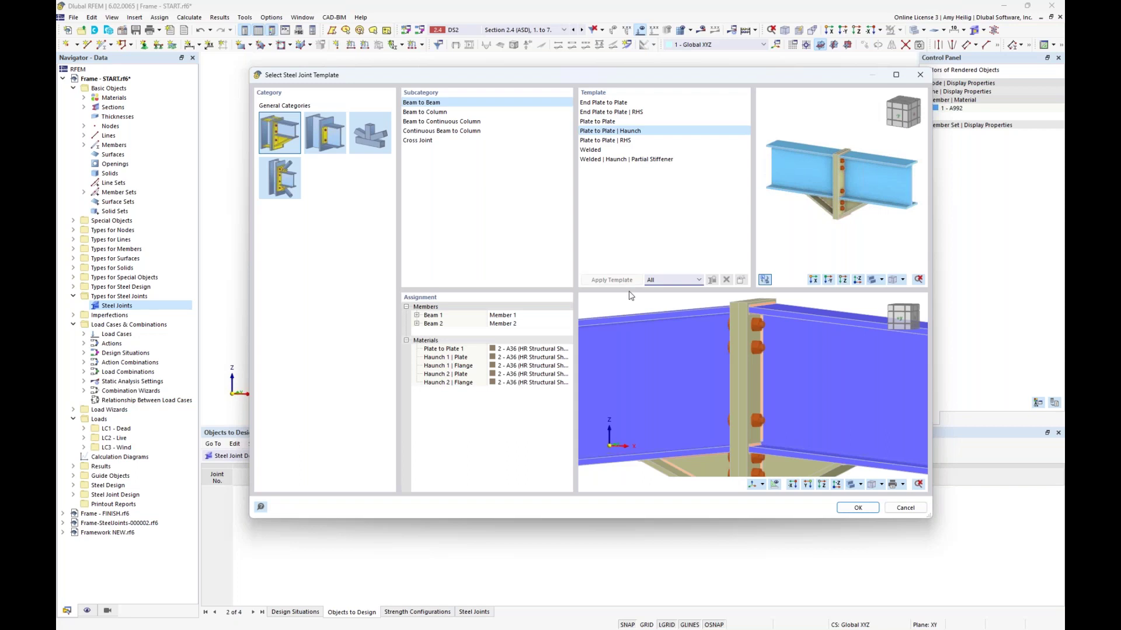
pyautogui.scroll(-3, 742, 384)
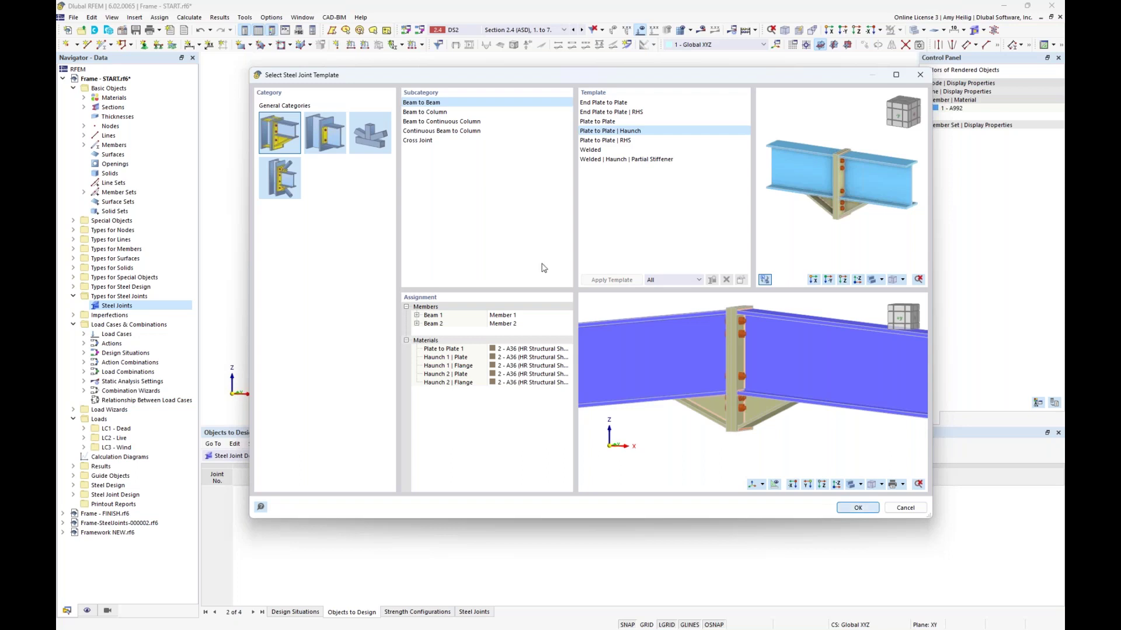
pyautogui.press('Return')
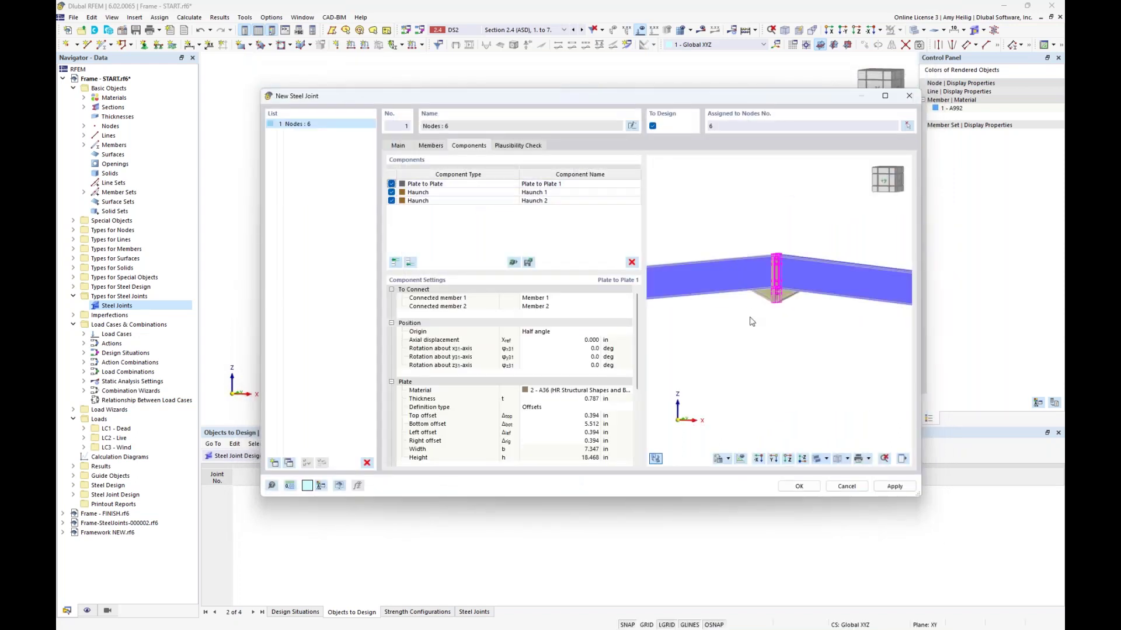
# Step: Inspect the haunched ridge joint in the preview and view the options for saving it as a template, without saving
pyautogui.scroll(5, 764, 275)
pyautogui.keyDown('ctrl'); pyautogui.moveTo(831, 337); pyautogui.dragTo(815, 391, button='middle'); pyautogui.keyUp('ctrl')
pyautogui.moveTo(749, 104)
pyautogui.mouseDown()
pyautogui.moveTo(756, 311)
pyautogui.moveTo(740, 101)
pyautogui.mouseUp()
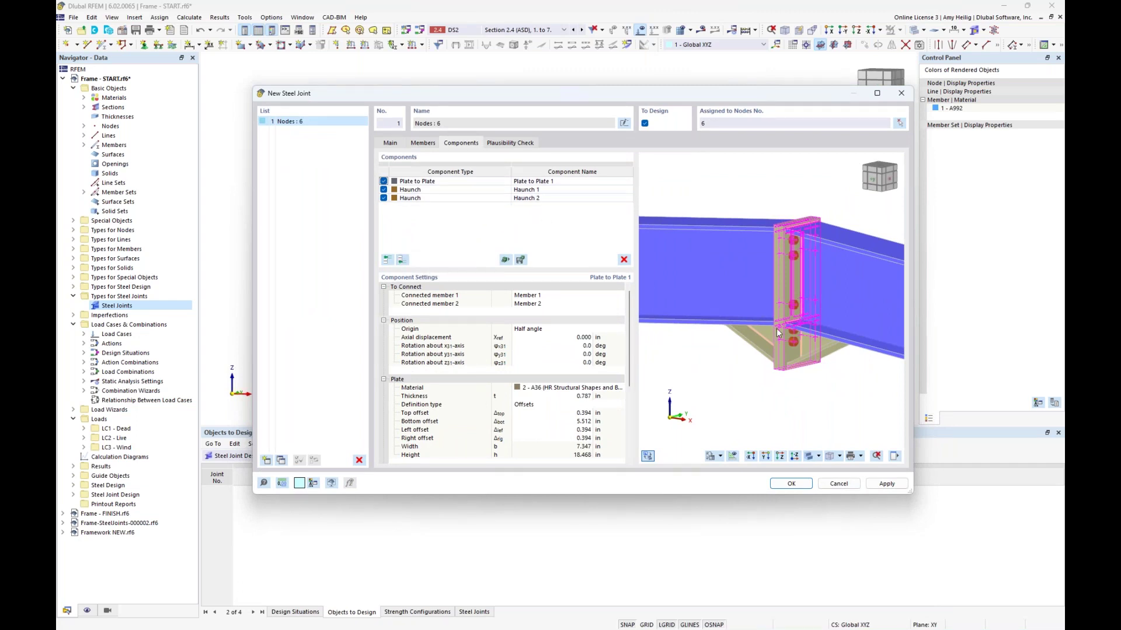
pyautogui.scroll(2, 806, 325)
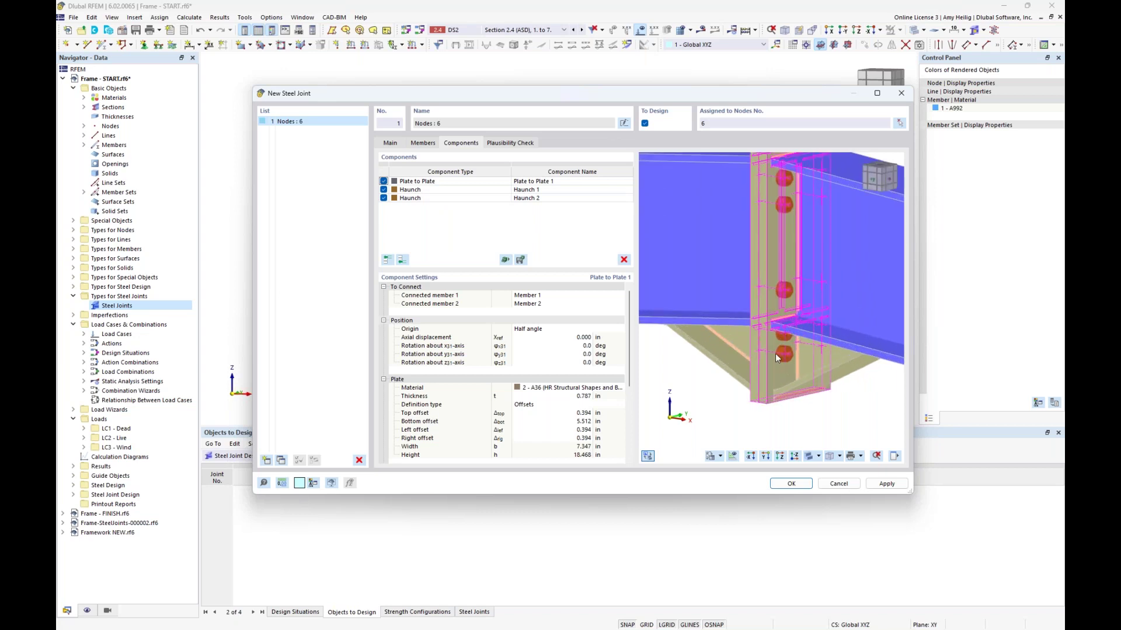
pyautogui.click(521, 260)
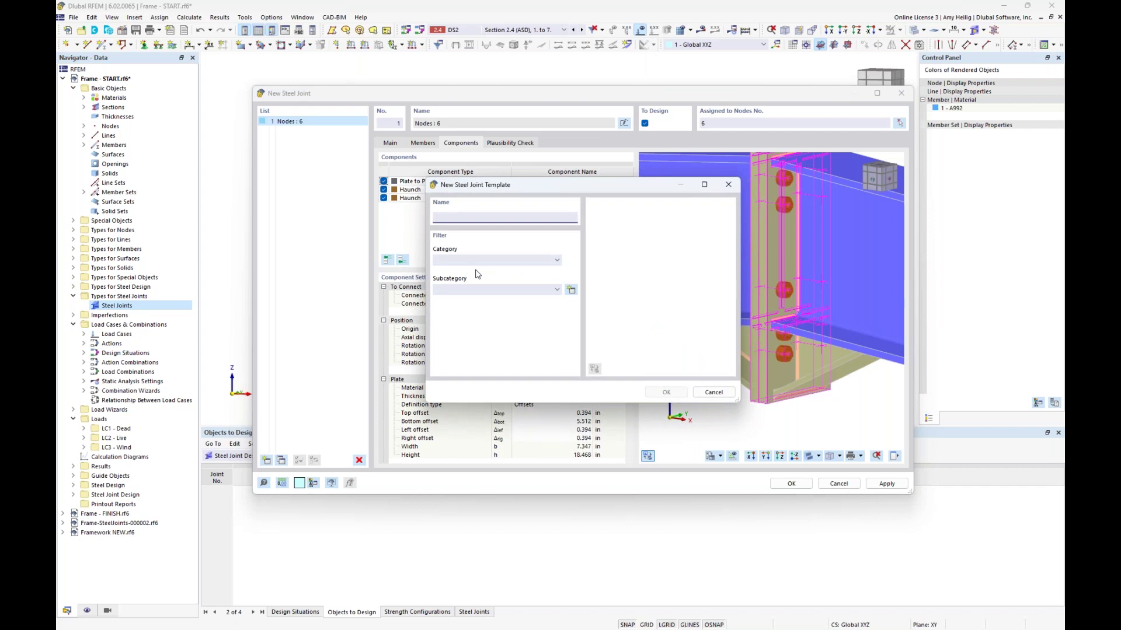
pyautogui.click(714, 393)
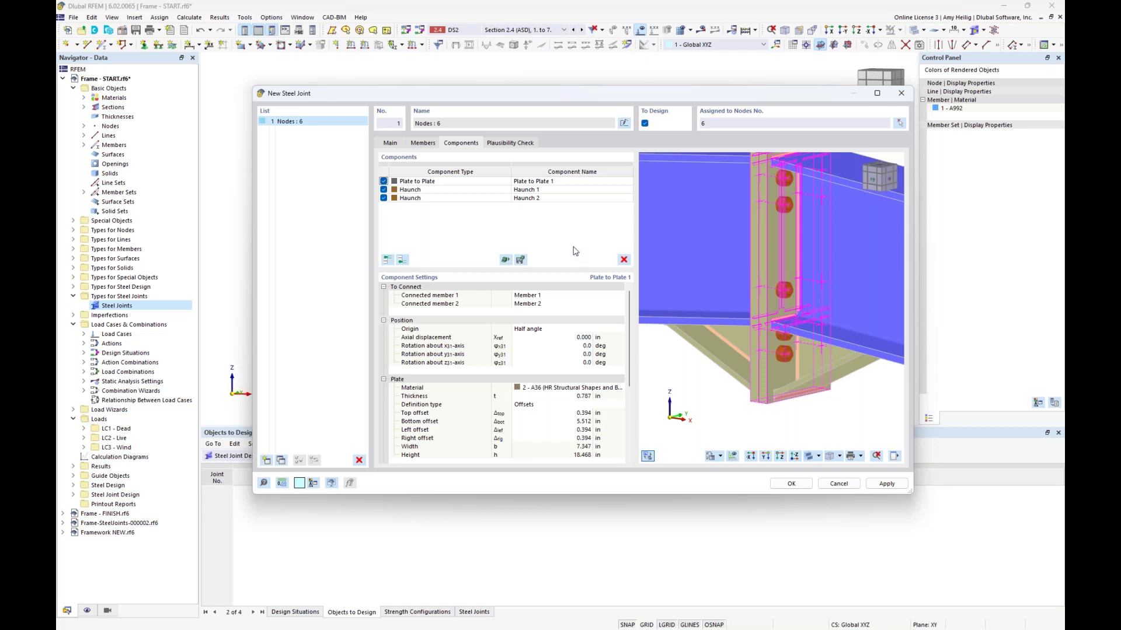
# Step: Review the Plate to Plate component's plate material and the steel grades and standards offered in the material library
pyautogui.click(467, 184)
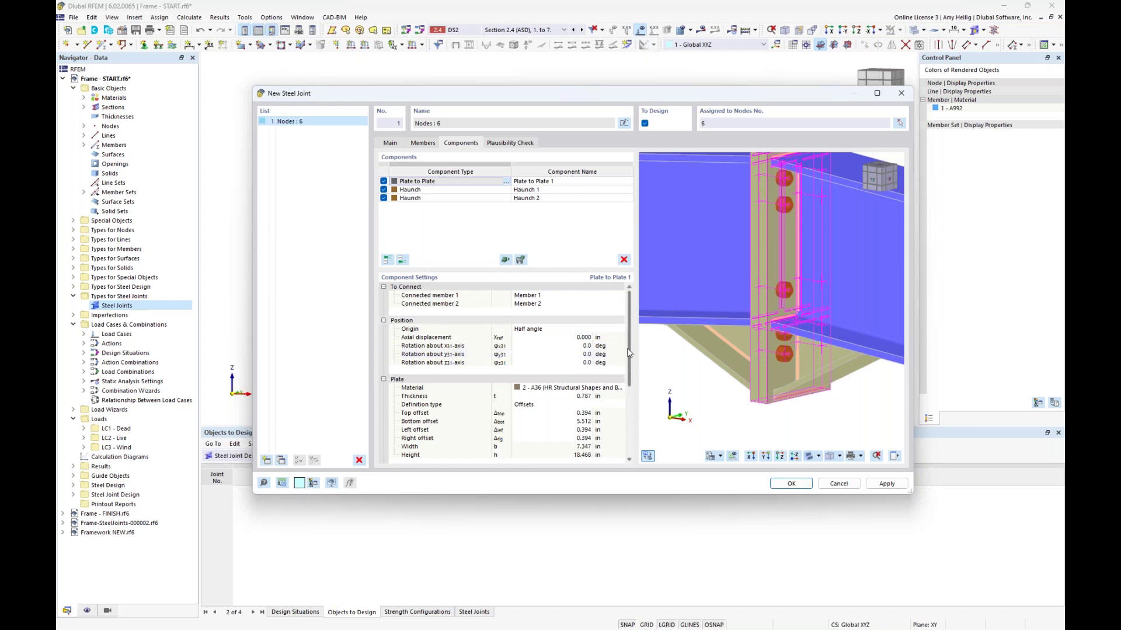
pyautogui.moveTo(630, 350); pyautogui.dragTo(629, 383)
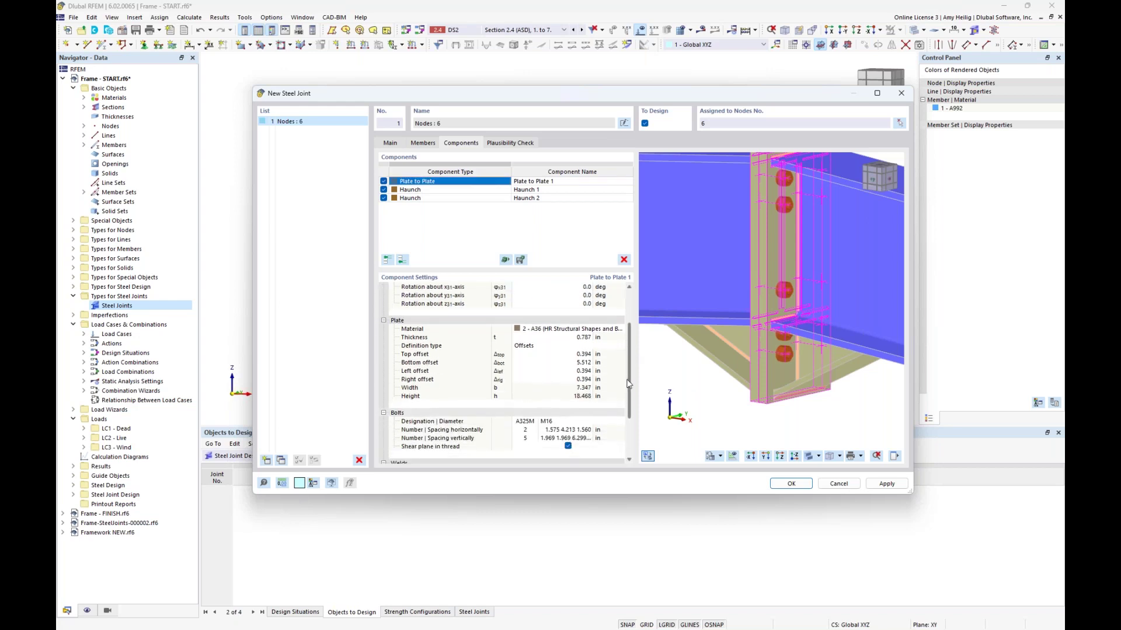
pyautogui.click(591, 330)
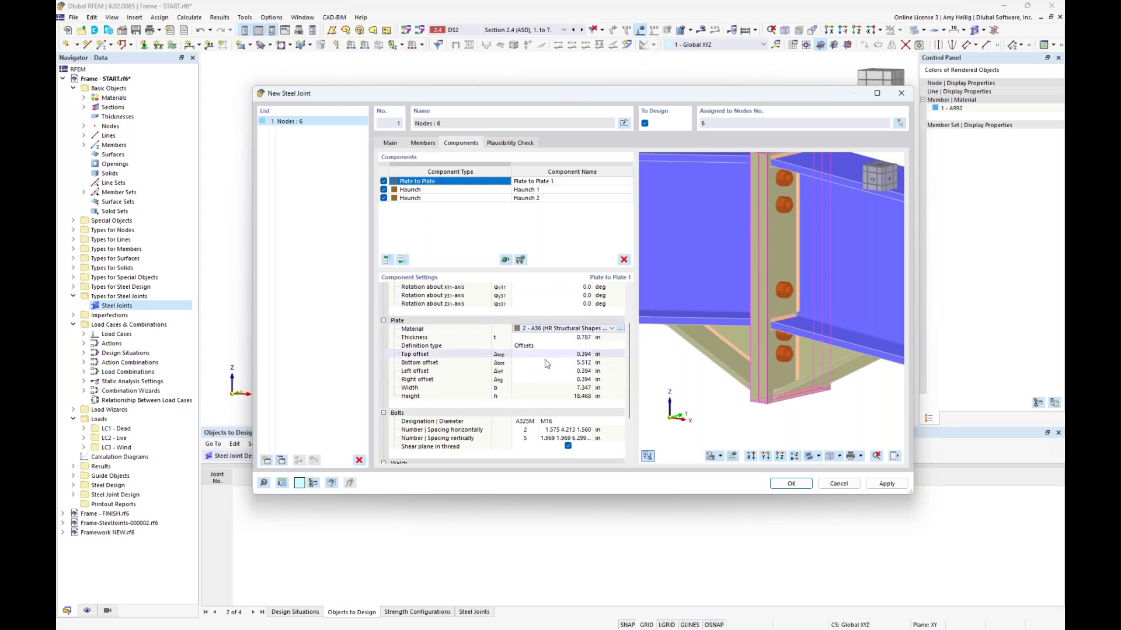
pyautogui.click(620, 331)
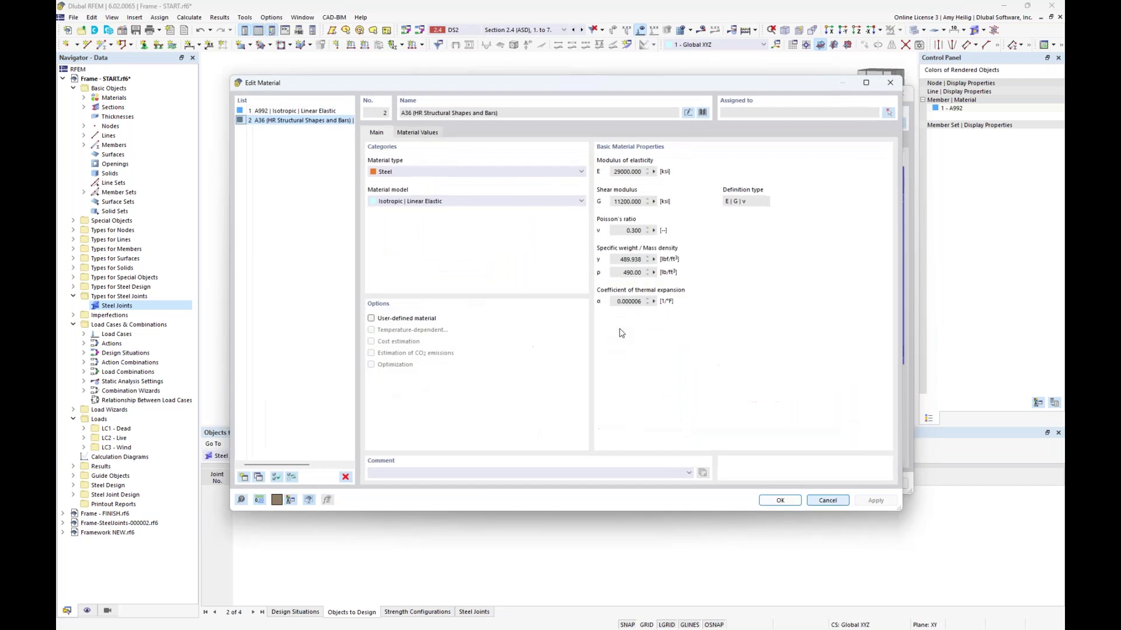
pyautogui.click(703, 113)
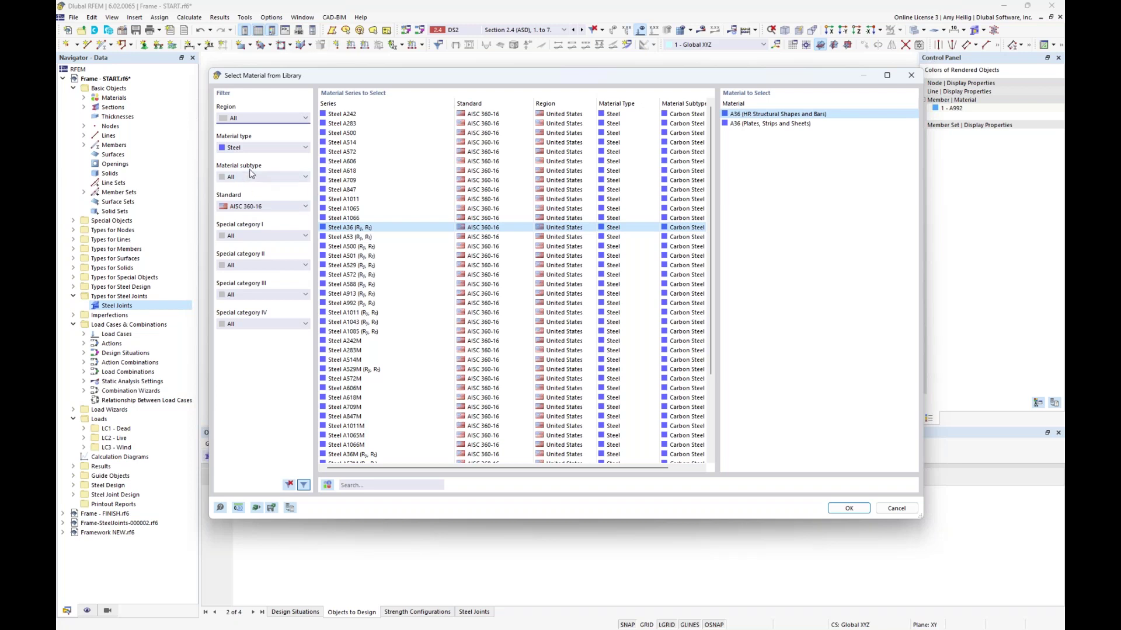
pyautogui.click(254, 207)
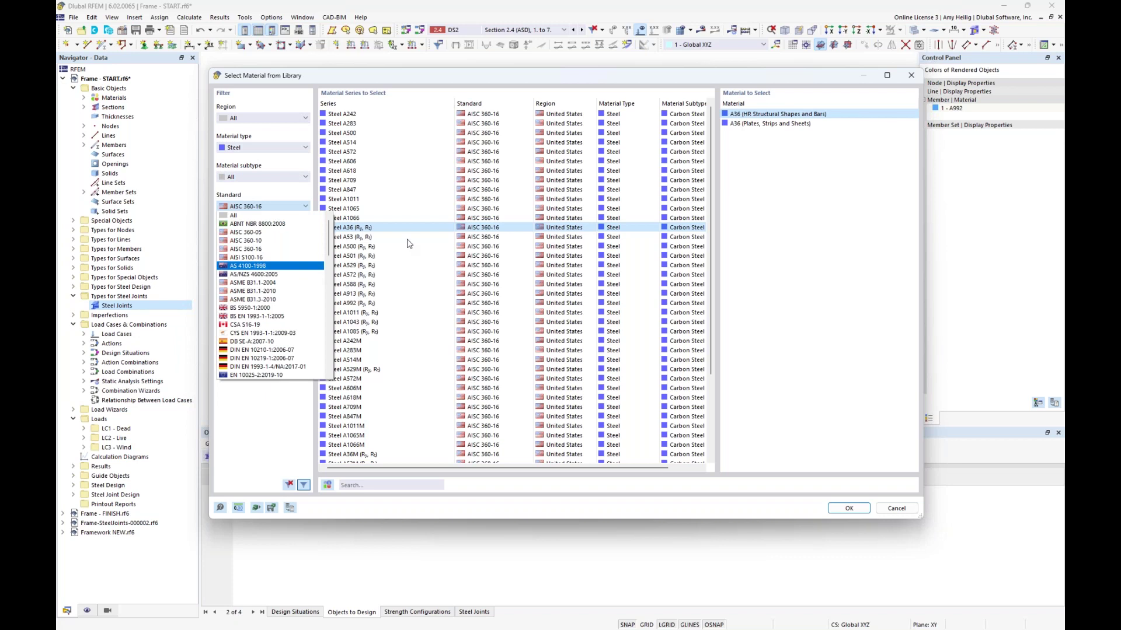
pyautogui.click(728, 286)
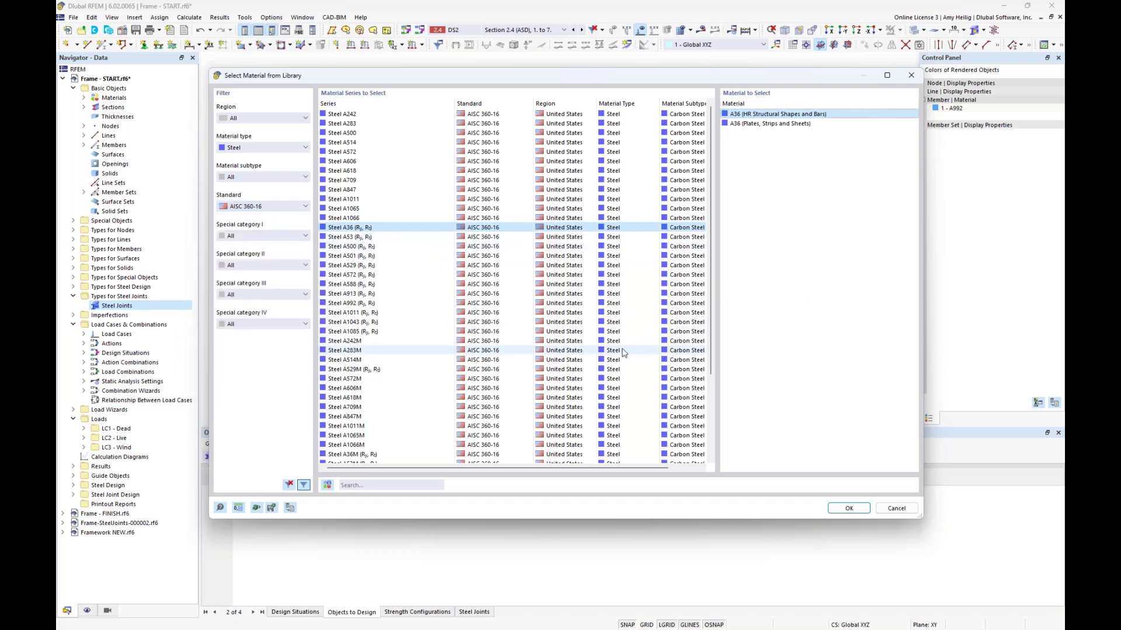
pyautogui.click(897, 509)
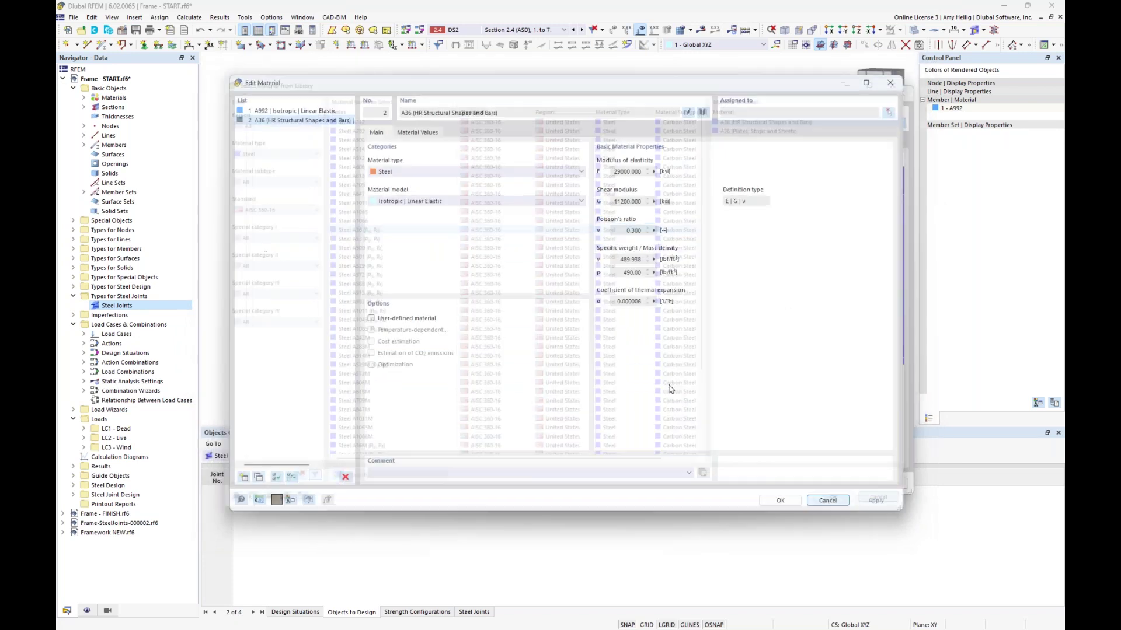
pyautogui.click(813, 501)
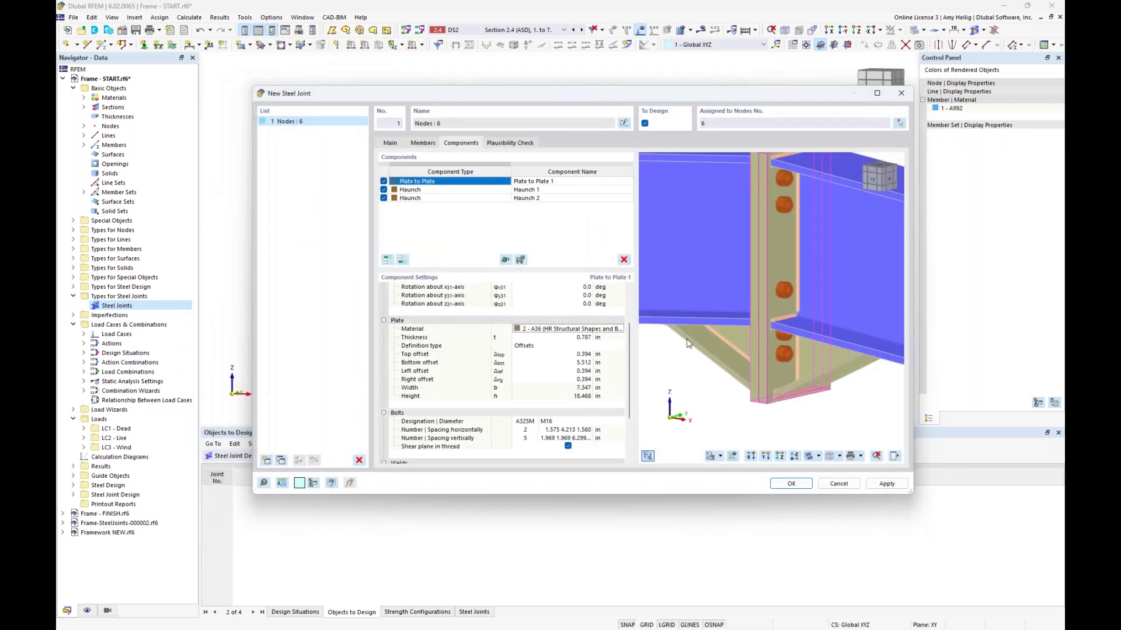
# Step: Set the thickness of the Plate to Plate component's plate to 0.5 in
pyautogui.click(559, 338)
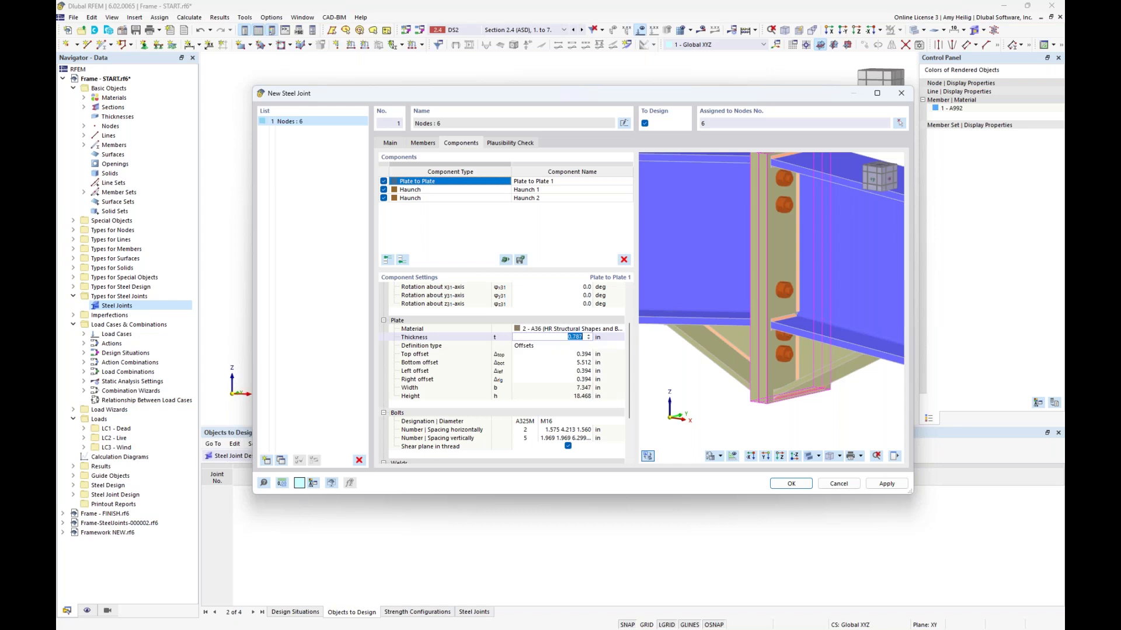
pyautogui.write('0.5')
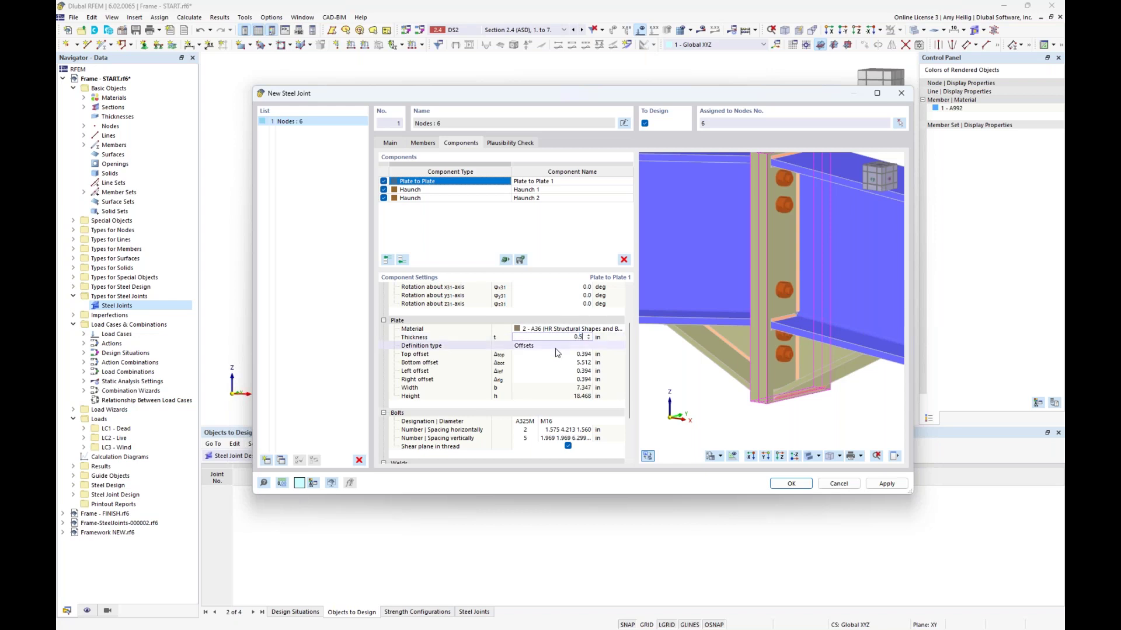
pyautogui.press('Return')
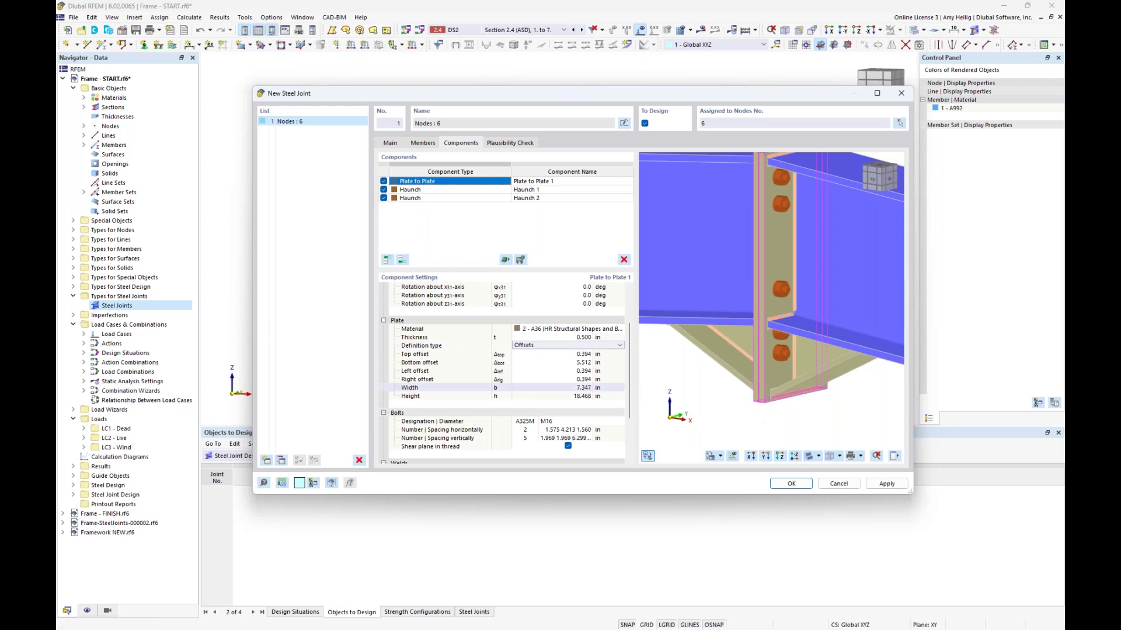
# Step: Set the plate's top offset to -0.375 in, checking the plate's upper edge against the beam flanges
pyautogui.scroll(2, 759, 338)
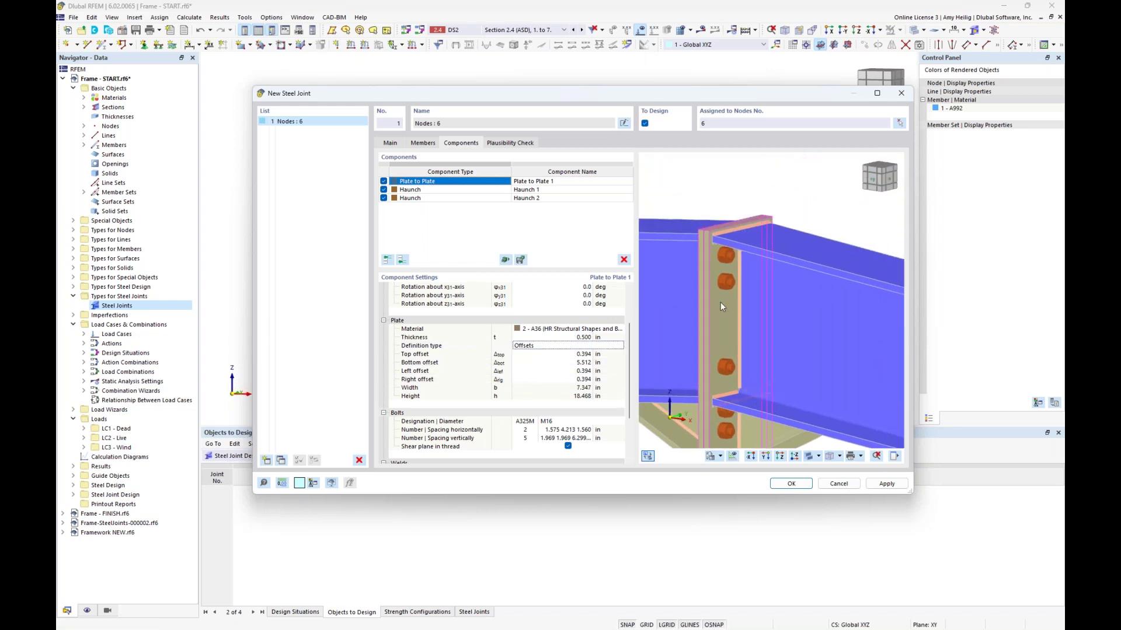
pyautogui.scroll(2, 706, 238)
pyautogui.scroll(1, 709, 233)
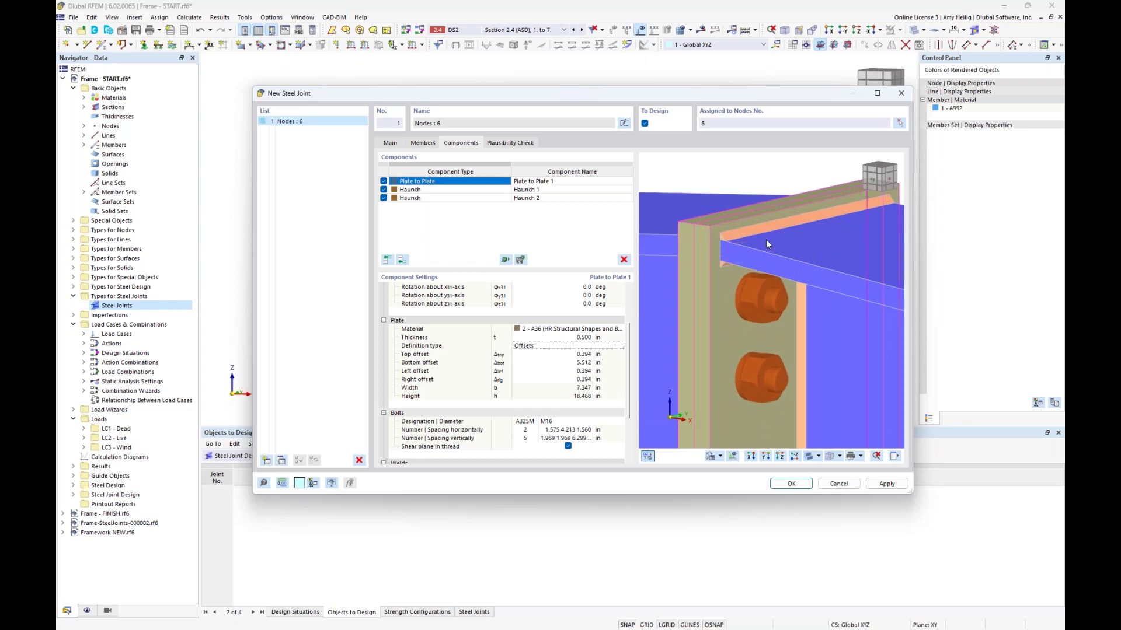
pyautogui.scroll(-2, 765, 272)
pyautogui.scroll(-2, 765, 272)
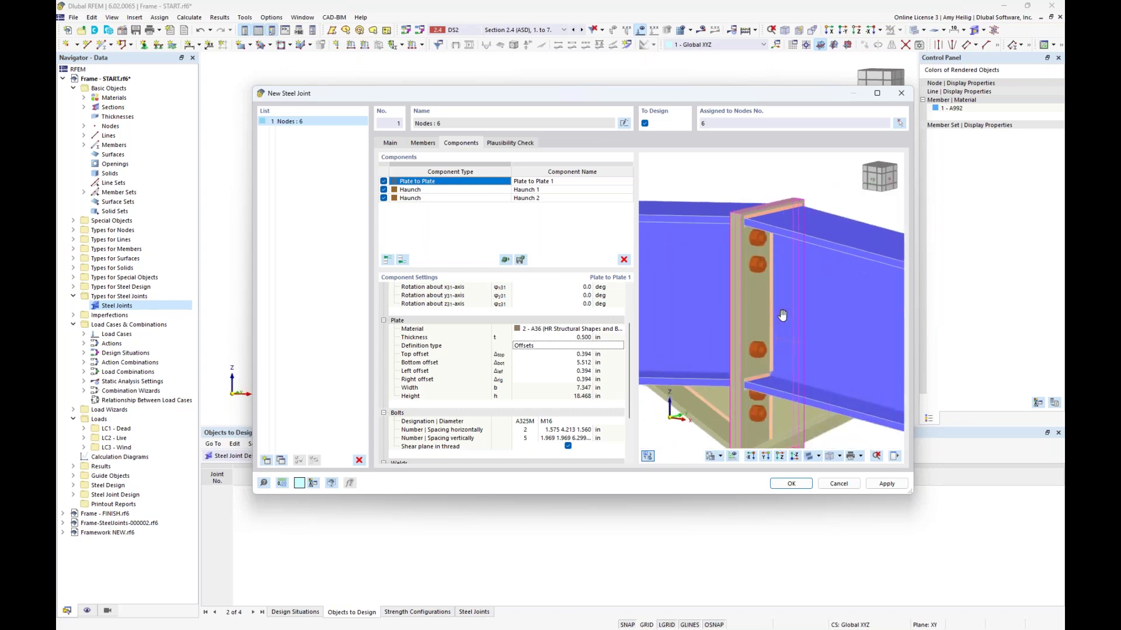
pyautogui.scroll(3, 747, 335)
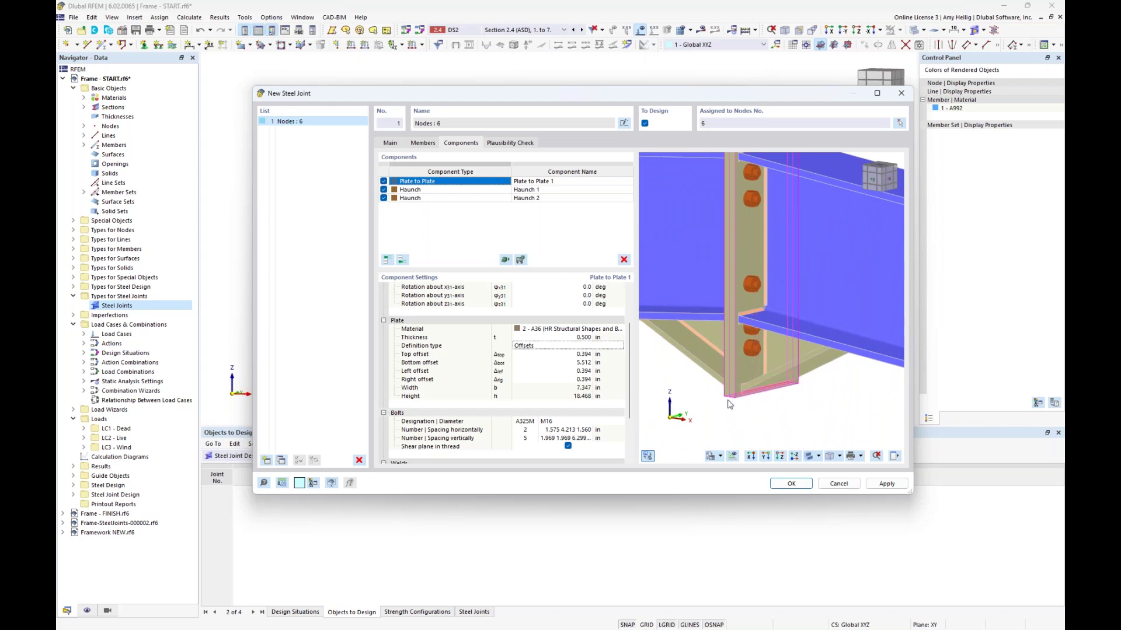
pyautogui.click(582, 355)
pyautogui.scroll(2, 746, 216)
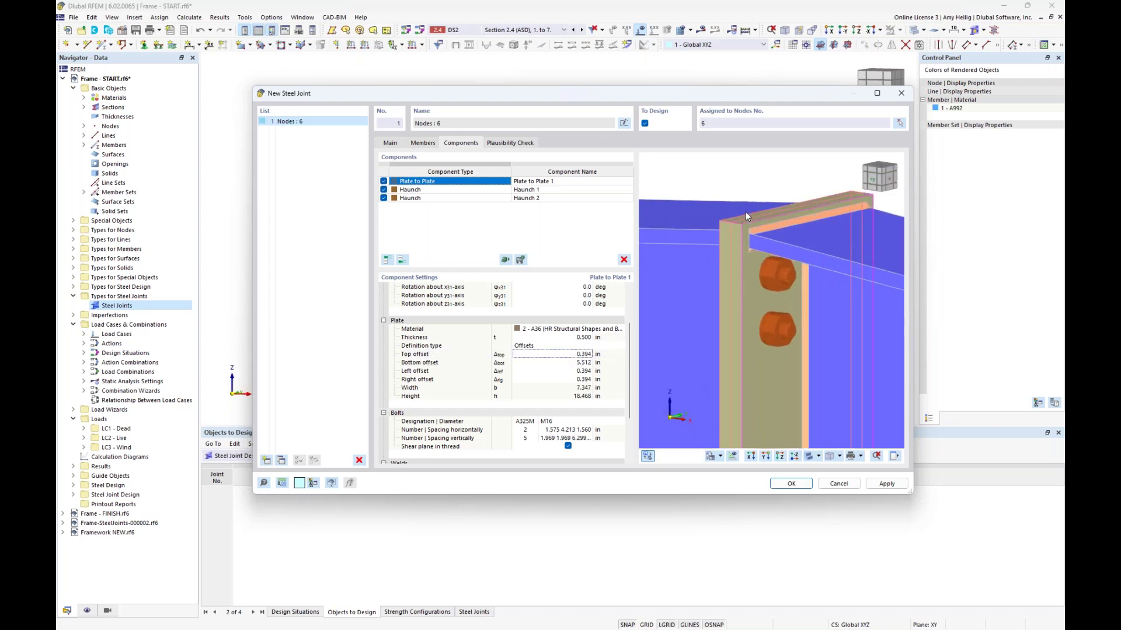
pyautogui.click(527, 356)
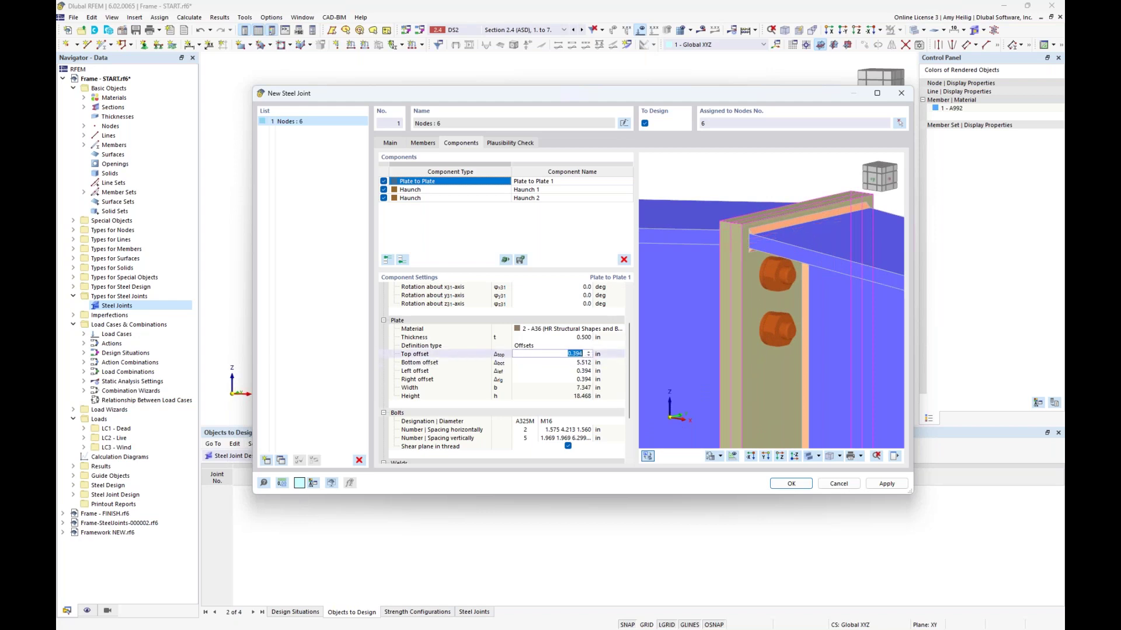
pyautogui.write('-0.375')
pyautogui.press('Tab')
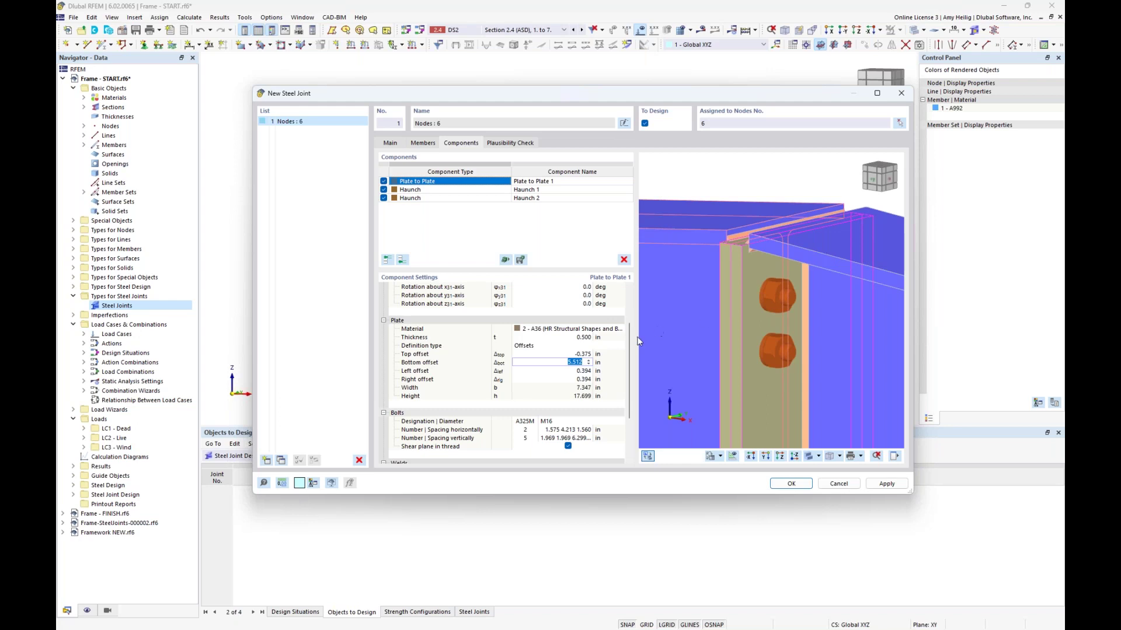
# Step: Set the bottom offset of the Plate to Plate component's plate to 5.0 in
pyautogui.press('Return')
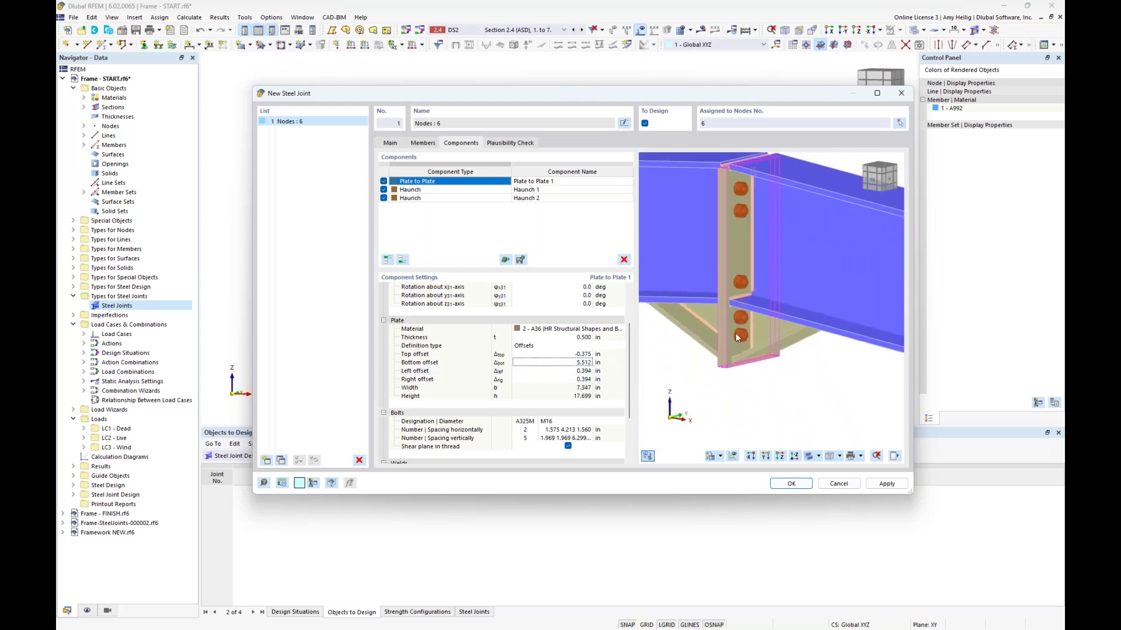
pyautogui.scroll(3, 734, 335)
pyautogui.scroll(2, 734, 335)
pyautogui.click(575, 362)
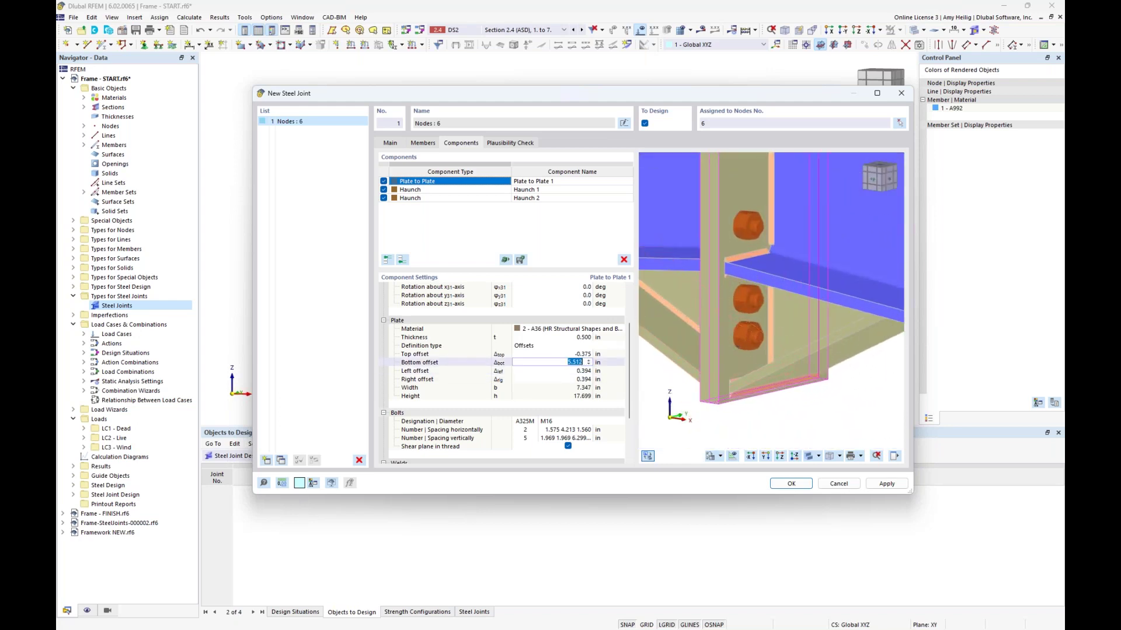
pyautogui.write('5.0')
pyautogui.press('Tab')
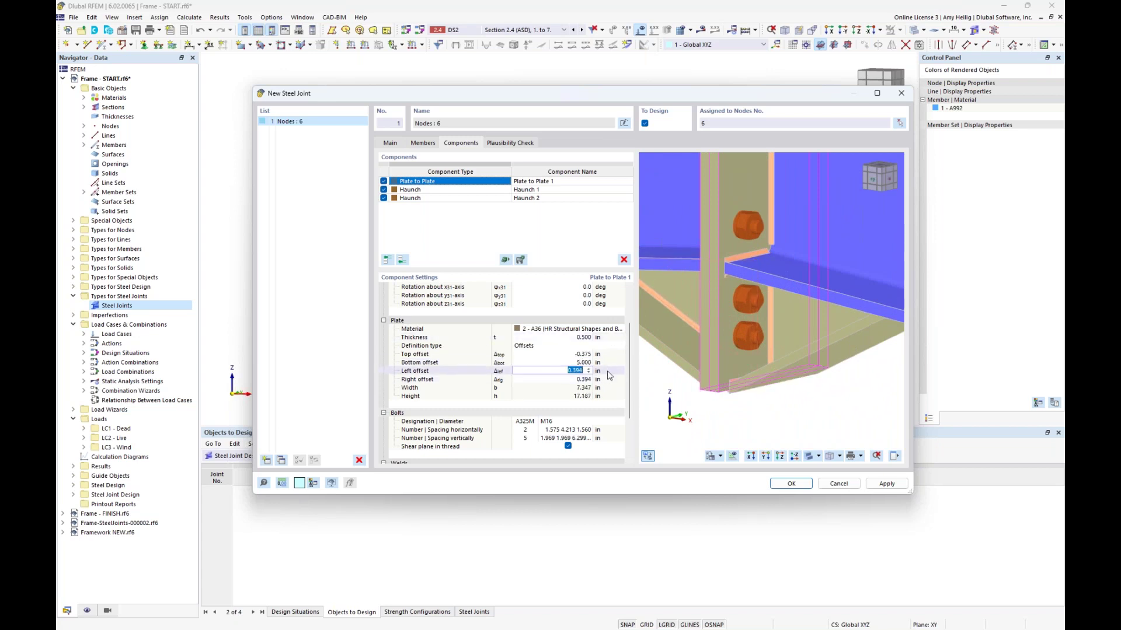
# Step: Set the plate's left and right offsets to 0.5 in each
pyautogui.write('0.5')
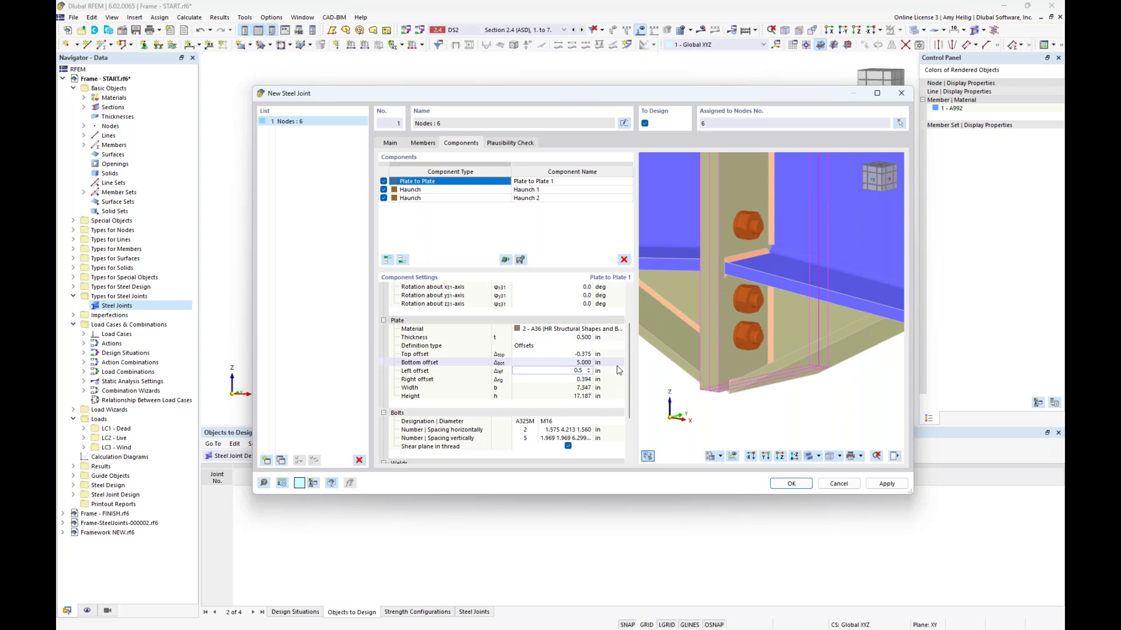
pyautogui.press('Tab')
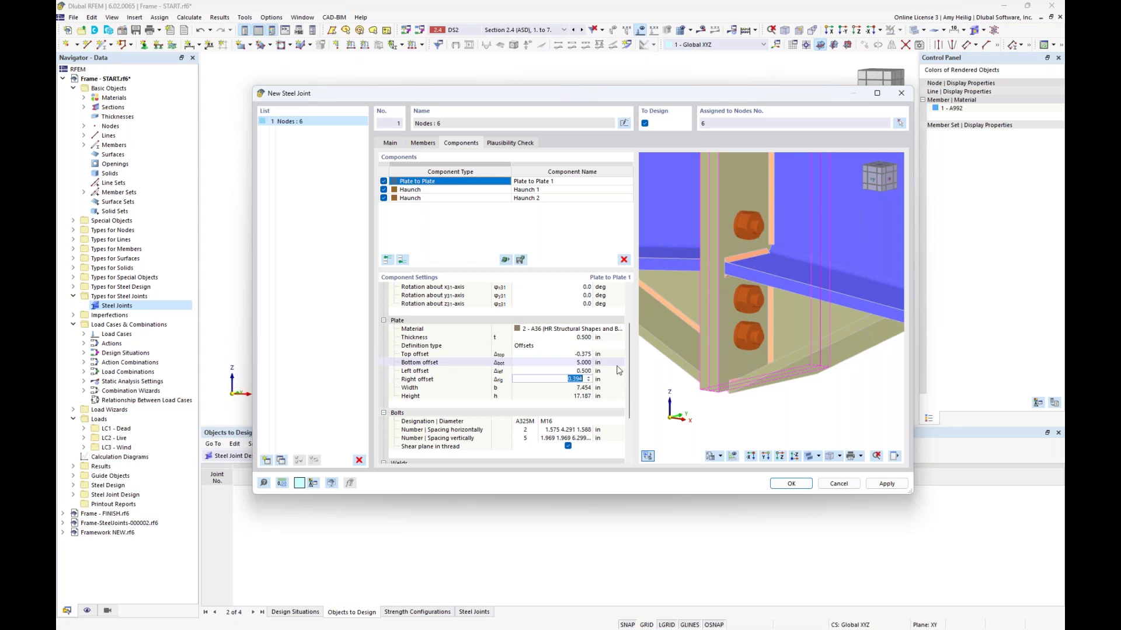
pyautogui.write('0.5')
pyautogui.press('Tab')
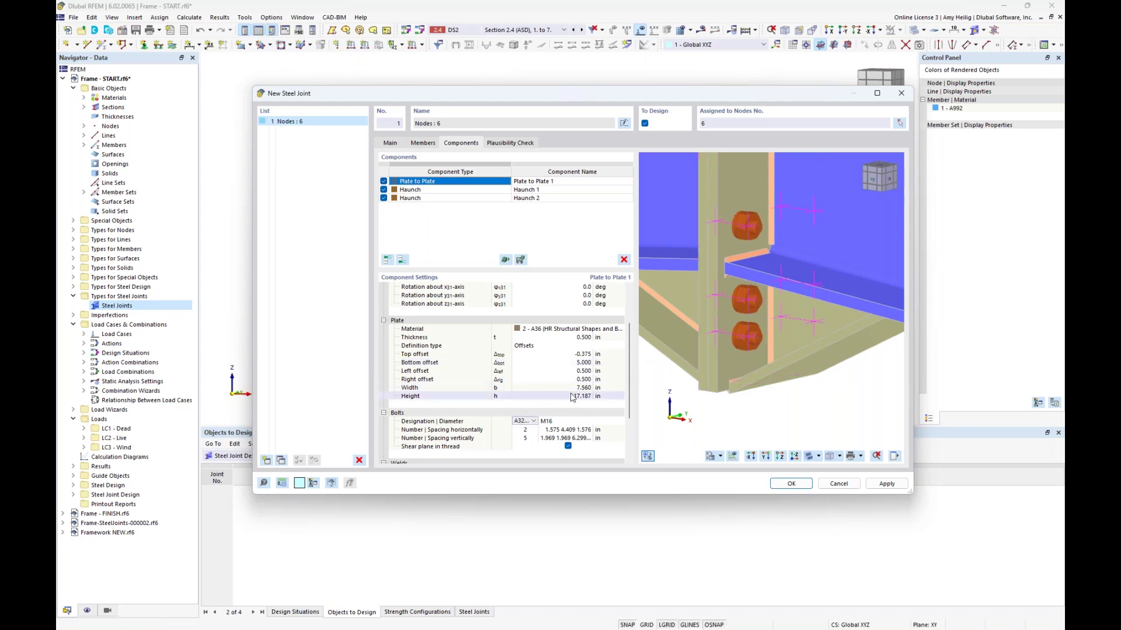
# Step: Change the Plate to Plate bolts to designation A325 with a 3/4' diameter
pyautogui.scroll(-3, 723, 281)
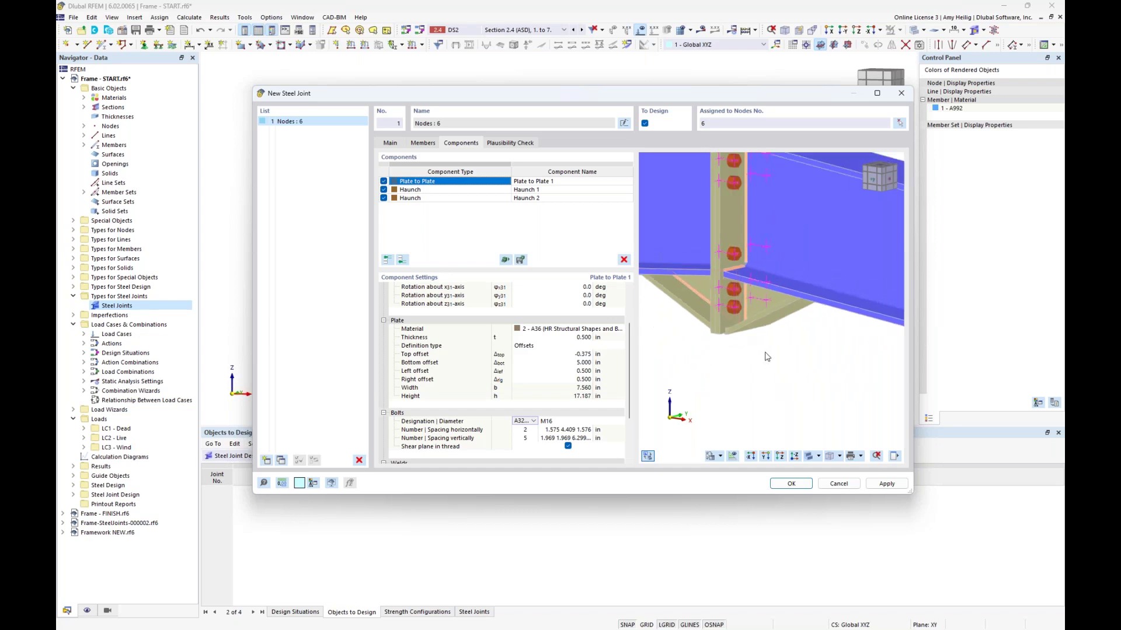
pyautogui.moveTo(722, 282); pyautogui.dragTo(771, 407, button='middle')
pyautogui.scroll(-3, 585, 414)
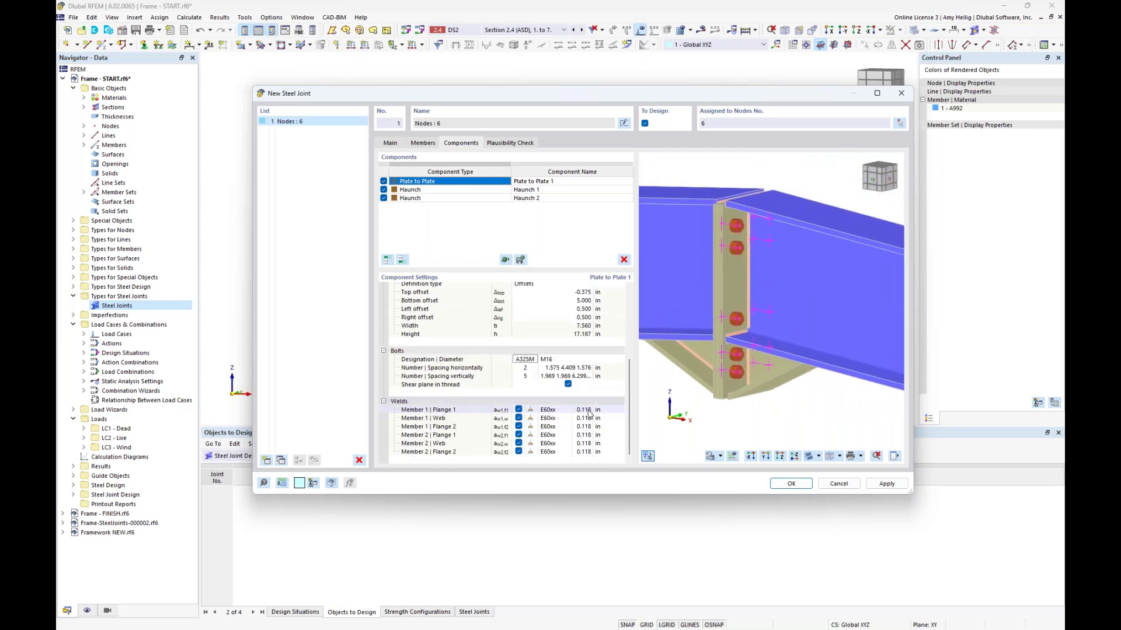
pyautogui.click(524, 361)
pyautogui.click(533, 360)
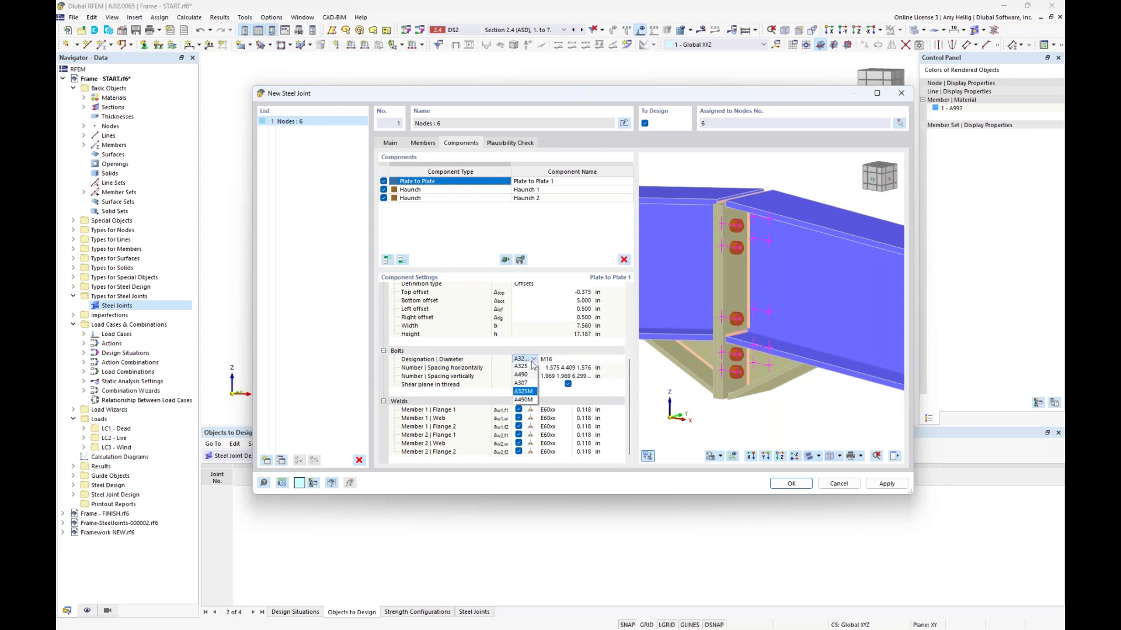
pyautogui.click(529, 367)
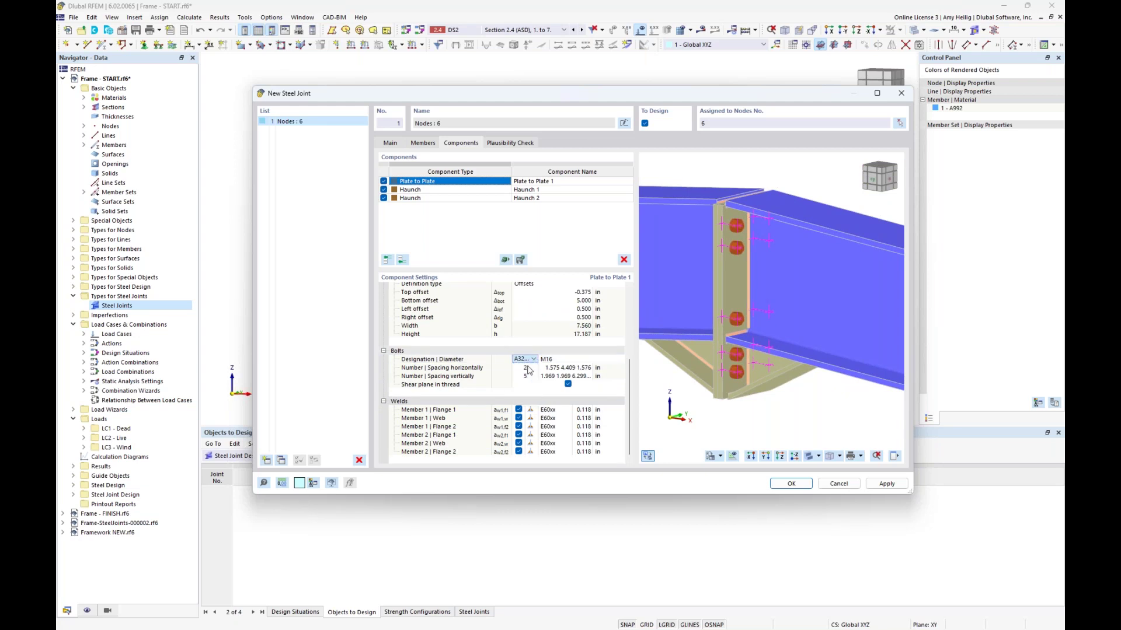
pyautogui.click(564, 360)
pyautogui.click(619, 360)
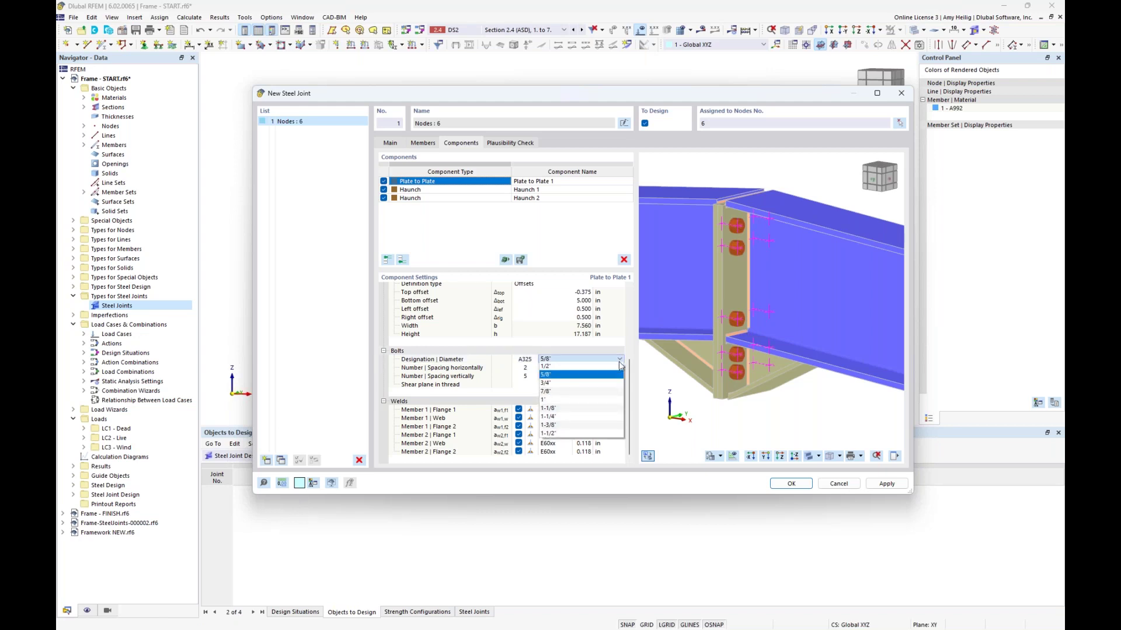
pyautogui.click(588, 377)
pyautogui.press('Down')
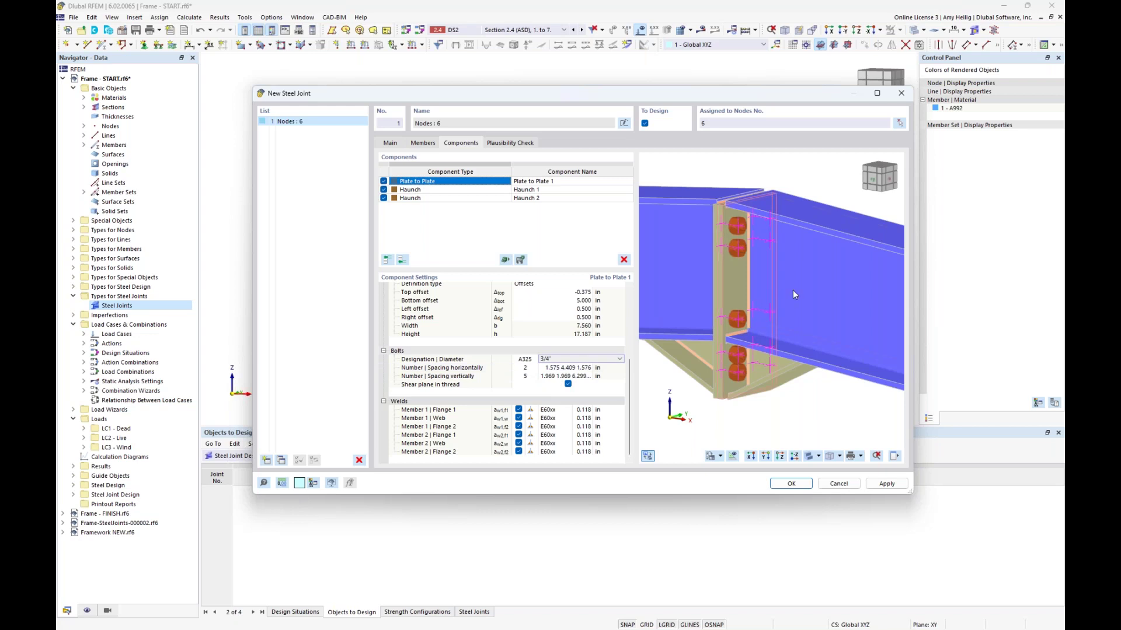
# Step: Set the horizontal bolt spacing to 1.75, 4.055 and 1.755 in, checking the bolt layout on the plate
pyautogui.keyDown('ctrl'); pyautogui.moveTo(771, 296); pyautogui.dragTo(712, 233, button='middle'); pyautogui.keyUp('ctrl')
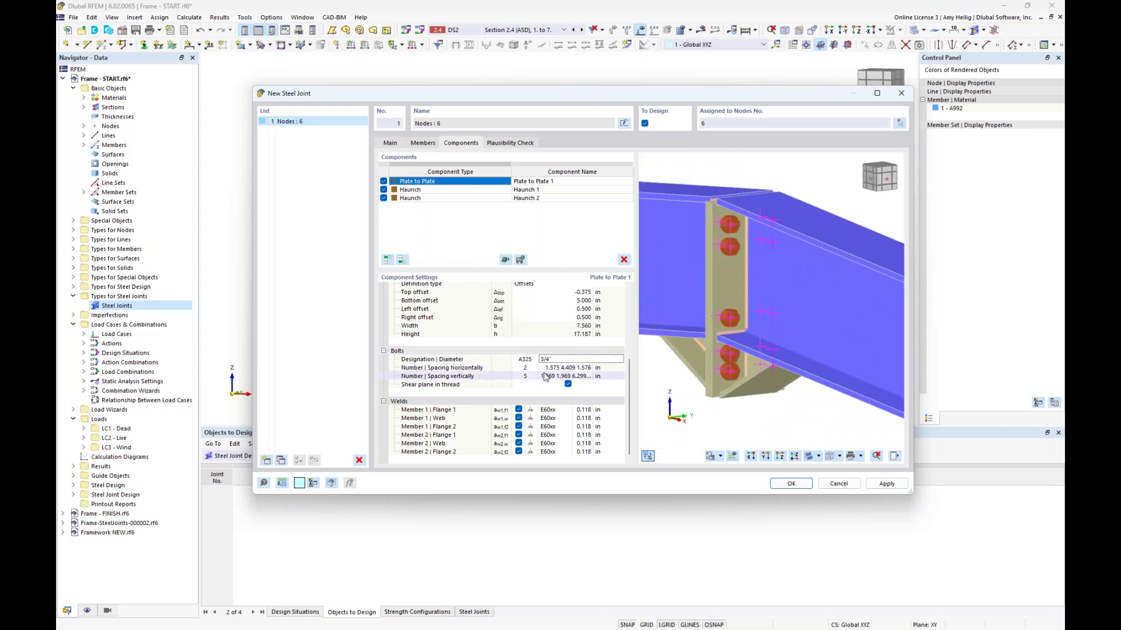
pyautogui.press('Down')
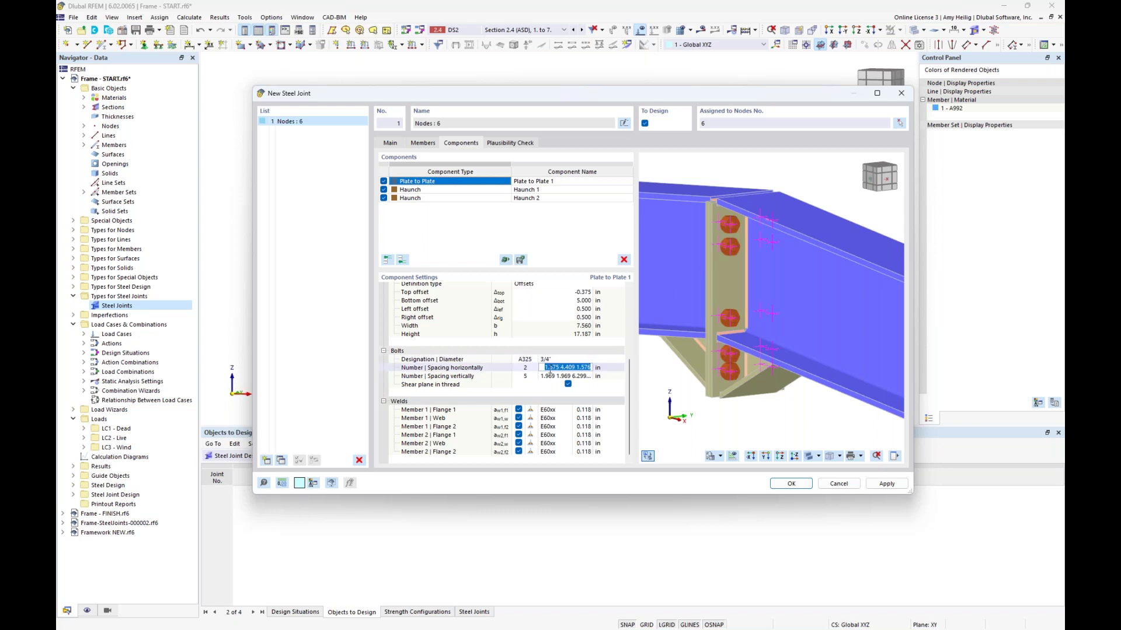
pyautogui.scroll(4, 718, 223)
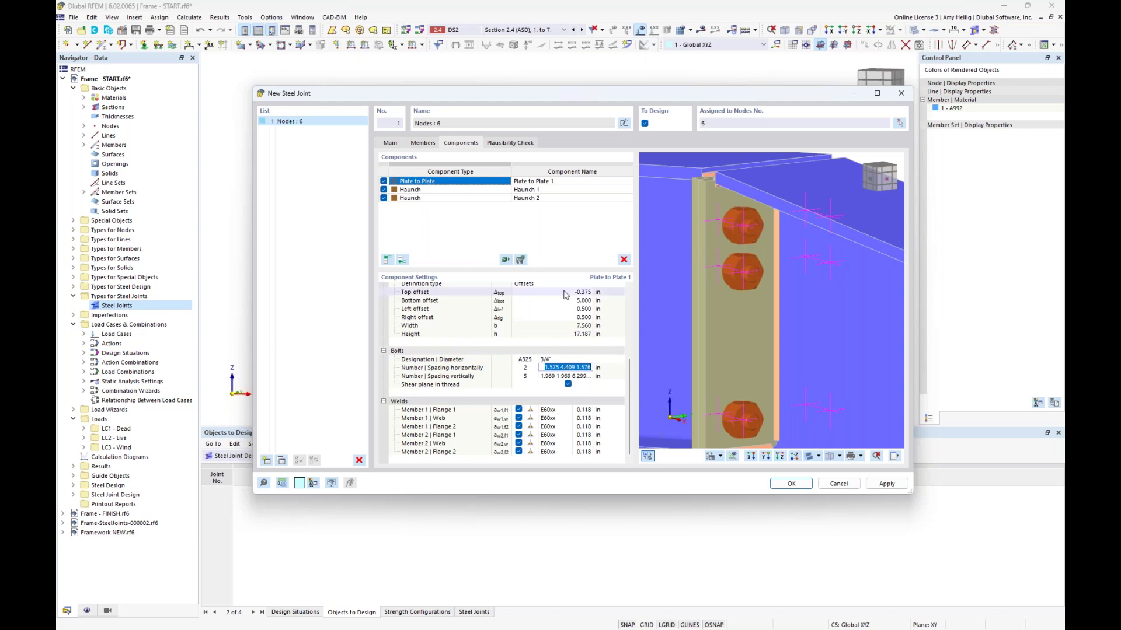
pyautogui.write('1.75')
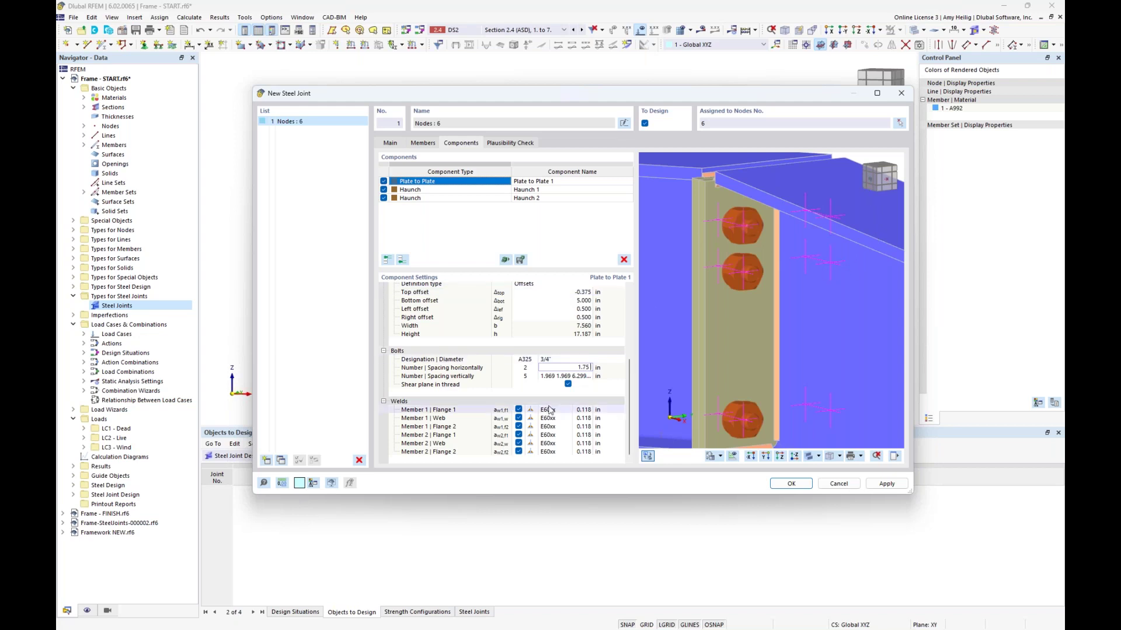
pyautogui.write('4.055 1.755')
pyautogui.press('Tab')
pyautogui.keyDown('ctrl'); pyautogui.moveTo(807, 292); pyautogui.dragTo(734, 291, button='middle'); pyautogui.keyUp('ctrl')
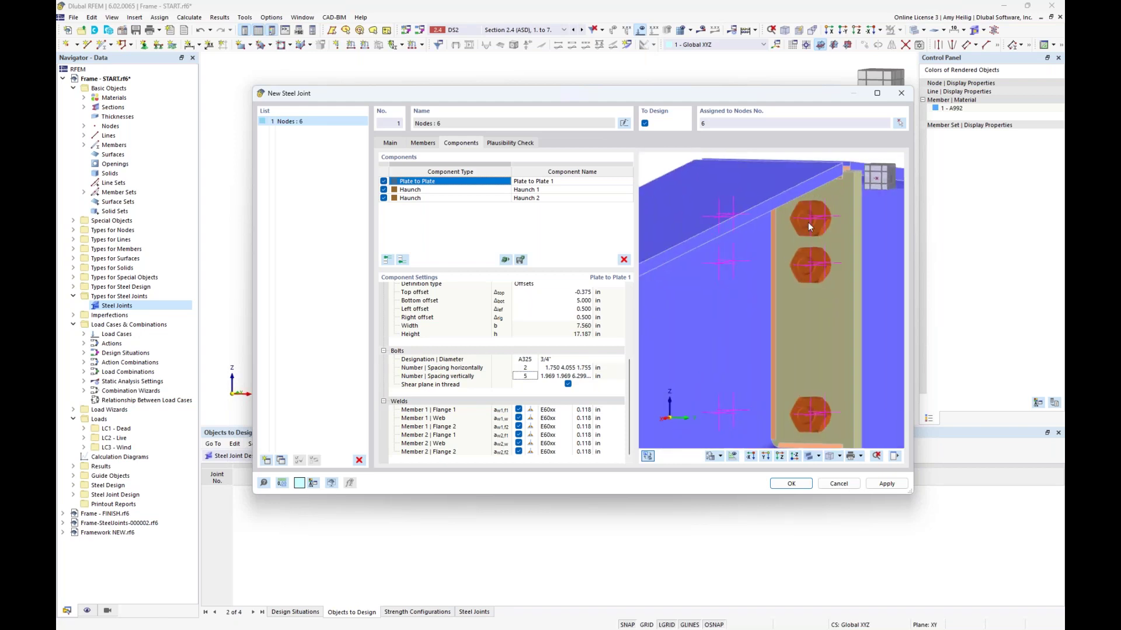
pyautogui.keyDown('ctrl'); pyautogui.moveTo(834, 240); pyautogui.dragTo(771, 205, button='middle'); pyautogui.keyUp('ctrl')
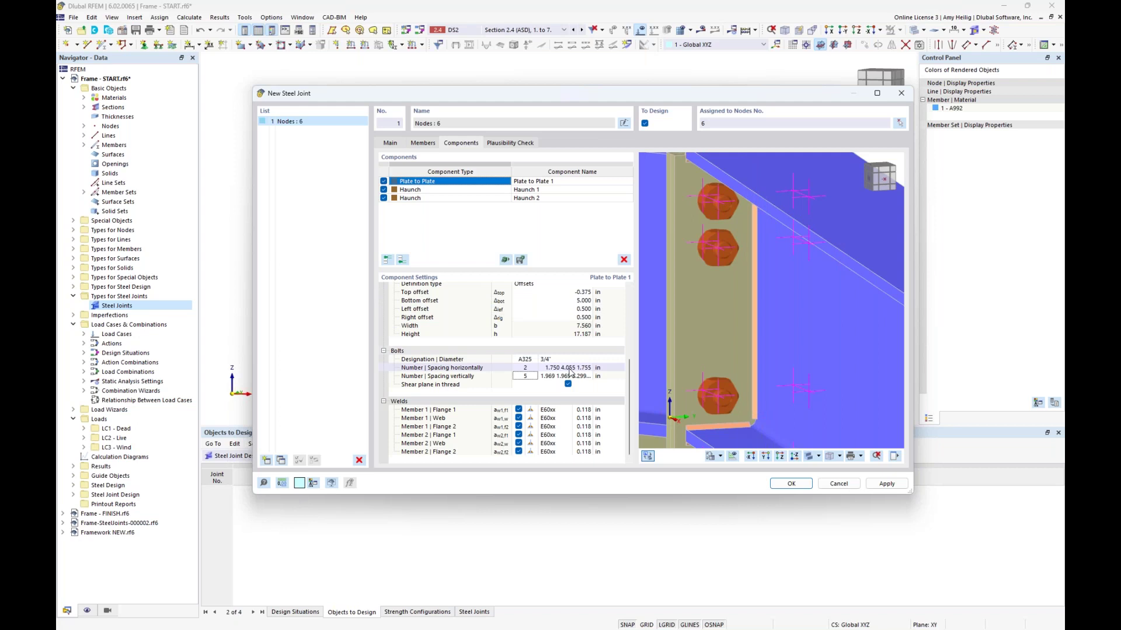
# Step: Set the vertical bolt arrangement to 3 bolts with spacings of 3.5, 5.5 and 5.0 in
pyautogui.scroll(-4, 737, 331)
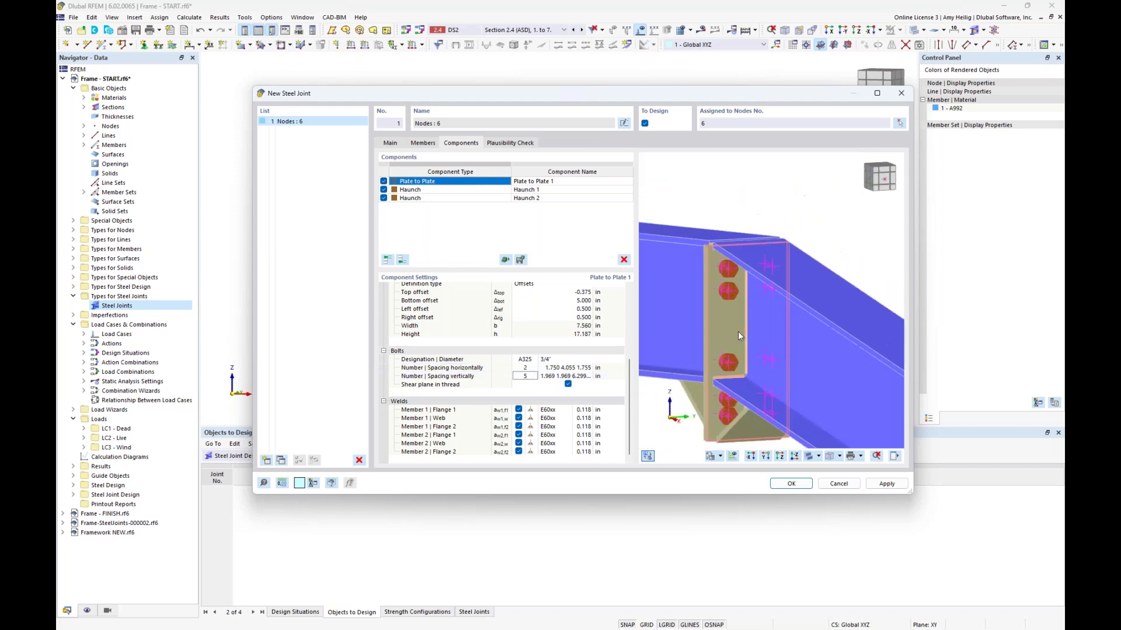
pyautogui.keyDown('ctrl'); pyautogui.moveTo(737, 331); pyautogui.dragTo(706, 336, button='middle'); pyautogui.keyUp('ctrl')
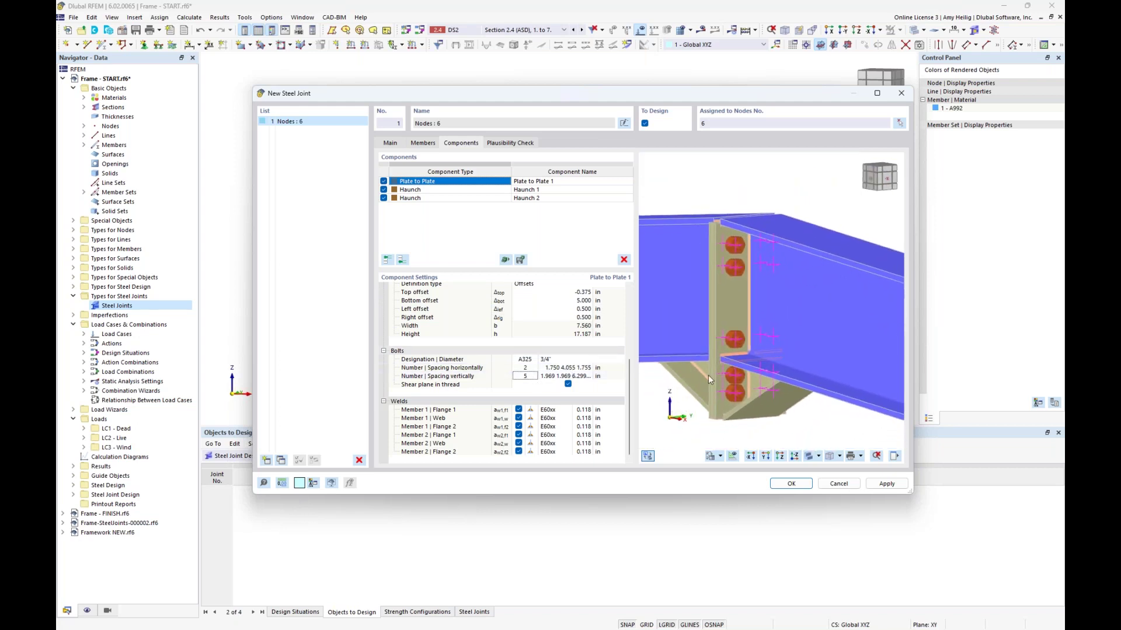
pyautogui.click(524, 376)
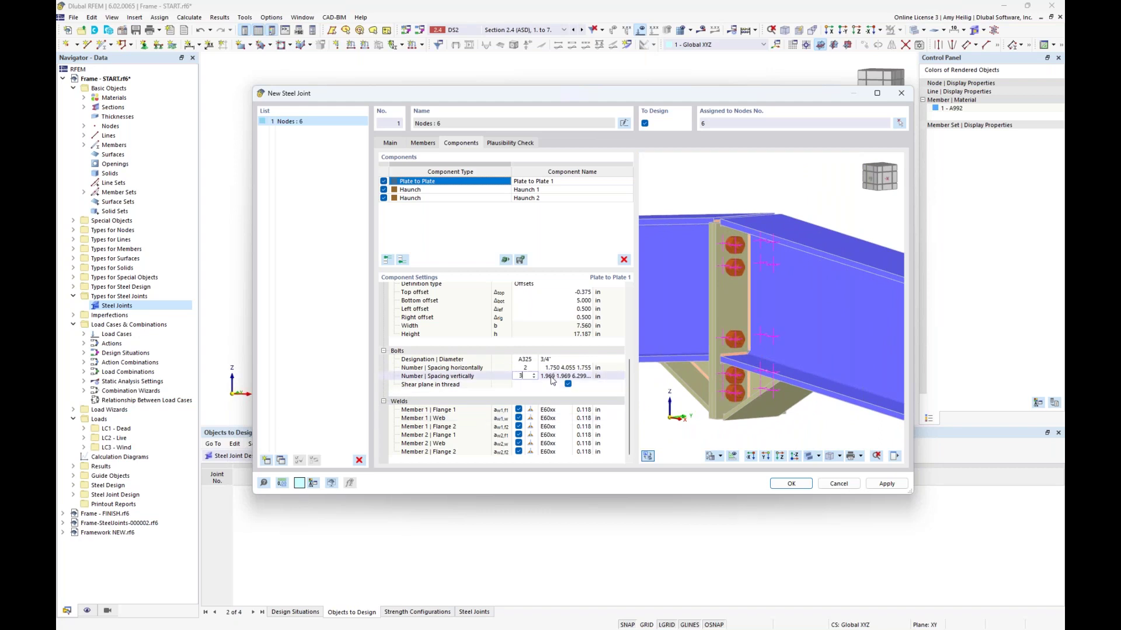
pyautogui.press('Tab')
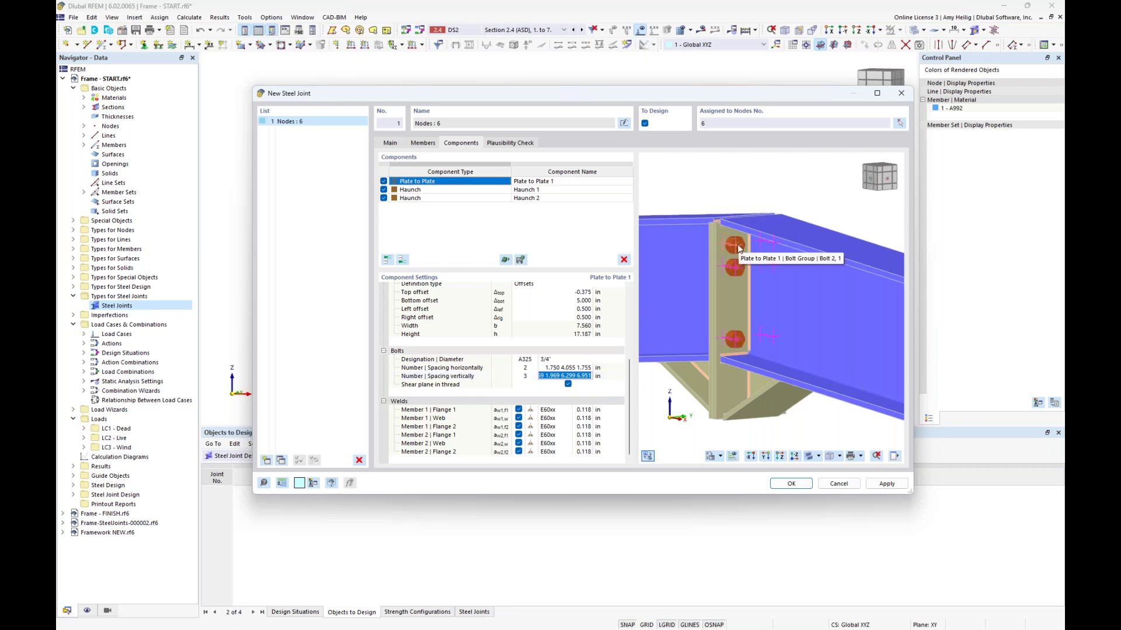
pyautogui.write('3.5')
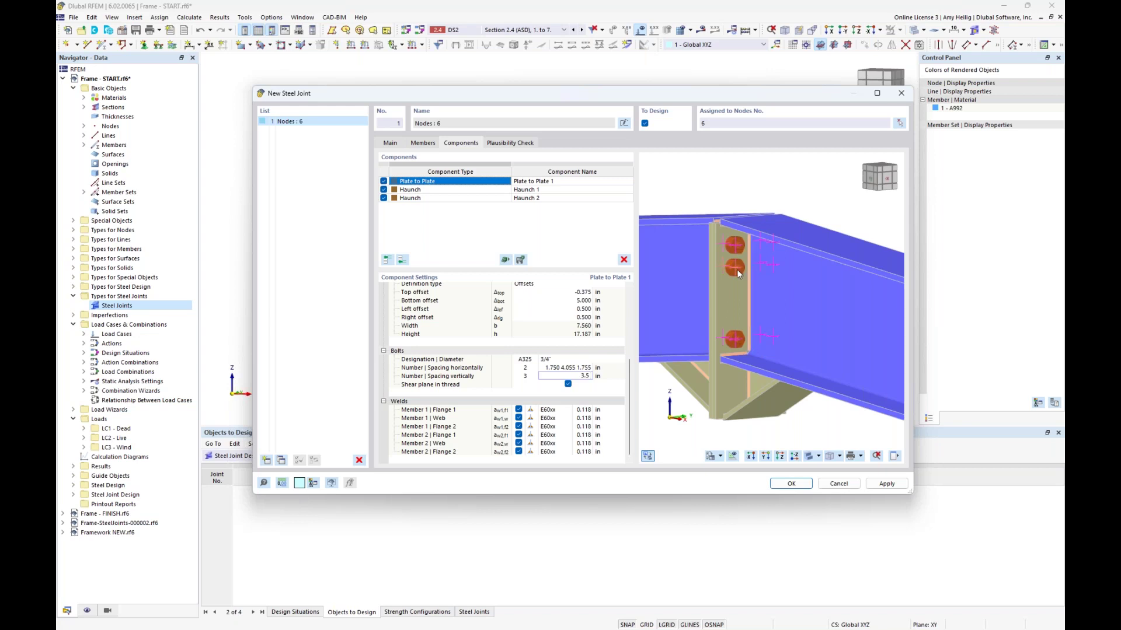
pyautogui.write('5.5')
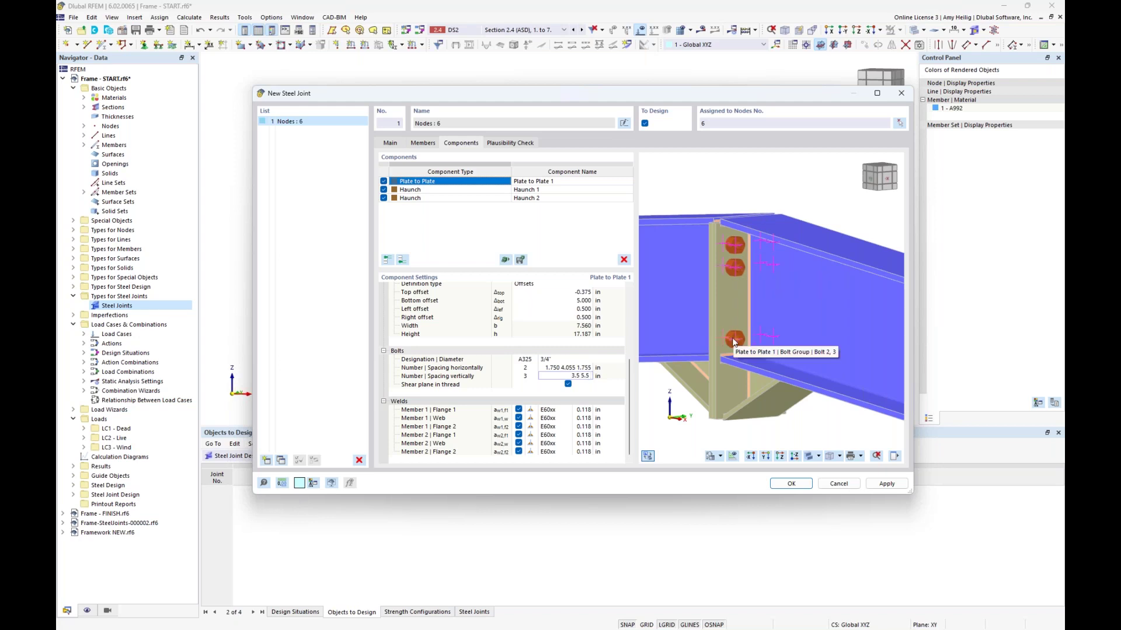
pyautogui.write('5.0')
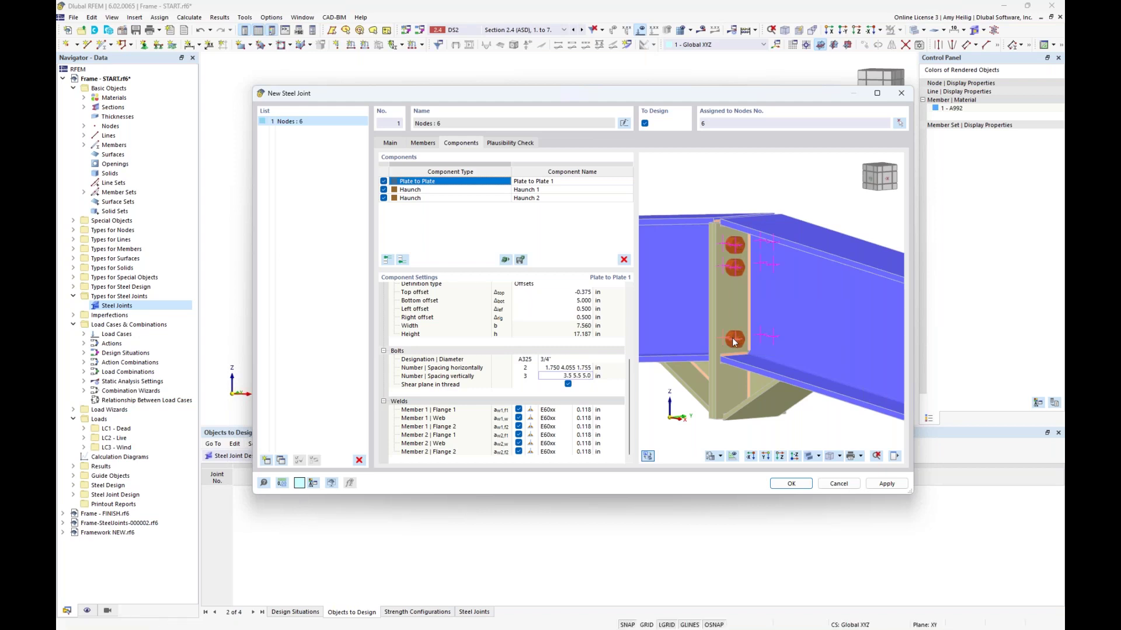
pyautogui.press('Return')
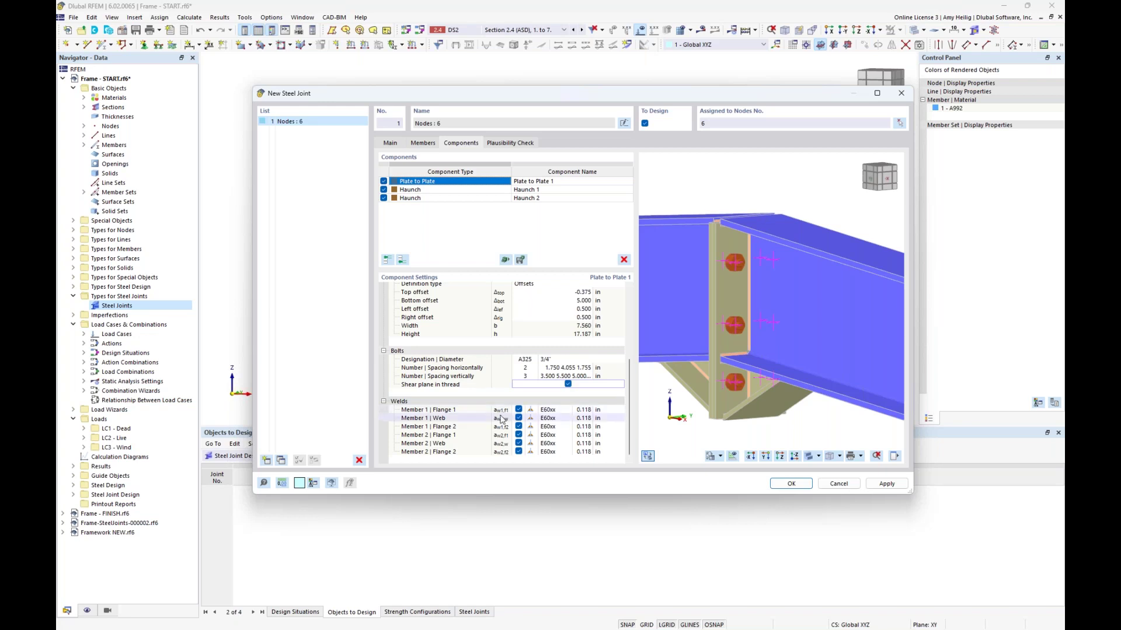
# Step: Locate the members' flange and web welds in the preview, switching the Member 2 web weld off and back on
pyautogui.click(474, 412)
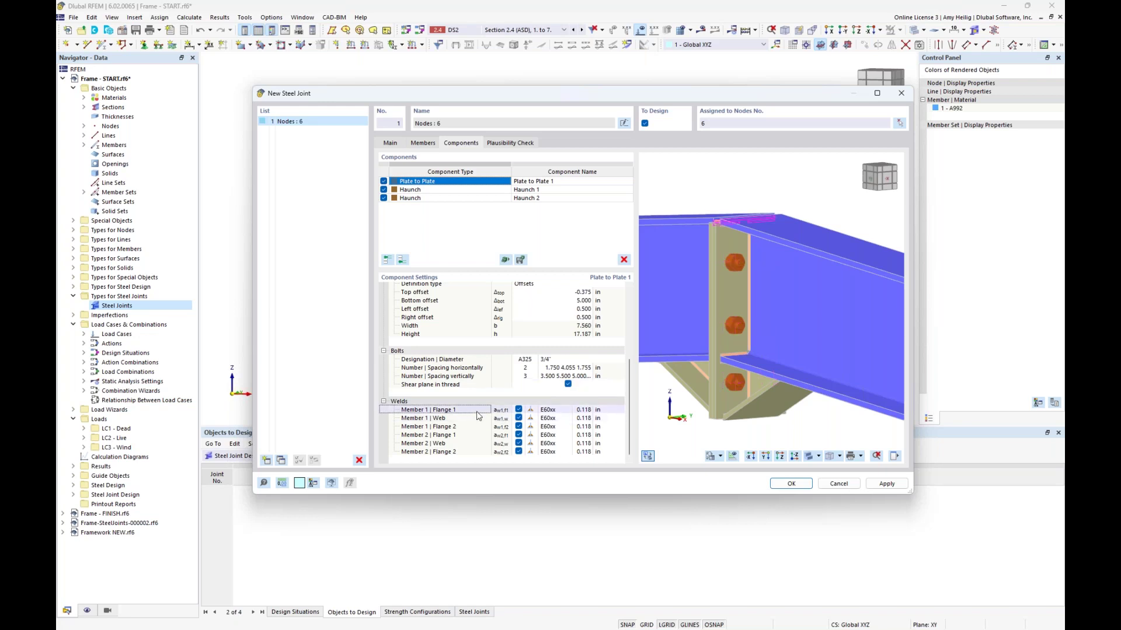
pyautogui.click(469, 435)
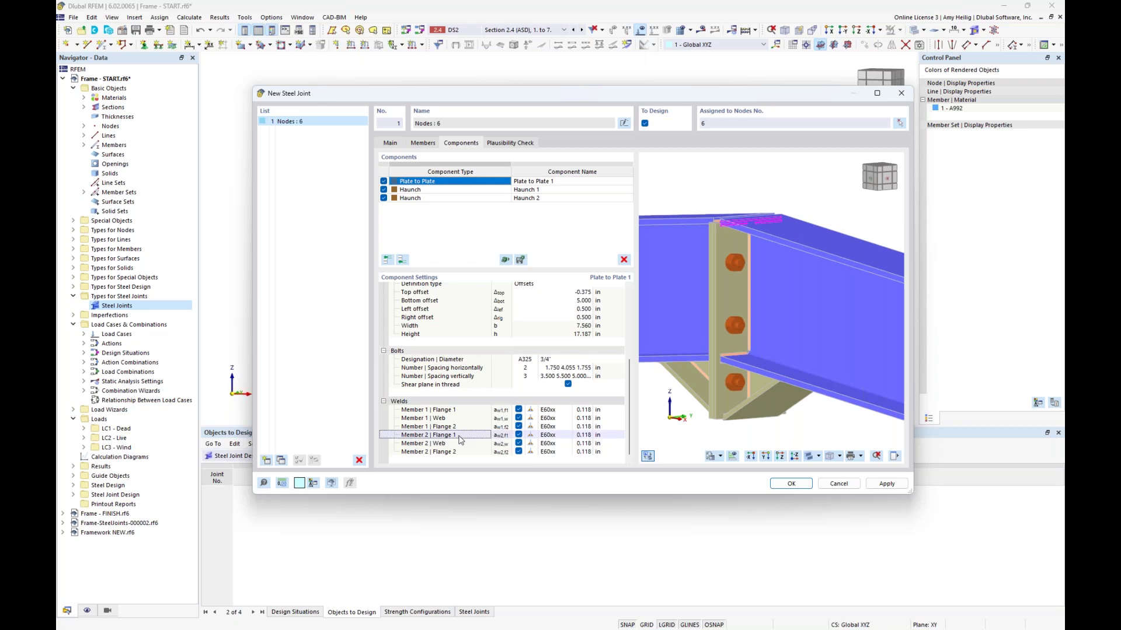
pyautogui.click(457, 445)
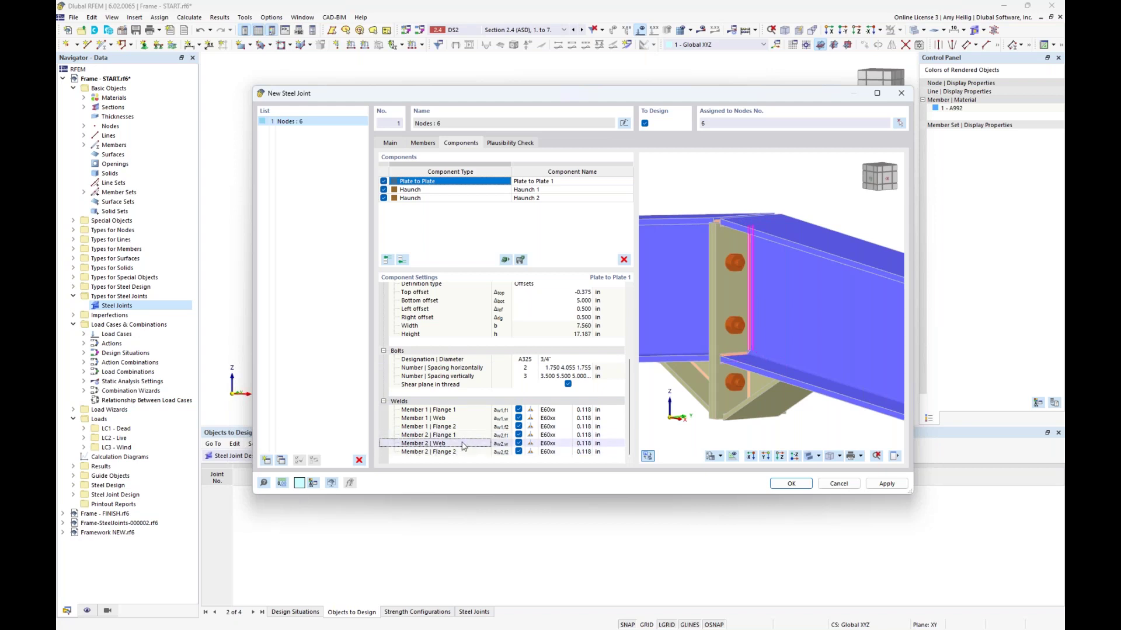
pyautogui.click(518, 444)
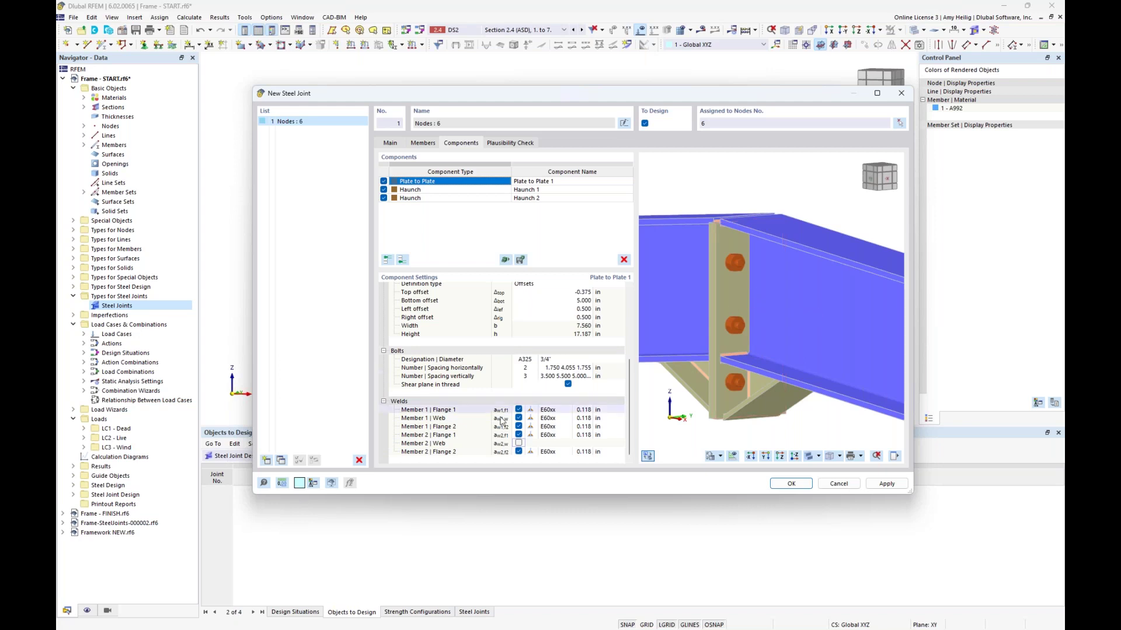
pyautogui.click(518, 444)
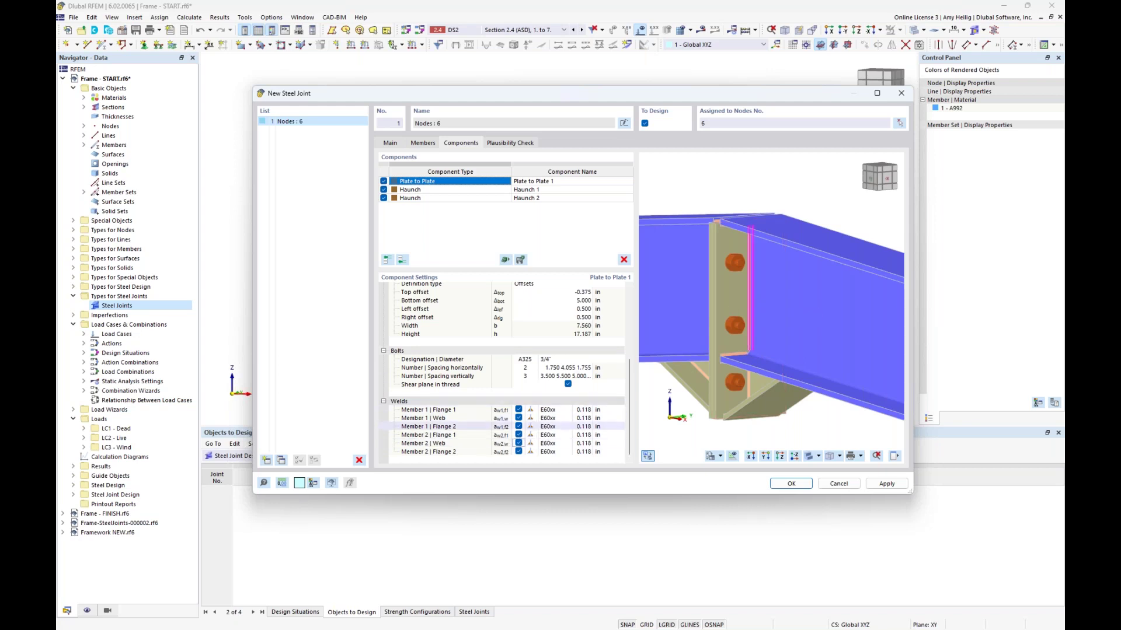
# Step: Review the weld types and electrode grades offered for the Member 1 Flange 1 weld, without changing them
pyautogui.click(534, 410)
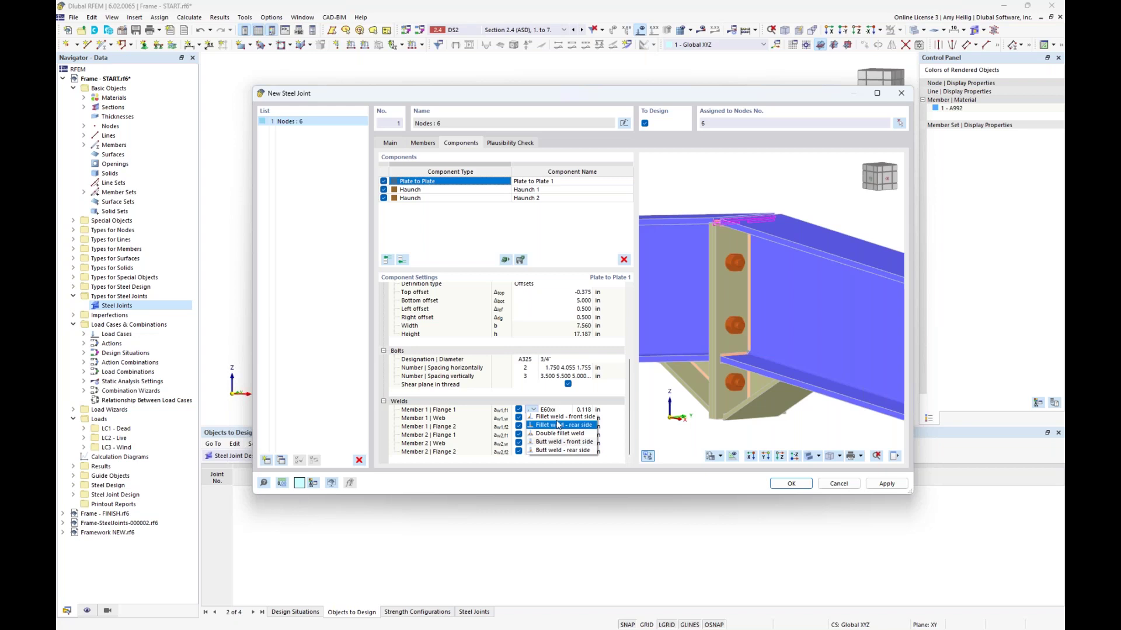
pyautogui.click(565, 411)
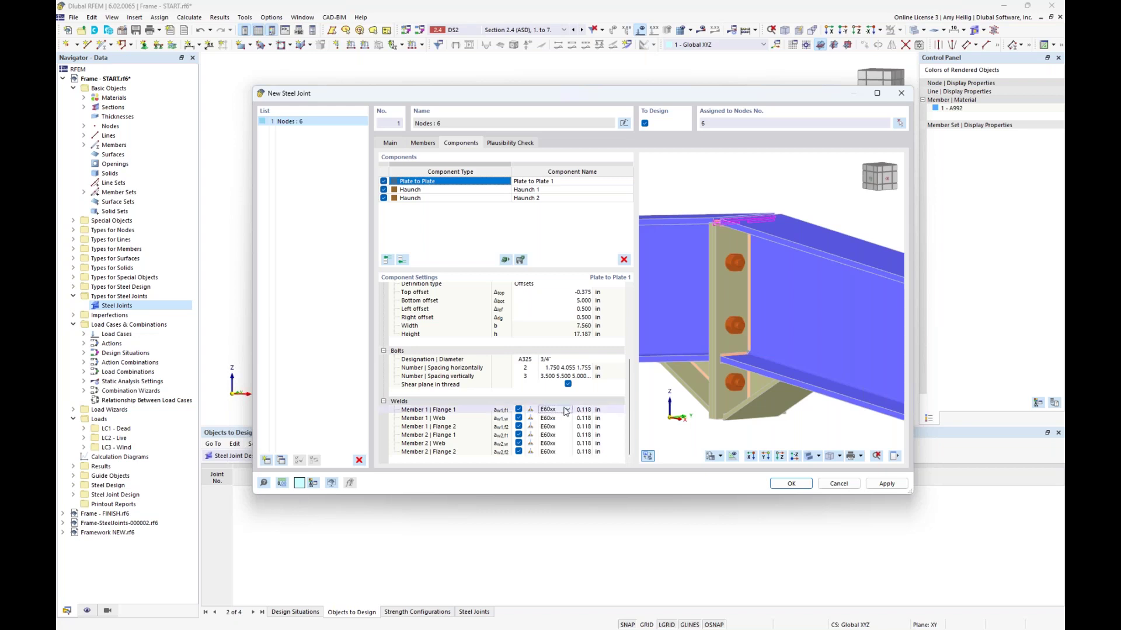
pyautogui.click(567, 411)
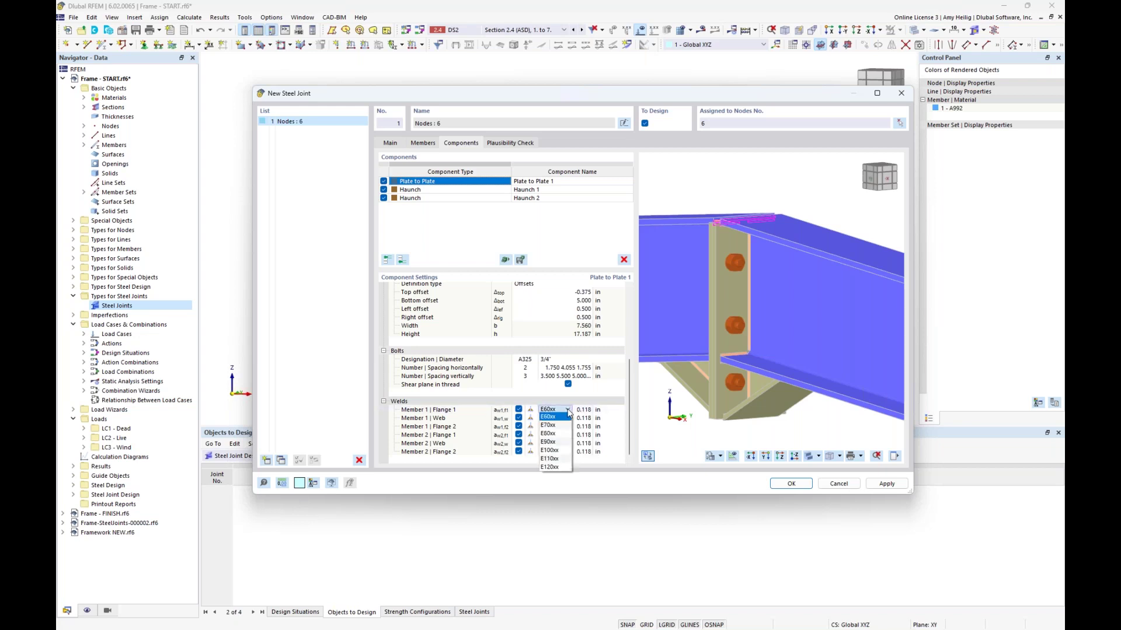
pyautogui.click(568, 412)
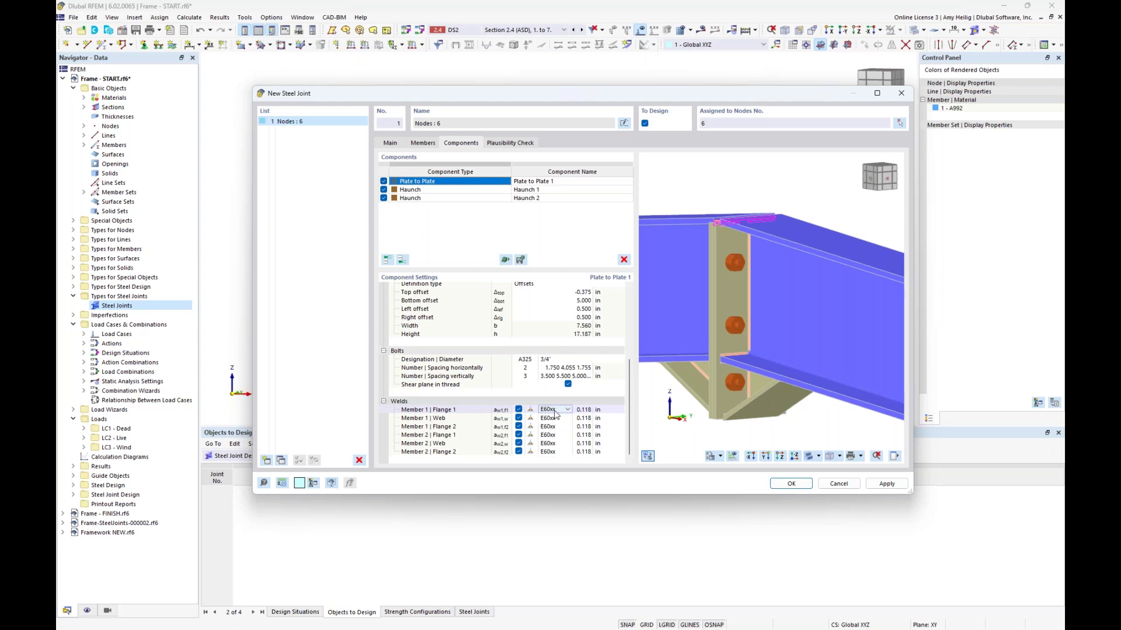
# Step: Set all six flange and web welds of Members 1 and 2 to 0.25 in
pyautogui.click(585, 410)
pyautogui.write('0.25')
pyautogui.press('Return')
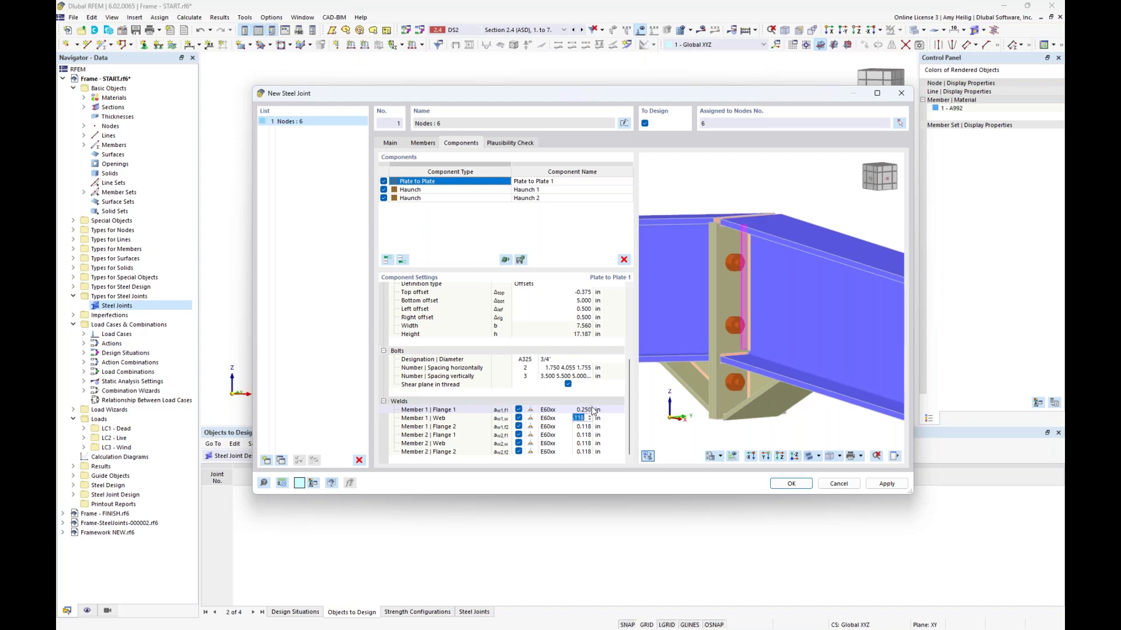
pyautogui.write('0.25')
pyautogui.press('Return')
pyautogui.write('0.25')
pyautogui.press('Return')
pyautogui.write('0.25')
pyautogui.press('Return')
pyautogui.write('0.25')
pyautogui.press('Return')
pyautogui.write('0.25')
pyautogui.press('Return')
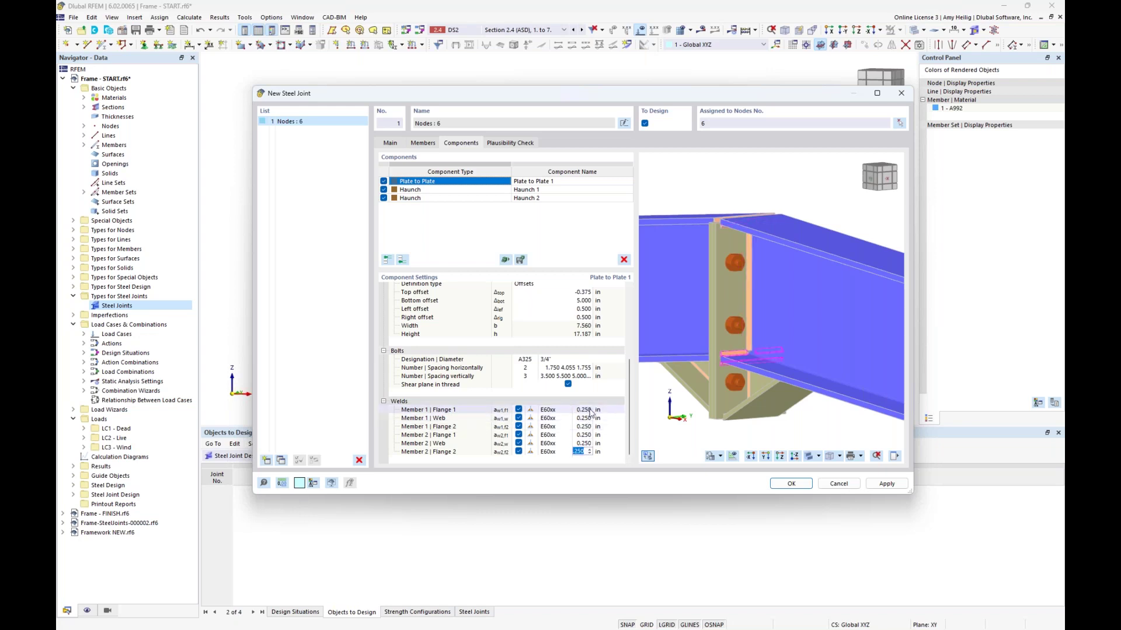
pyautogui.click(590, 411)
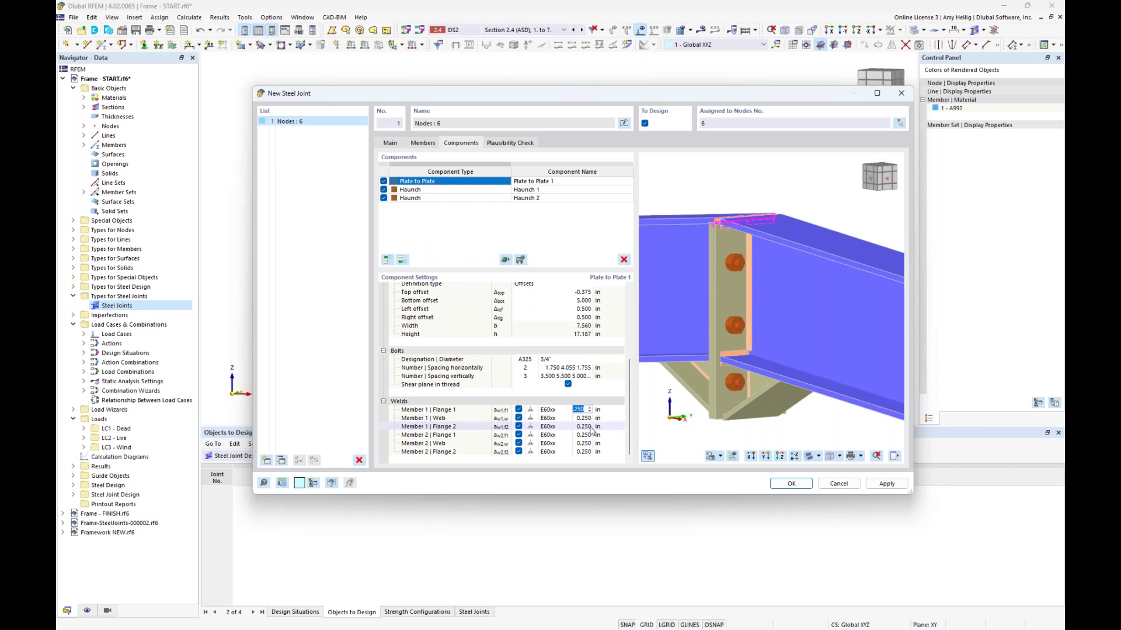
# Step: Open the Haunch 1 component settings and check its extended member and reference plate in the preview
pyautogui.click(438, 191)
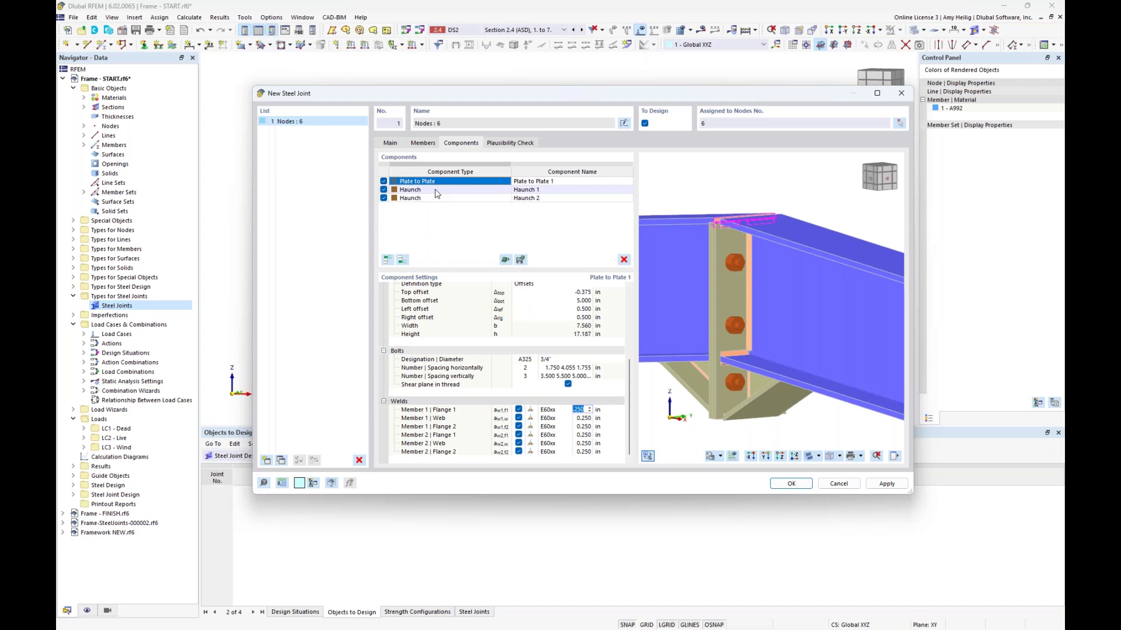
pyautogui.keyDown('ctrl'); pyautogui.moveTo(683, 391); pyautogui.dragTo(724, 393, button='middle'); pyautogui.keyUp('ctrl')
pyautogui.scroll(2, 731, 378)
pyautogui.scroll(1, 731, 378)
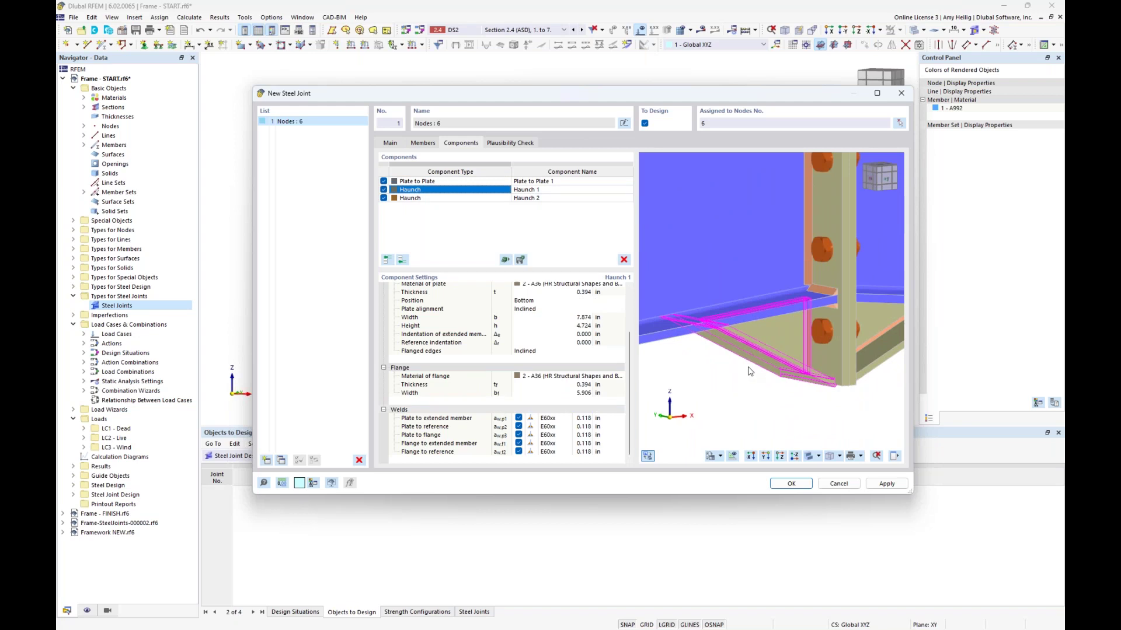
pyautogui.scroll(3, 582, 362)
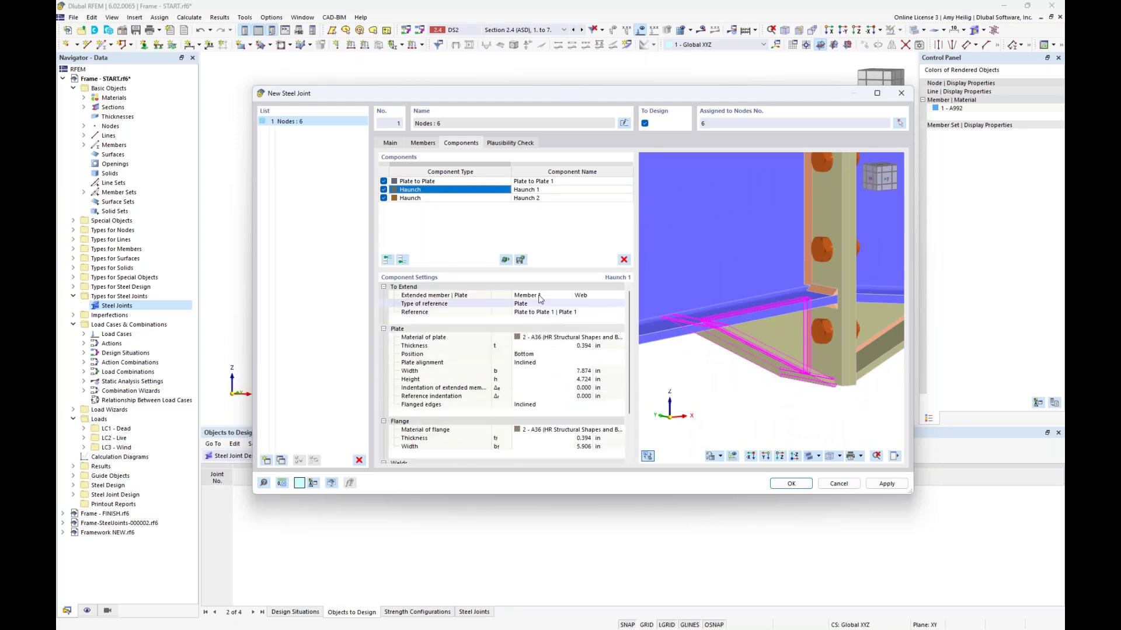
pyautogui.click(538, 296)
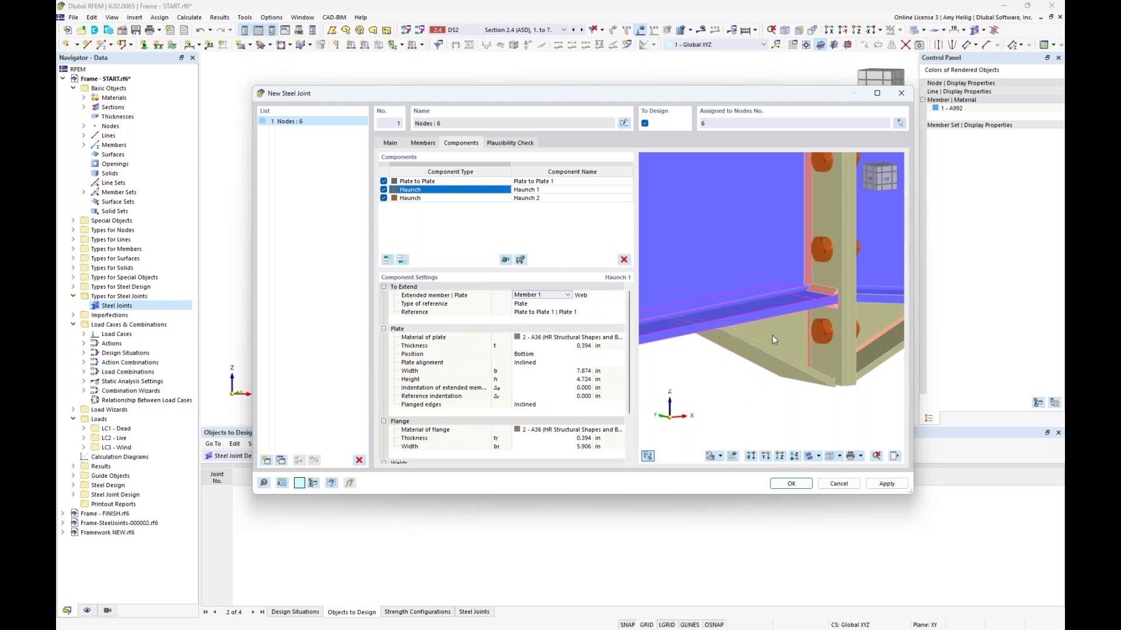
pyautogui.click(563, 311)
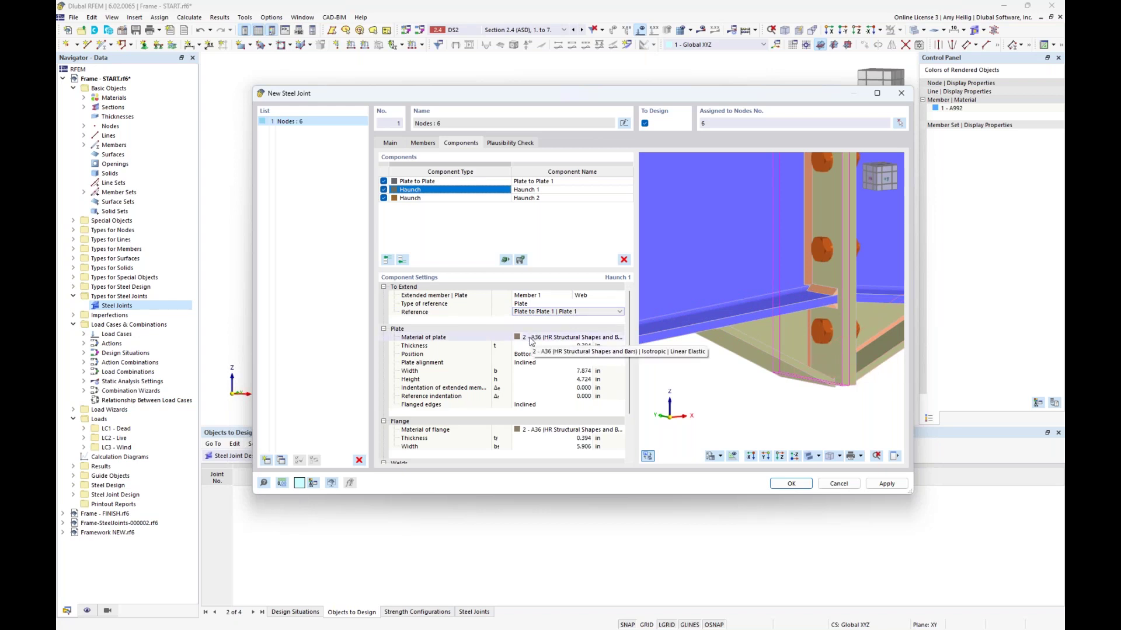
# Step: Size the Haunch 1 plate to 0.5 in thick, 12 in wide and 5 in high
pyautogui.click(567, 345)
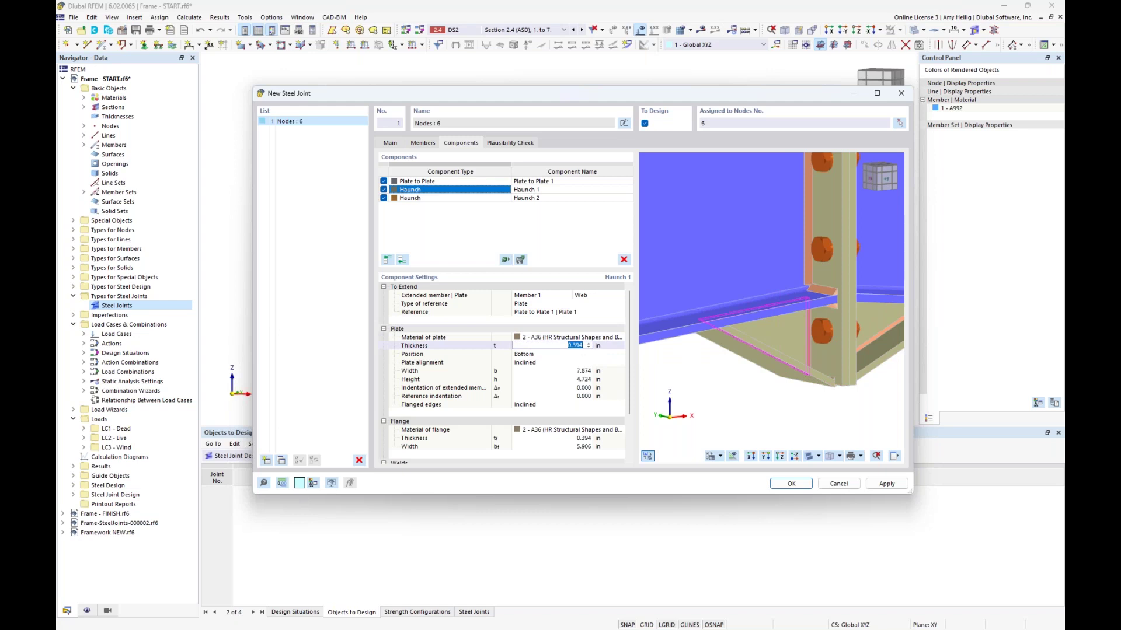
pyautogui.write('0.5')
pyautogui.press('Tab')
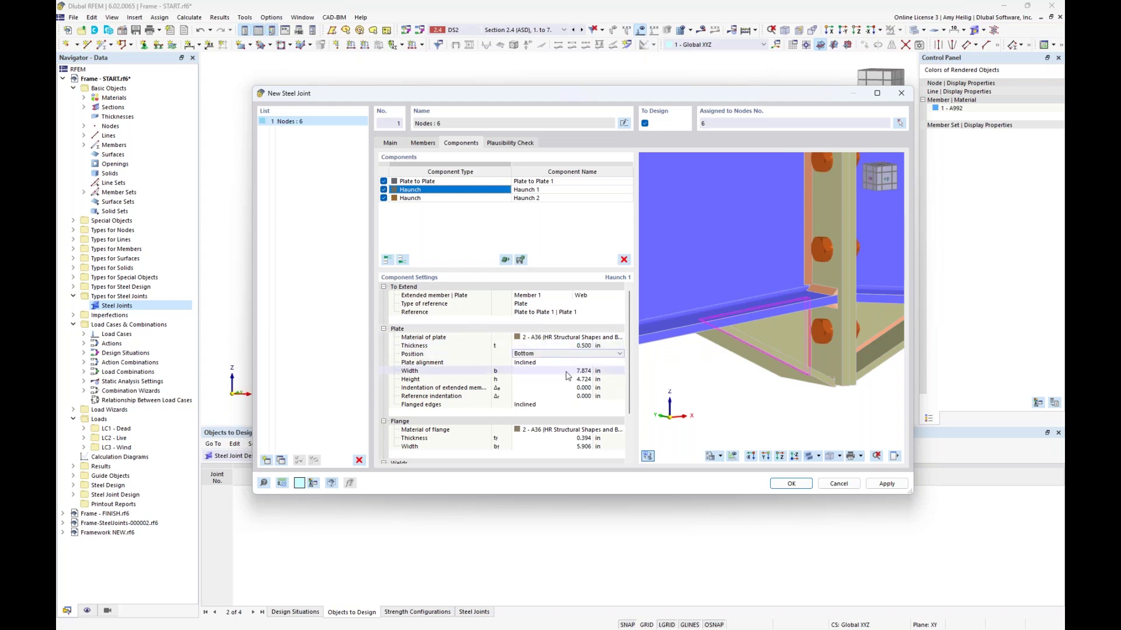
pyautogui.press('Tab')
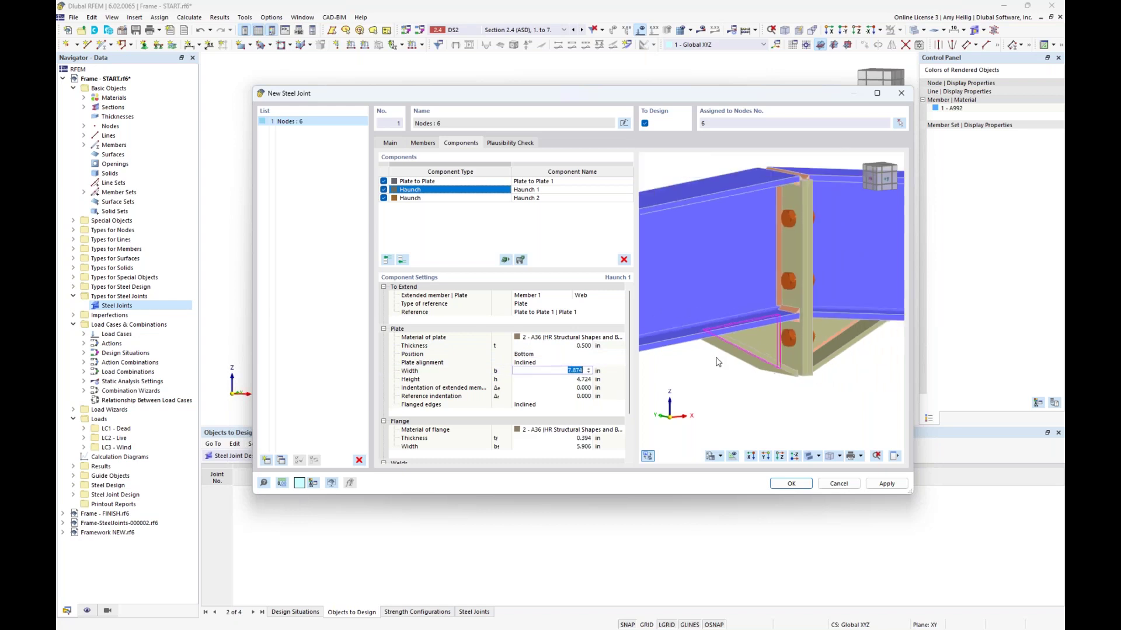
pyautogui.click(586, 374)
pyautogui.click(586, 373)
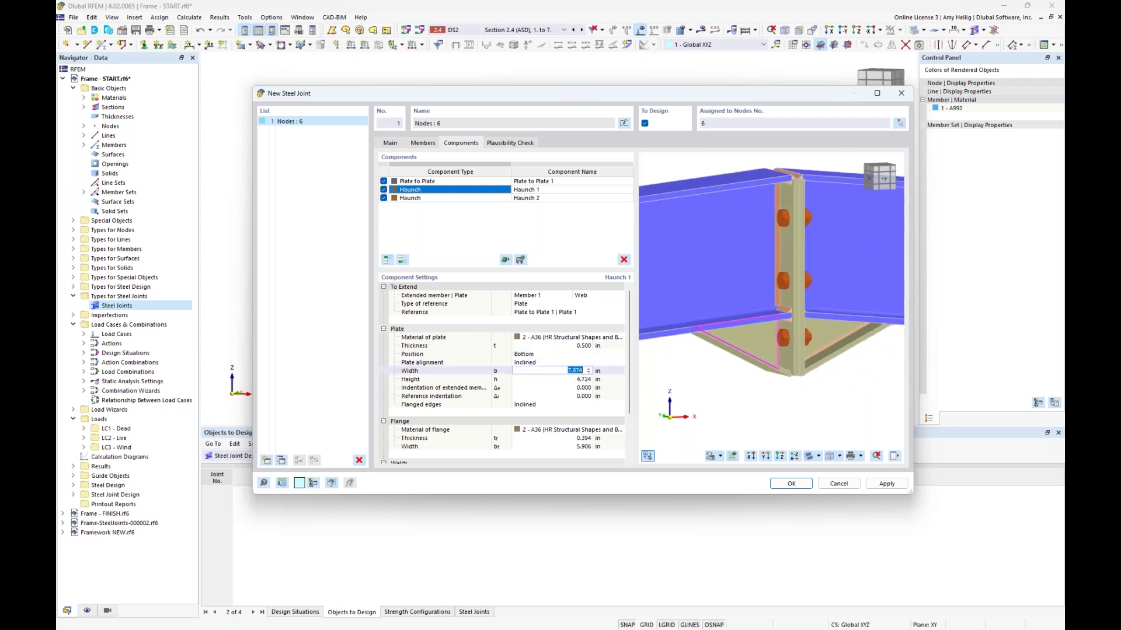
pyautogui.write('12')
pyautogui.press('Tab')
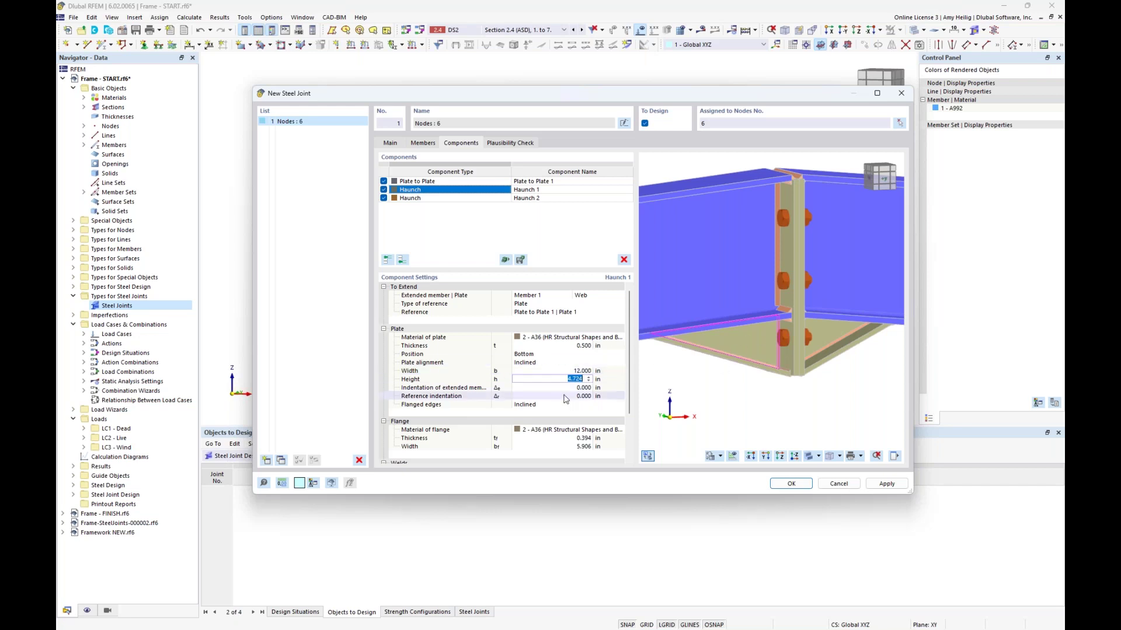
pyautogui.write('5')
pyautogui.press('Tab')
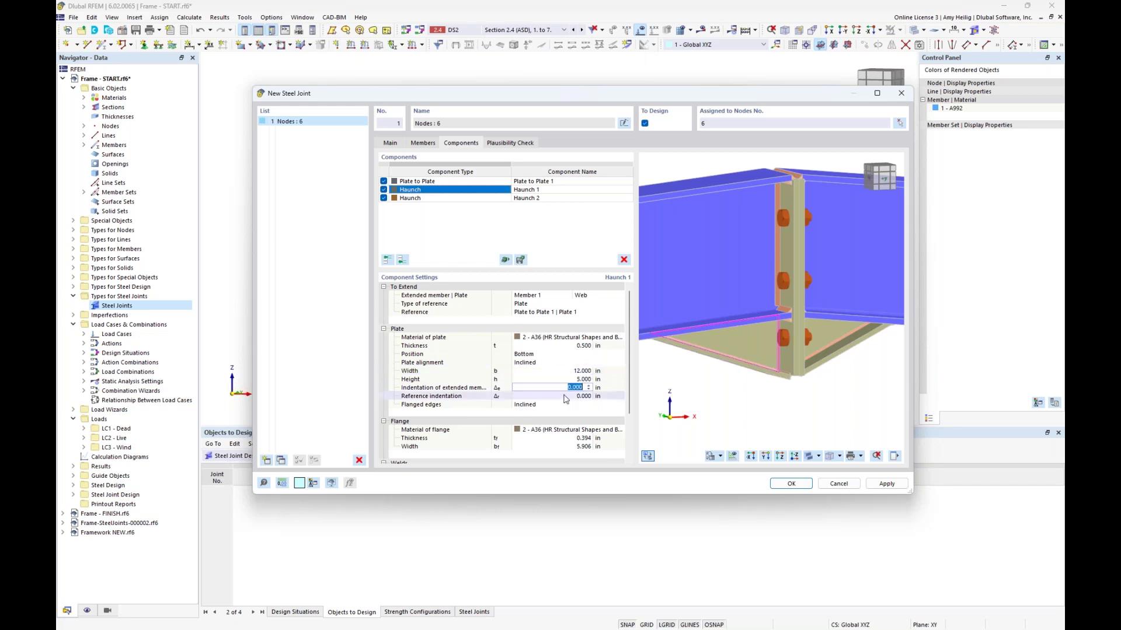
pyautogui.press('Return')
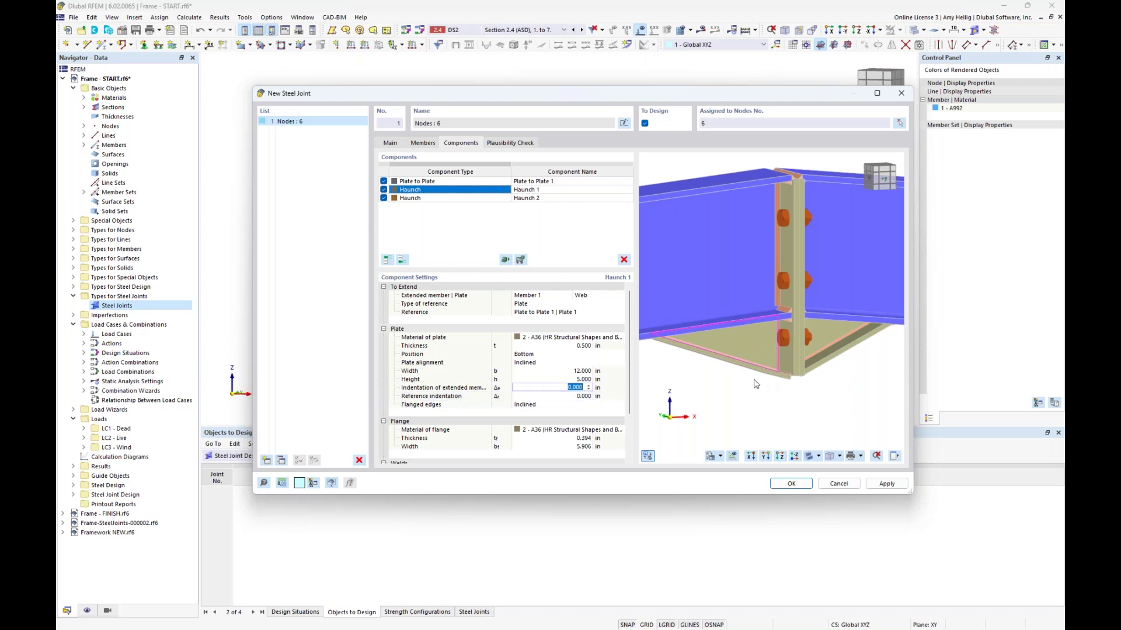
# Step: Remove the flange from Haunch 1 by setting its flanged edges to none, checking the result up close
pyautogui.moveTo(755, 384); pyautogui.dragTo(767, 367, button='middle')
pyautogui.click(561, 406)
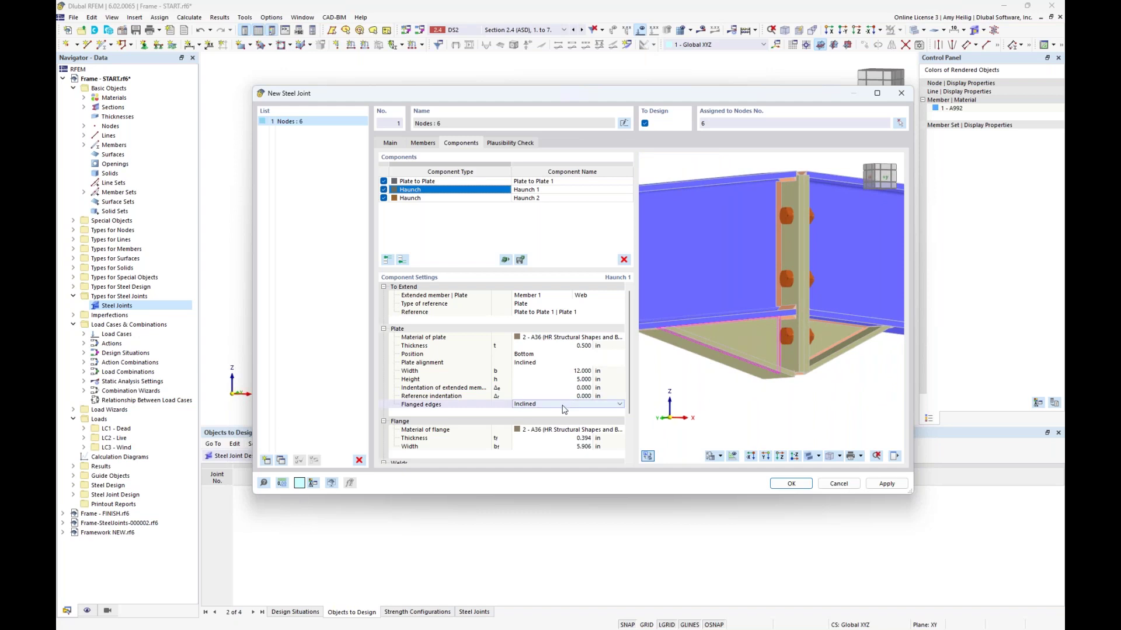
pyautogui.click(618, 404)
pyautogui.click(588, 419)
pyautogui.press('Up')
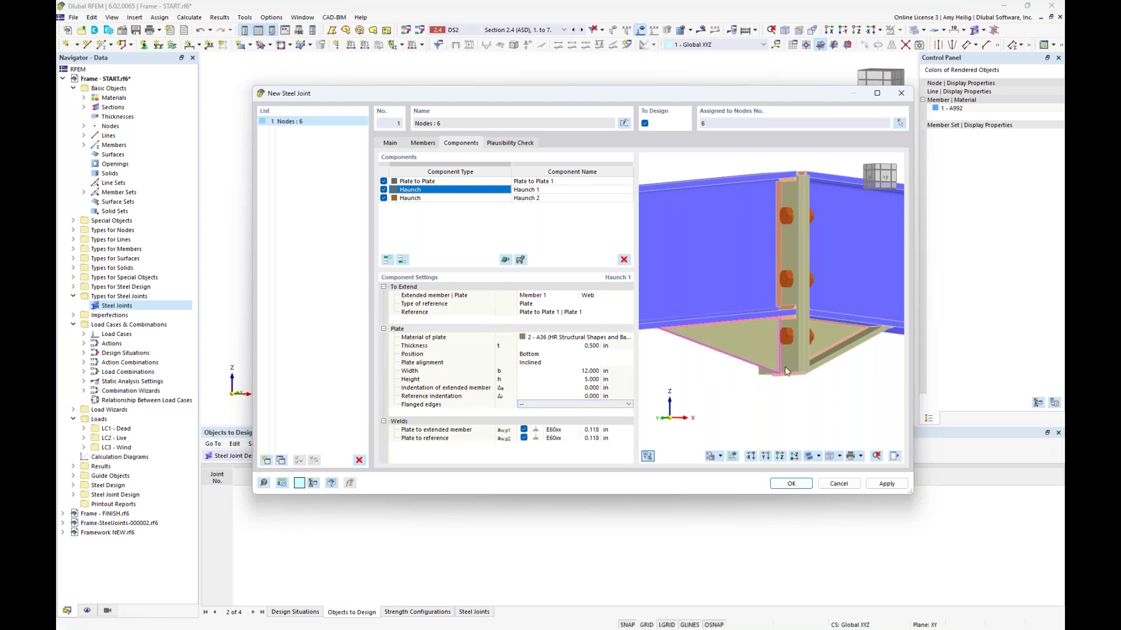
pyautogui.scroll(3, 782, 372)
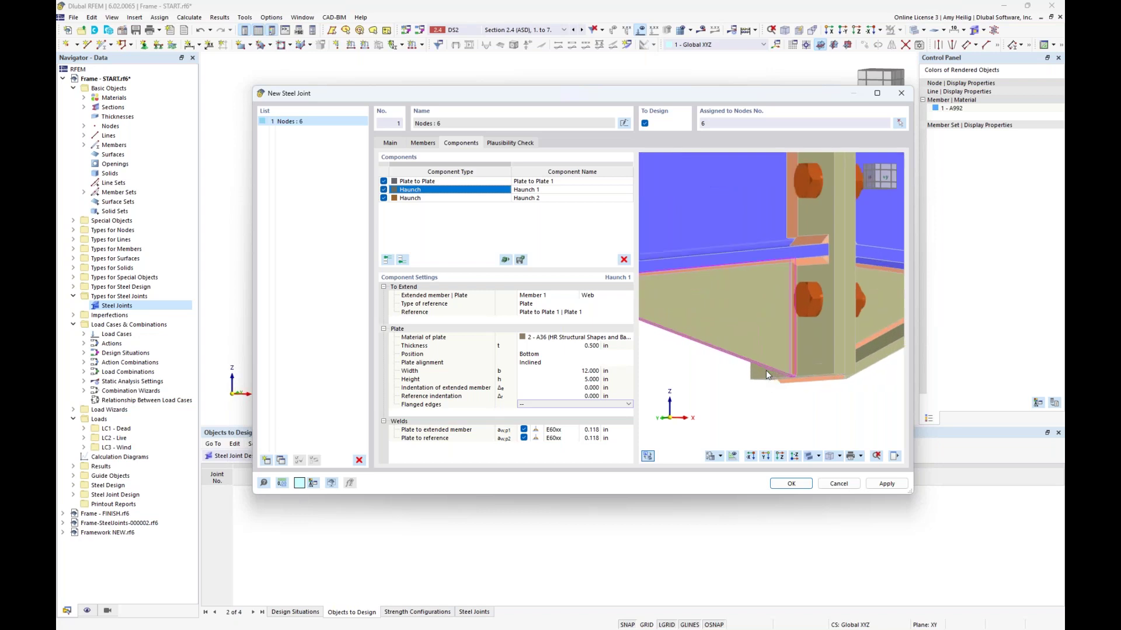
pyautogui.scroll(-1, 750, 379)
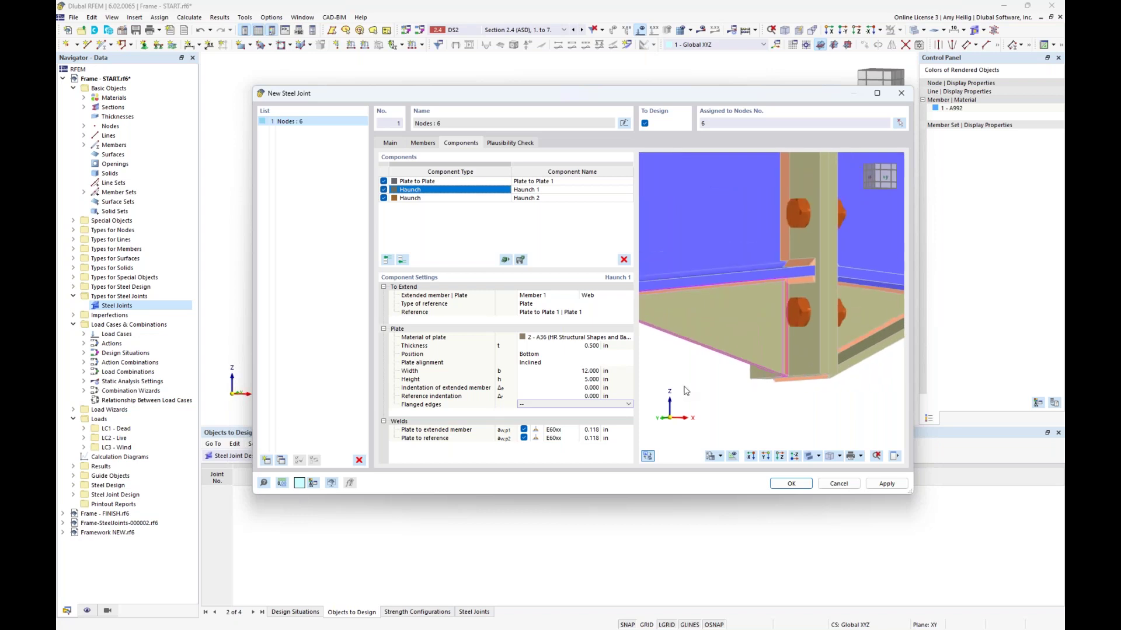
# Step: Set Haunch 1's plate-to-extended-member and plate-to-reference welds to 0.25 in
pyautogui.click(566, 430)
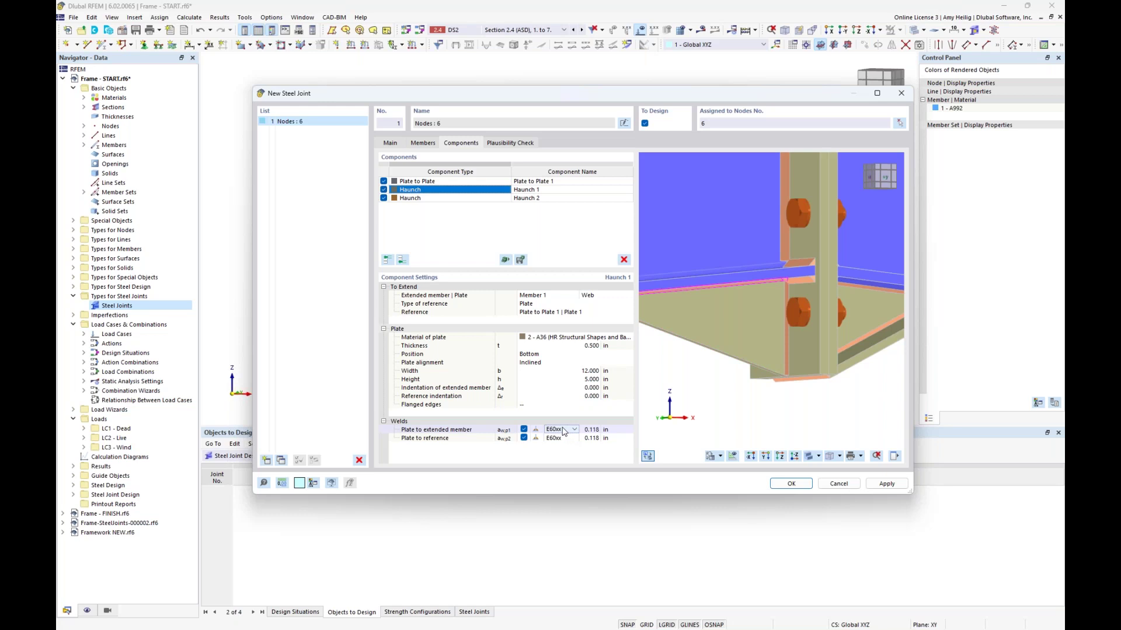
pyautogui.moveTo(719, 313); pyautogui.dragTo(733, 280, button='middle')
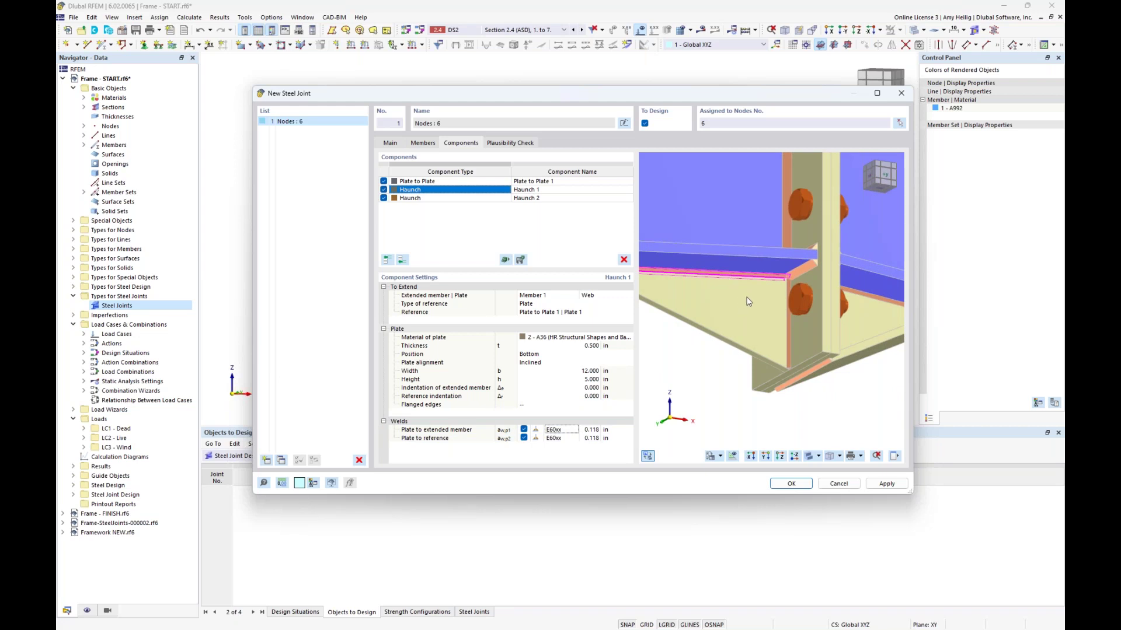
pyautogui.click(602, 429)
pyautogui.write('0')
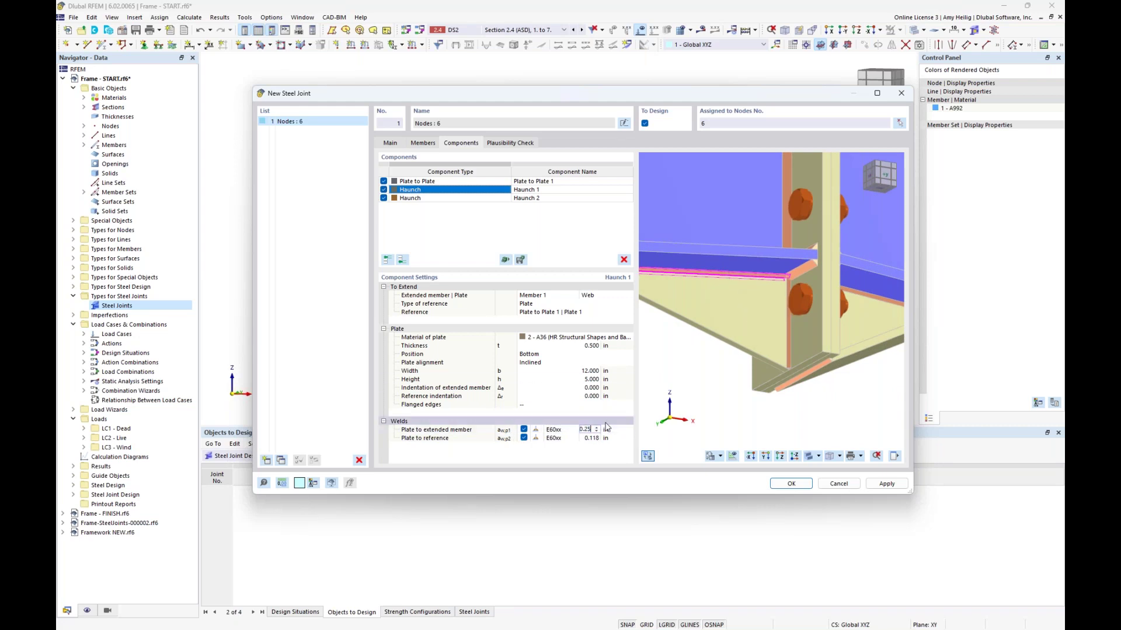
pyautogui.write('.25')
pyautogui.press('Tab')
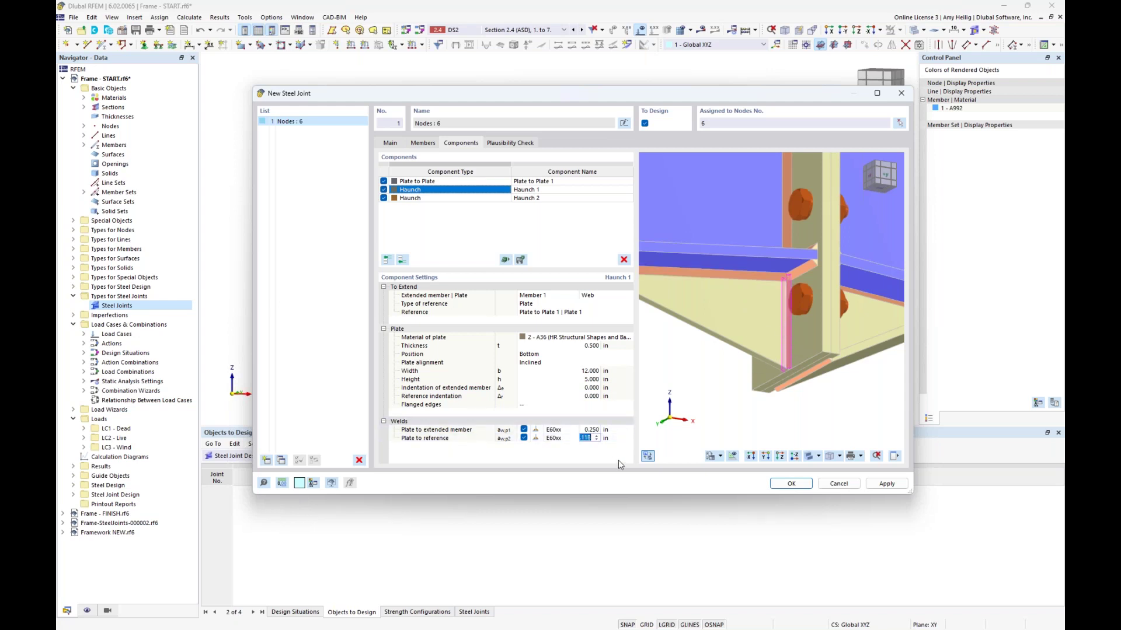
pyautogui.write('0.25')
pyautogui.hotkey('shift', 'Tab')
pyautogui.keyDown('ctrl'); pyautogui.moveTo(761, 343); pyautogui.dragTo(823, 372, button='middle'); pyautogui.keyUp('ctrl')
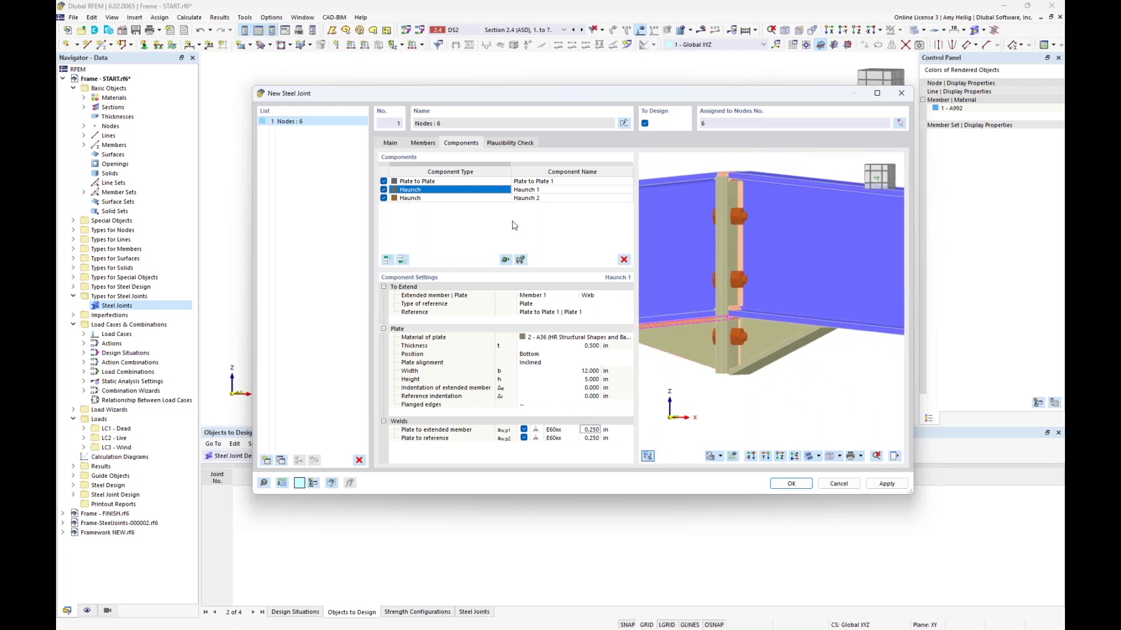
# Step: Size the Haunch 2 plate to 0.5 in thick, 12 in wide and 5 in high, with no flanged edges
pyautogui.click(491, 199)
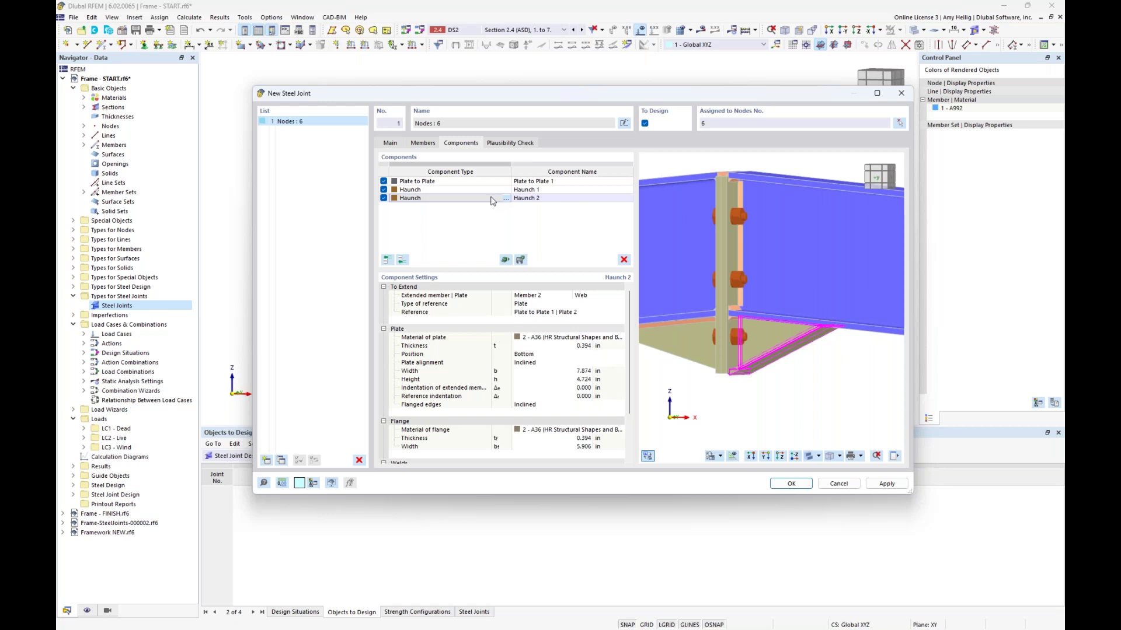
pyautogui.click(575, 346)
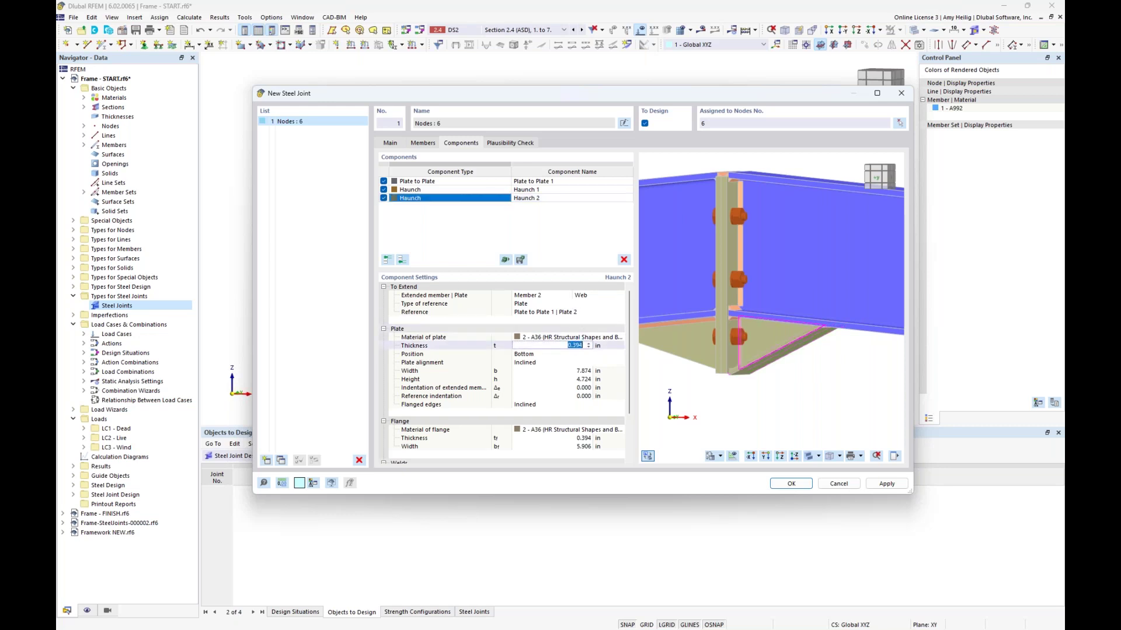
pyautogui.write('0.5')
pyautogui.press('Tab')
pyautogui.press('Tab')
pyautogui.write('12')
pyautogui.press('Tab')
pyautogui.write('5')
pyautogui.press('Tab')
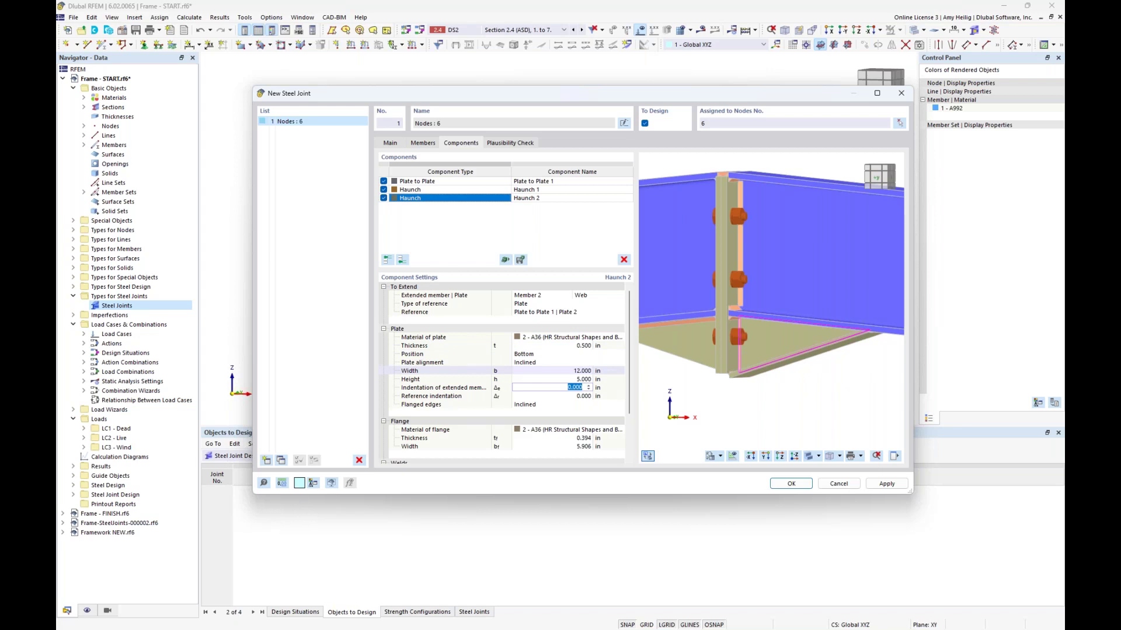
pyautogui.click(552, 404)
pyautogui.click(554, 417)
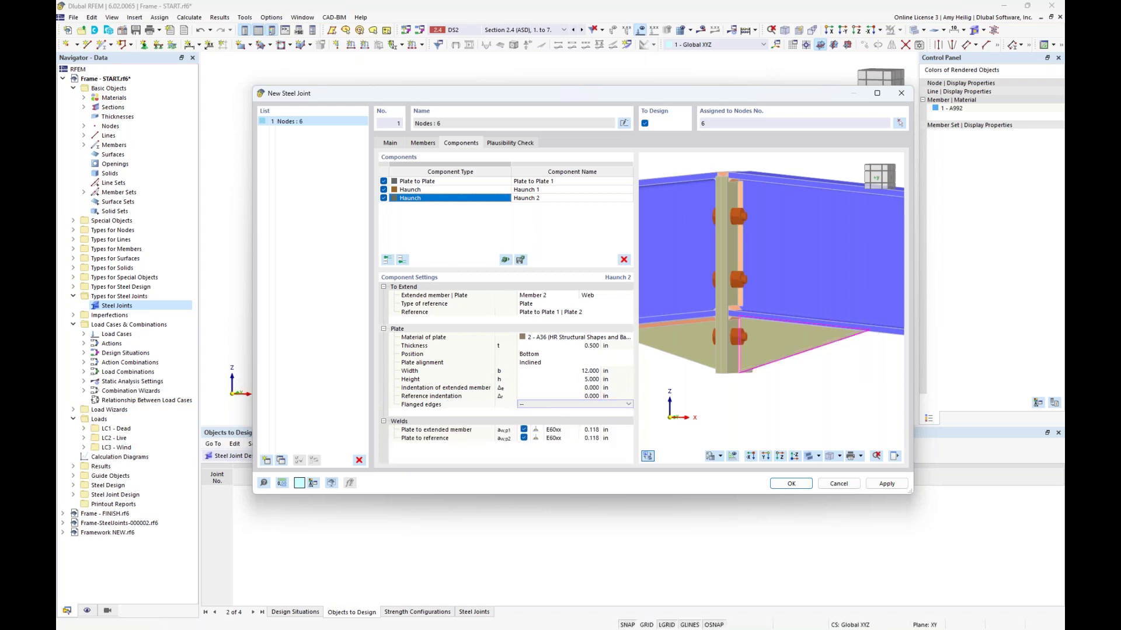
# Step: Set Haunch 2's plate-to-extended-member and plate-to-reference welds to 0.25 in
pyautogui.click(596, 430)
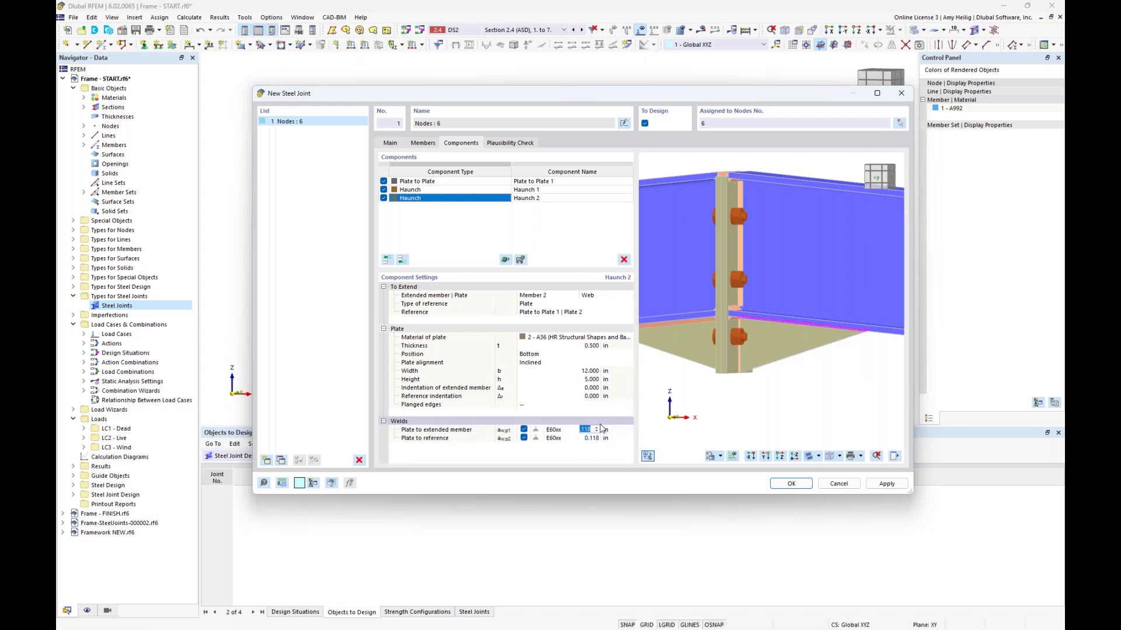
pyautogui.write('0.25')
pyautogui.press('Tab')
pyautogui.write('0.2')
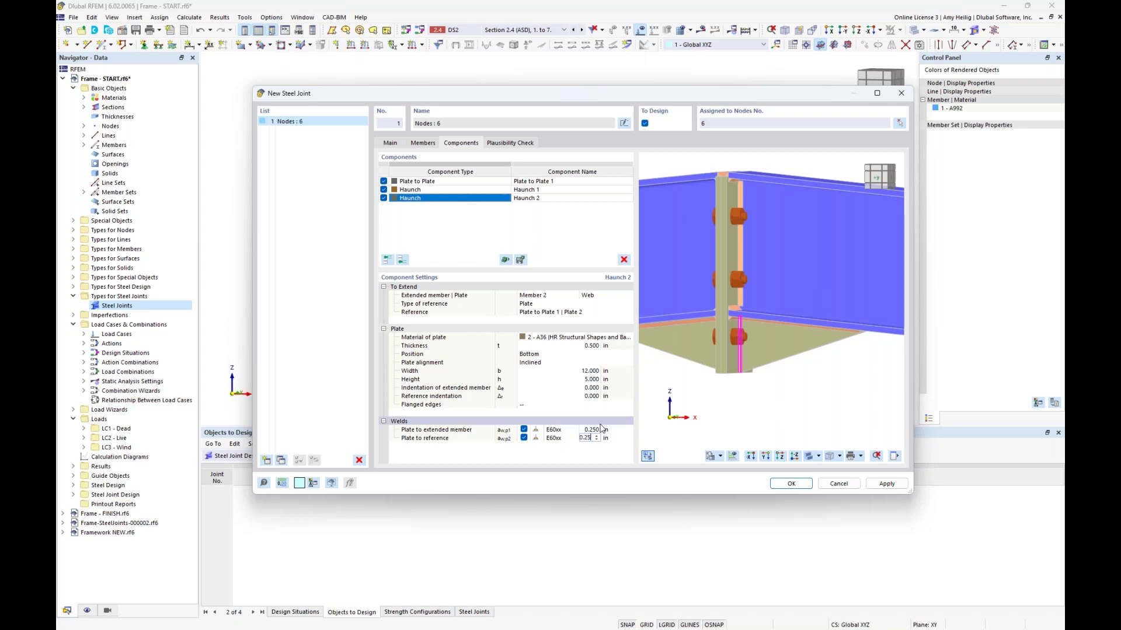
pyautogui.click(590, 429)
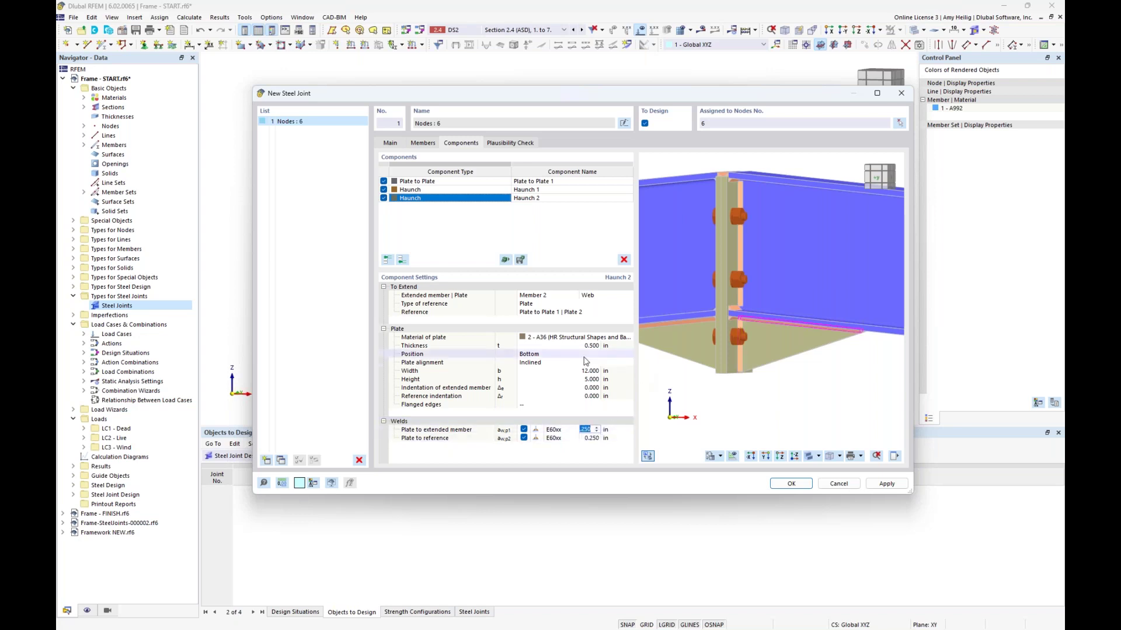
pyautogui.scroll(-2, 747, 388)
pyautogui.moveTo(750, 389); pyautogui.dragTo(746, 403, button='middle')
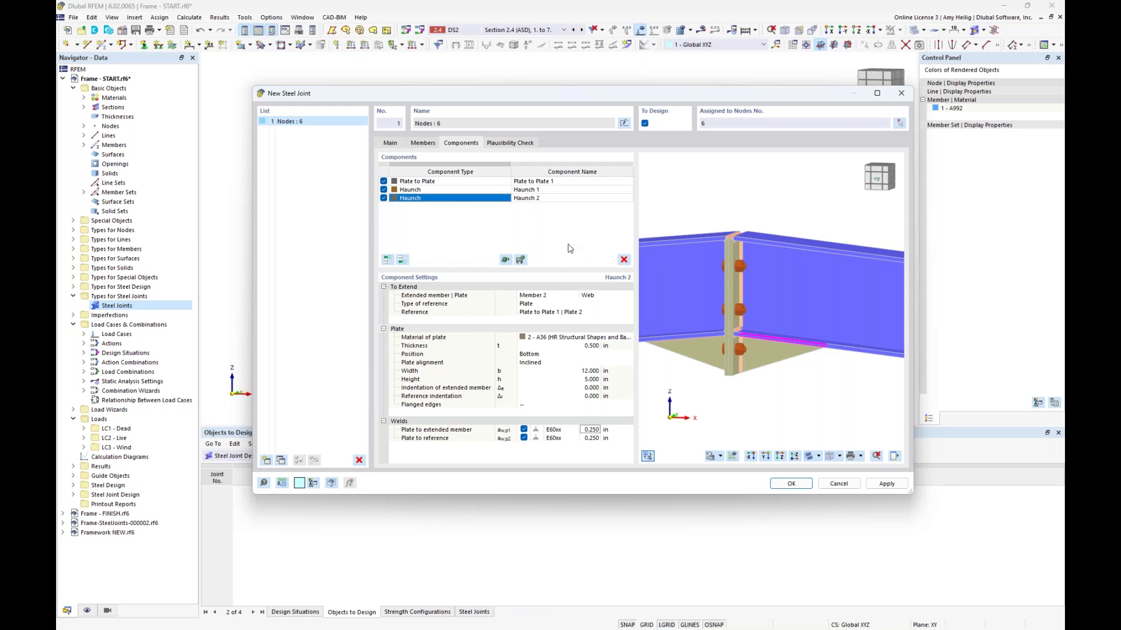
# Step: Check the joint's plausibility results for errors and inspect the haunch welds up close in the preview
pyautogui.click(509, 144)
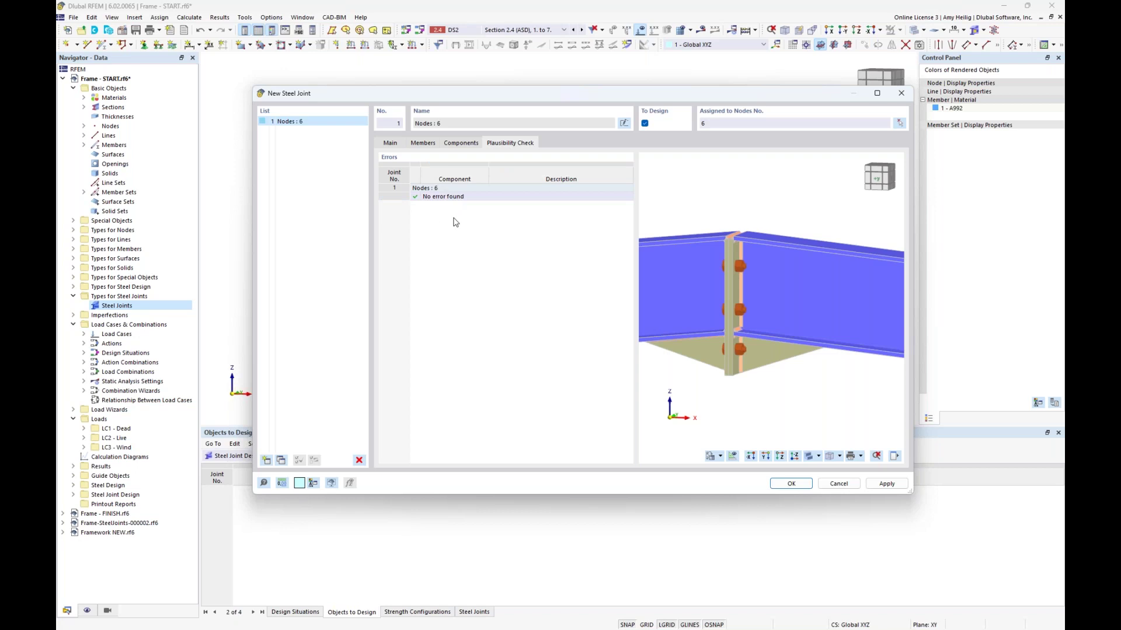
pyautogui.moveTo(718, 383)
pyautogui.keyDown('ctrl'); pyautogui.mouseDown(button='middle')
pyautogui.moveTo(755, 383)
pyautogui.moveTo(724, 381)
pyautogui.mouseUp(button='middle'); pyautogui.keyUp('ctrl')
pyautogui.scroll(5, 729, 371)
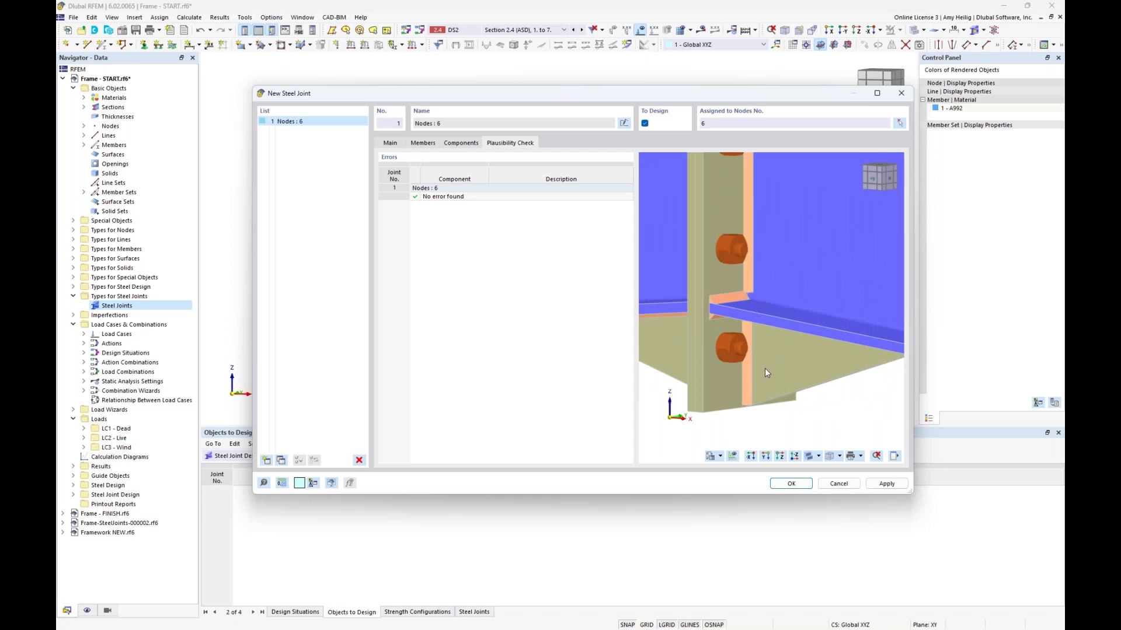
pyautogui.moveTo(758, 310)
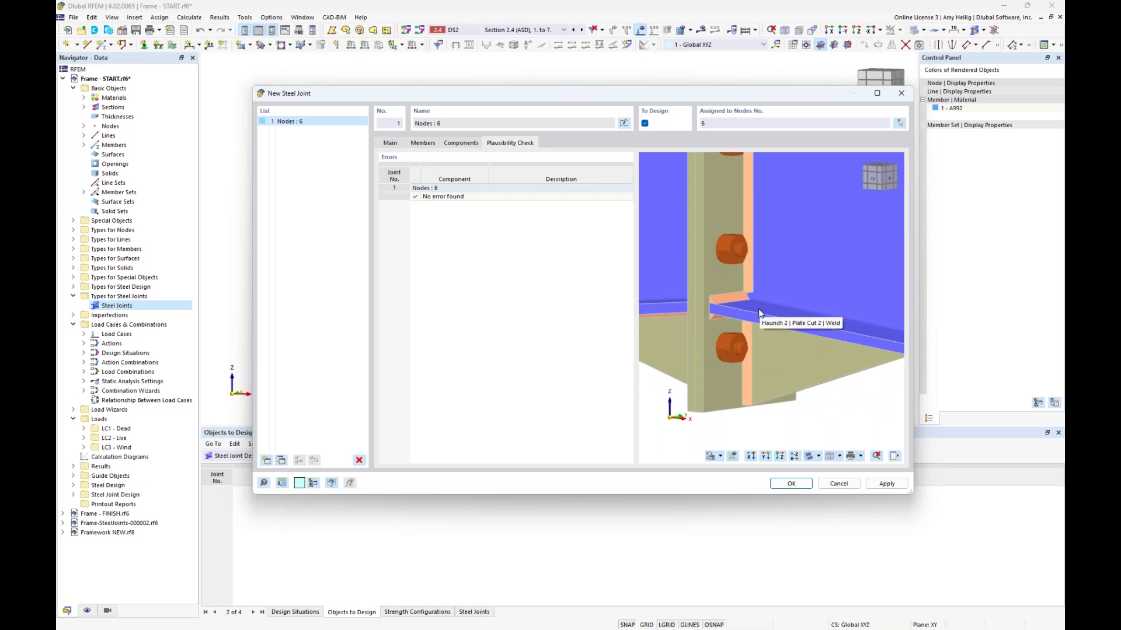
# Step: Accept the steel joint defined at node 6 and return to the frame model
pyautogui.scroll(-2, 758, 363)
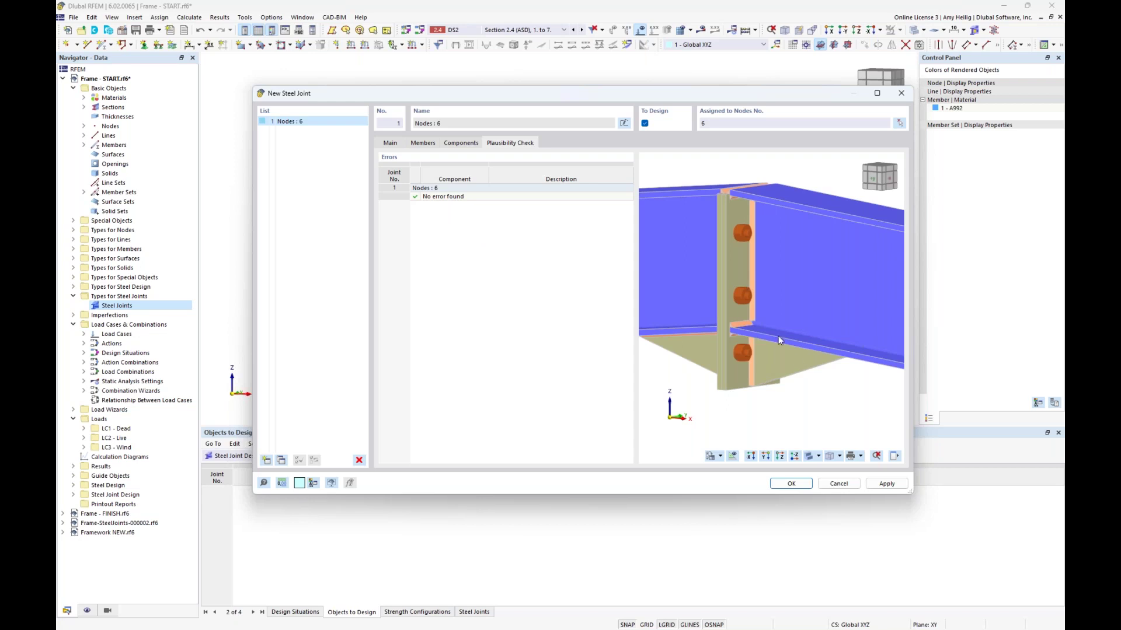
pyautogui.click(789, 484)
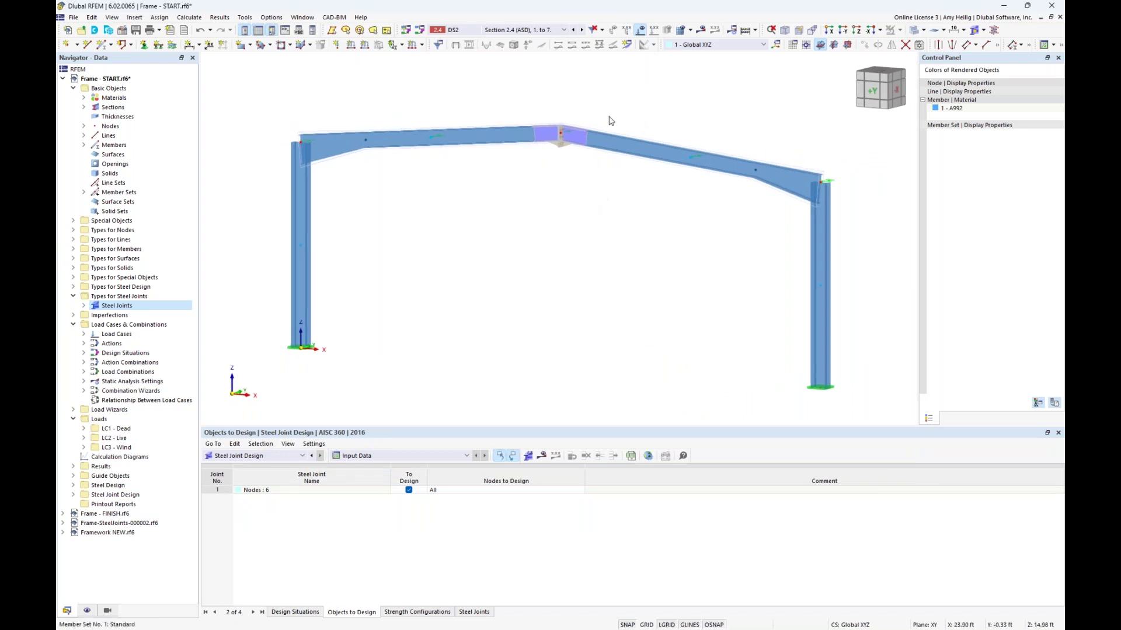
pyautogui.moveTo(565, 170); pyautogui.dragTo(550, 221, button='middle')
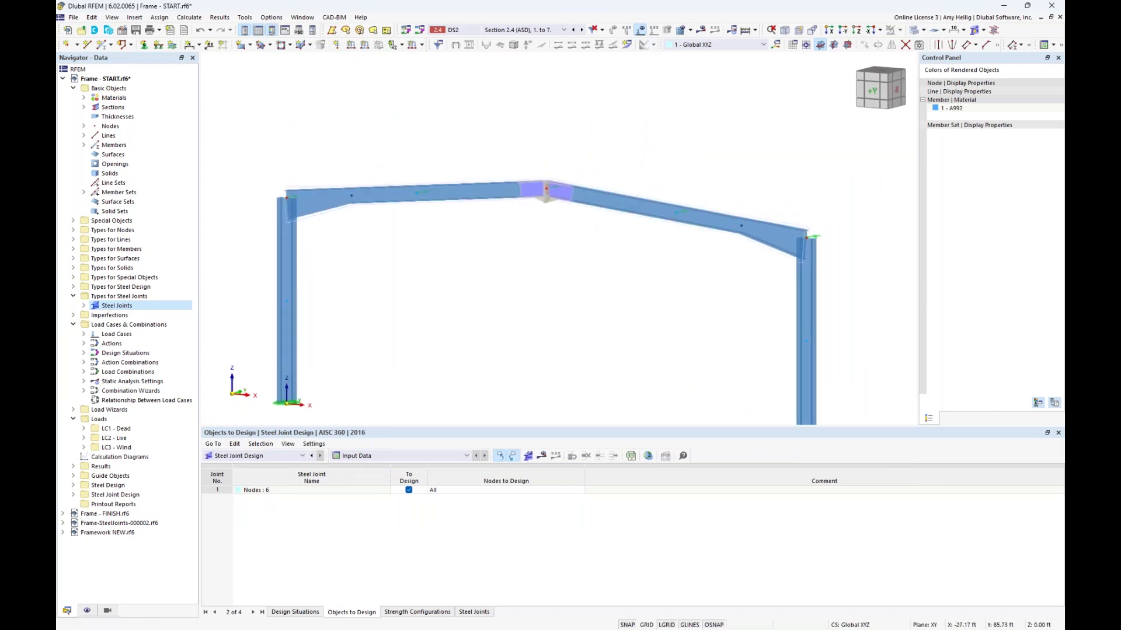
# Step: Compare the ridge joint in wireframe and solid display modes, examining its plates and bolts up close
pyautogui.click(914, 33)
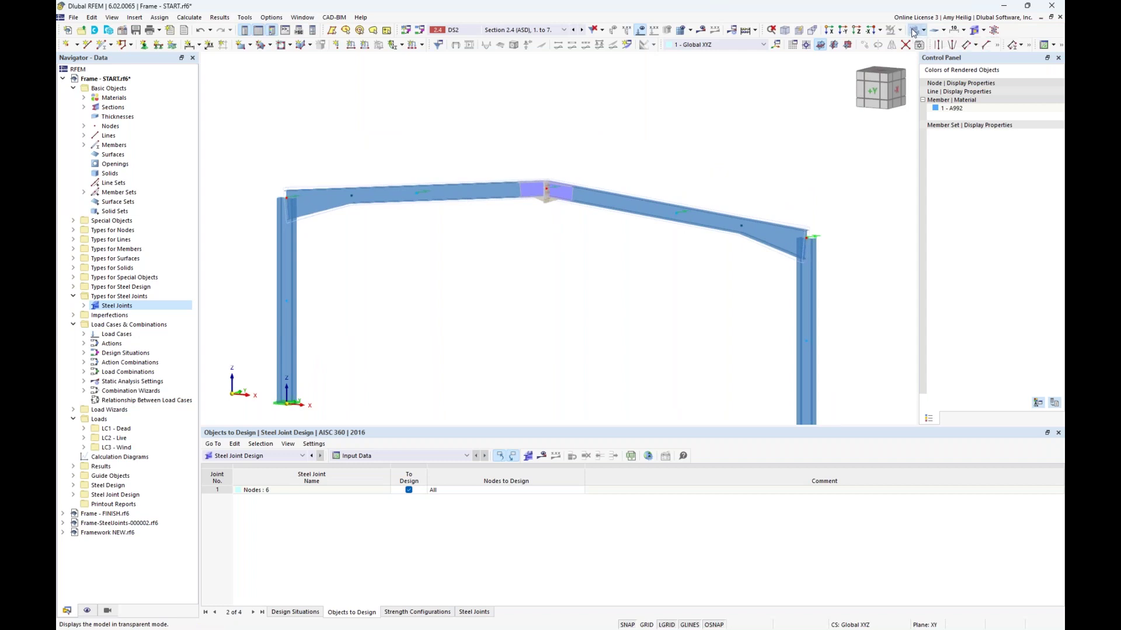
pyautogui.moveTo(679, 303); pyautogui.dragTo(711, 227, button='middle')
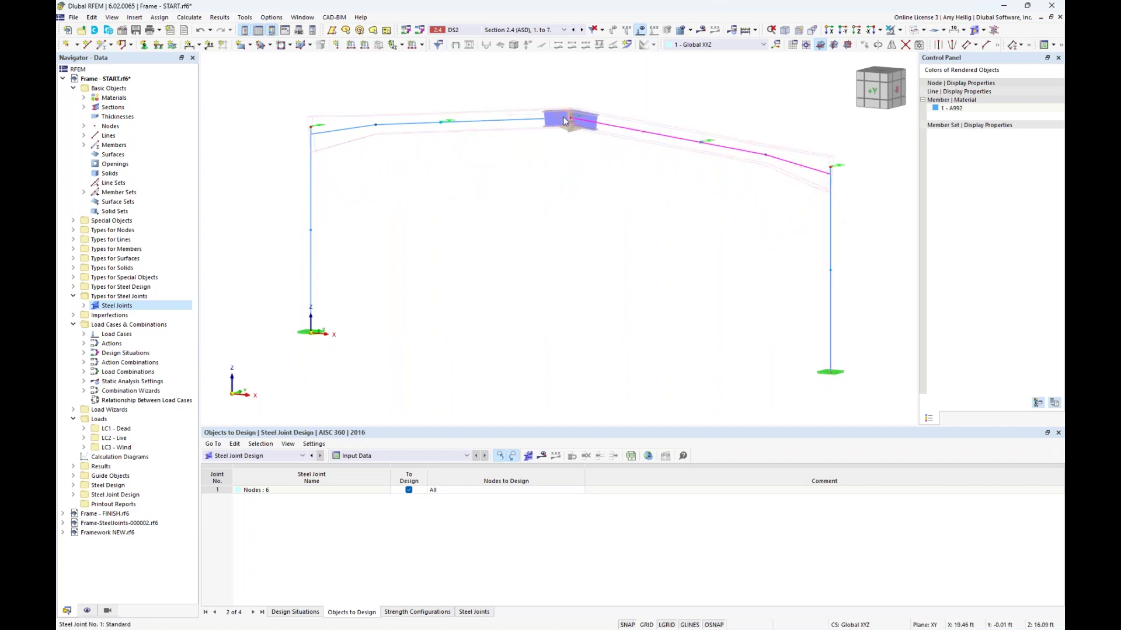
pyautogui.scroll(3, 563, 117)
pyautogui.moveTo(648, 198); pyautogui.dragTo(615, 218, button='middle')
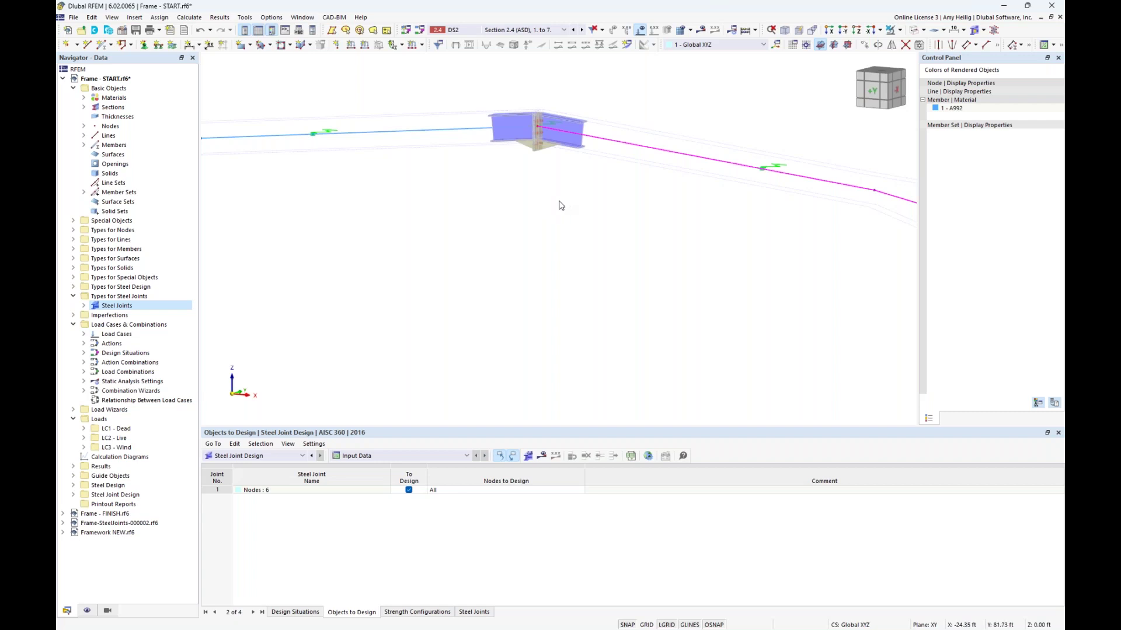
pyautogui.click(914, 31)
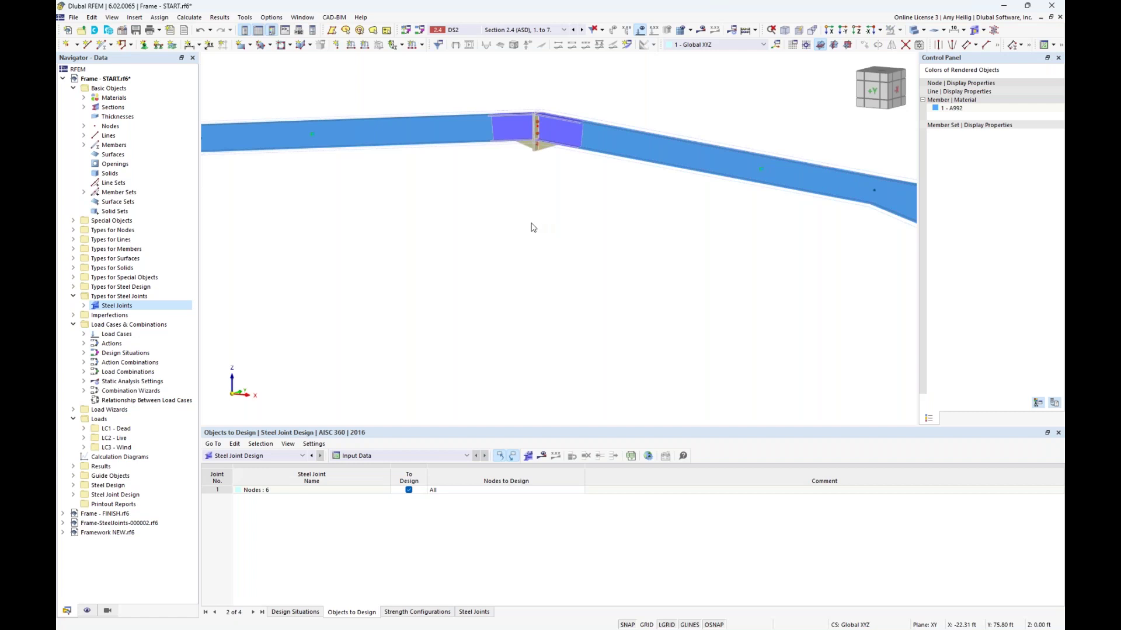
pyautogui.click(914, 32)
pyautogui.click(914, 32)
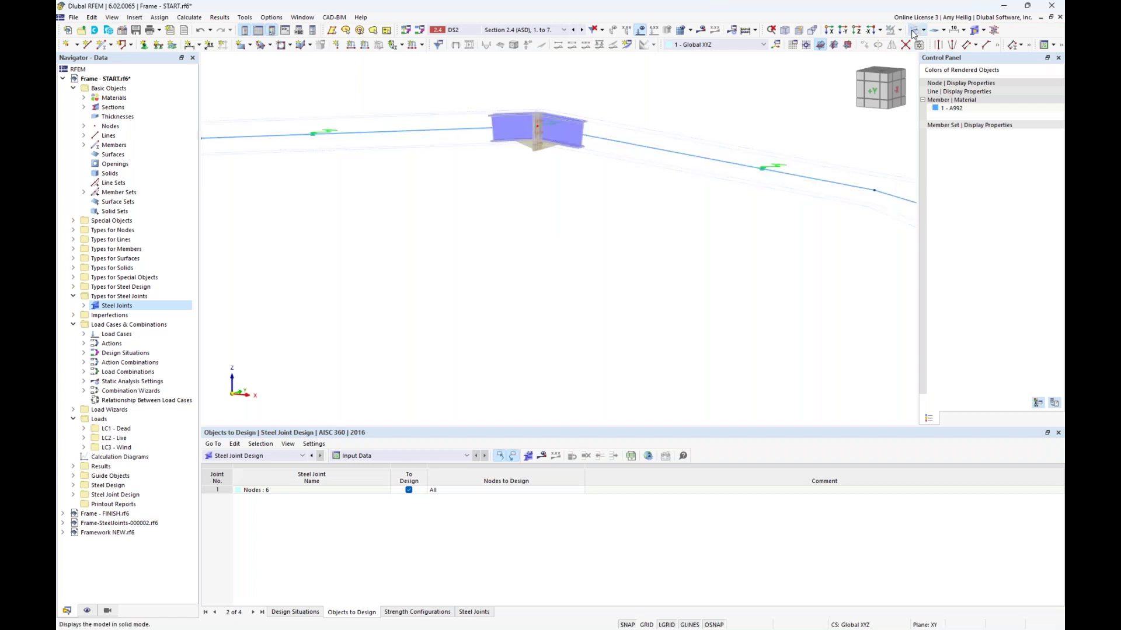
pyautogui.click(670, 155)
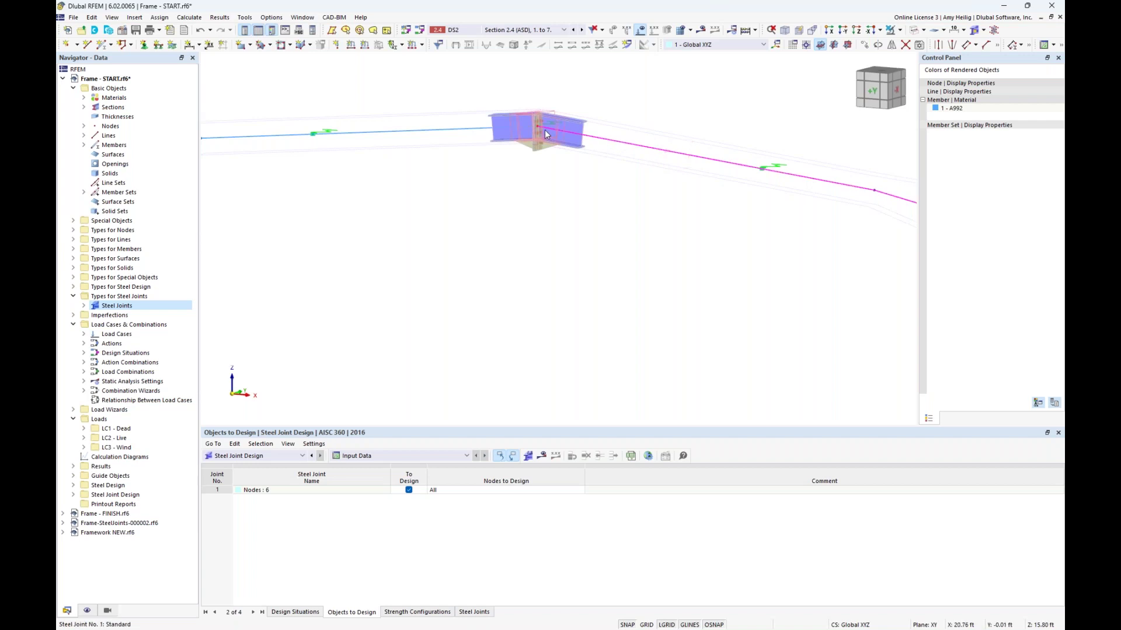
pyautogui.scroll(4, 544, 130)
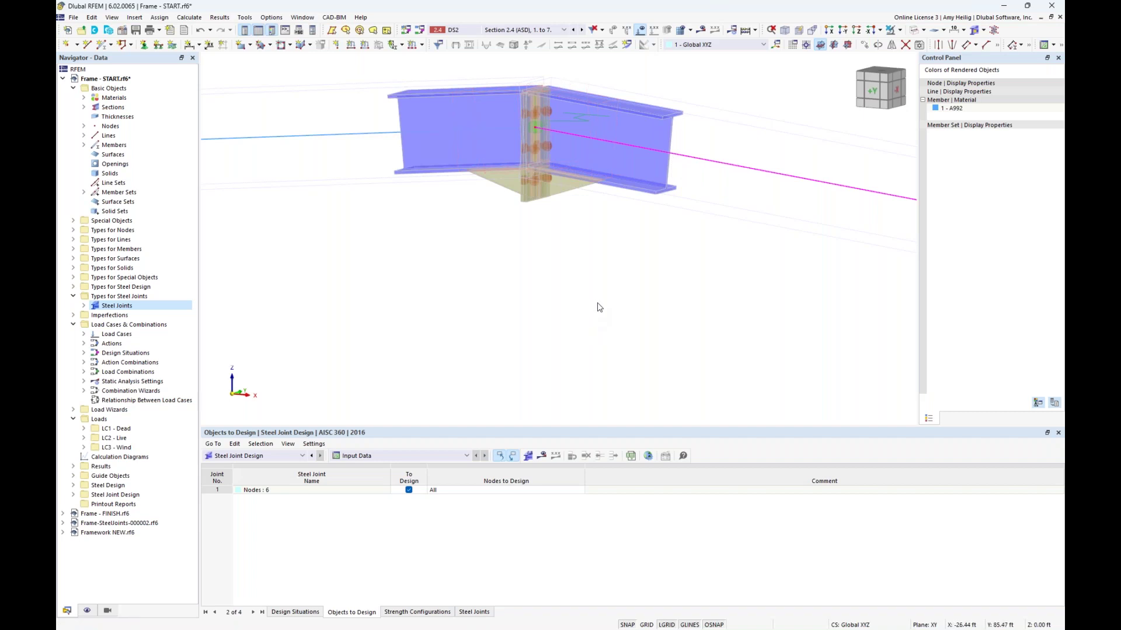
pyautogui.scroll(-5, 599, 308)
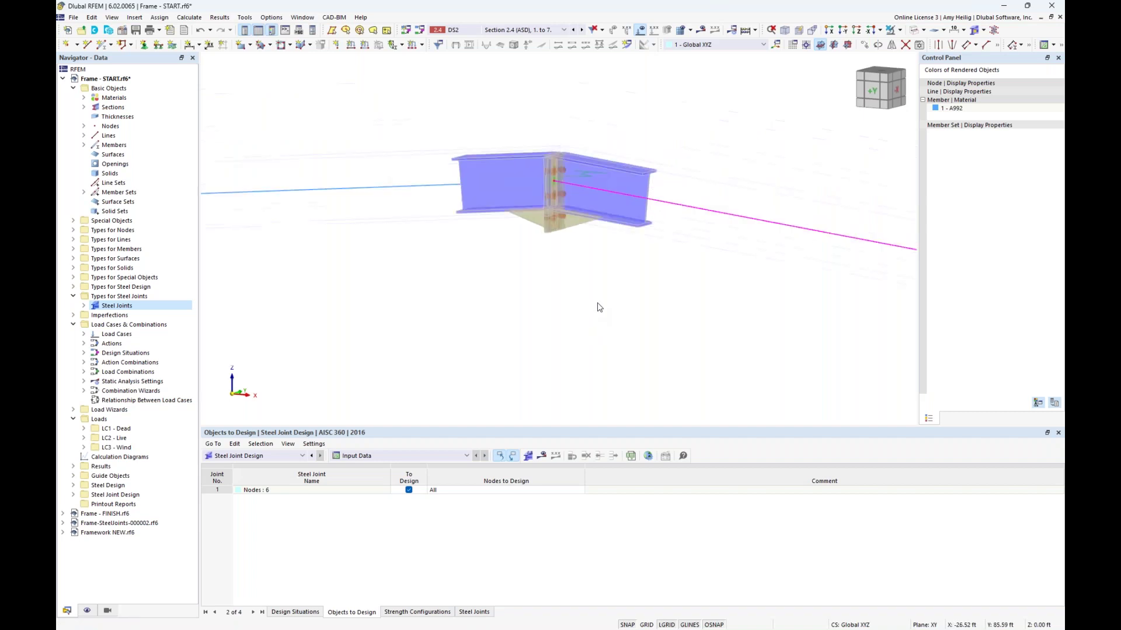
# Step: Return the model to solid display and inspect the ridge joint's haunches and bolts
pyautogui.click(914, 31)
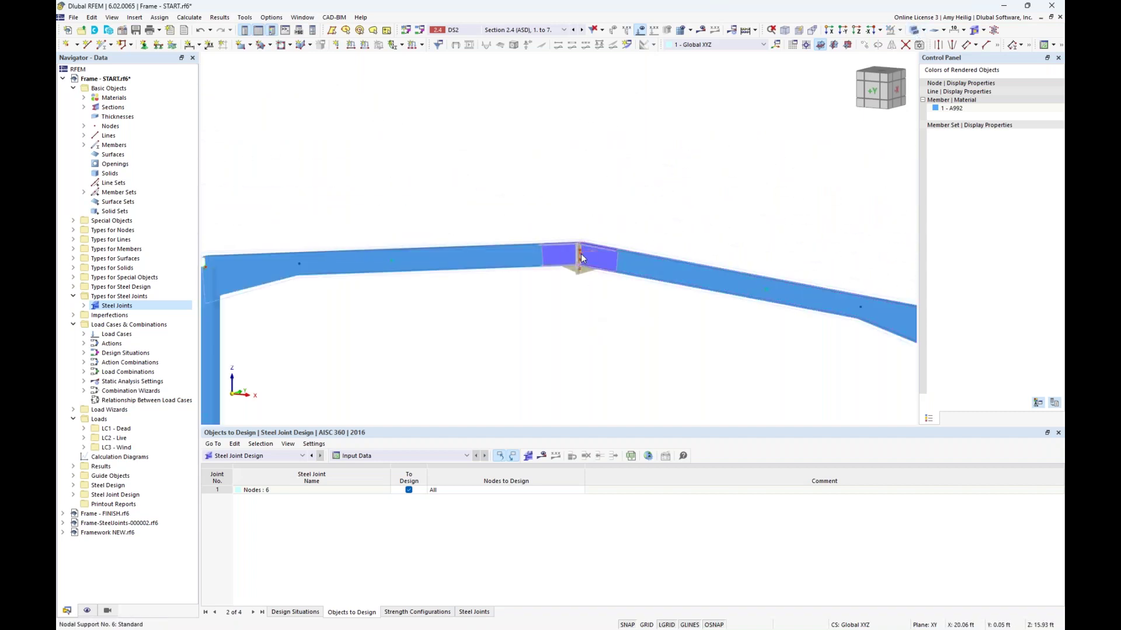
pyautogui.scroll(5, 580, 256)
pyautogui.moveTo(646, 392); pyautogui.dragTo(653, 305, button='middle')
pyautogui.scroll(-4, 670, 300)
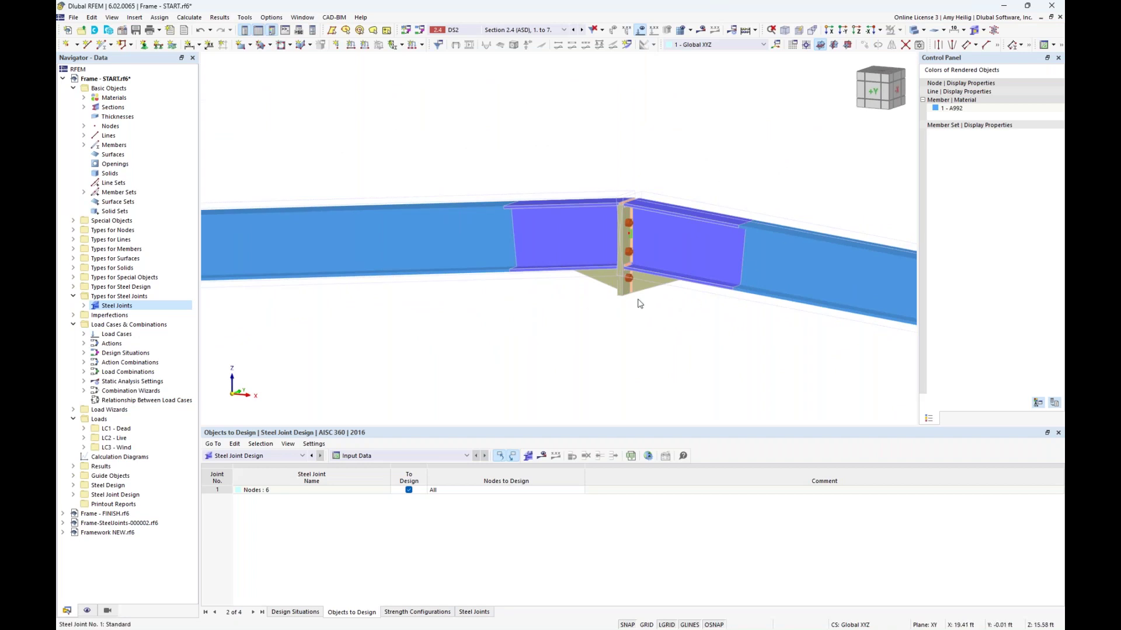
pyautogui.scroll(-3, 636, 240)
pyautogui.moveTo(667, 300); pyautogui.dragTo(587, 244, button='middle')
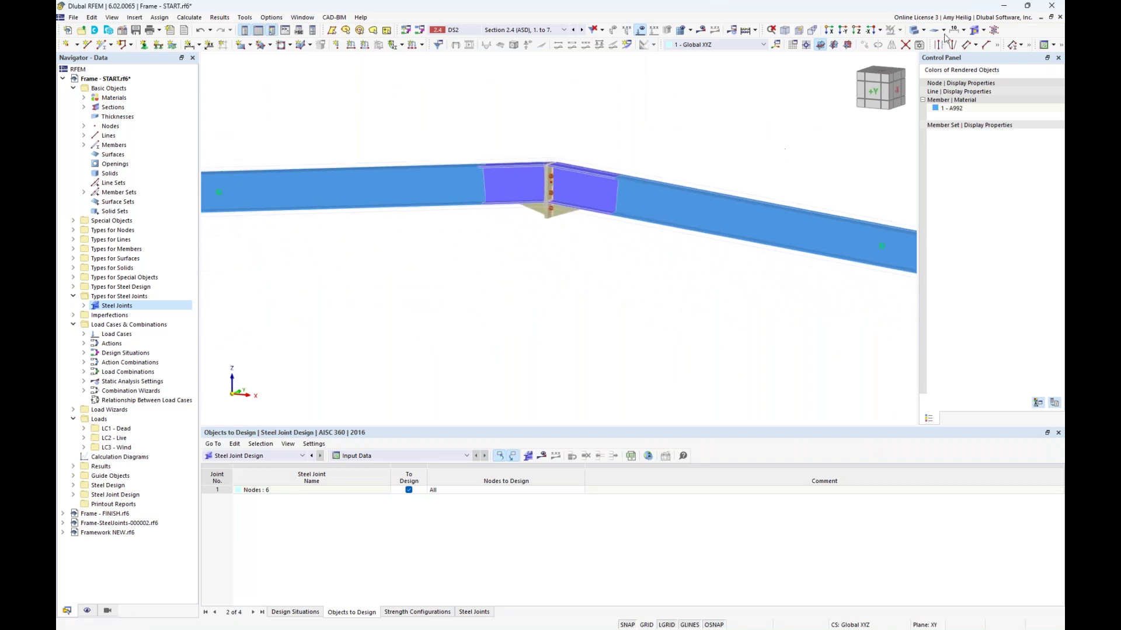
# Step: In wireframe mode, compare the No Joint, Simplified and Detailed Joint Model displays, keeping the detailed model and restoring solid display
pyautogui.click(911, 32)
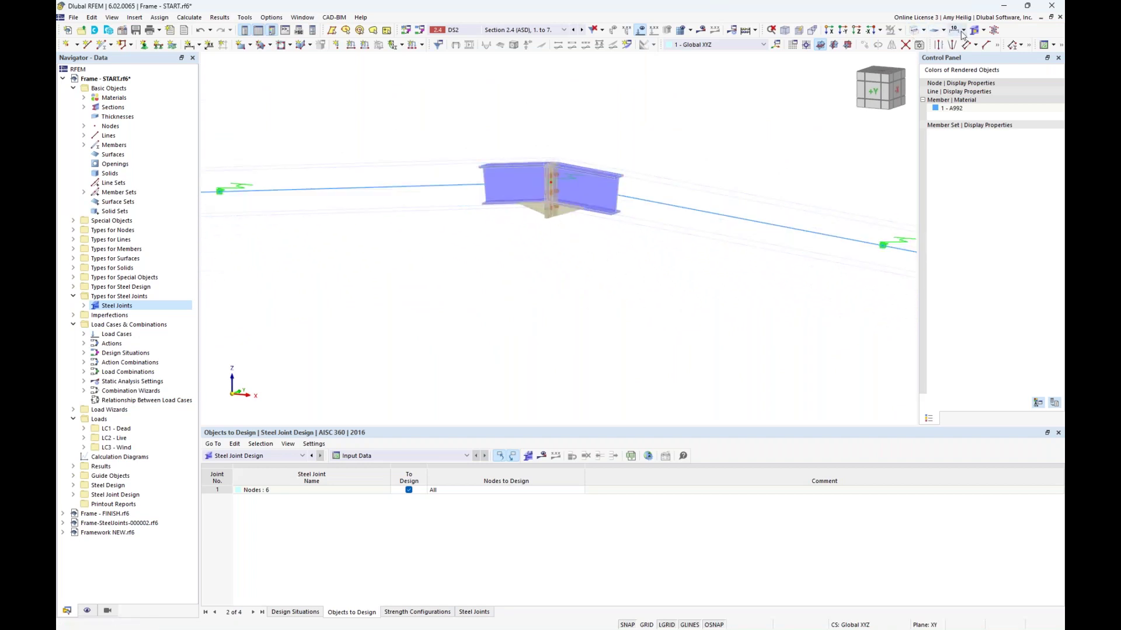
pyautogui.click(984, 31)
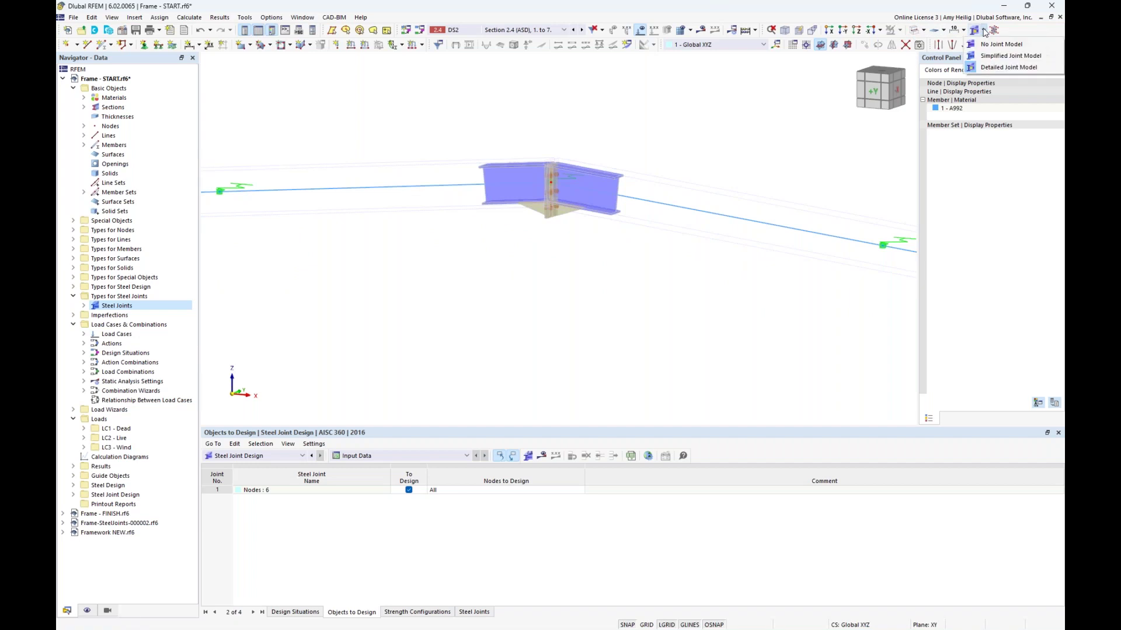
pyautogui.click(985, 45)
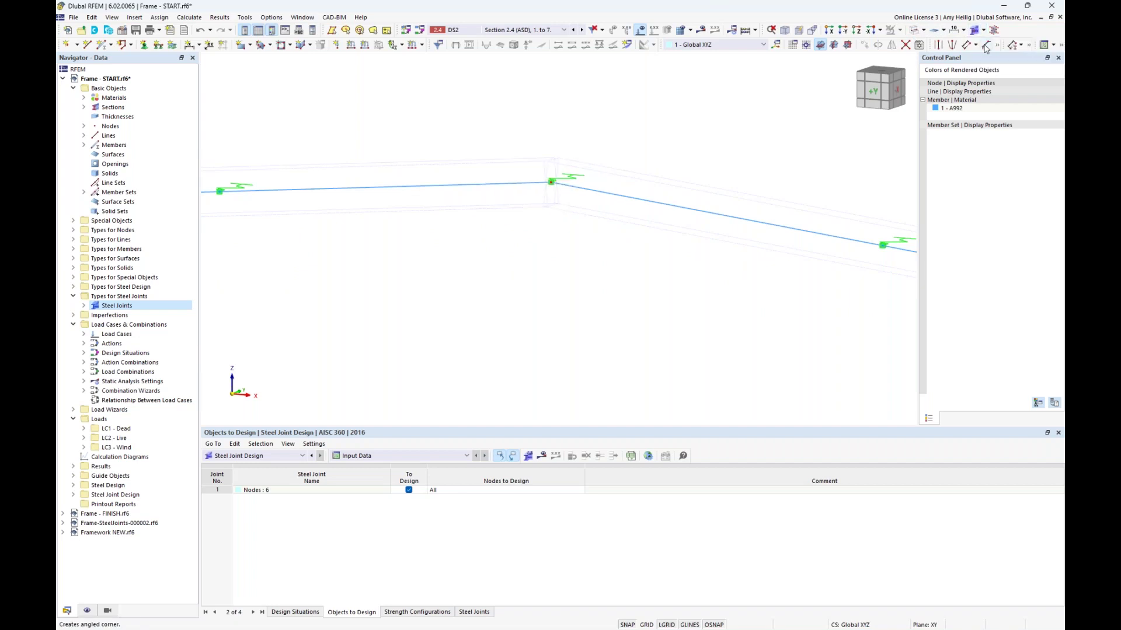
pyautogui.click(984, 30)
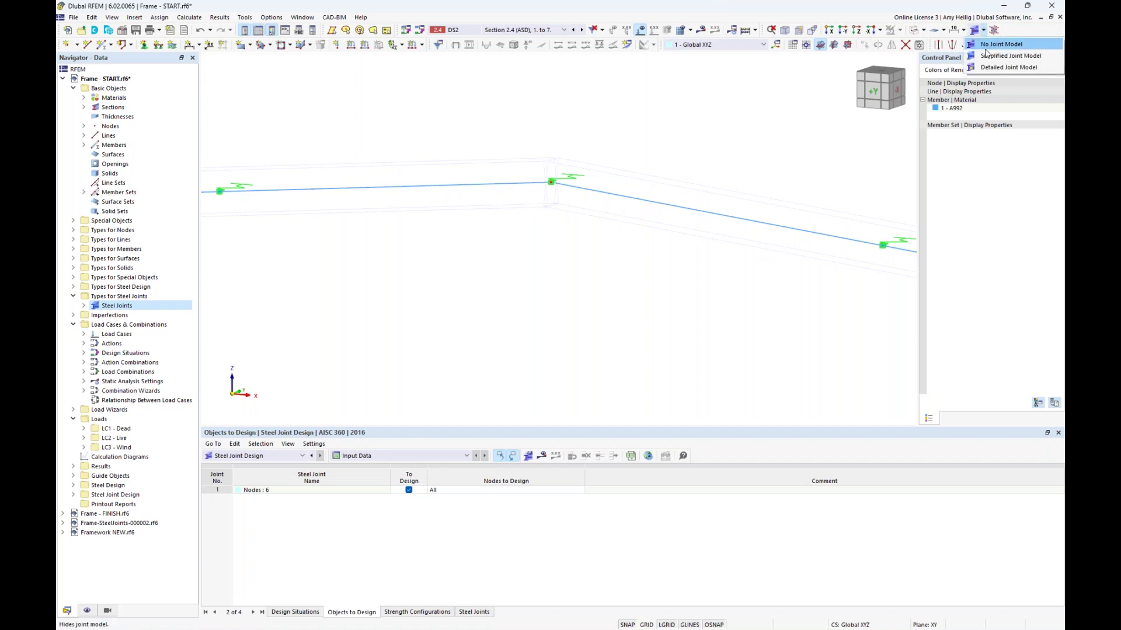
pyautogui.click(986, 57)
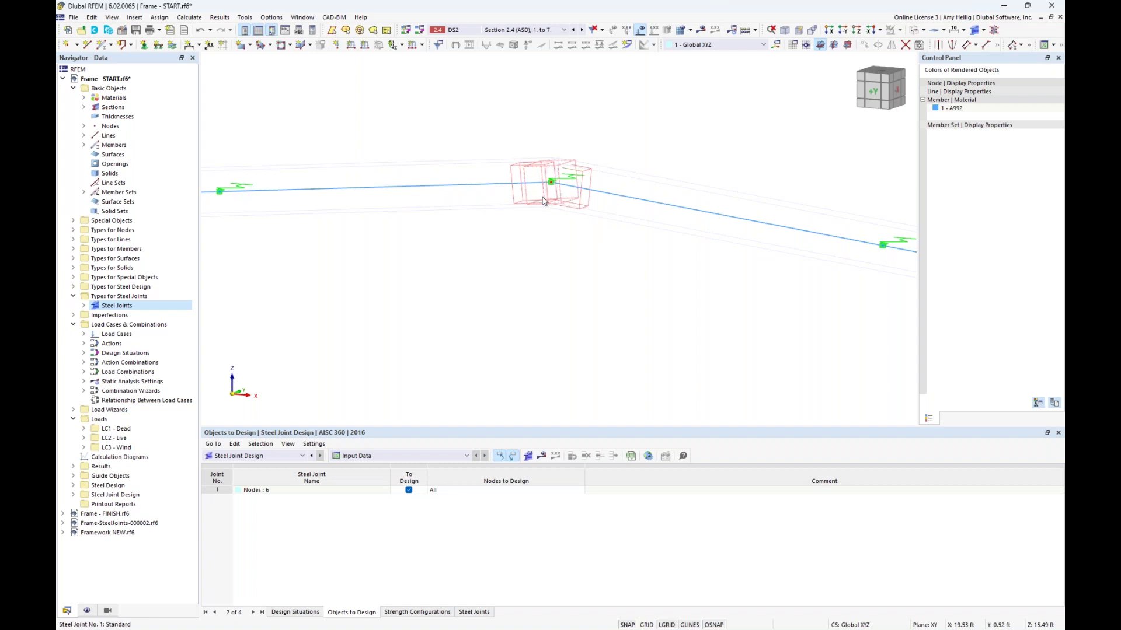
pyautogui.click(983, 29)
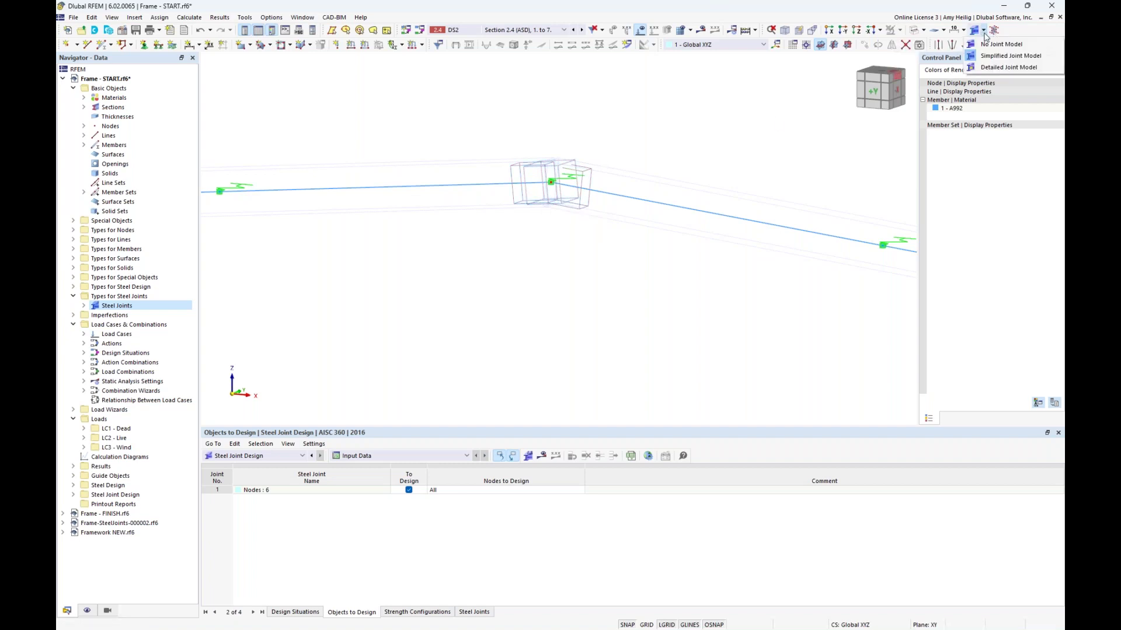
pyautogui.click(986, 68)
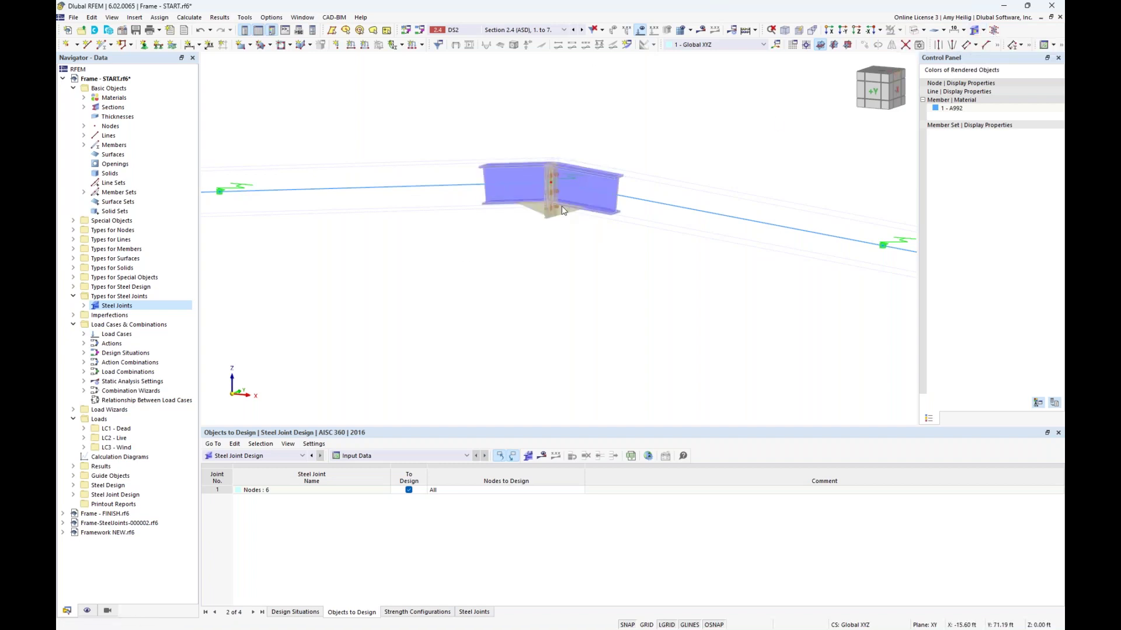
pyautogui.click(915, 31)
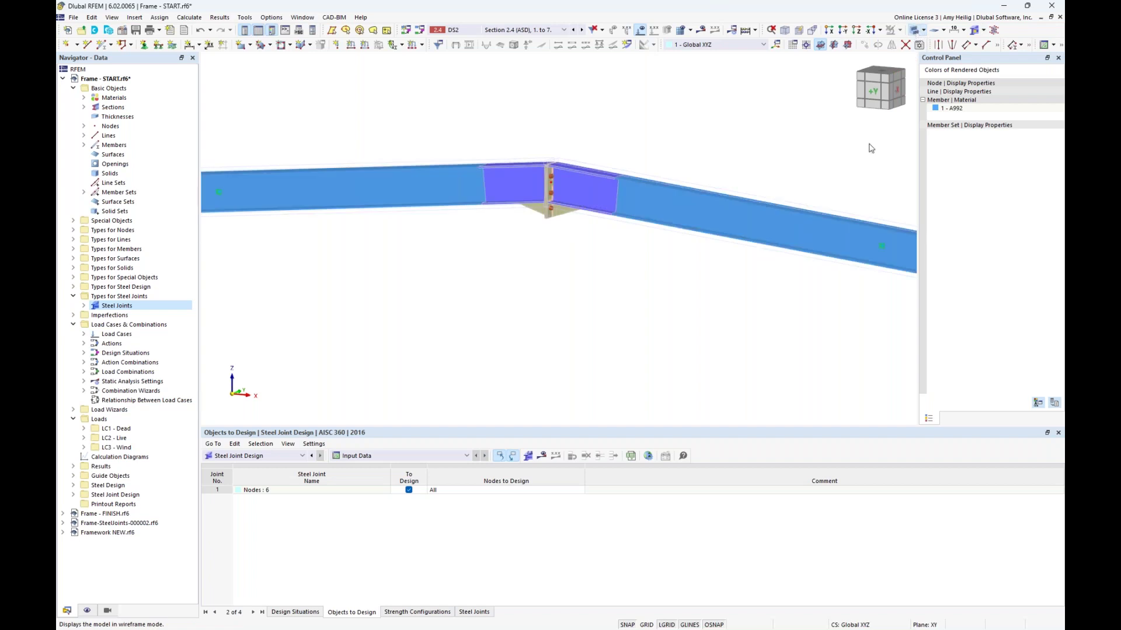
# Step: Create a new steel joint assigned to node 3 at the frame's left eave and review its member settings
pyautogui.scroll(-3, 724, 191)
pyautogui.scroll(-5, 704, 277)
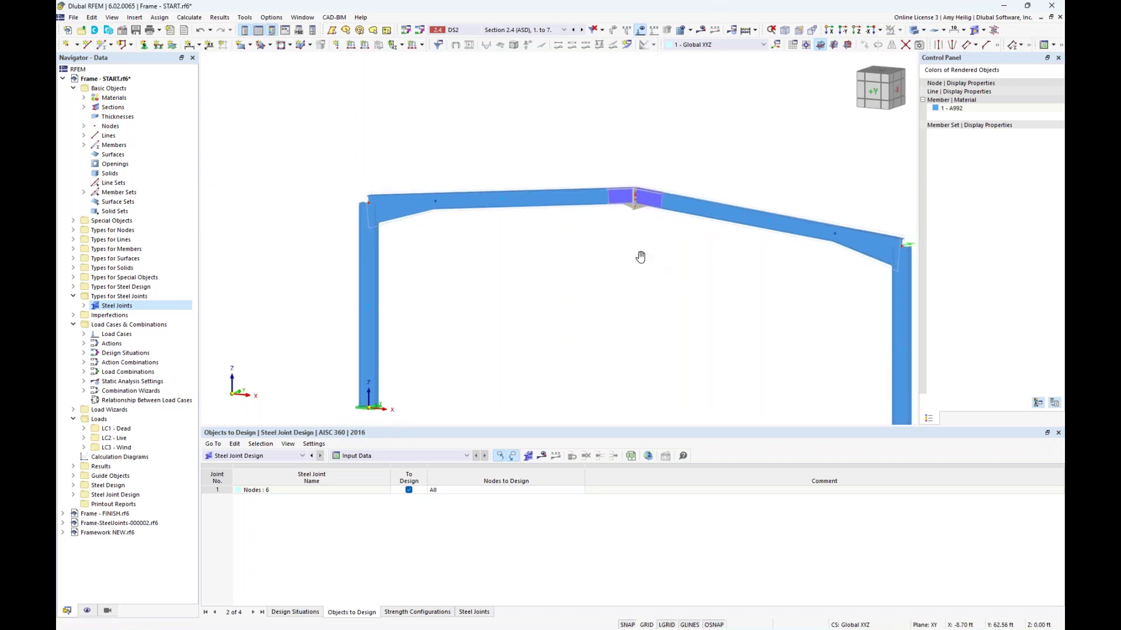
pyautogui.moveTo(646, 237); pyautogui.dragTo(626, 196, button='middle')
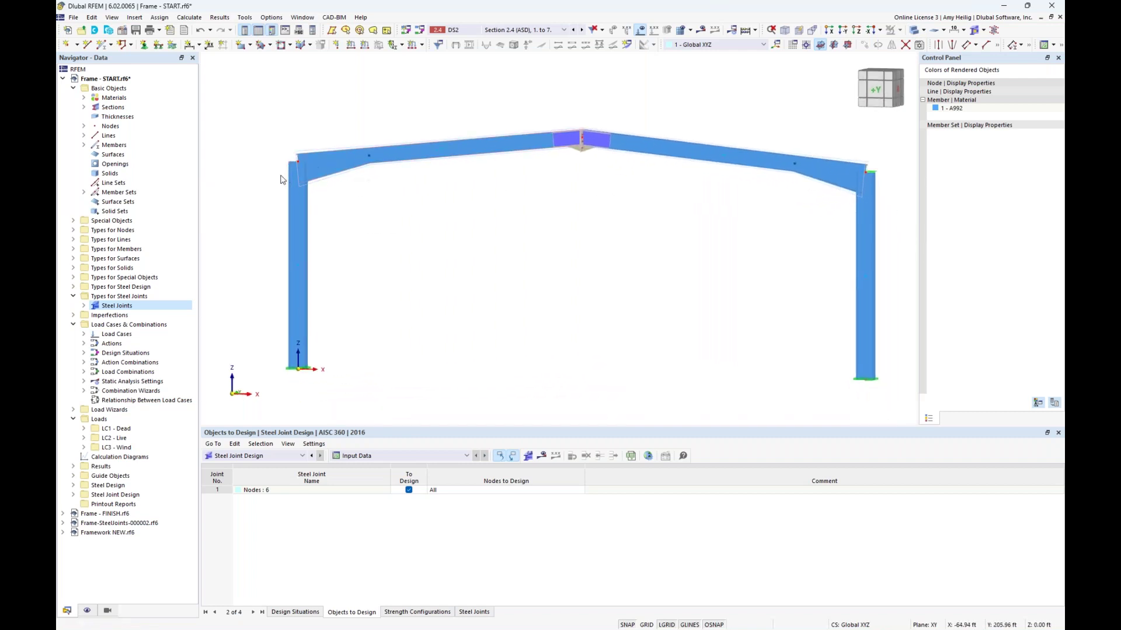
pyautogui.rightClick(117, 308)
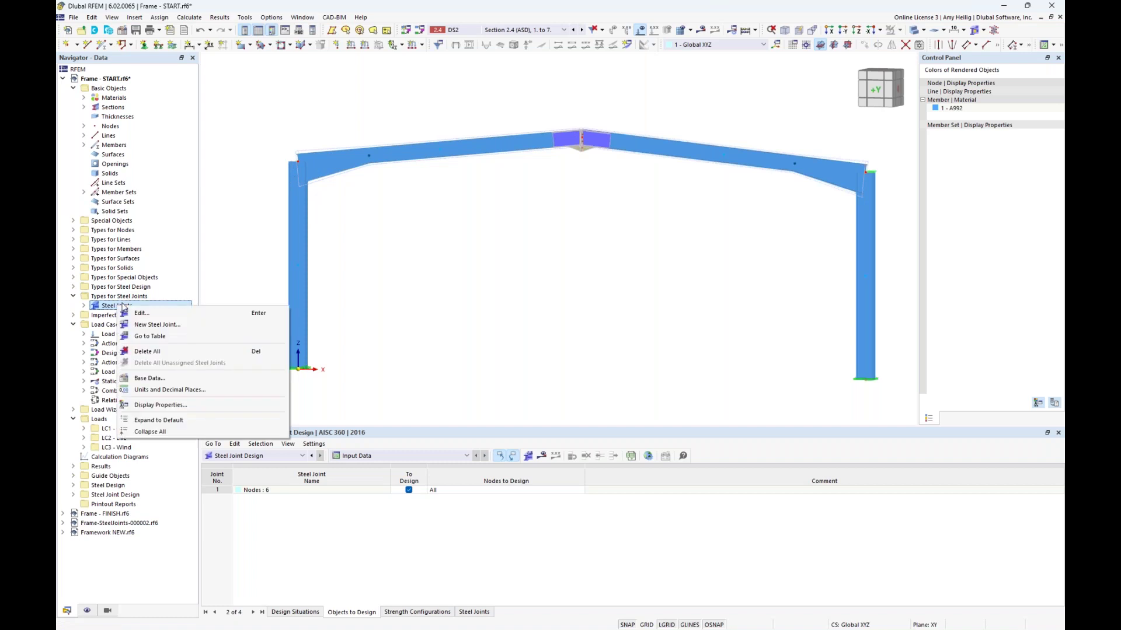
pyautogui.click(142, 325)
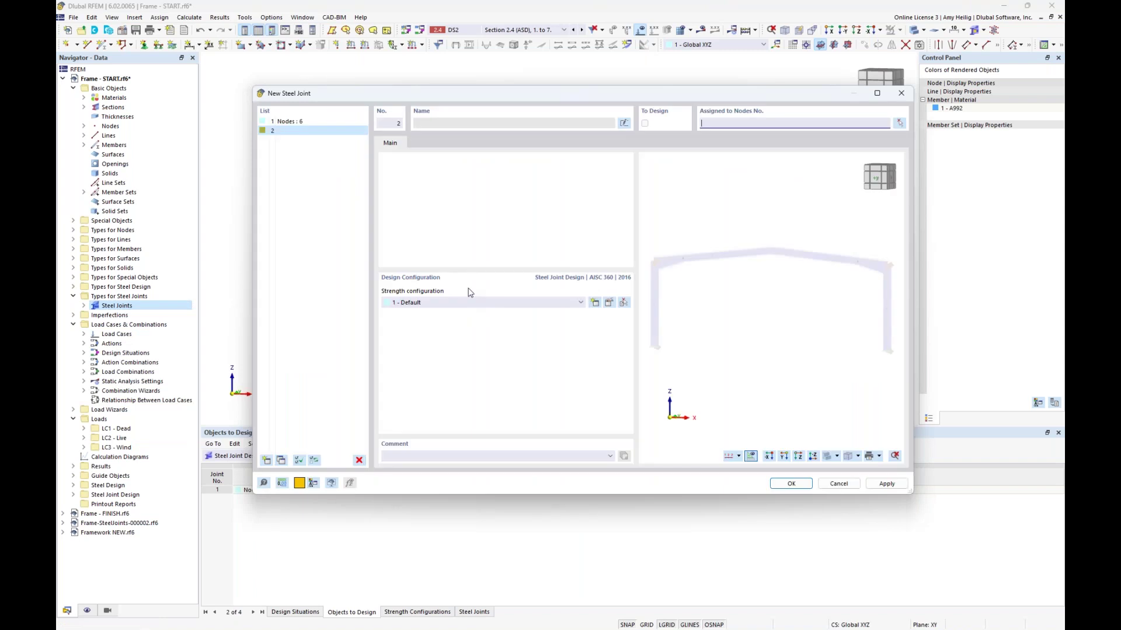
pyautogui.click(900, 125)
pyautogui.click(299, 161)
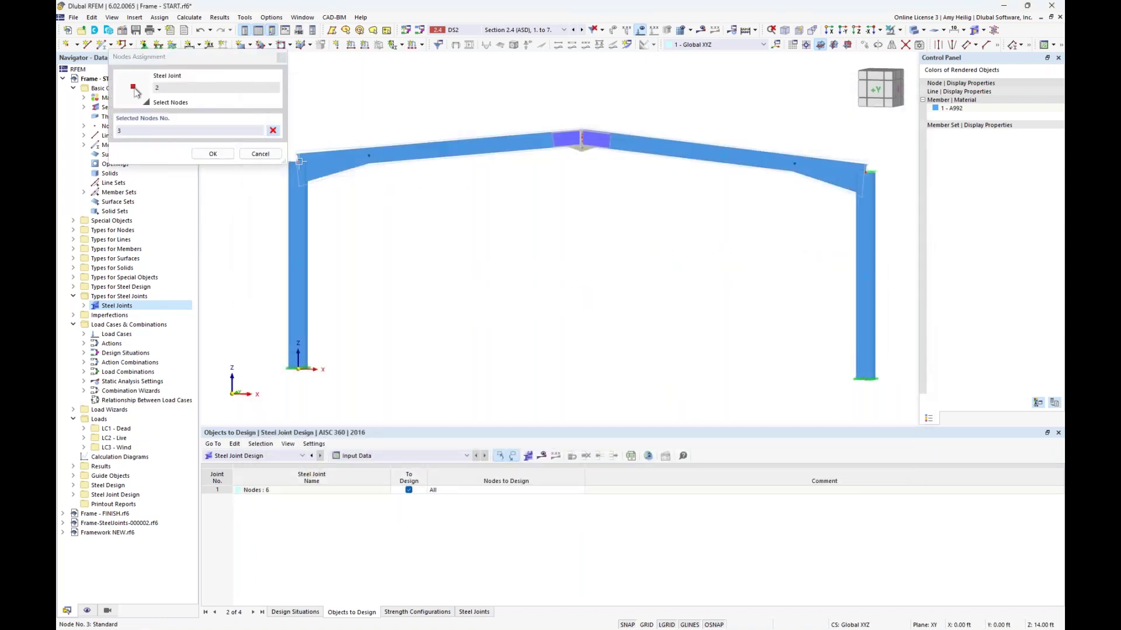
pyautogui.click(213, 154)
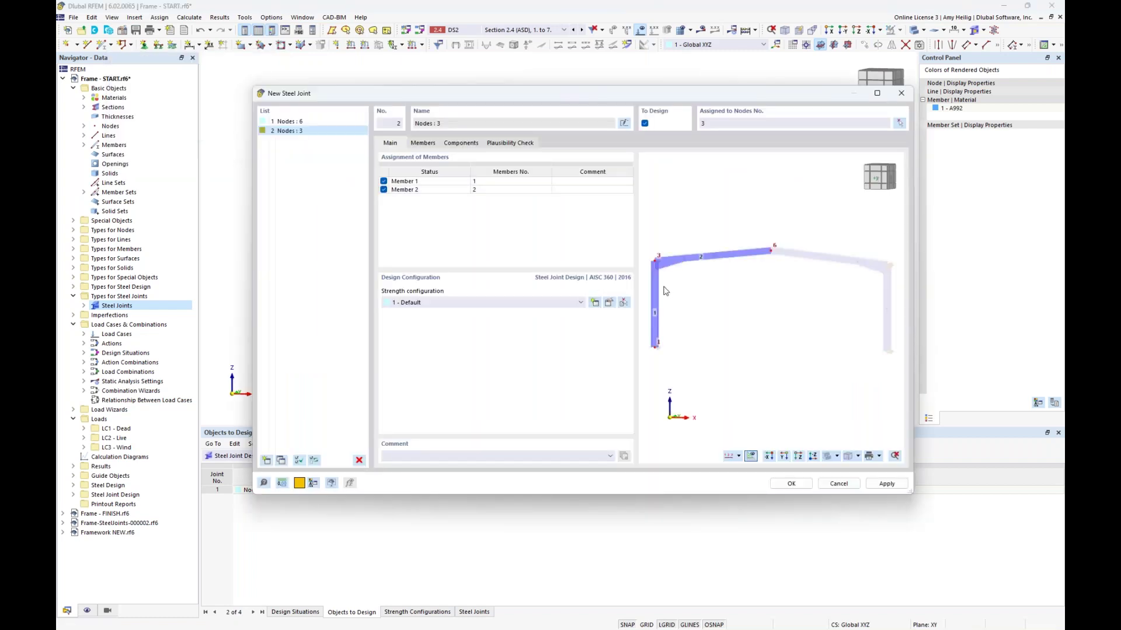
pyautogui.click(424, 143)
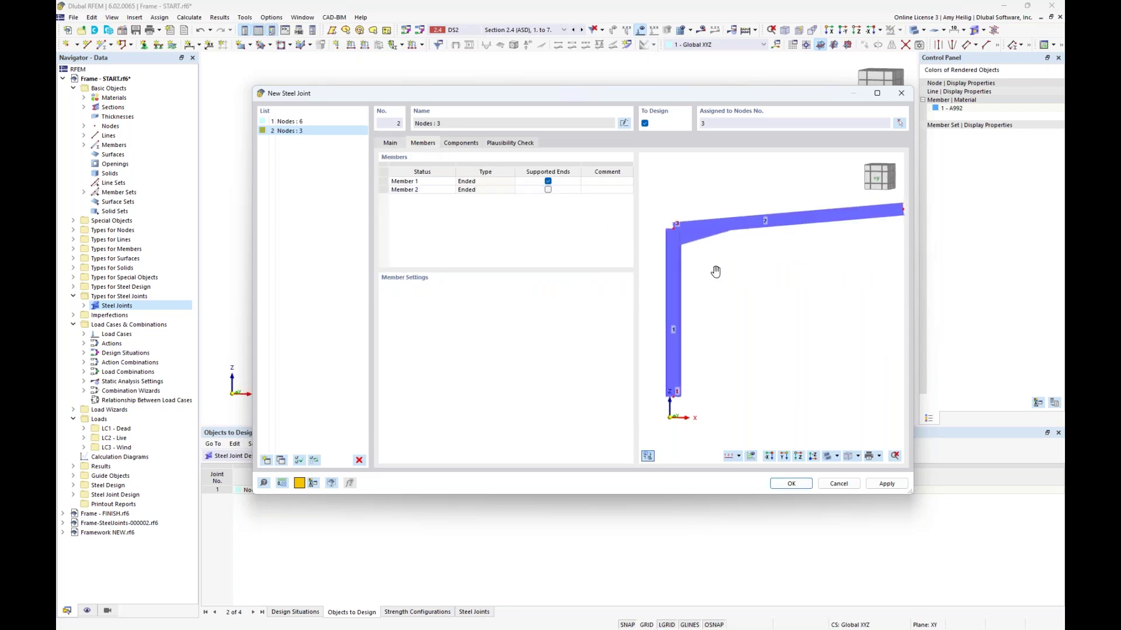
pyautogui.click(572, 182)
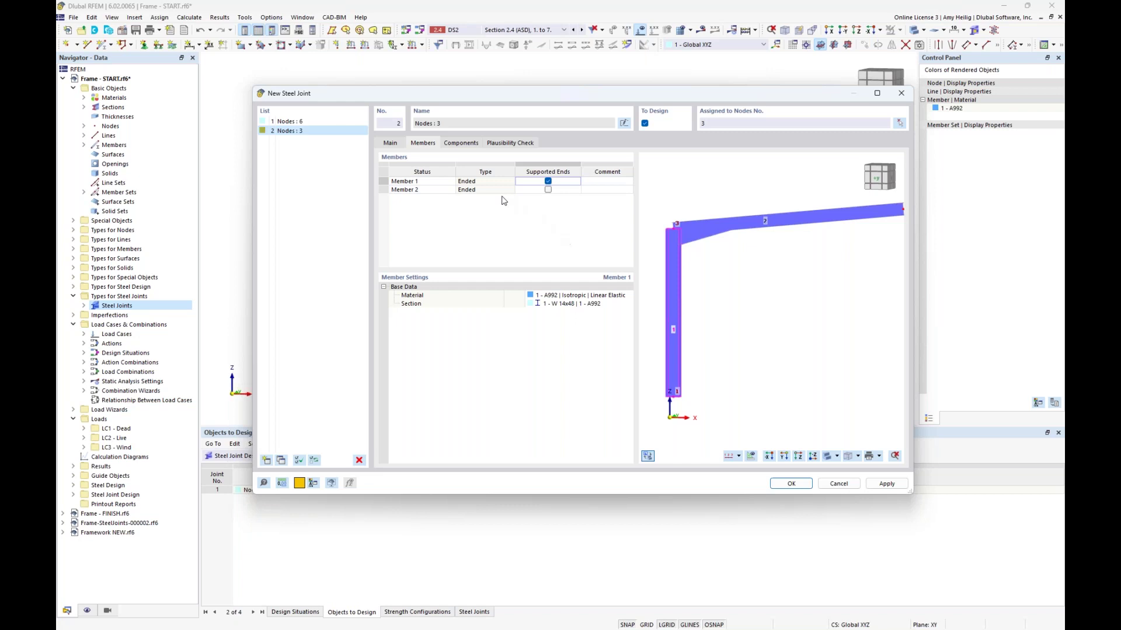
# Step: Apply the Beam to Column template "End Plate | Column Stiffeners I" to the joint at node 3
pyautogui.click(461, 143)
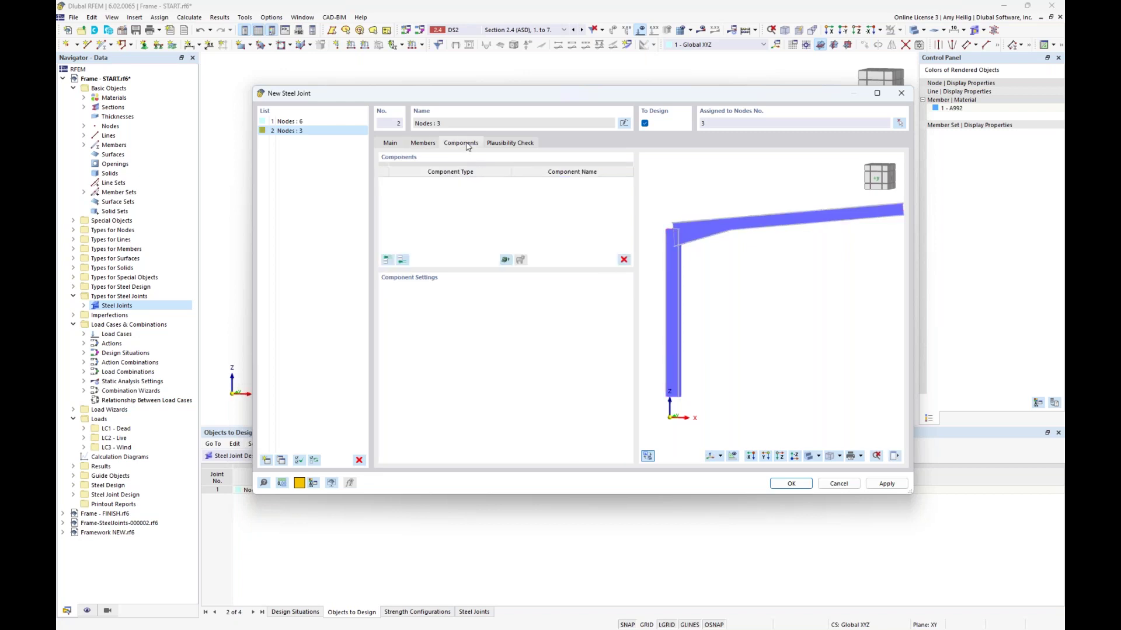
pyautogui.click(505, 262)
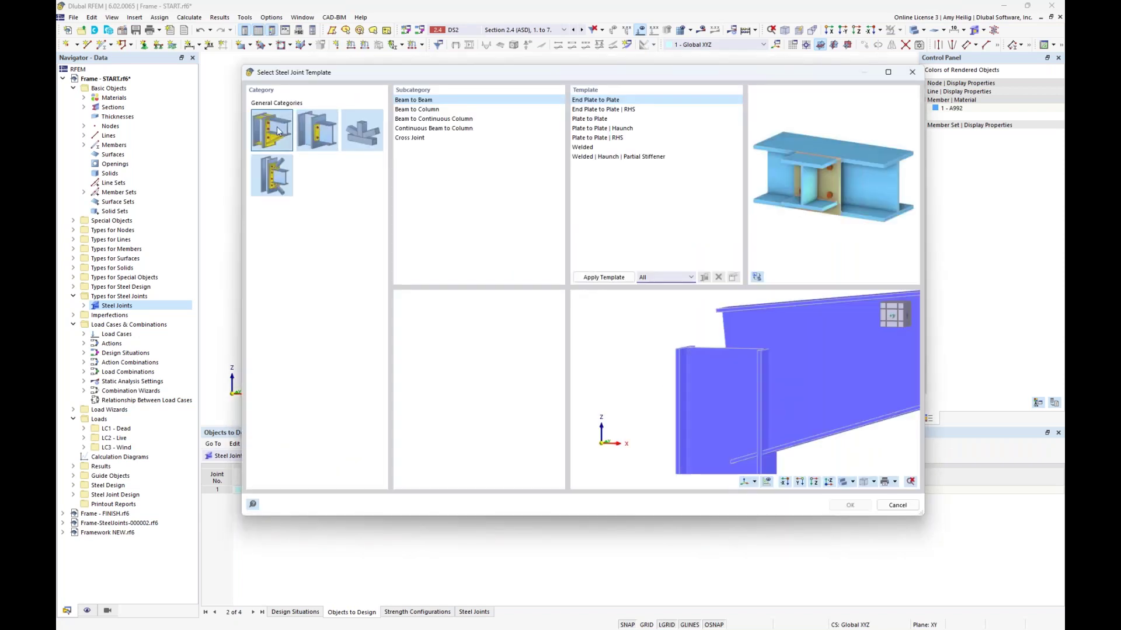
pyautogui.click(411, 114)
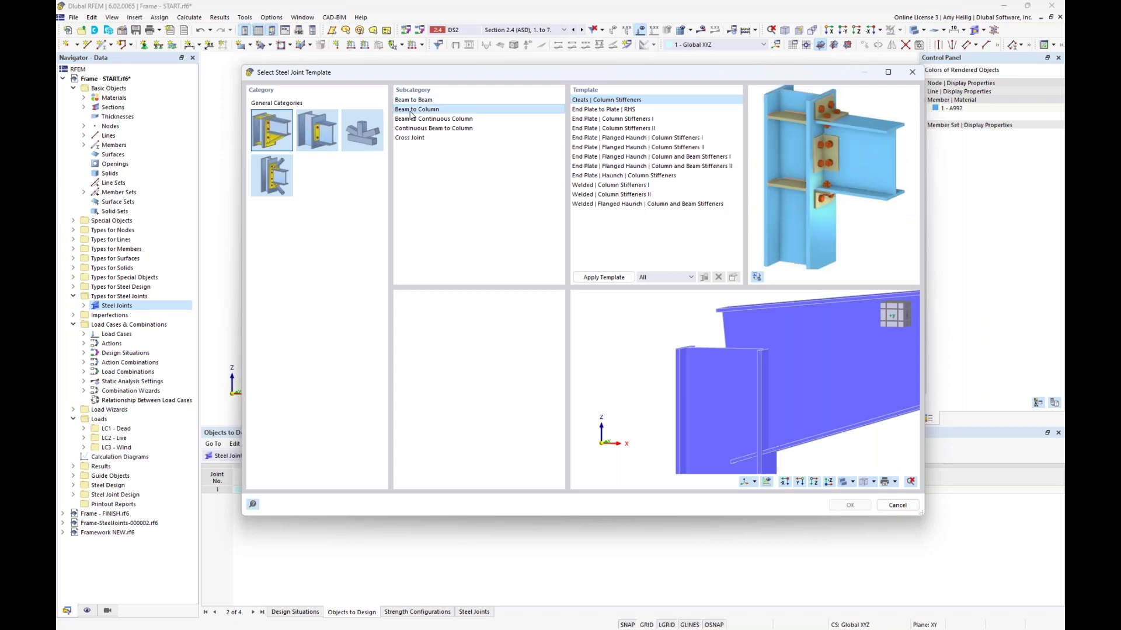
pyautogui.click(601, 110)
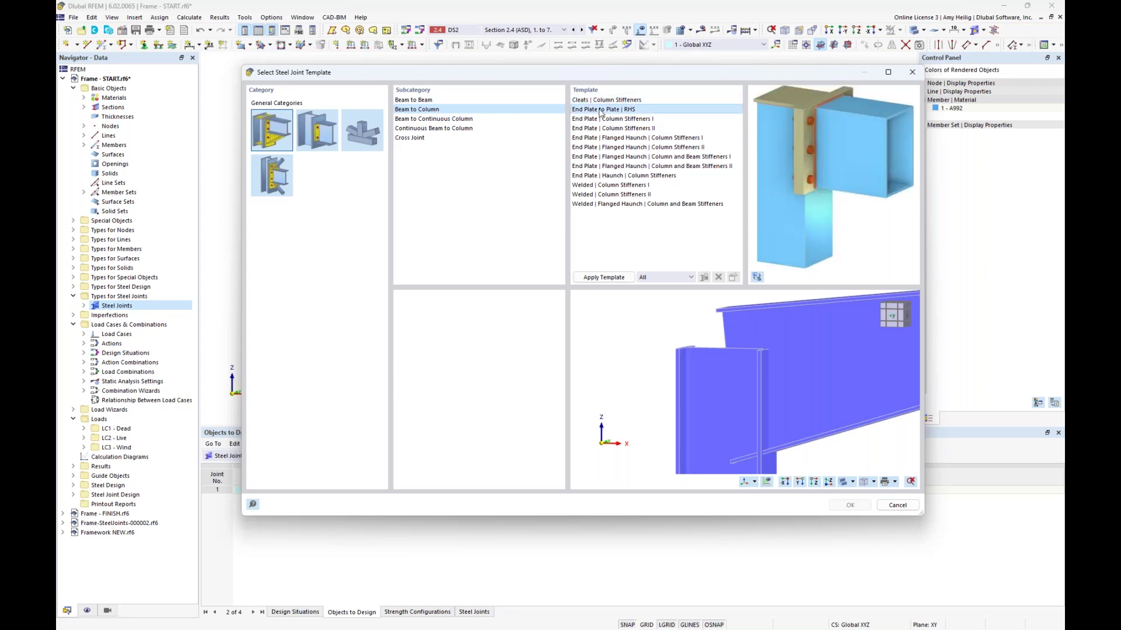
pyautogui.click(600, 120)
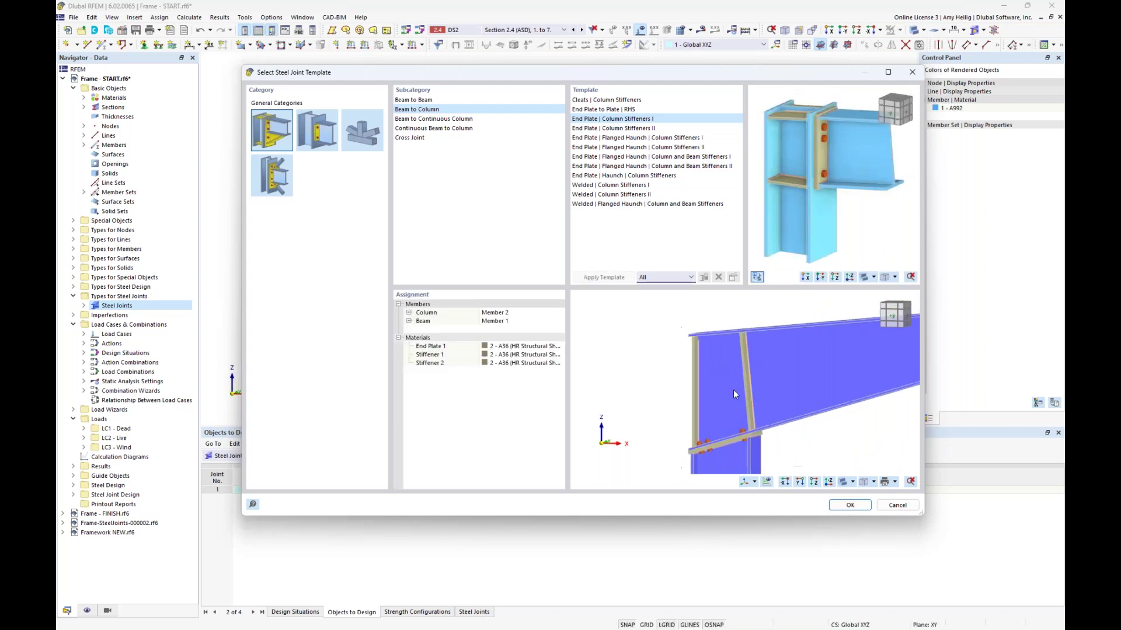
# Step: Swap the template's member assignment so Member 1 is the column and Member 2 the beam, and accept the template
pyautogui.moveTo(734, 395); pyautogui.dragTo(685, 359, button='middle')
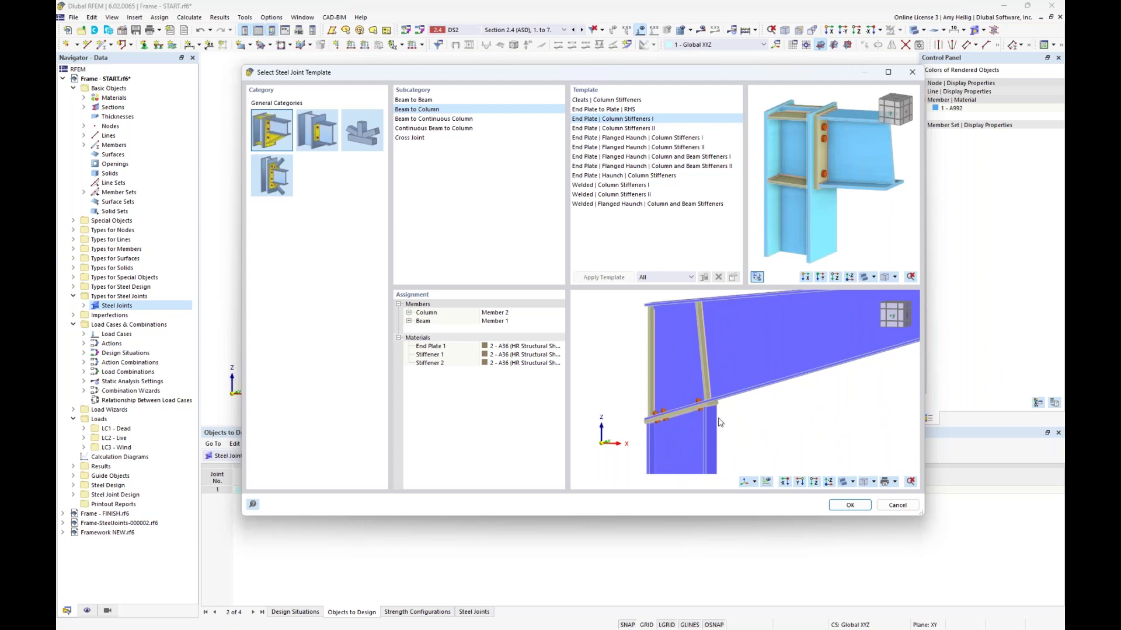
pyautogui.moveTo(750, 424)
pyautogui.keyDown('ctrl'); pyautogui.mouseDown(button='middle')
pyautogui.moveTo(724, 359)
pyautogui.moveTo(759, 432)
pyautogui.moveTo(746, 435)
pyautogui.mouseUp(button='middle'); pyautogui.keyUp('ctrl')
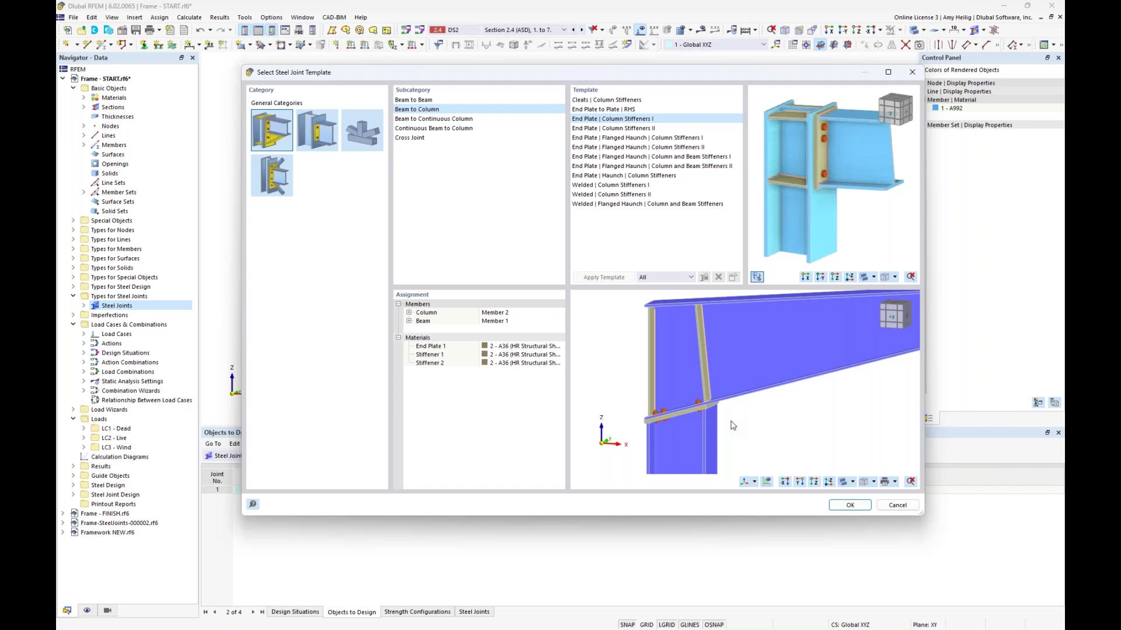
pyautogui.click(505, 315)
pyautogui.click(506, 315)
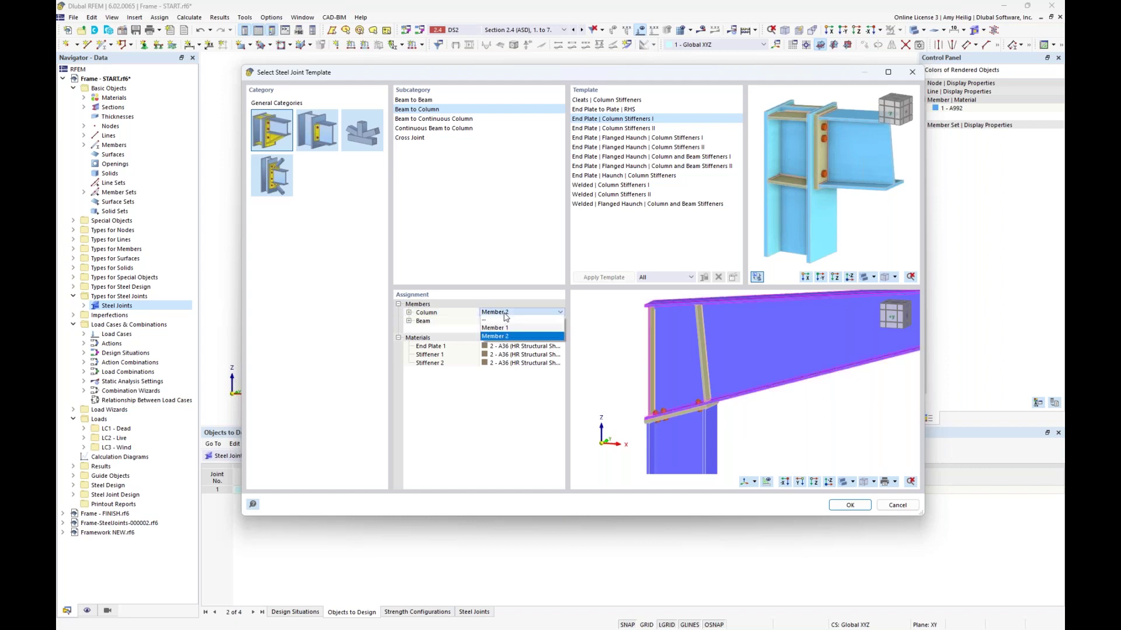
pyautogui.click(506, 329)
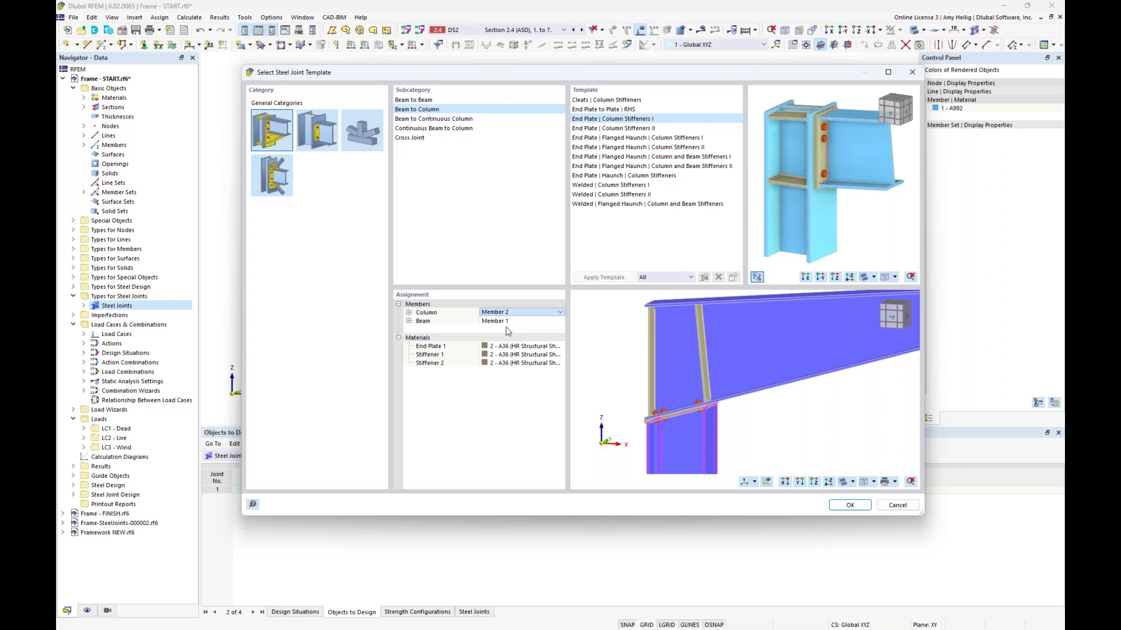
pyautogui.click(508, 321)
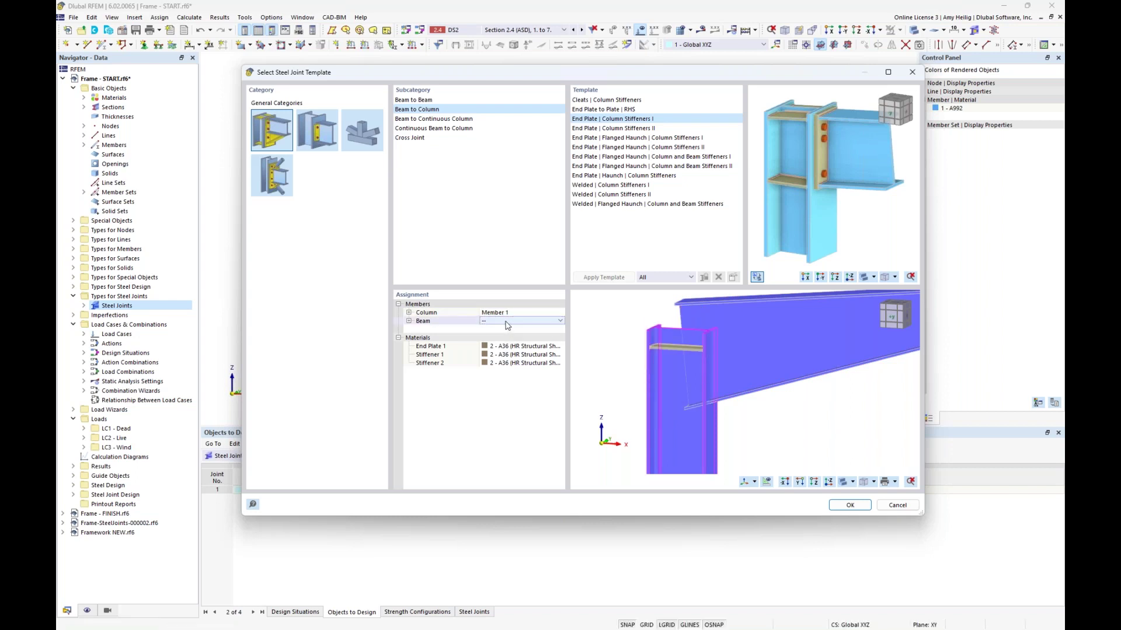
pyautogui.click(508, 321)
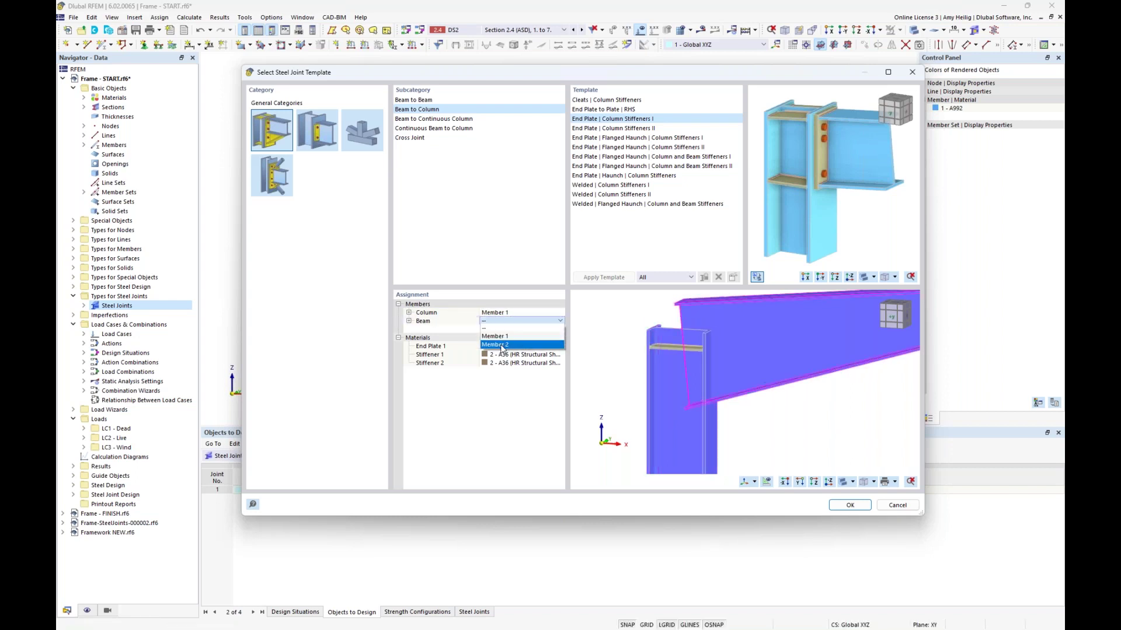
pyautogui.click(502, 345)
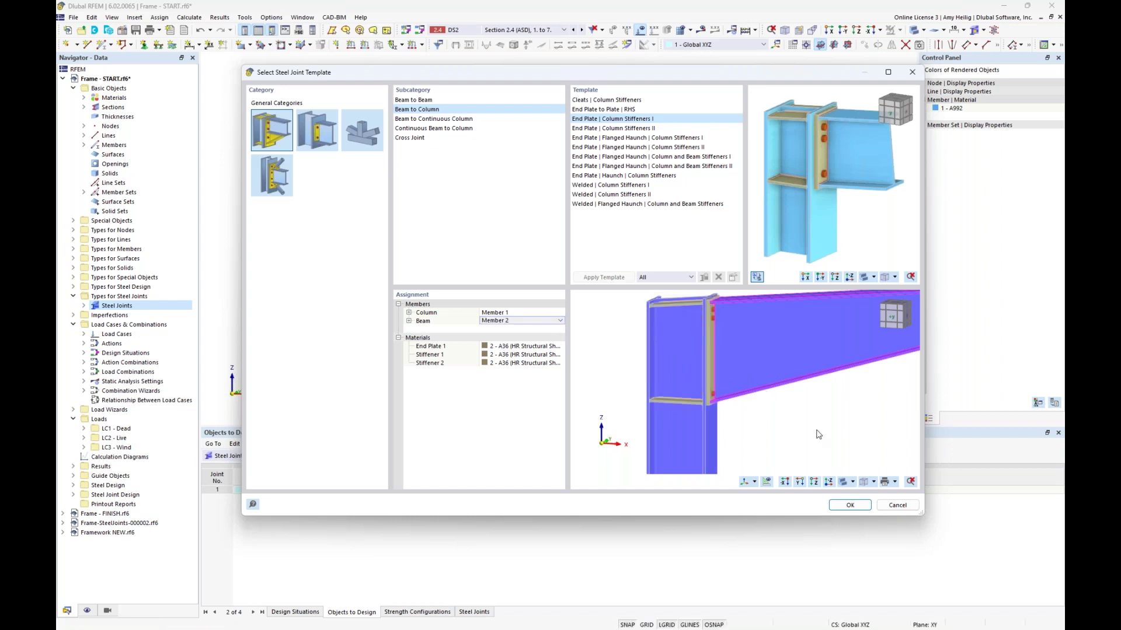
pyautogui.click(848, 505)
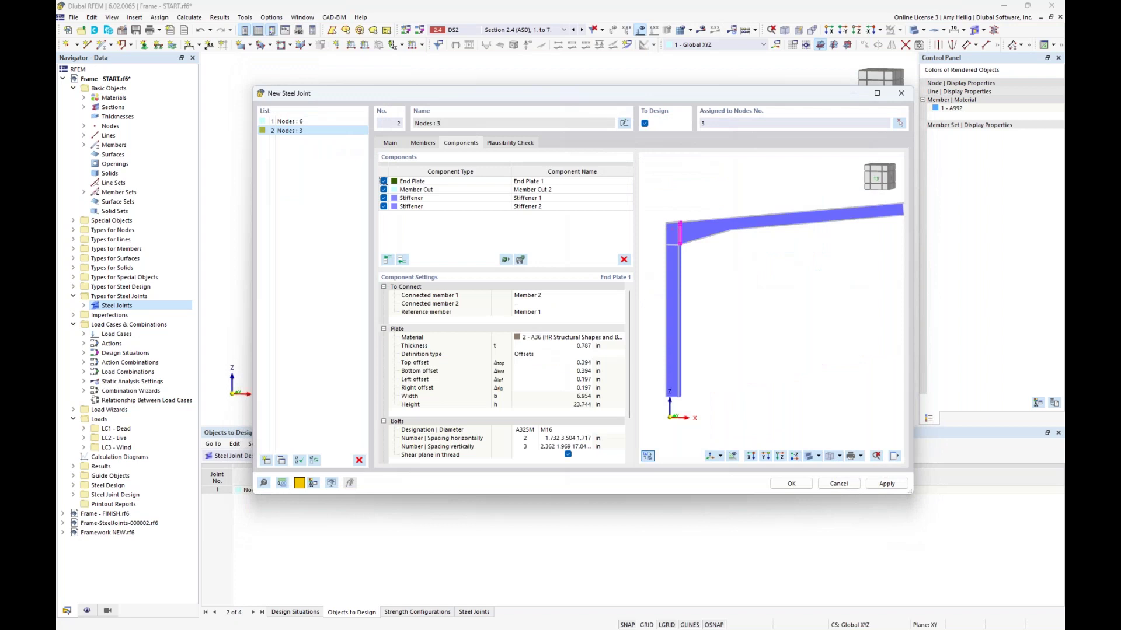
# Step: Review the end plate's connected and reference members and set the plate thickness to 0.75 in
pyautogui.scroll(5, 688, 238)
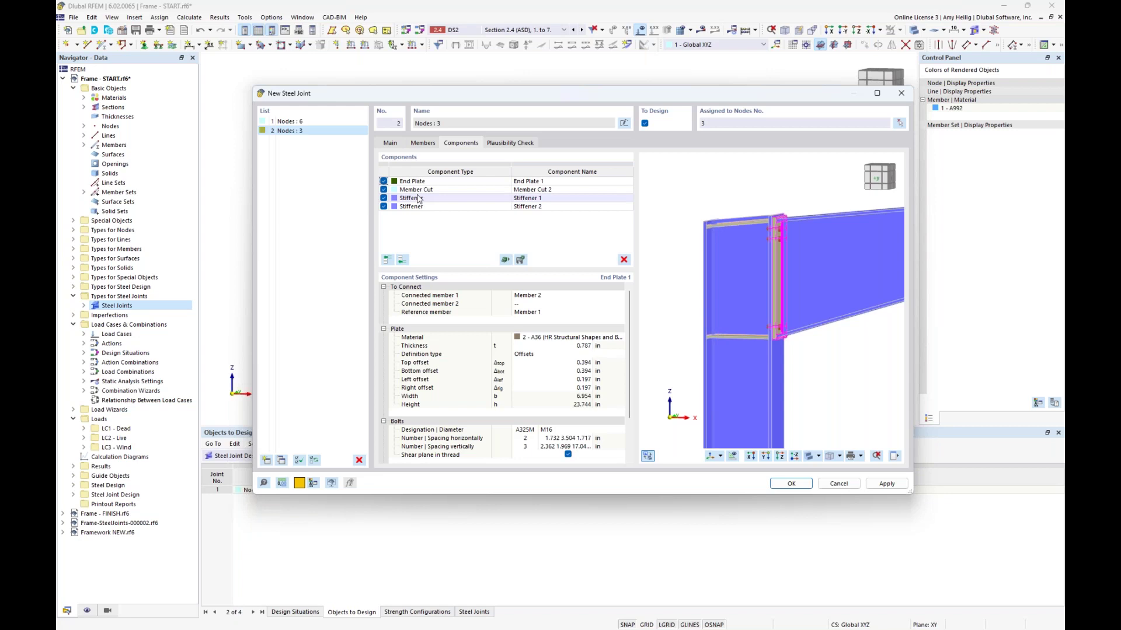
pyautogui.click(444, 182)
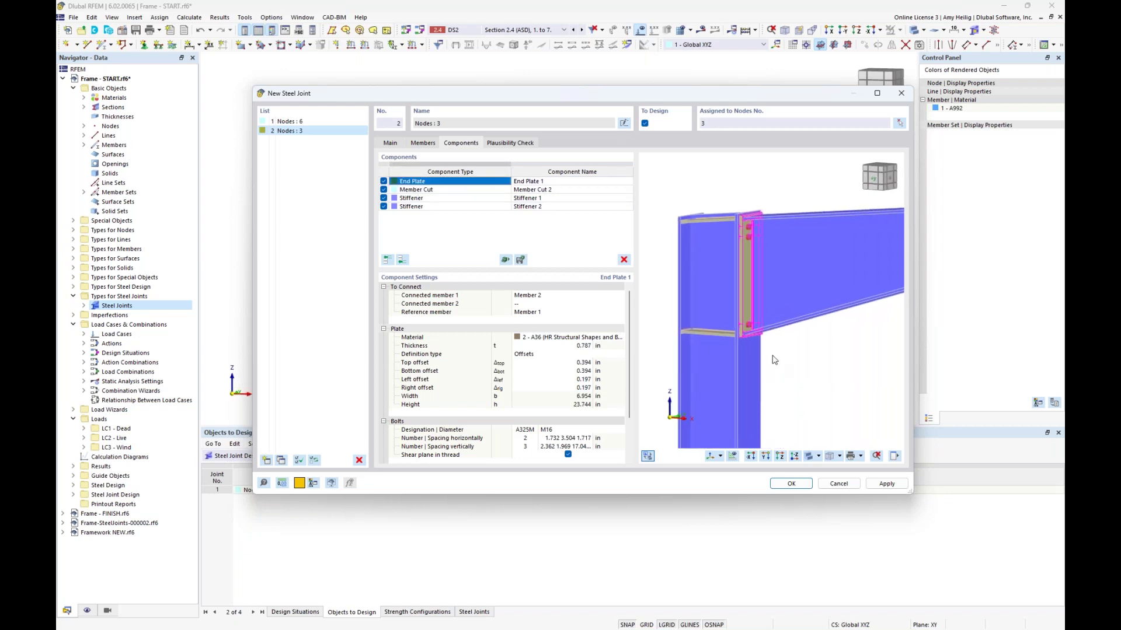
pyautogui.click(754, 338)
pyautogui.click(562, 298)
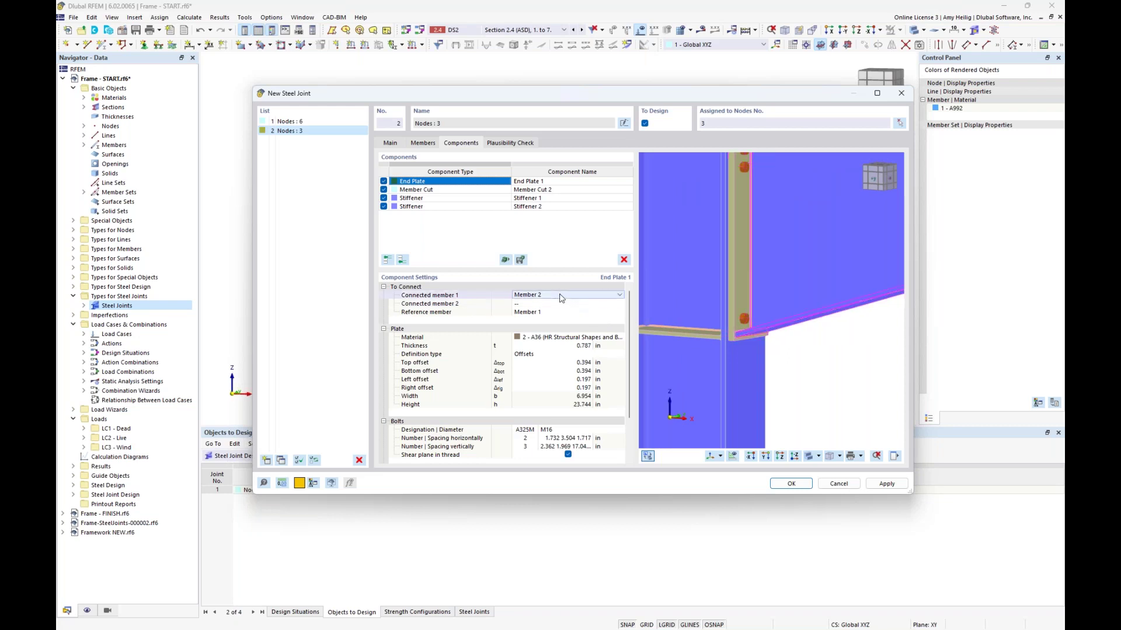
pyautogui.scroll(-2, 776, 274)
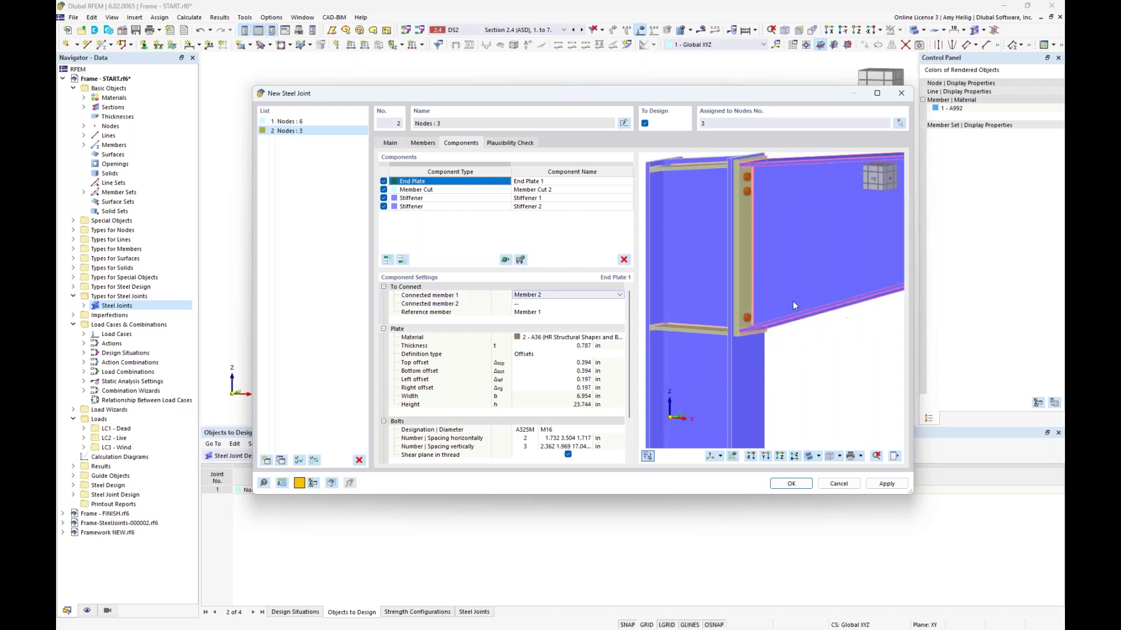
pyautogui.click(558, 312)
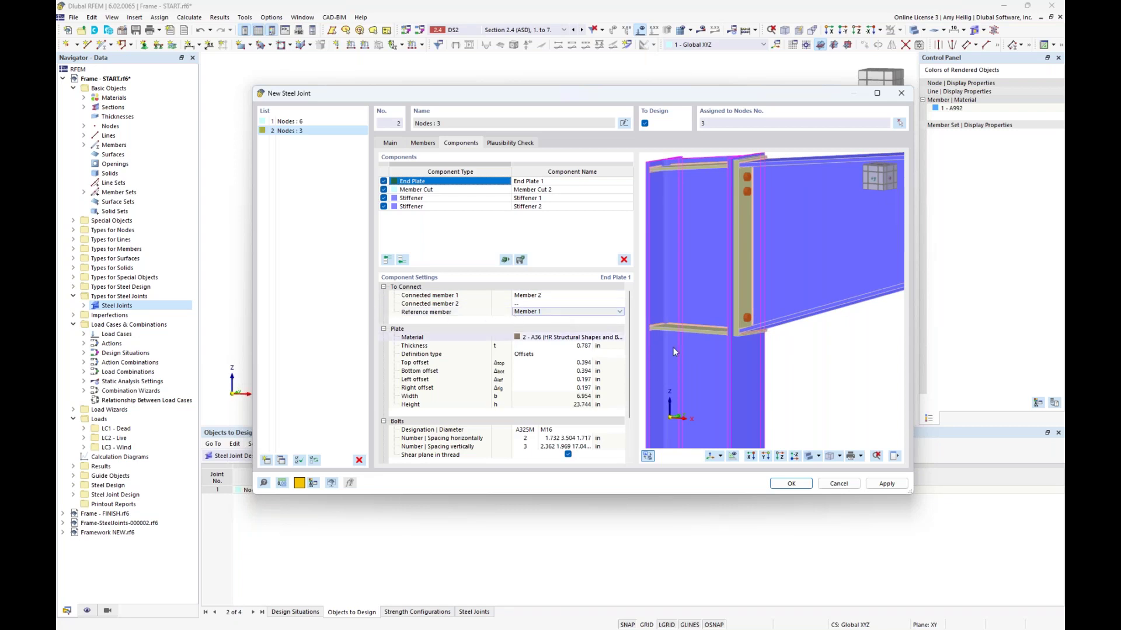
pyautogui.click(559, 346)
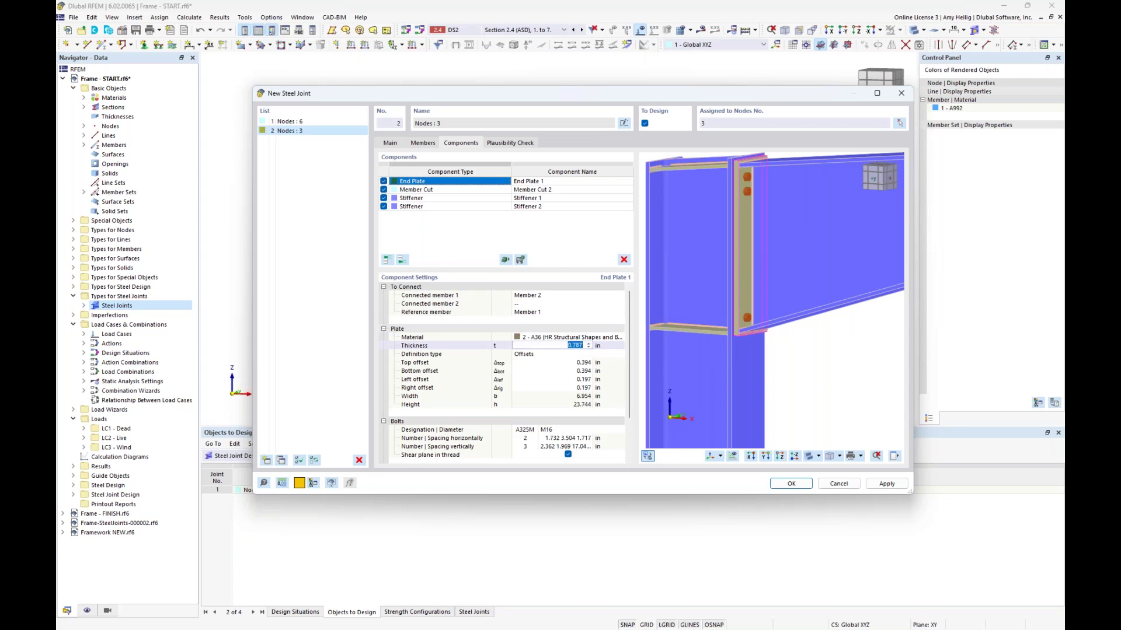
pyautogui.write('0.75')
pyautogui.press('Return')
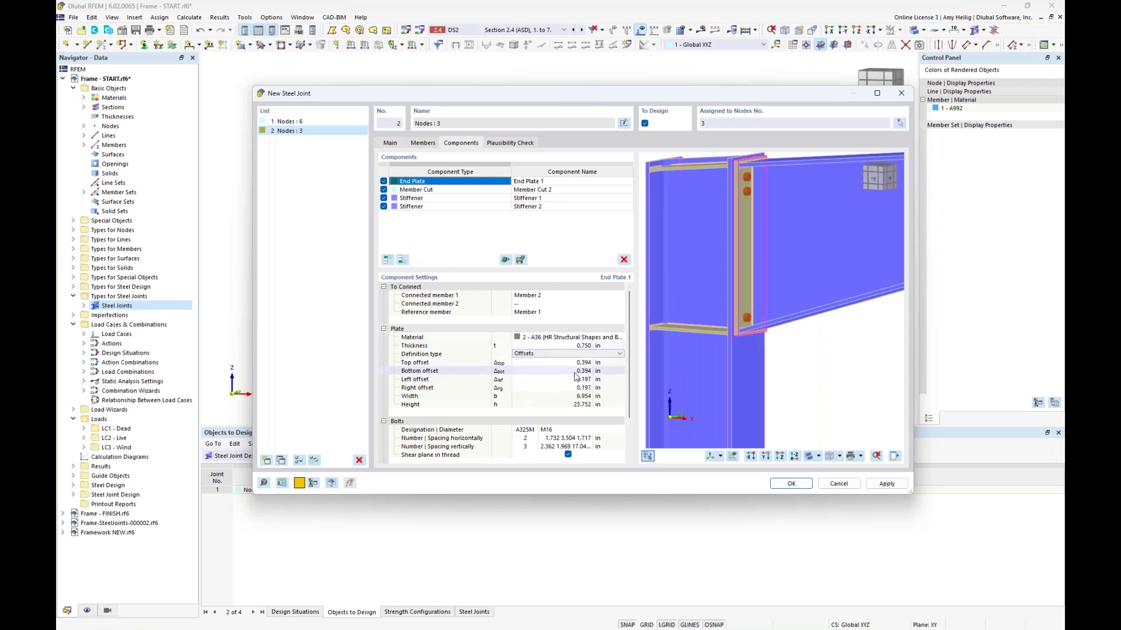
# Step: Set the end plate's top offset to 0.5 in and bottom offset to 1.0 in
pyautogui.scroll(5, 747, 256)
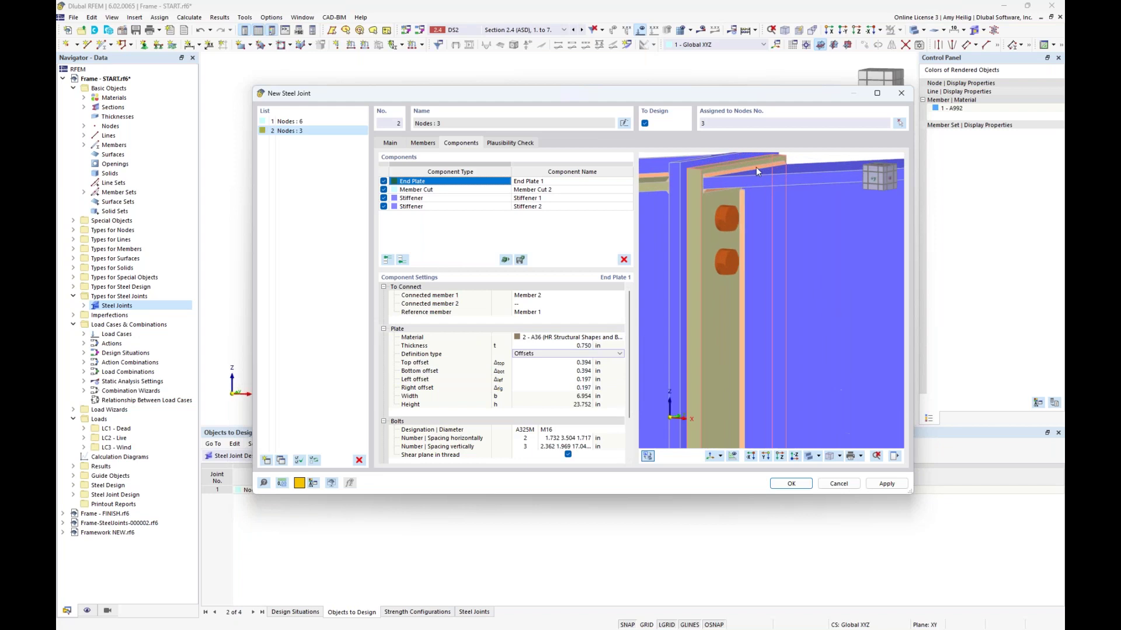
pyautogui.scroll(-3, 737, 221)
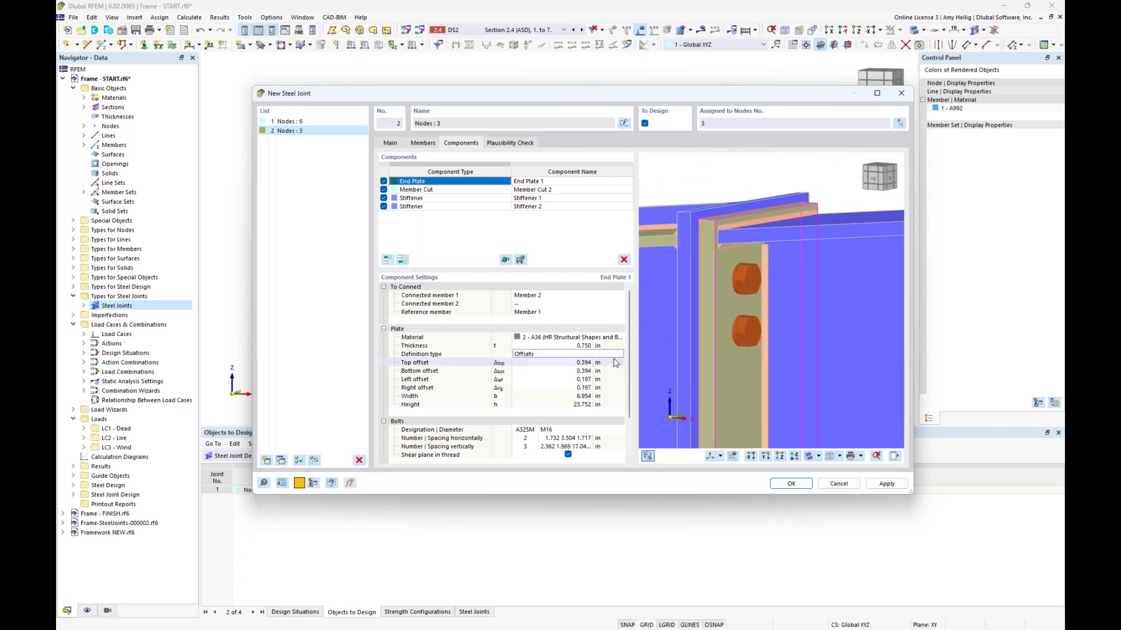
pyautogui.click(579, 365)
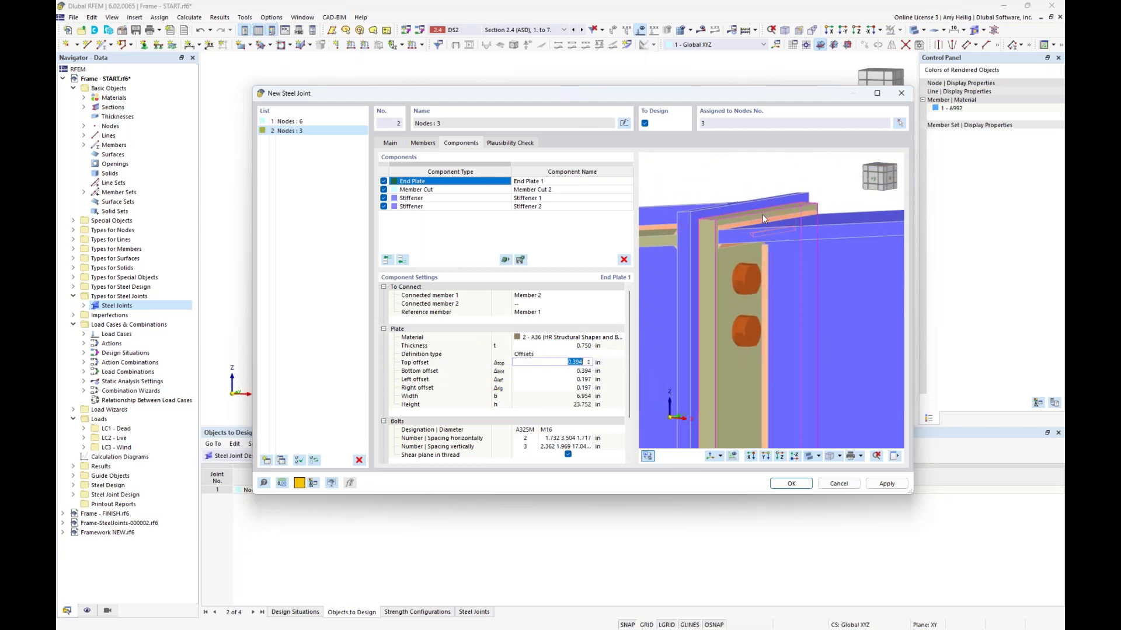
pyautogui.write('0.5')
pyautogui.press('Tab')
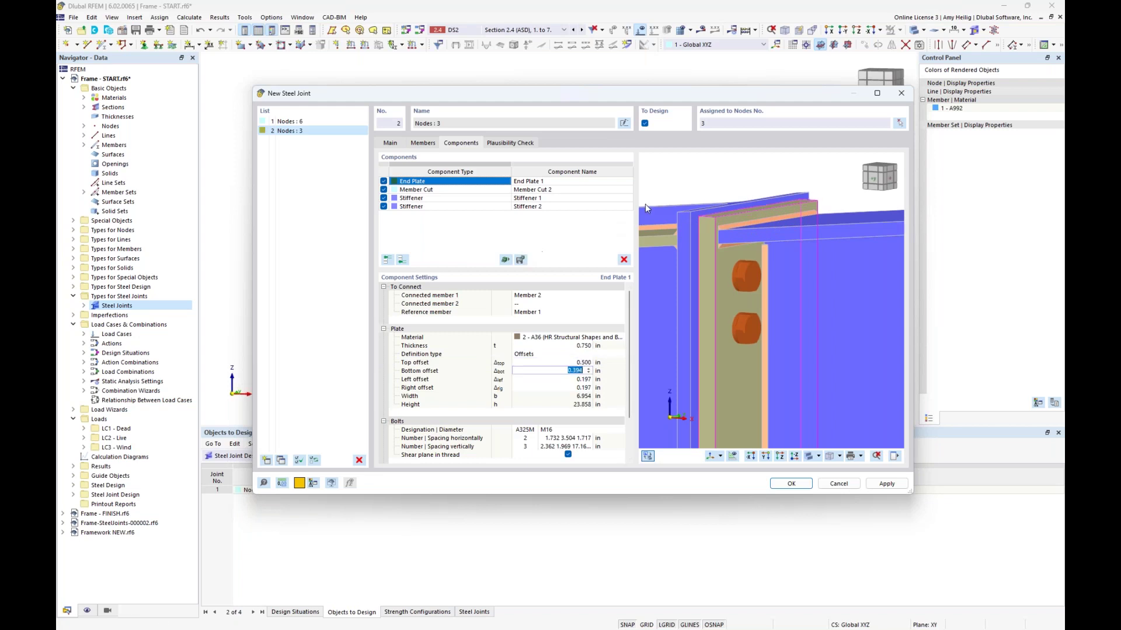
pyautogui.scroll(-3, 773, 366)
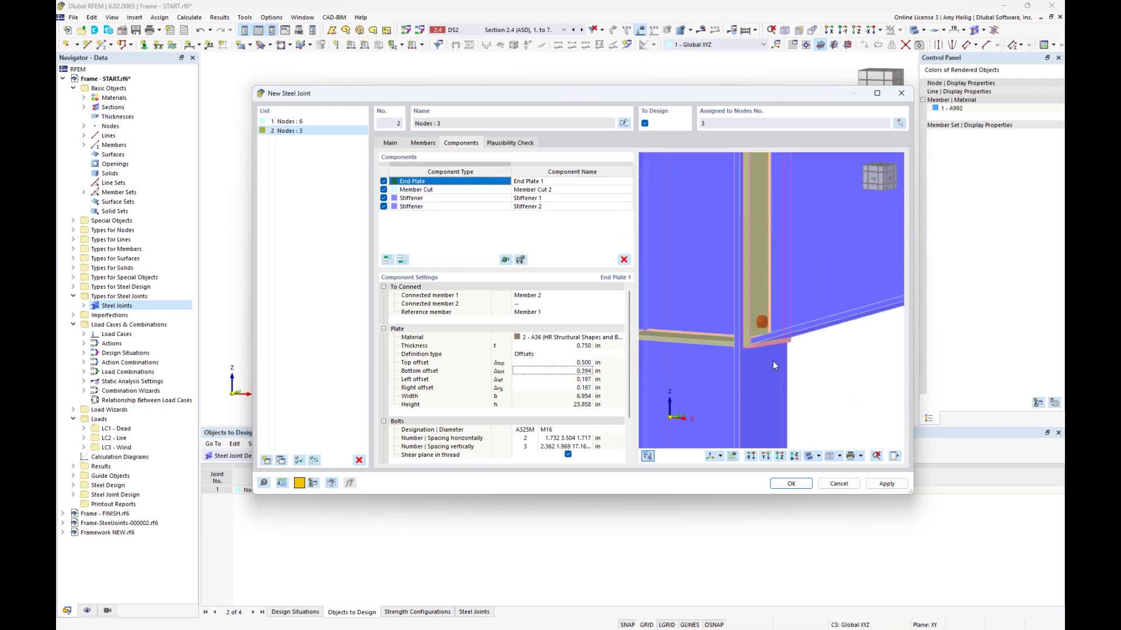
pyautogui.scroll(2, 767, 354)
pyautogui.click(570, 372)
pyautogui.write('1.0')
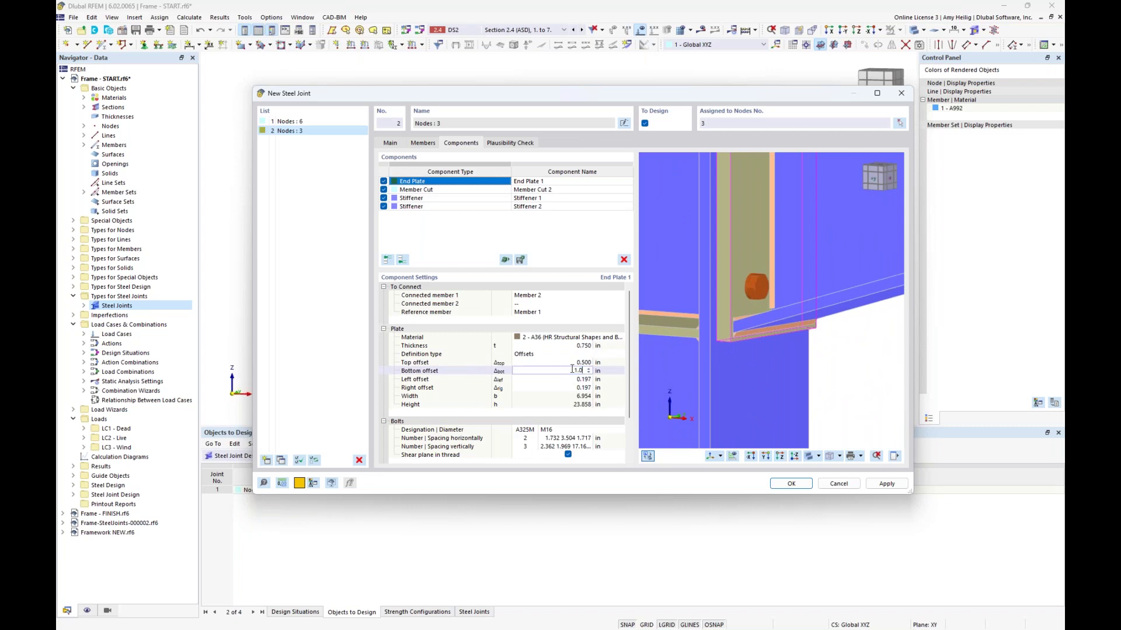
pyautogui.press('Tab')
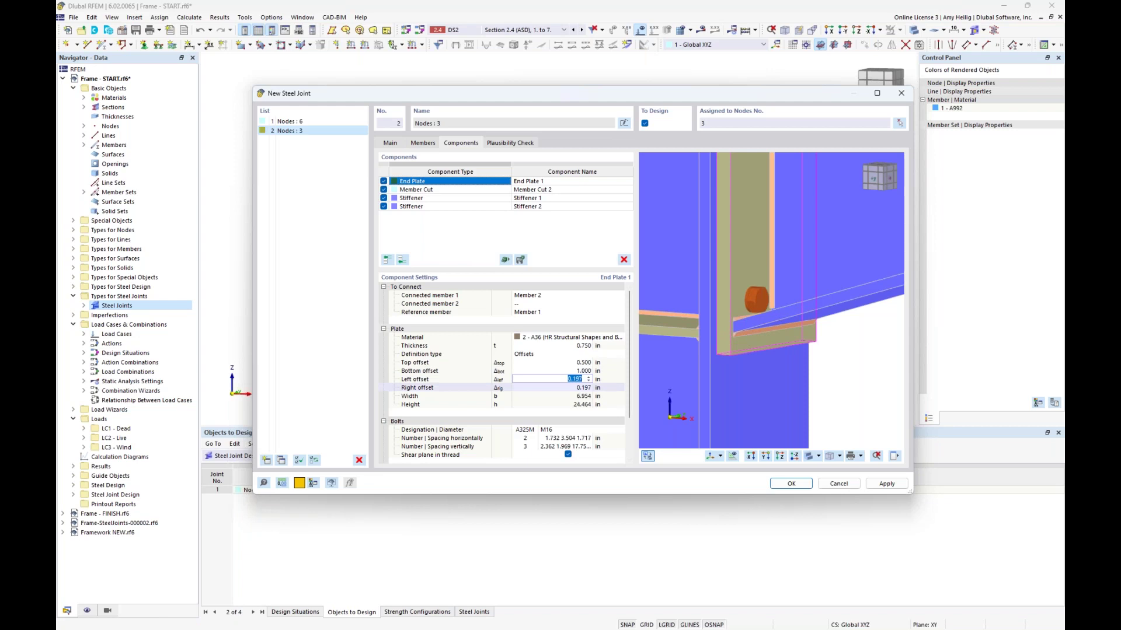
# Step: Set the end plate's left and right offsets to 0.25 in each
pyautogui.write('0.25')
pyautogui.press('Tab')
pyautogui.write('0.25')
pyautogui.press('Return')
pyautogui.click(417, 379)
# Step: Change the end plate bolts to designation A325 with a 7/8" diameter
pyautogui.scroll(-3, 756, 271)
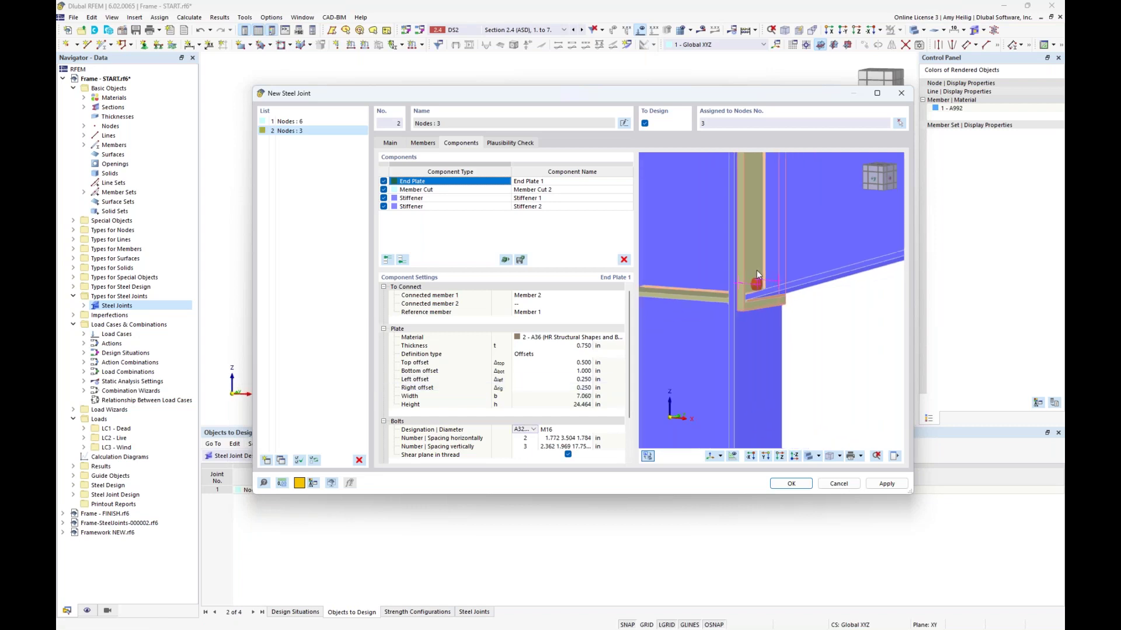
pyautogui.moveTo(757, 270); pyautogui.dragTo(801, 387, button='middle')
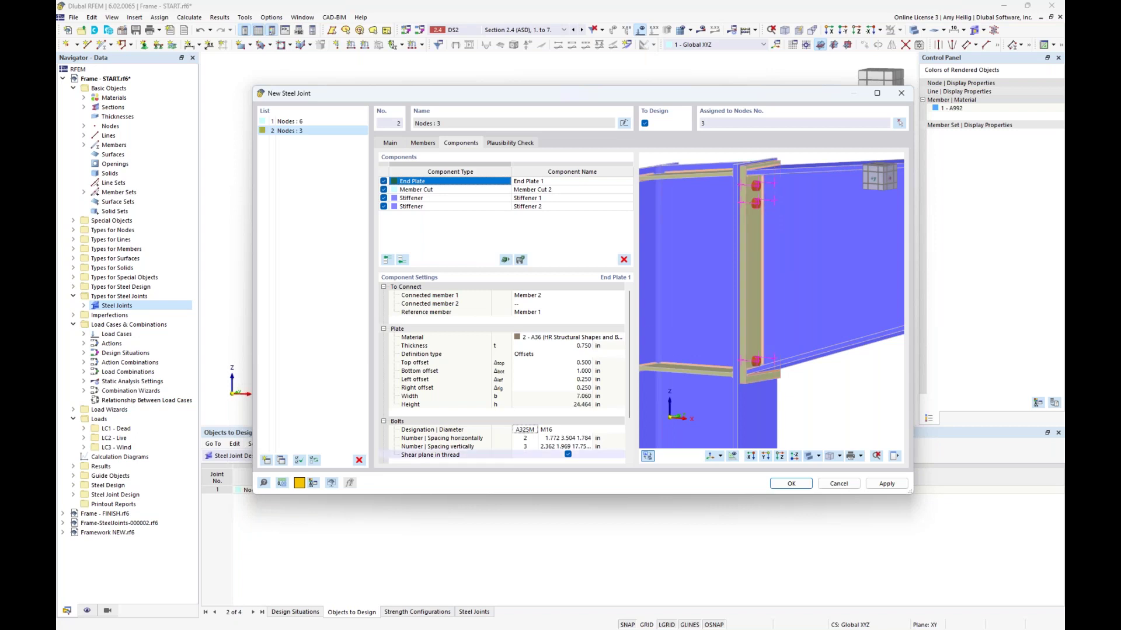
pyautogui.scroll(-2, 518, 419)
pyautogui.click(524, 384)
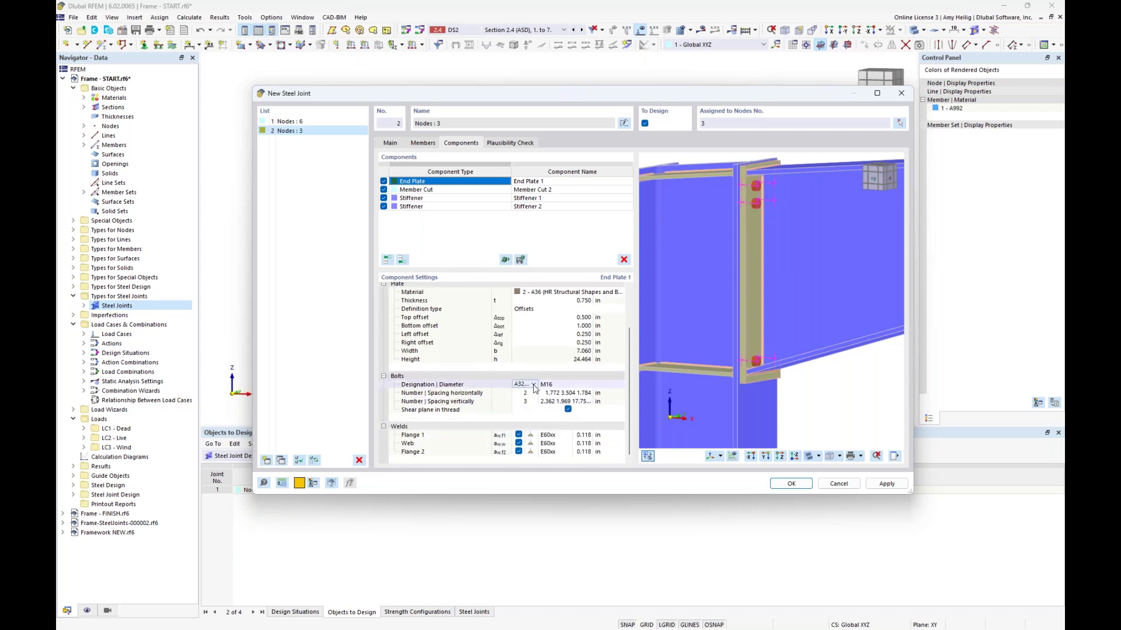
pyautogui.click(533, 384)
pyautogui.click(531, 392)
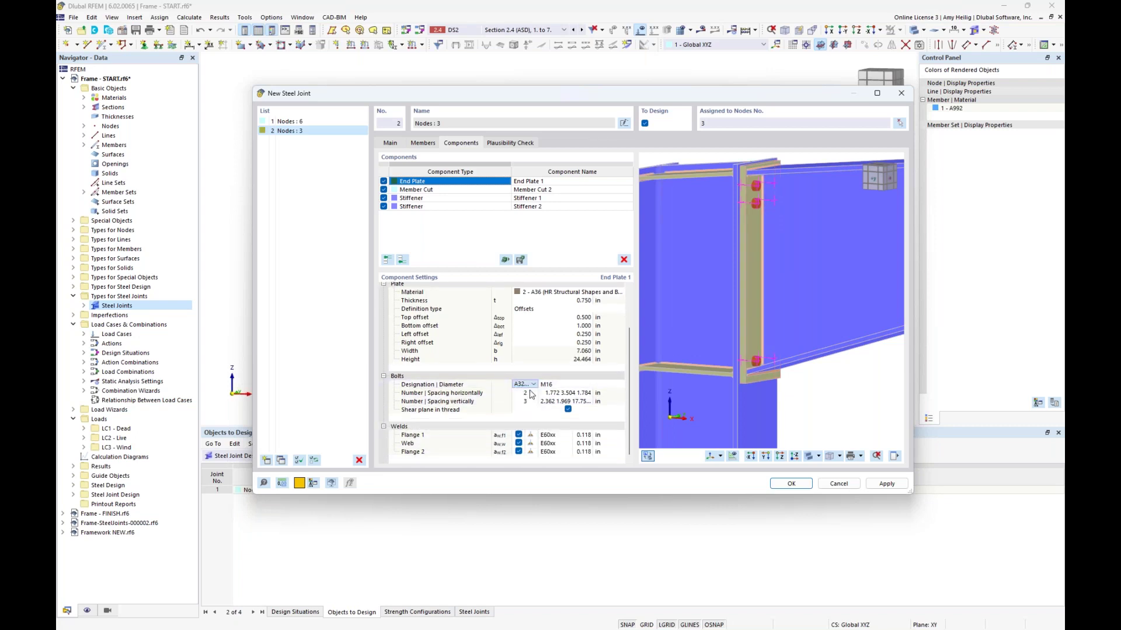
pyautogui.click(549, 386)
pyautogui.click(550, 386)
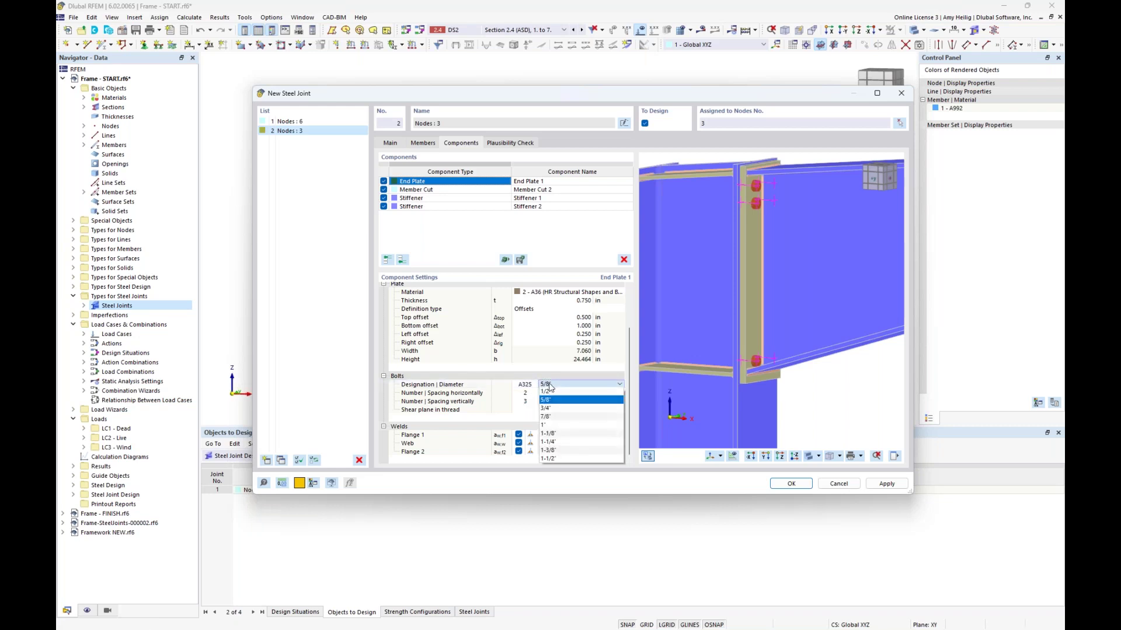
pyautogui.click(548, 418)
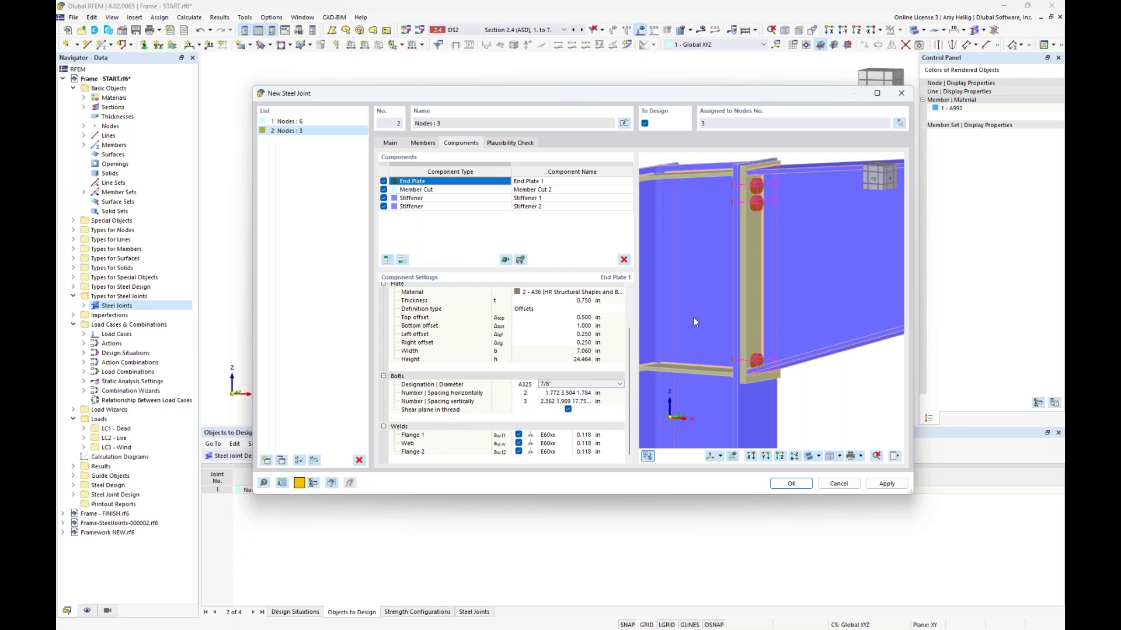
# Step: Set four vertical bolt rows on the end plate with spacings starting 3.5 5.5 5.5 5.5 in
pyautogui.keyDown('ctrl'); pyautogui.moveTo(854, 244); pyautogui.dragTo(769, 271, button='middle'); pyautogui.keyUp('ctrl')
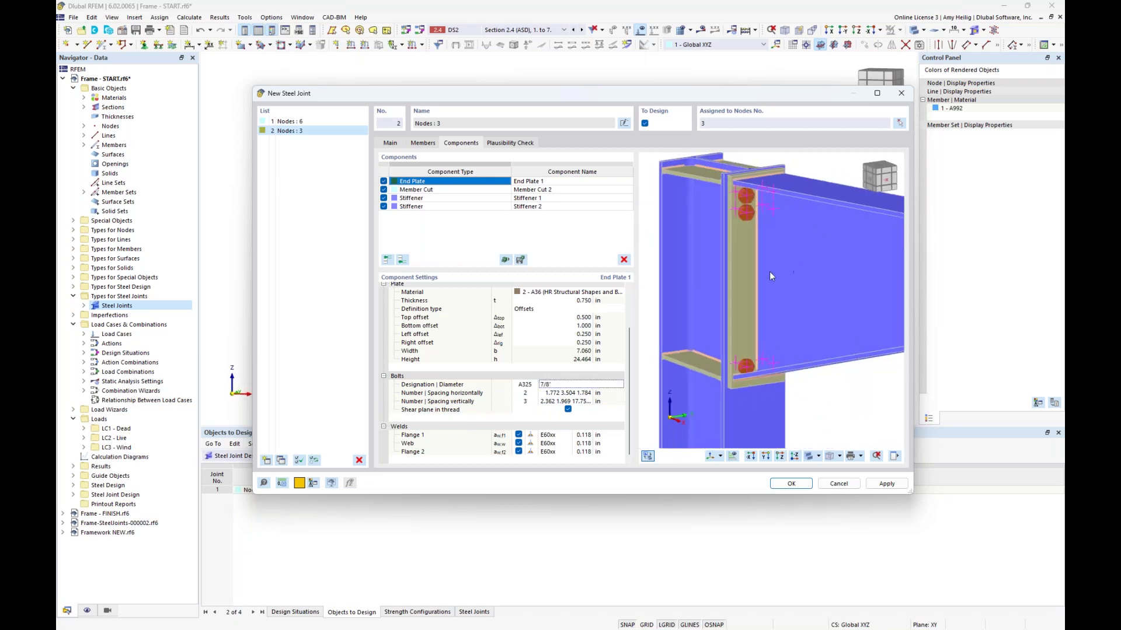
pyautogui.click(531, 404)
pyautogui.write('4')
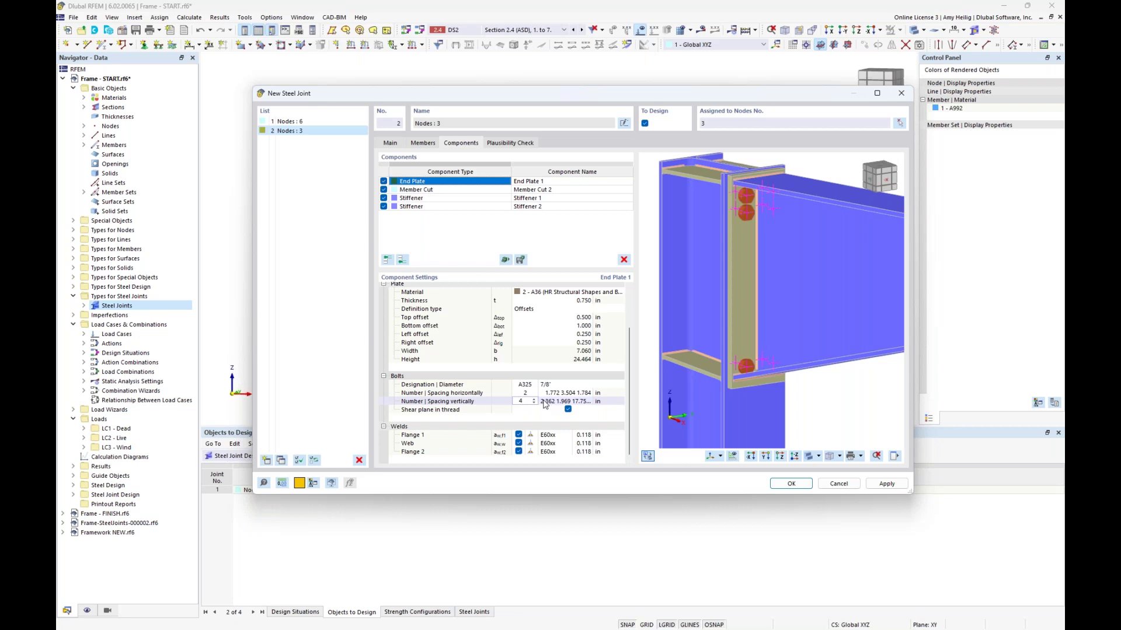
pyautogui.press('Tab')
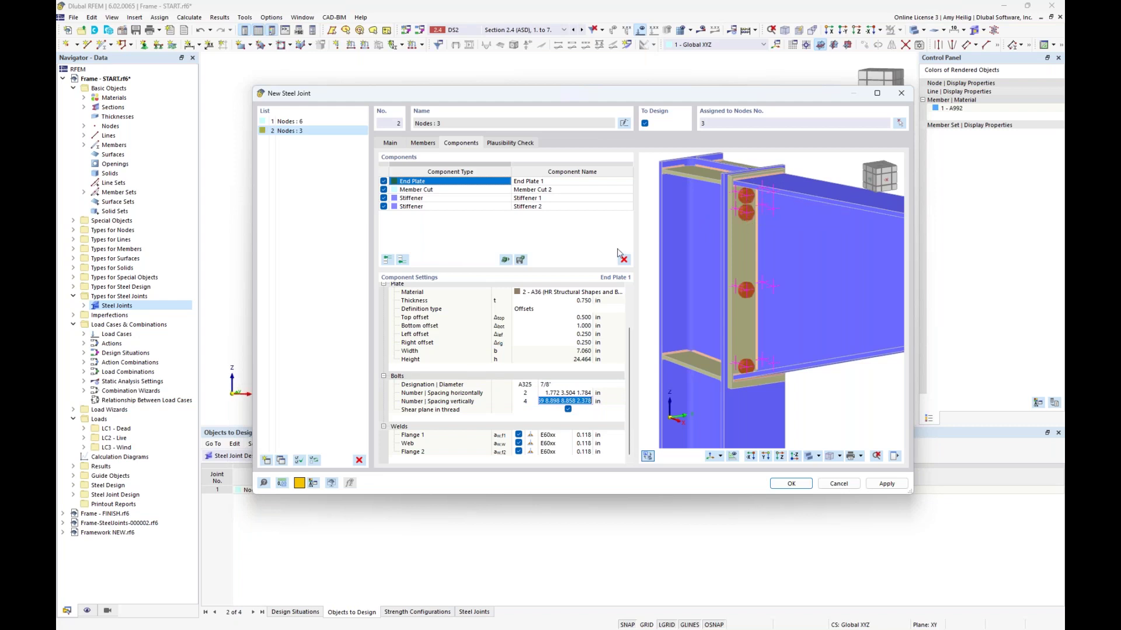
pyautogui.write('3')
pyautogui.write('5.5 5.5 5.5')
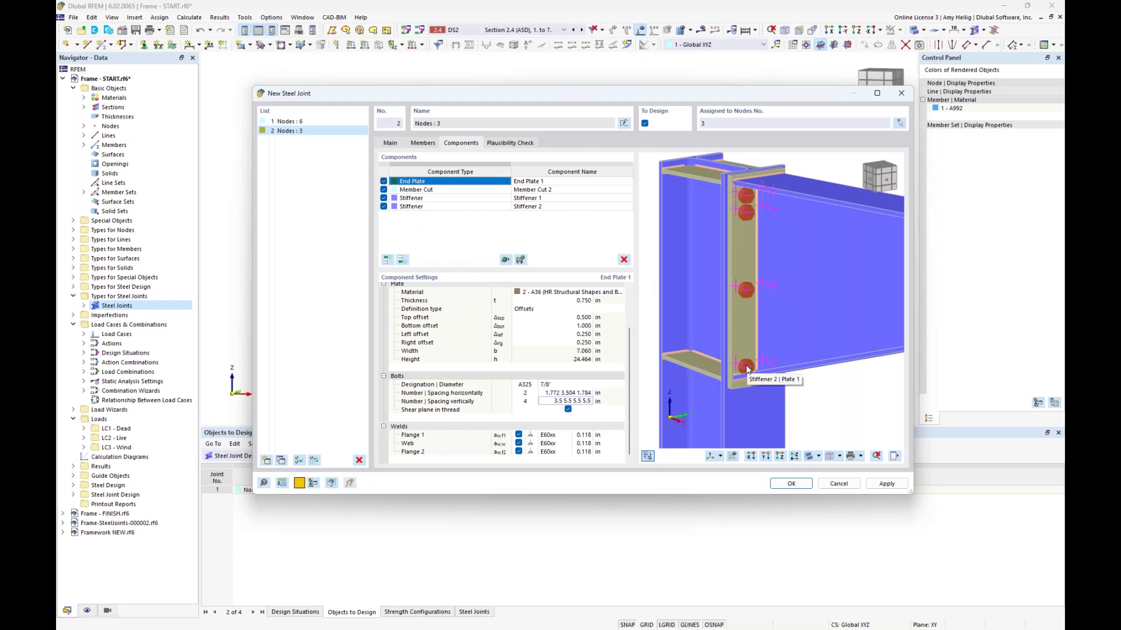
pyautogui.press('Return')
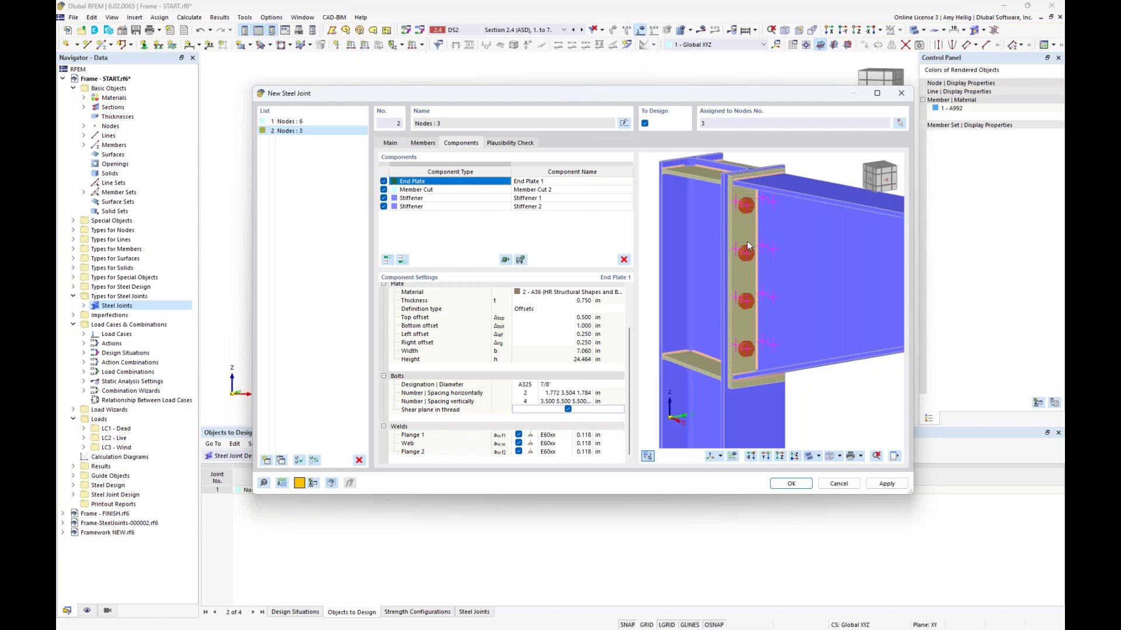
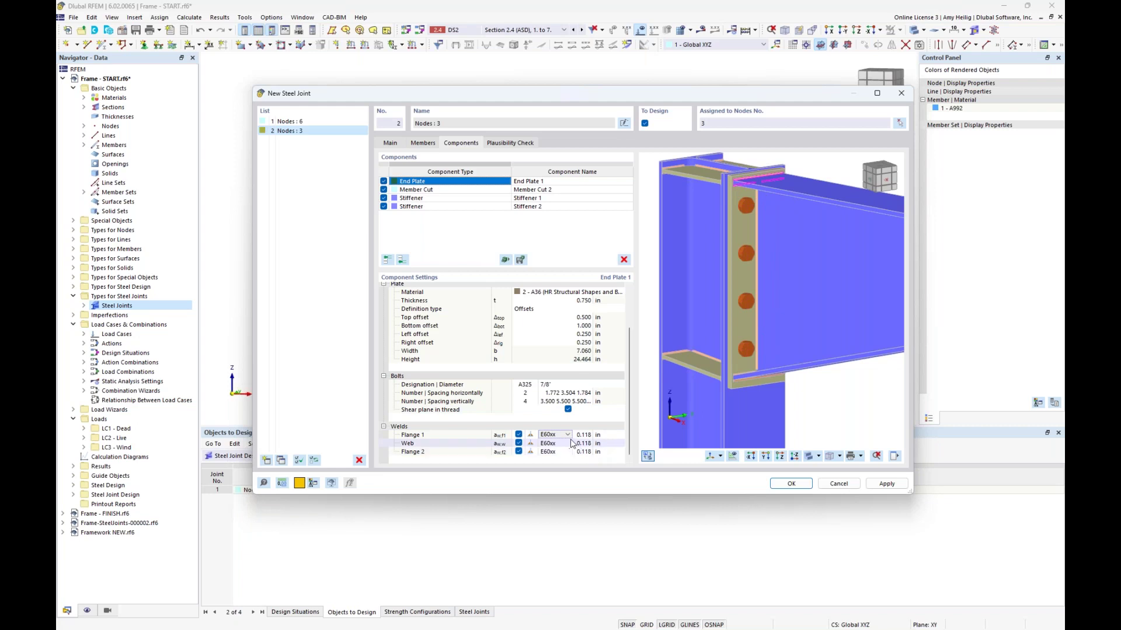
# Step: Set the end plate's Flange 1, Web and Flange 2 weld sizes to 0.25 in each
pyautogui.click(582, 435)
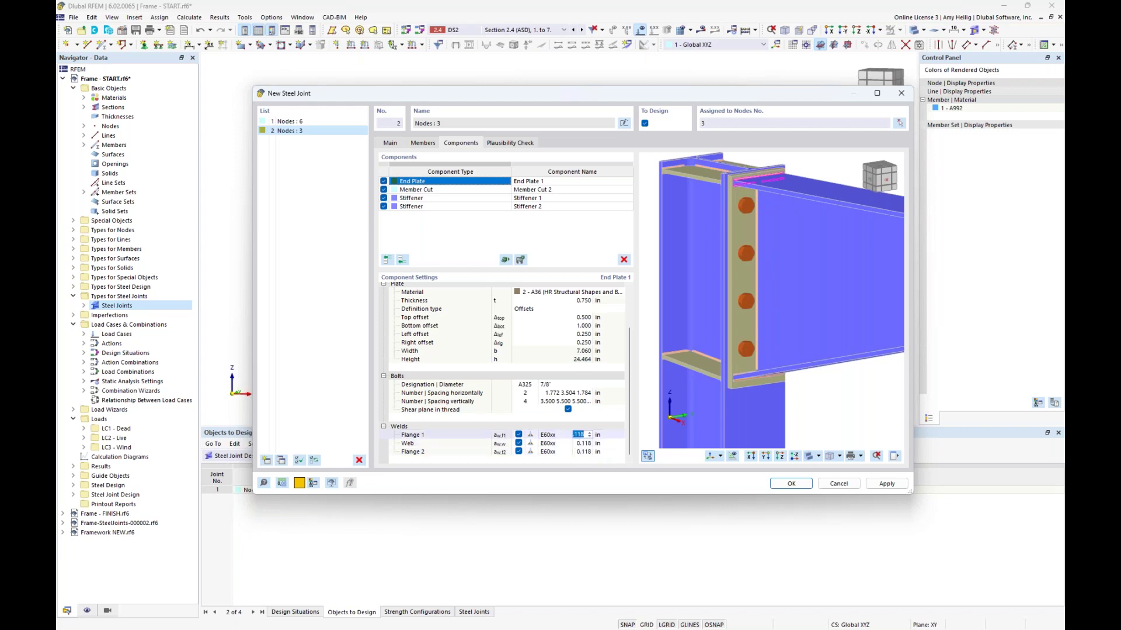
pyautogui.write('0.25')
pyautogui.click(582, 443)
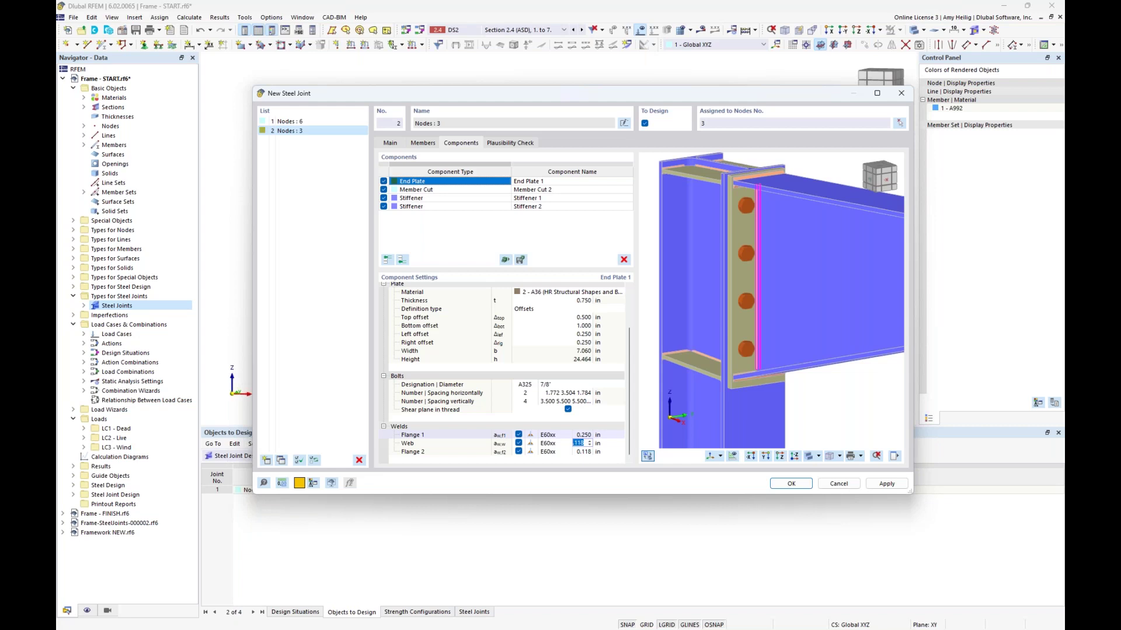
pyautogui.write('0.25')
pyautogui.press('Tab')
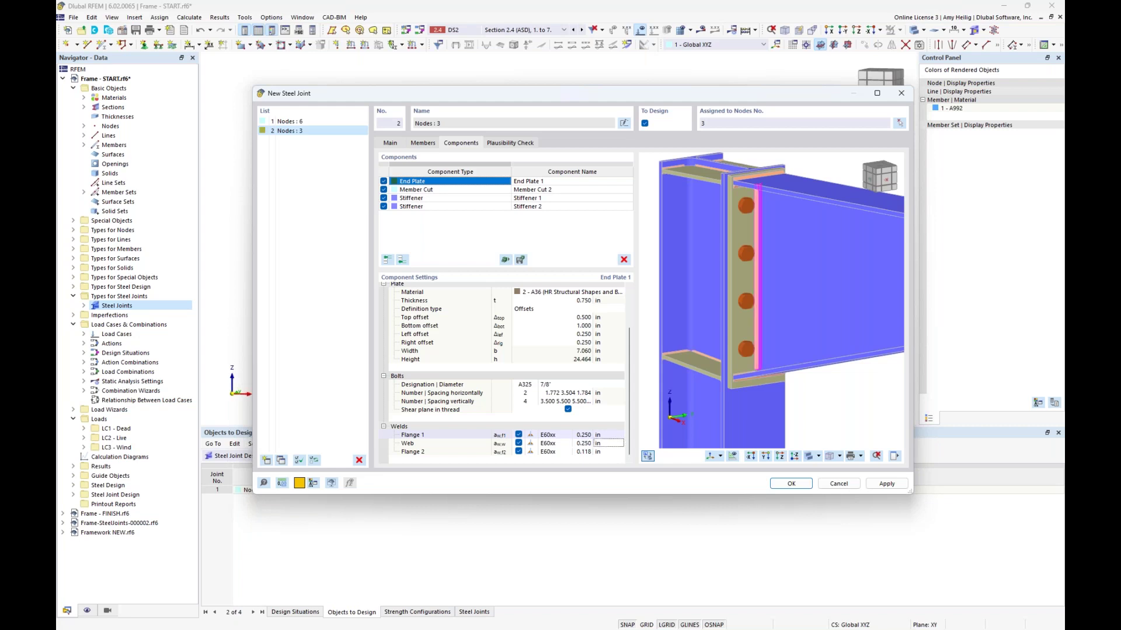
pyautogui.press('Tab')
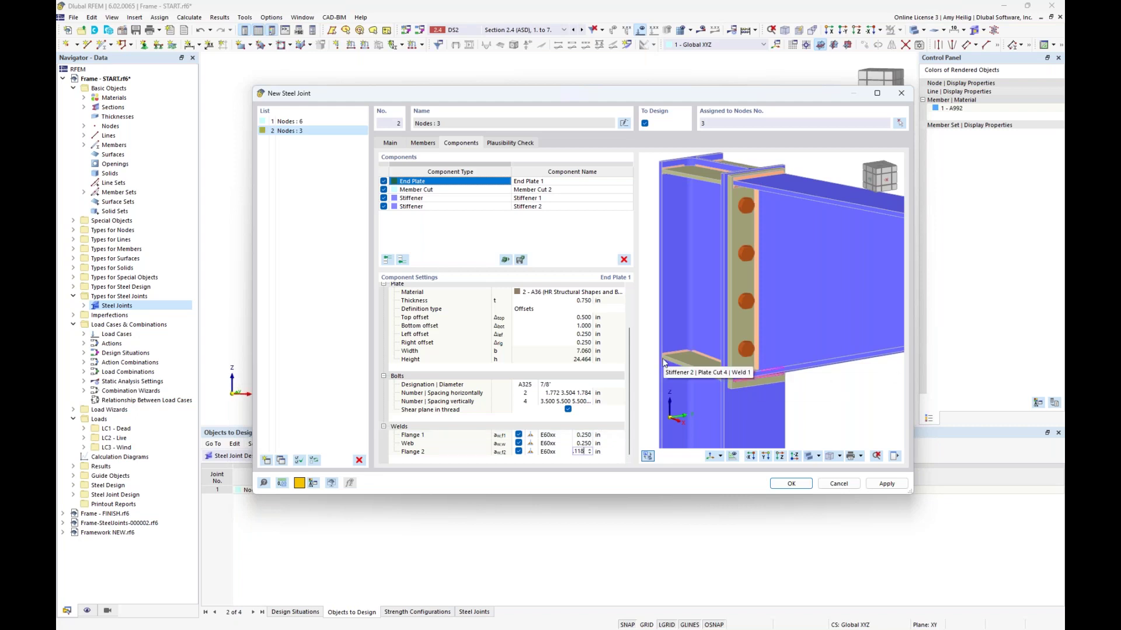
pyautogui.press('BackSpace')
pyautogui.write('0.25')
pyautogui.click(580, 435)
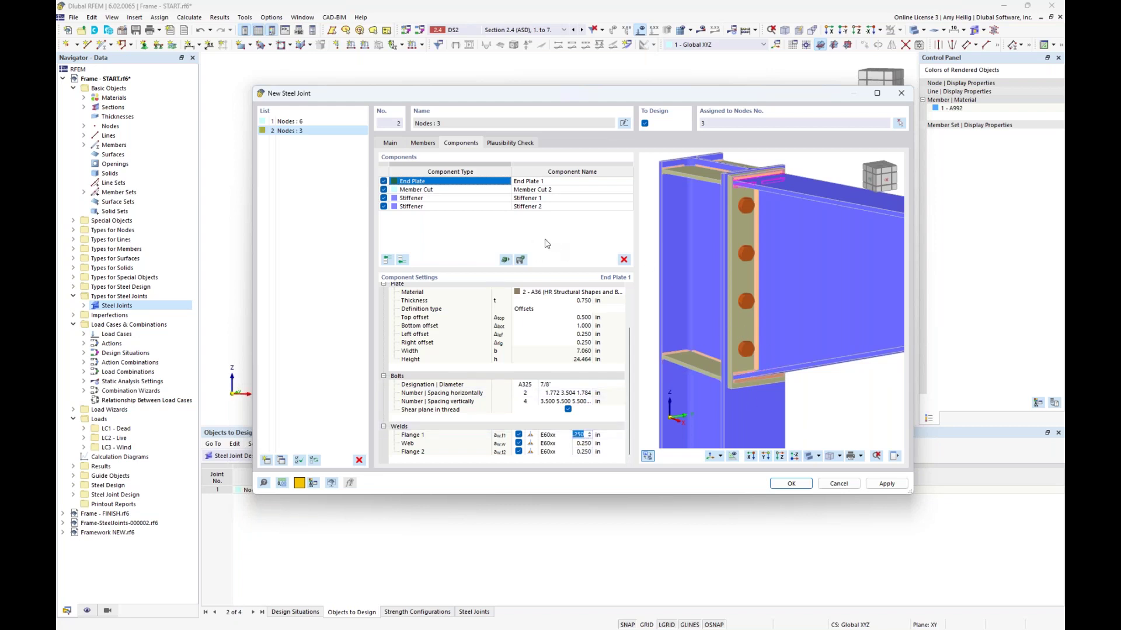
# Step: Deactivate the Member Cut component to inspect the column top without the cut, and reactivate it
pyautogui.click(467, 193)
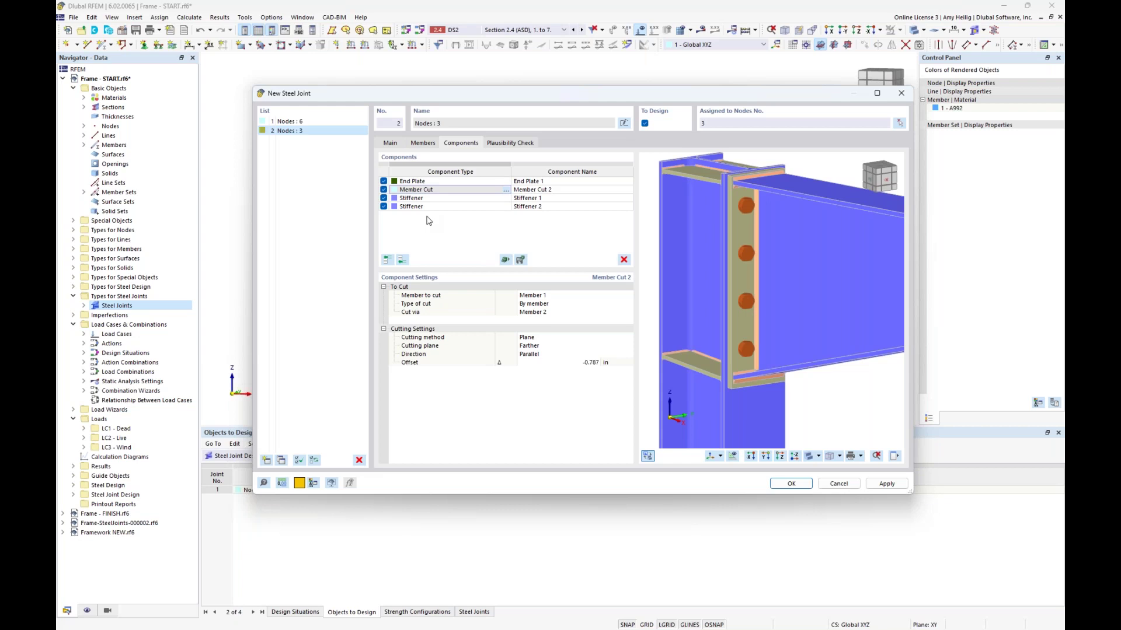
pyautogui.click(449, 191)
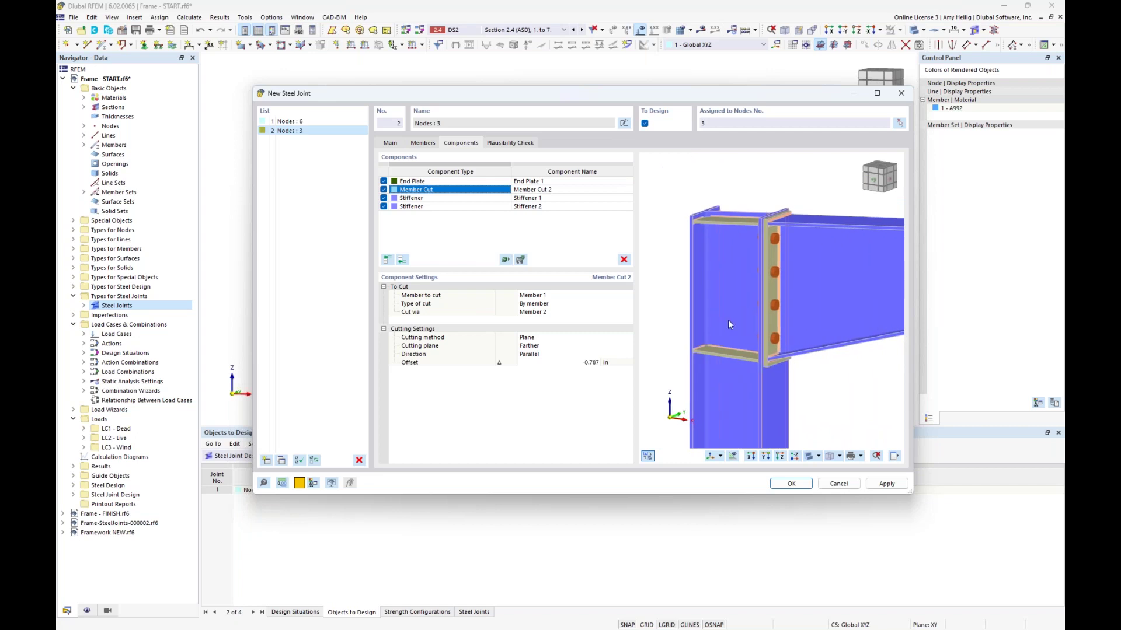
pyautogui.click(383, 190)
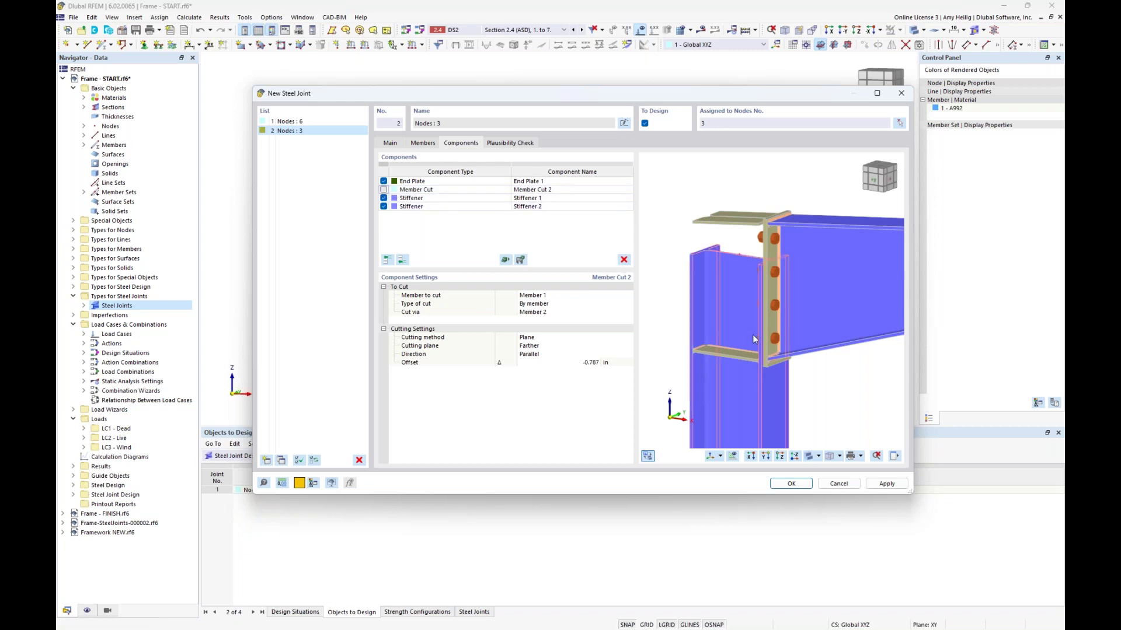
pyautogui.keyDown('ctrl'); pyautogui.moveTo(752, 329); pyautogui.dragTo(755, 275, button='middle'); pyautogui.keyUp('ctrl')
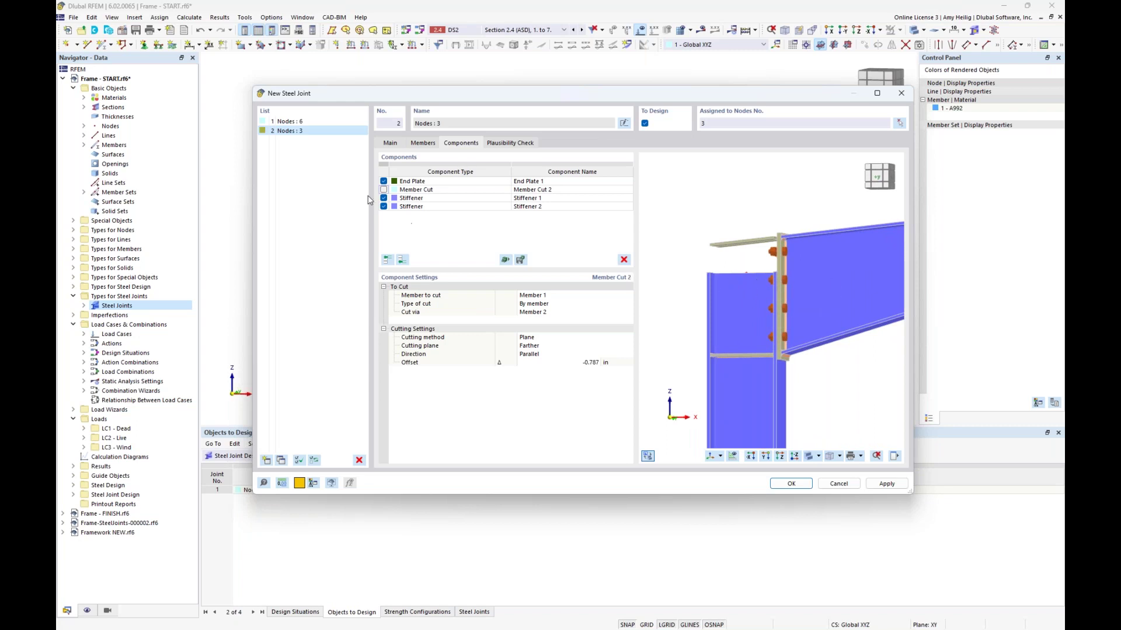
pyautogui.click(386, 190)
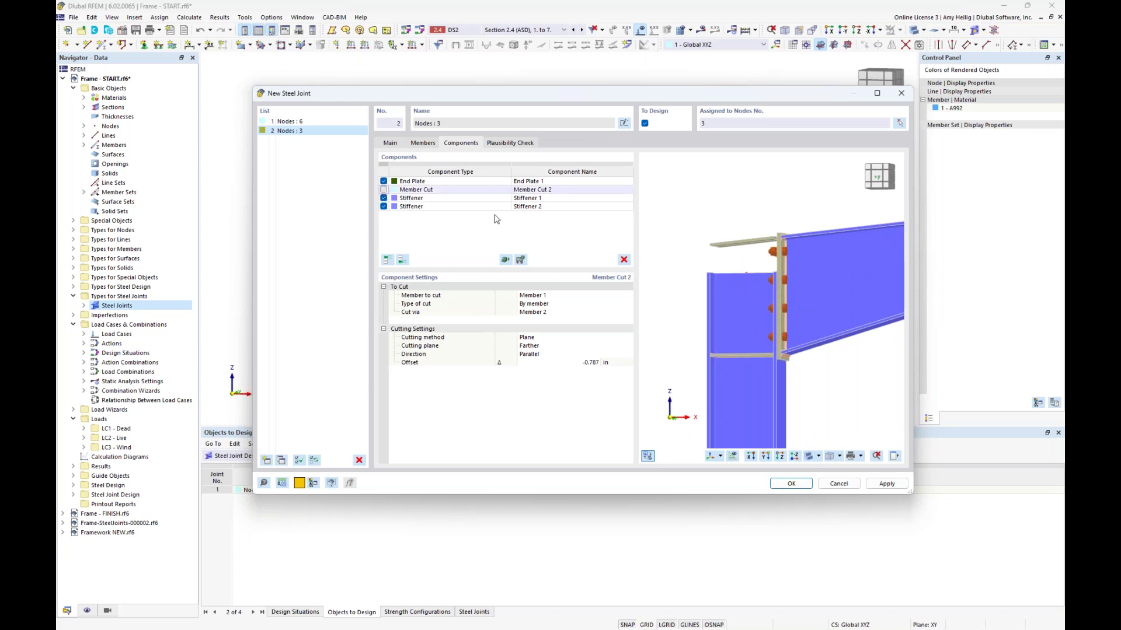
# Step: Review the member cut's settings for the member to cut, the cutting member and the cutting method
pyautogui.click(552, 296)
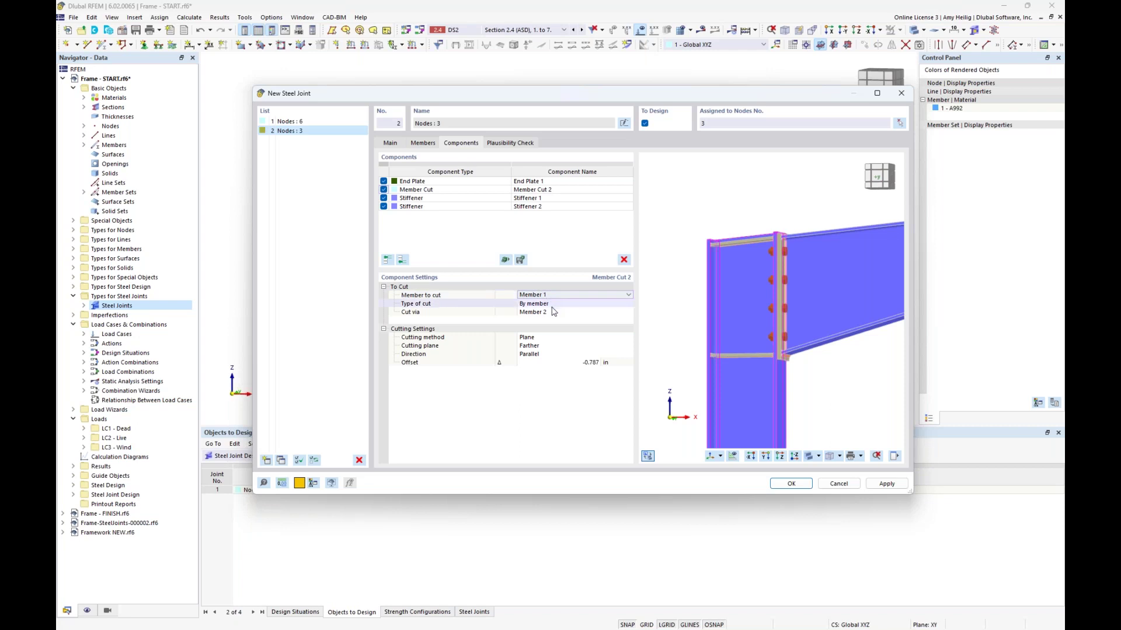
pyautogui.click(554, 313)
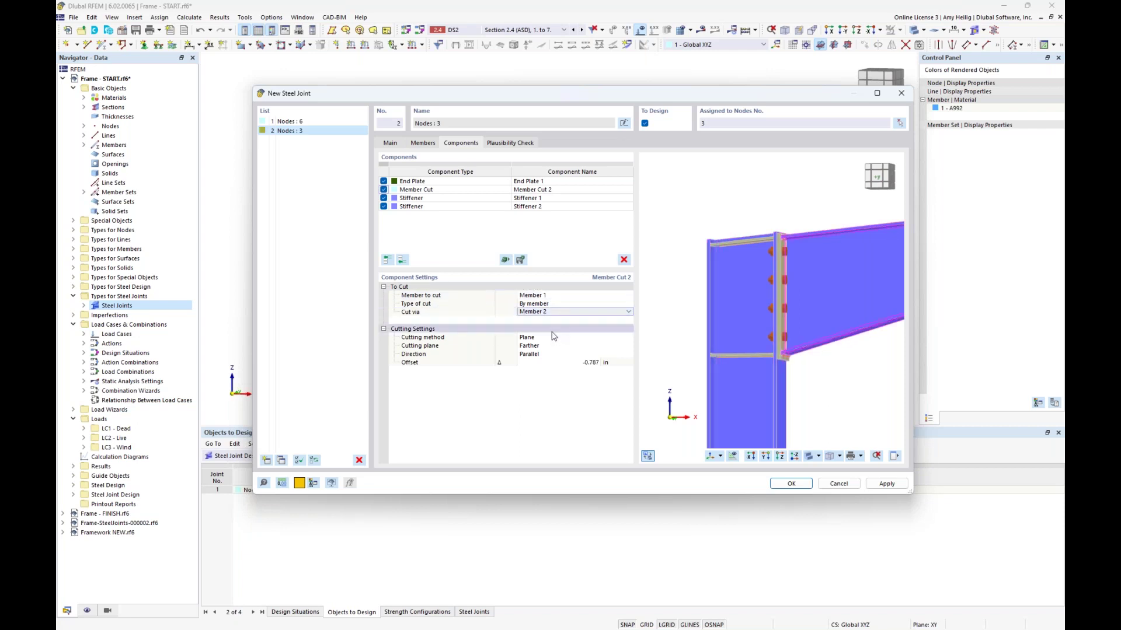
pyautogui.click(553, 338)
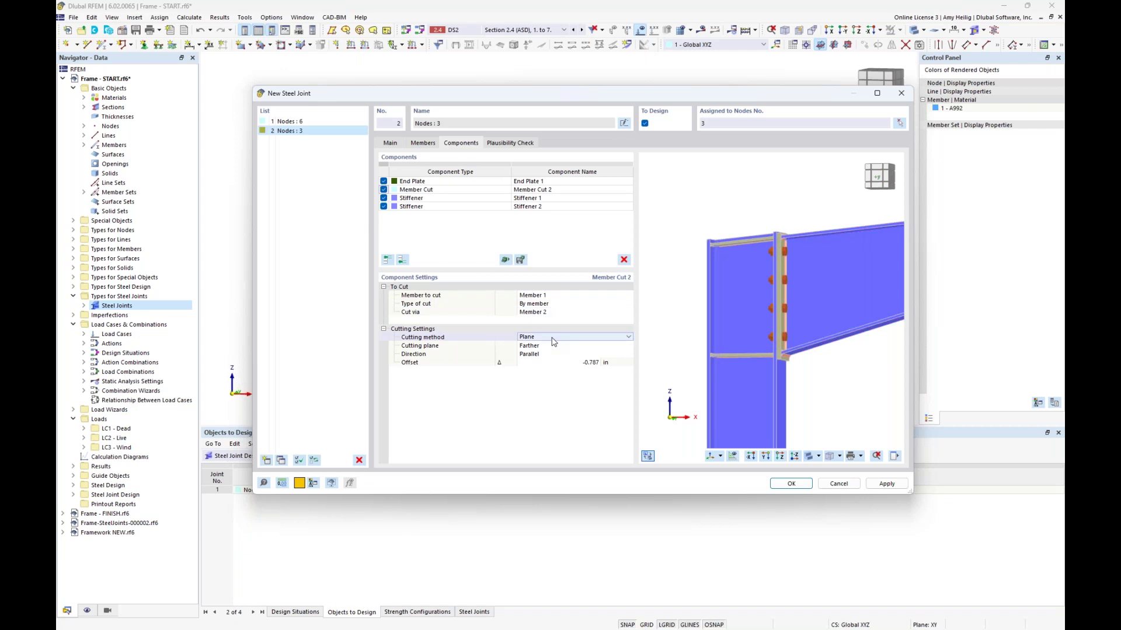
# Step: Try the Closer cutting plane for Member Cut 2, and set it back to Farther
pyautogui.click(551, 345)
pyautogui.click(550, 348)
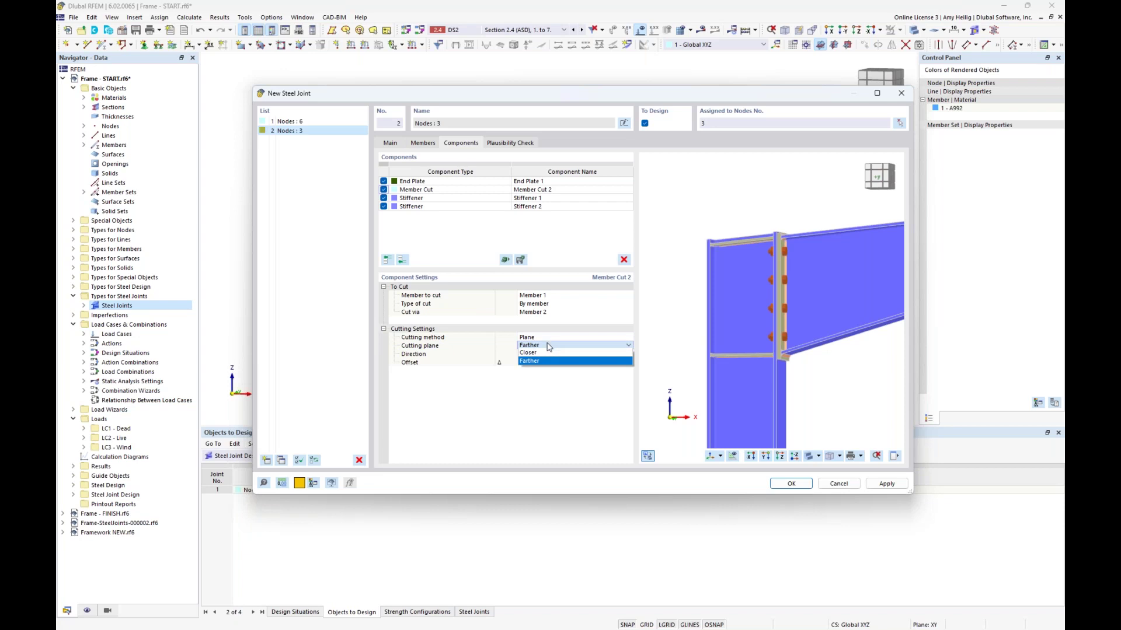
pyautogui.click(550, 353)
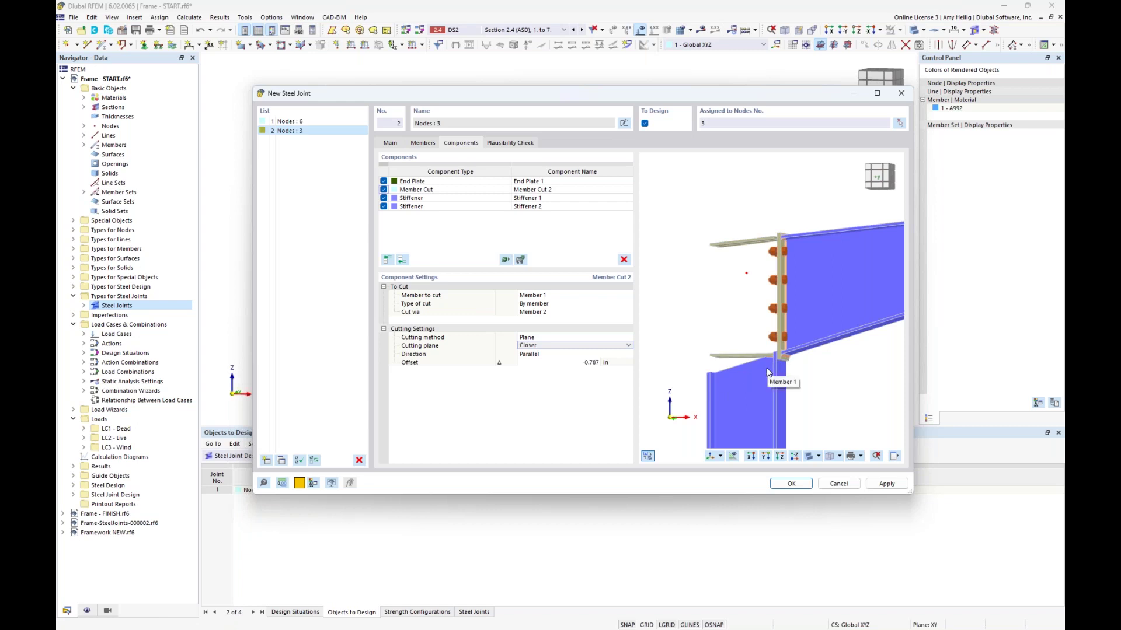
pyautogui.click(553, 345)
pyautogui.click(553, 351)
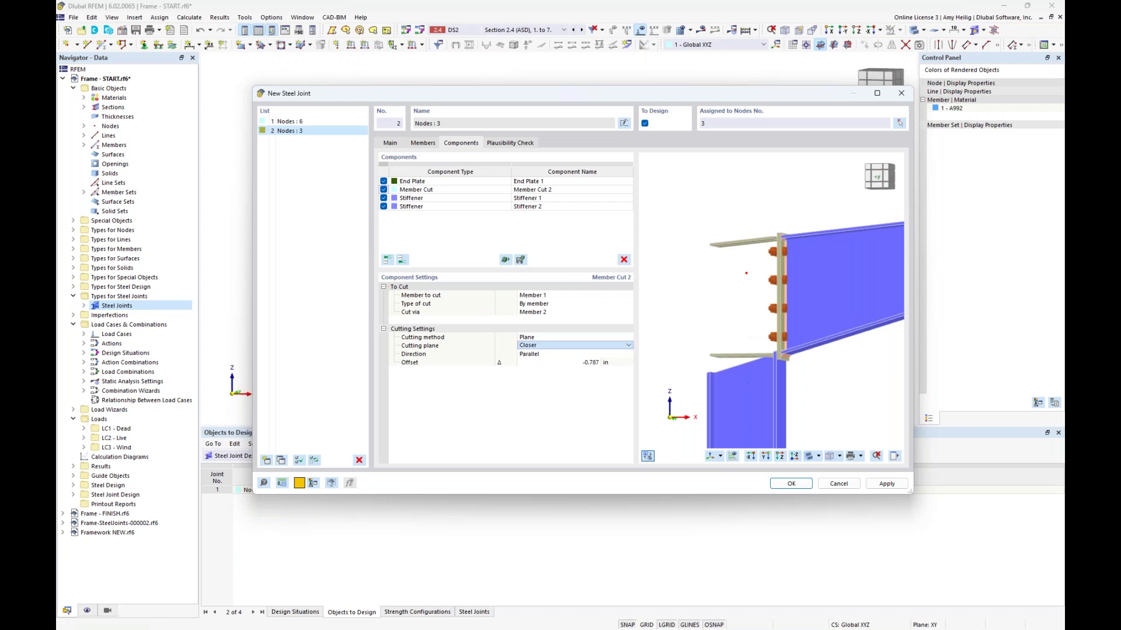
pyautogui.press('Down')
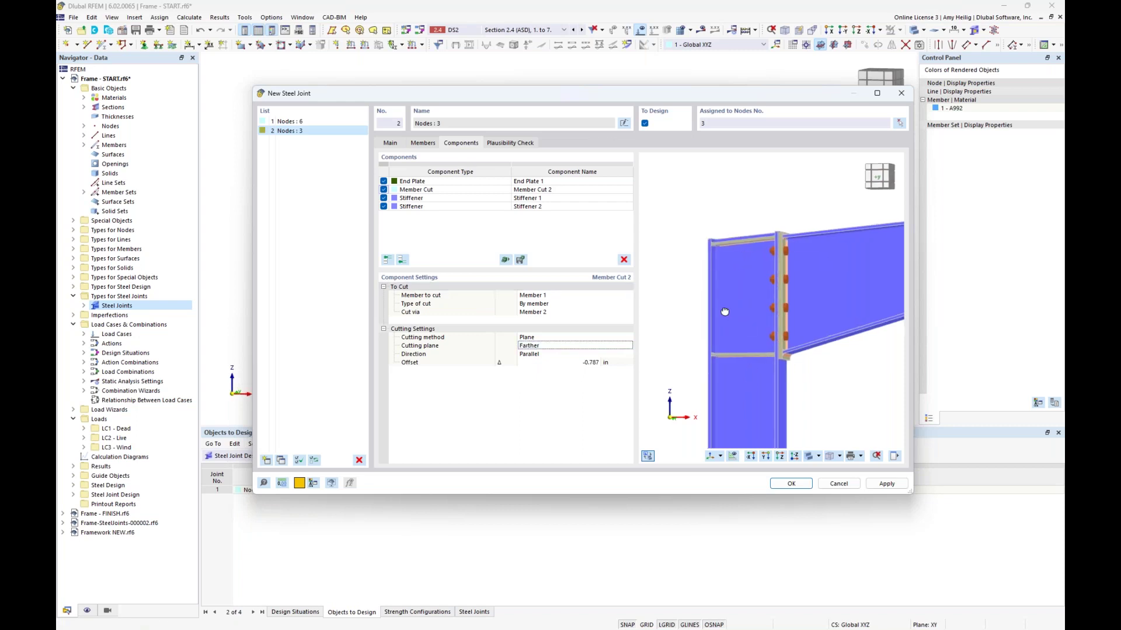
# Step: Examine the column-top cut in the joint preview and compare it with the frame model behind the dialog
pyautogui.moveTo(735, 290); pyautogui.dragTo(711, 309, button='middle')
pyautogui.scroll(3, 713, 265)
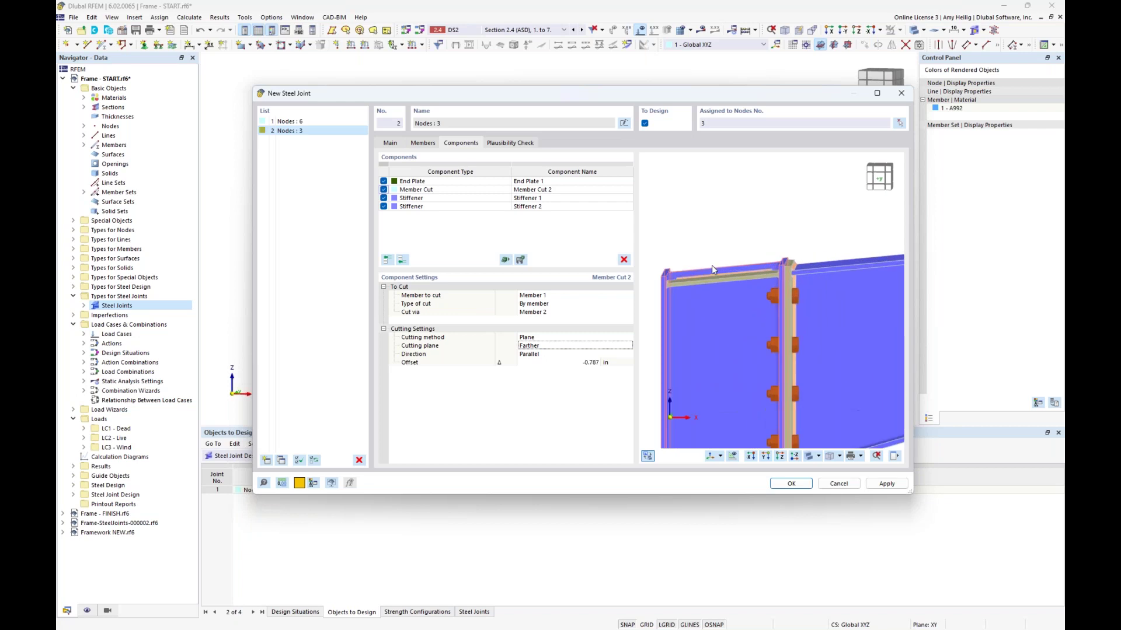
pyautogui.scroll(-3, 744, 269)
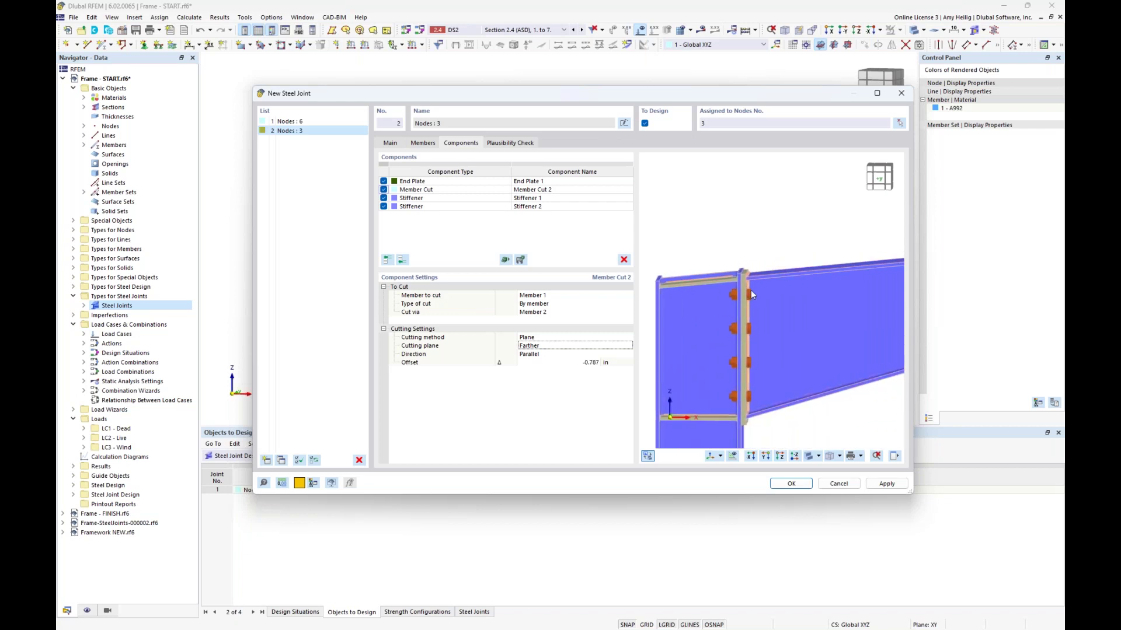
pyautogui.moveTo(753, 292); pyautogui.dragTo(758, 270, button='middle')
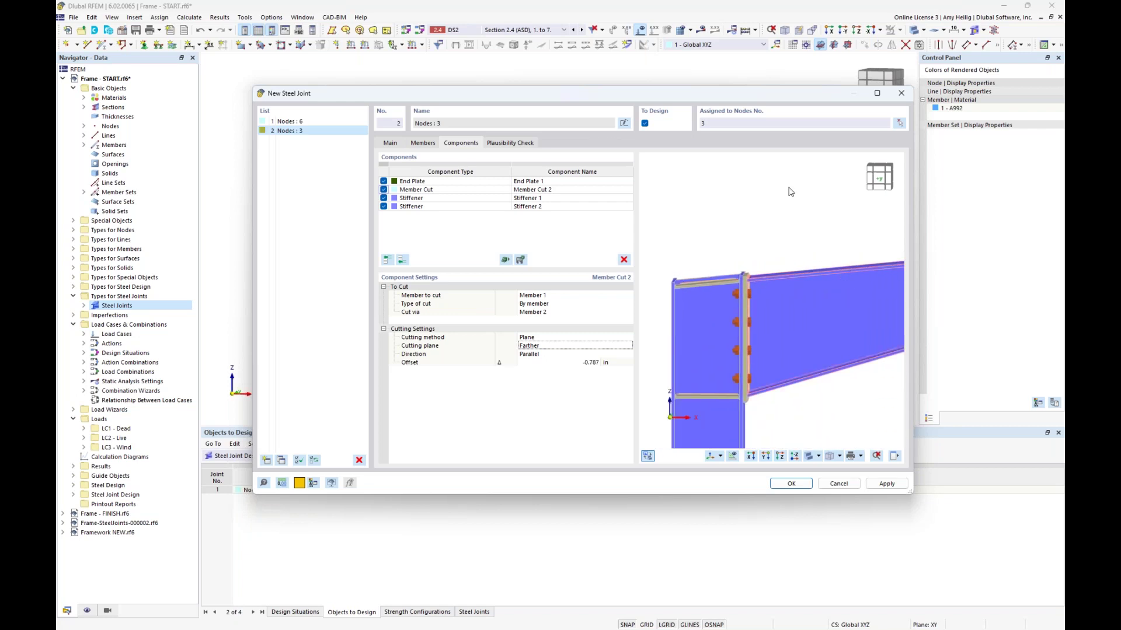
pyautogui.moveTo(698, 94); pyautogui.dragTo(698, 304)
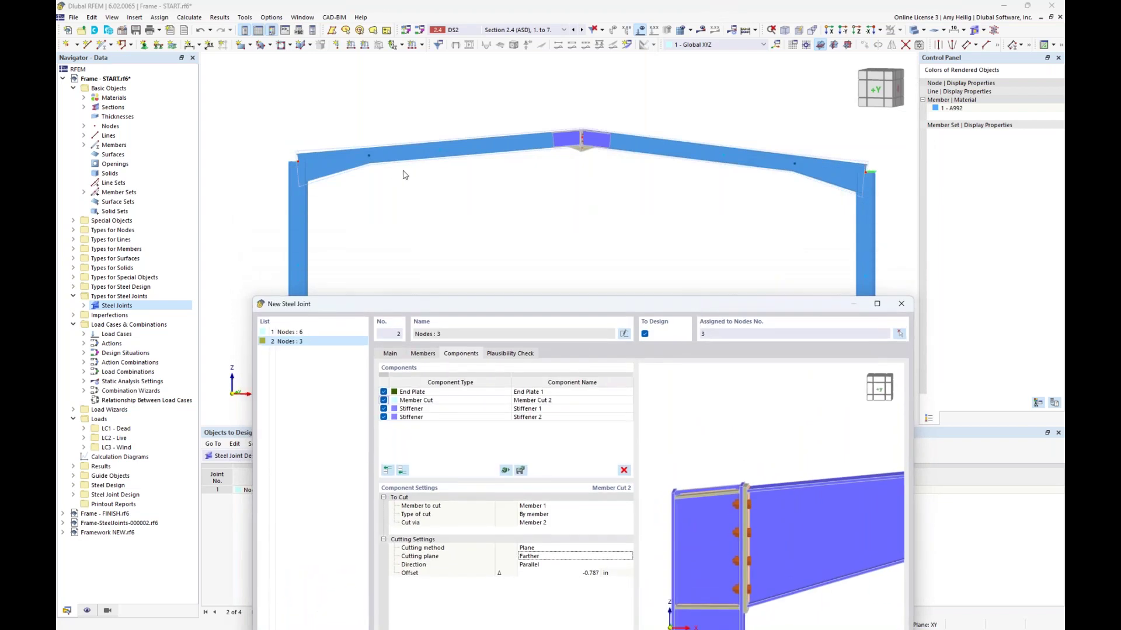
pyautogui.moveTo(502, 302); pyautogui.dragTo(525, 116)
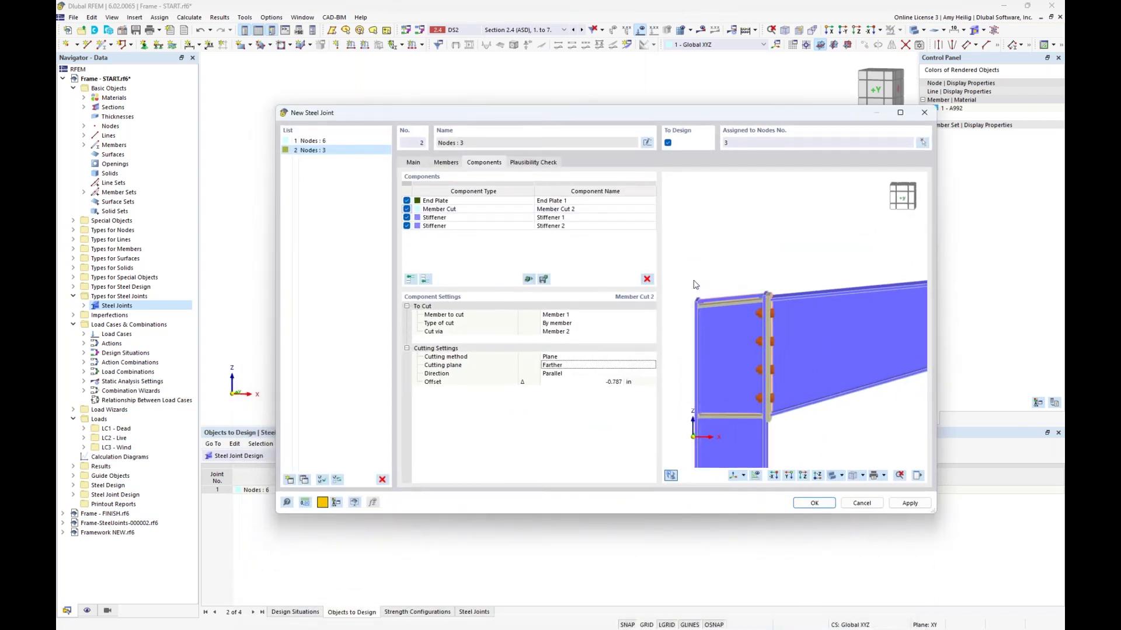
# Step: Try the Perpendicular cutting direction for Member Cut 2, and return it to Parallel
pyautogui.click(565, 373)
pyautogui.click(566, 376)
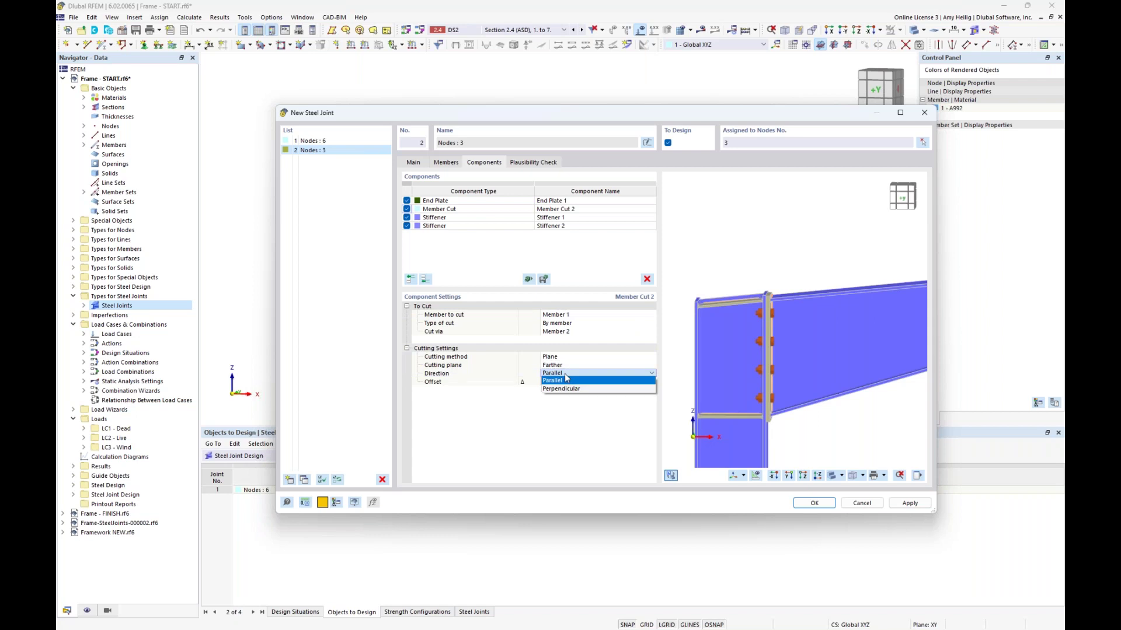
pyautogui.press('Escape')
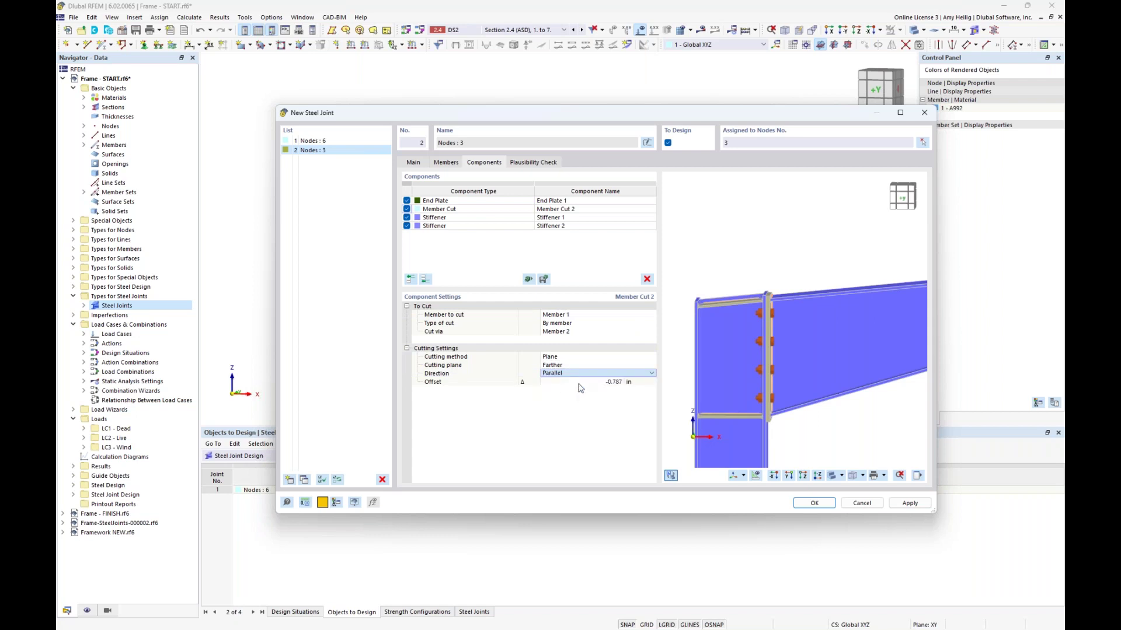
pyautogui.press('Down')
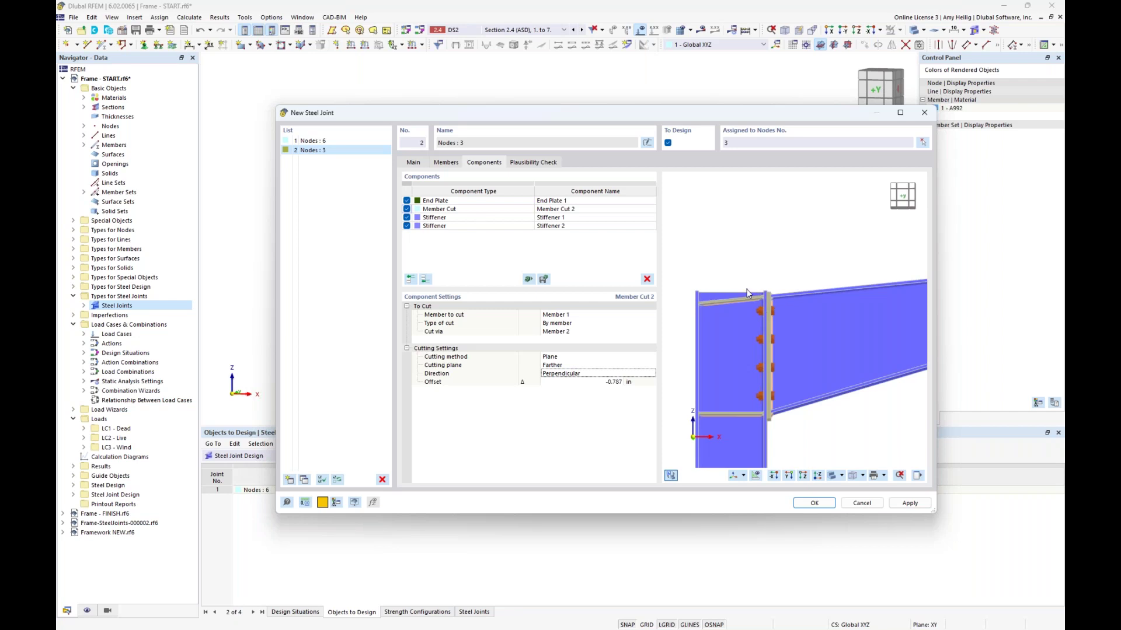
pyautogui.click(603, 373)
pyautogui.click(603, 375)
pyautogui.click(600, 385)
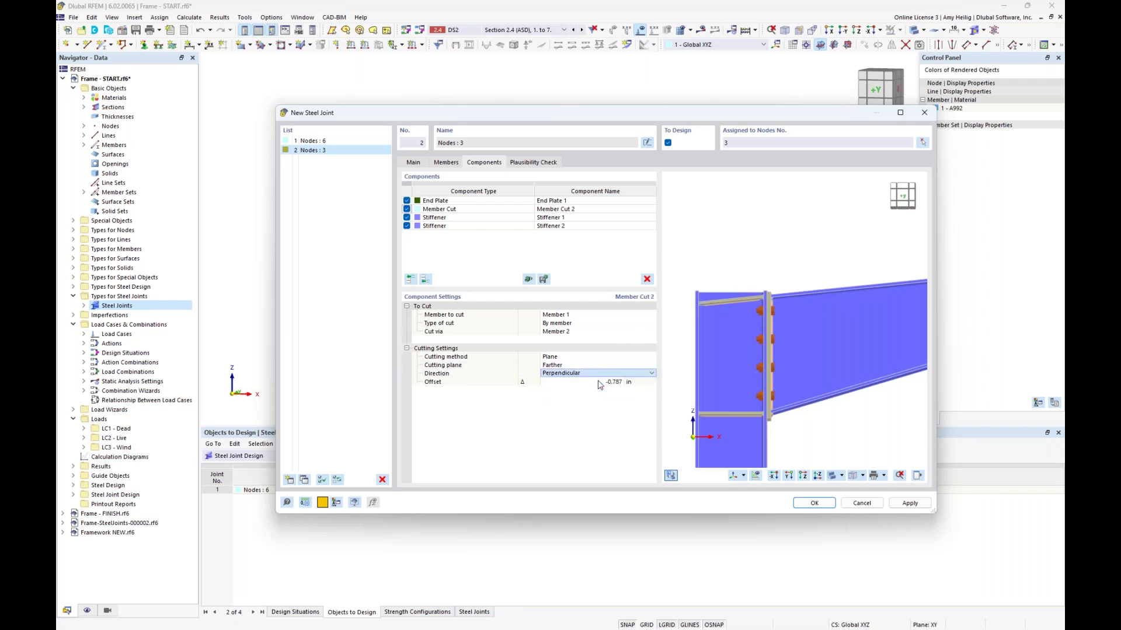
pyautogui.press('Up')
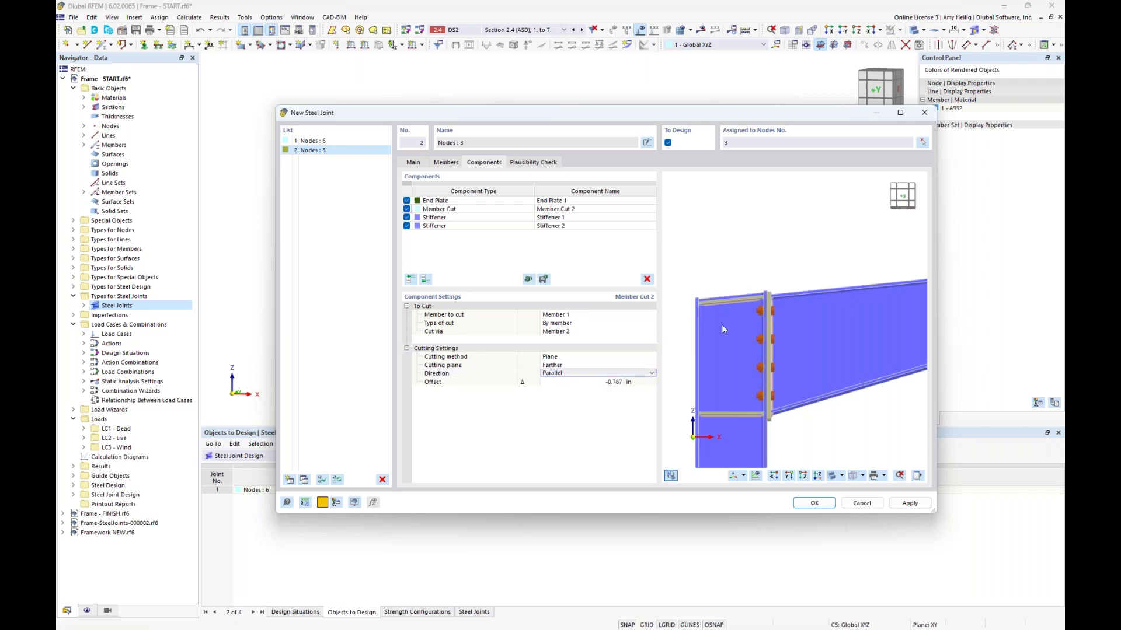
# Step: Try an offset of 0 in for Member Cut 2 and check the column top in the preview
pyautogui.scroll(3, 748, 303)
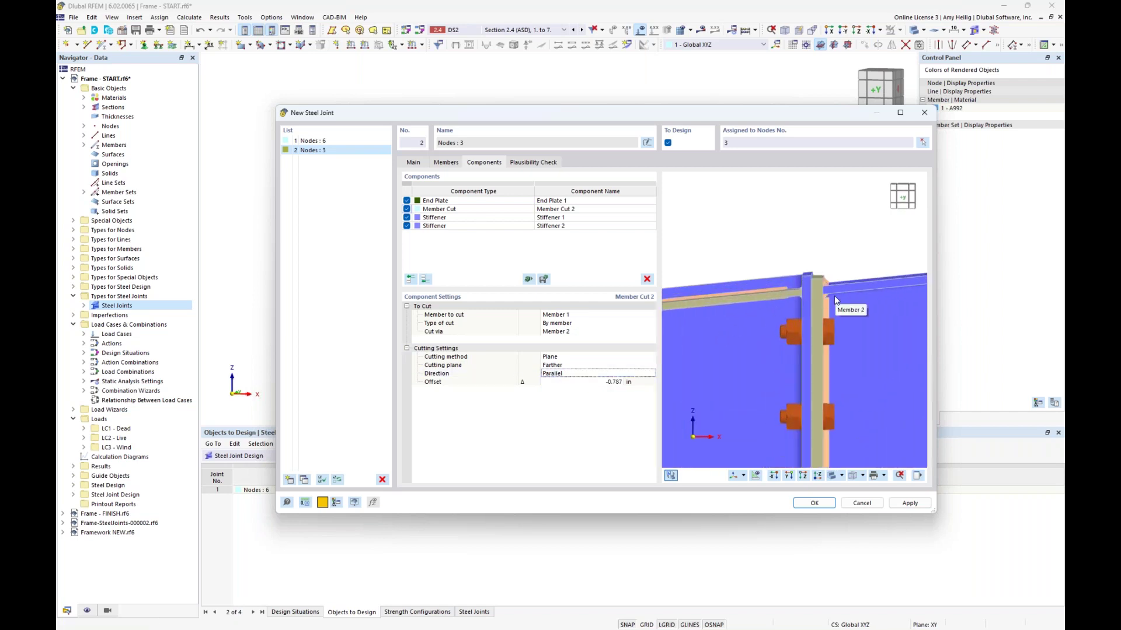
pyautogui.scroll(-3, 835, 296)
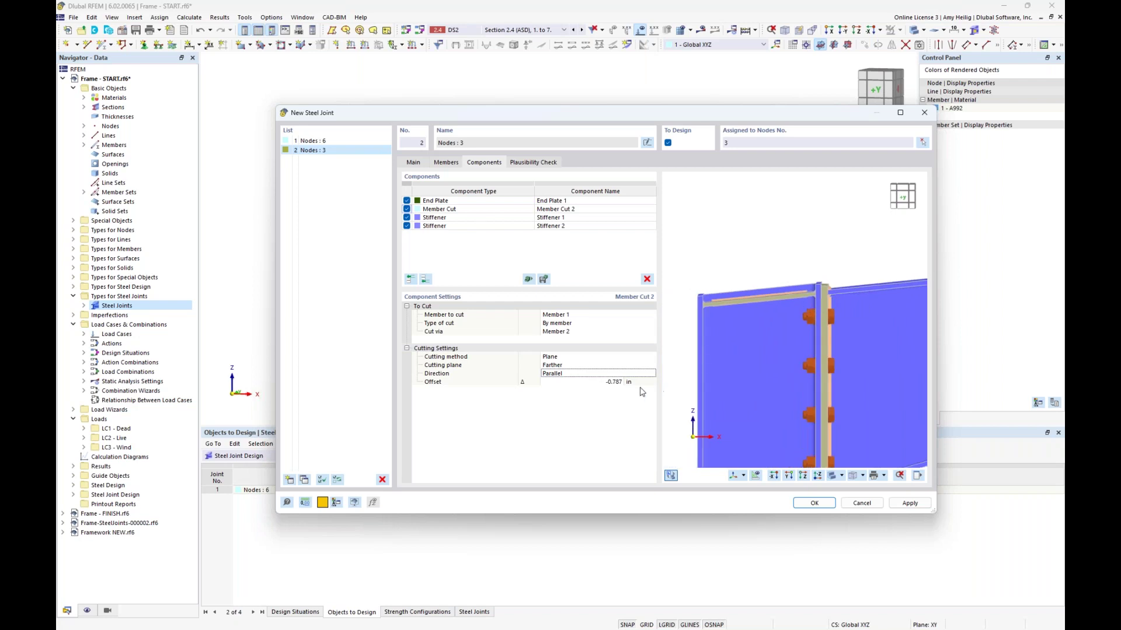
pyautogui.click(613, 381)
pyautogui.write('0')
pyautogui.click(621, 376)
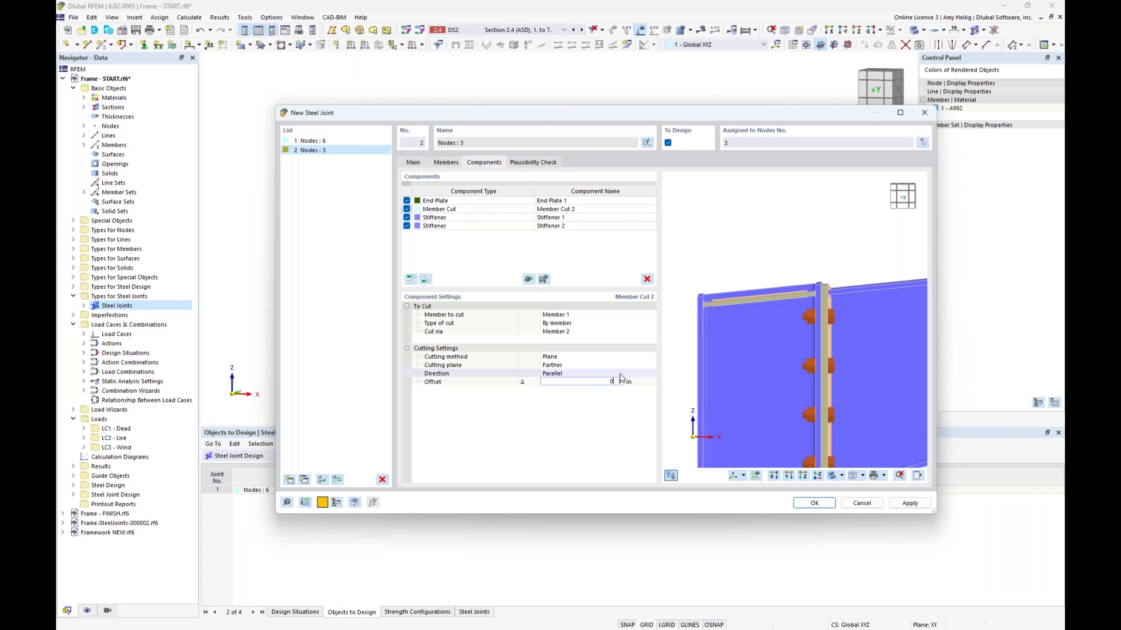
pyautogui.moveTo(816, 312); pyautogui.dragTo(783, 311, button='middle')
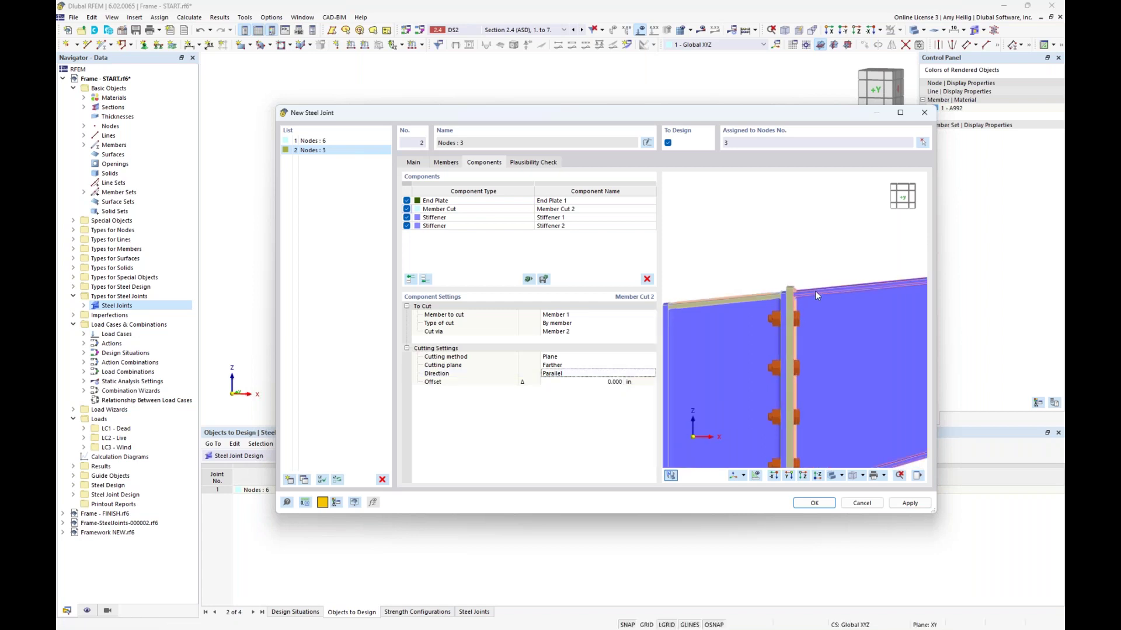
# Step: Set the offset of Member Cut 2 to -0.75 in
pyautogui.click(607, 382)
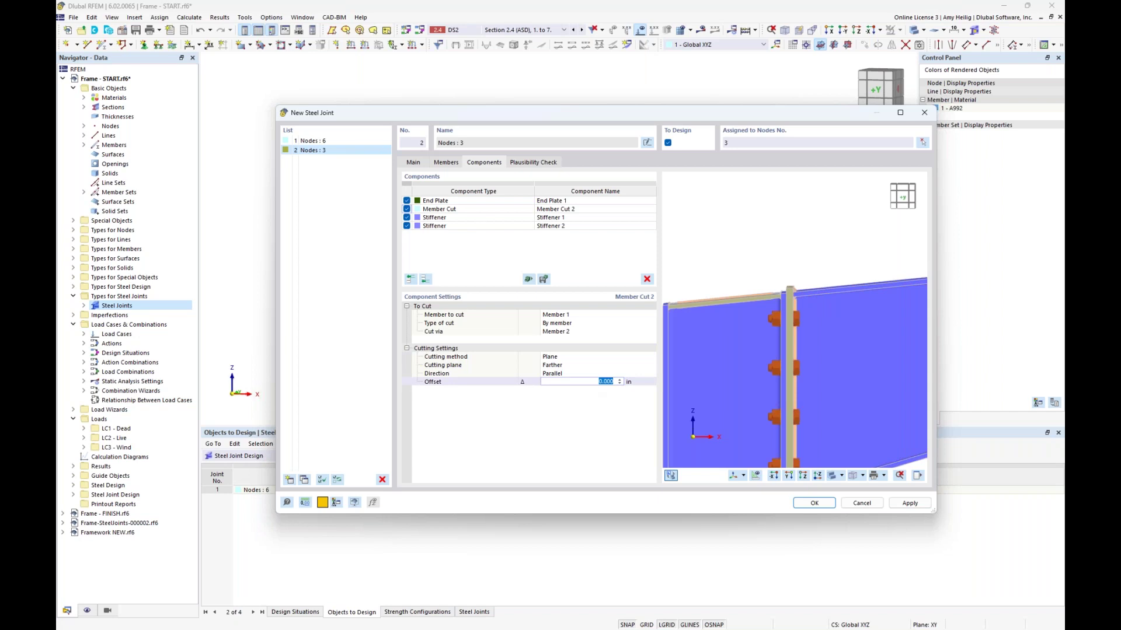
pyautogui.press('BackSpace')
pyautogui.write('-0.75')
pyautogui.press('Return')
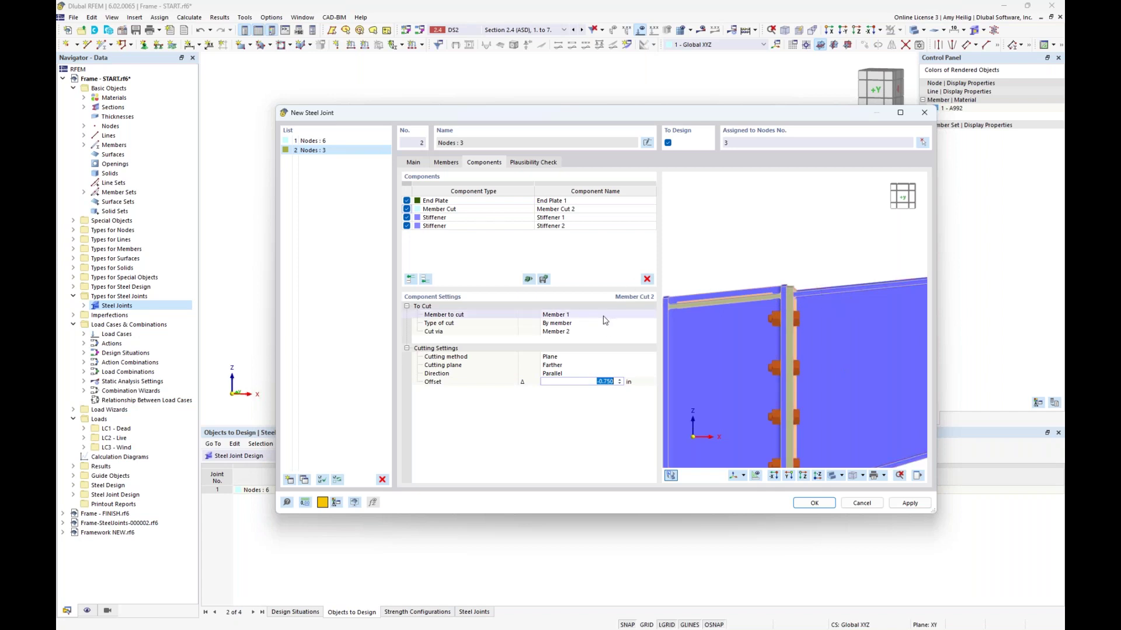
# Step: Review the stiffened and reference members of Stiffener 1 and set its plate thickness to 0.5 in
pyautogui.click(473, 217)
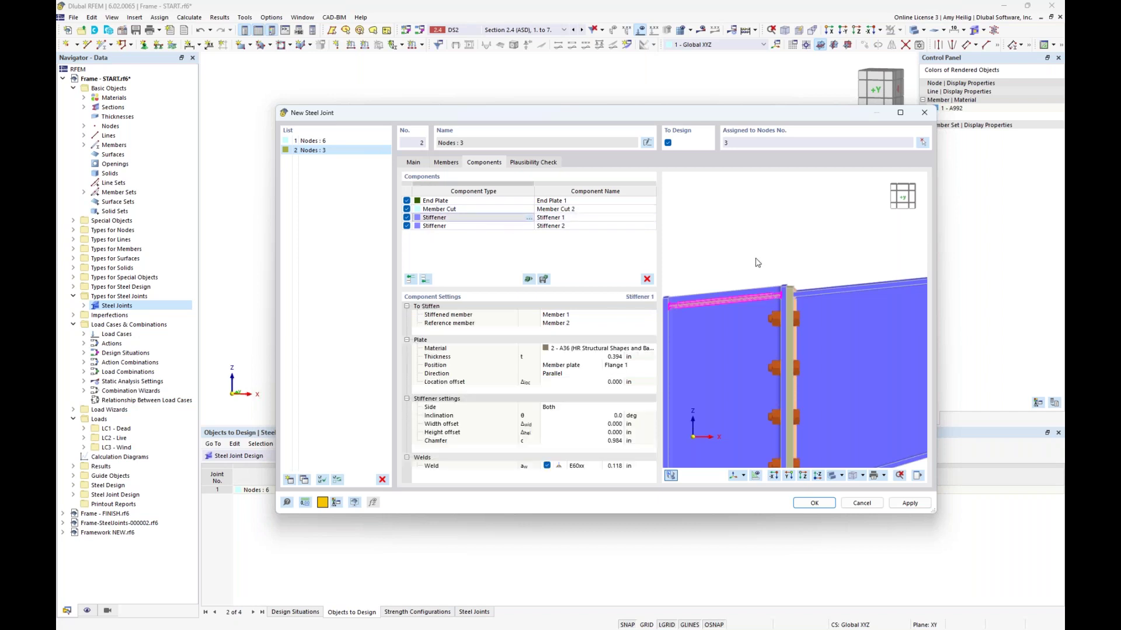
pyautogui.scroll(-3, 757, 263)
pyautogui.keyDown('ctrl'); pyautogui.moveTo(757, 263); pyautogui.dragTo(756, 292, button='middle'); pyautogui.keyUp('ctrl')
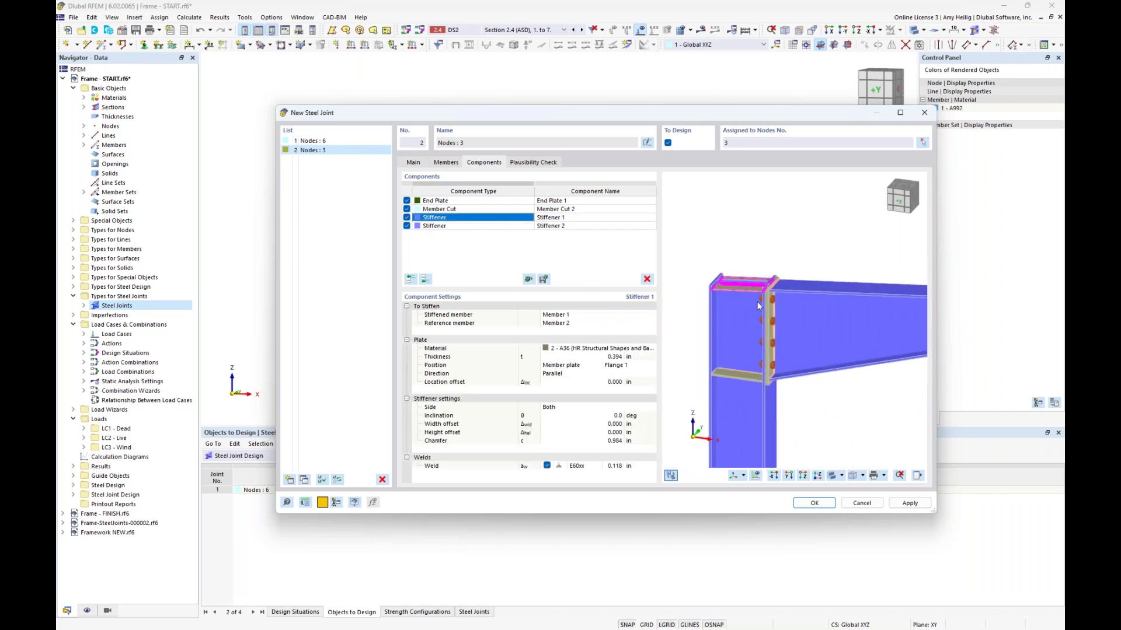
pyautogui.scroll(4, 734, 284)
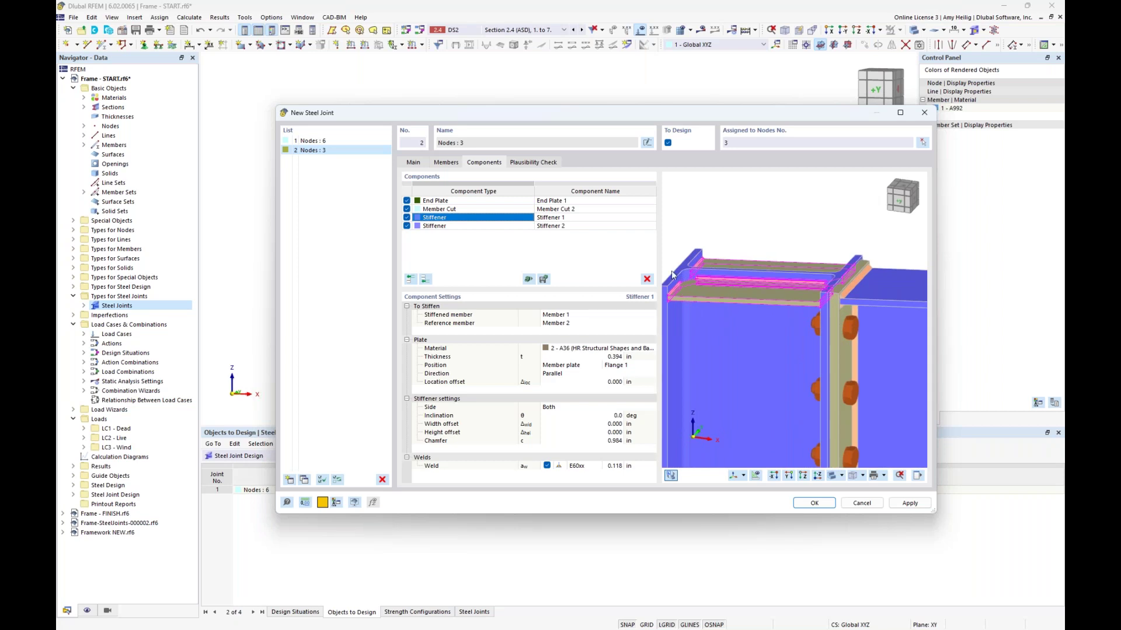
pyautogui.click(584, 315)
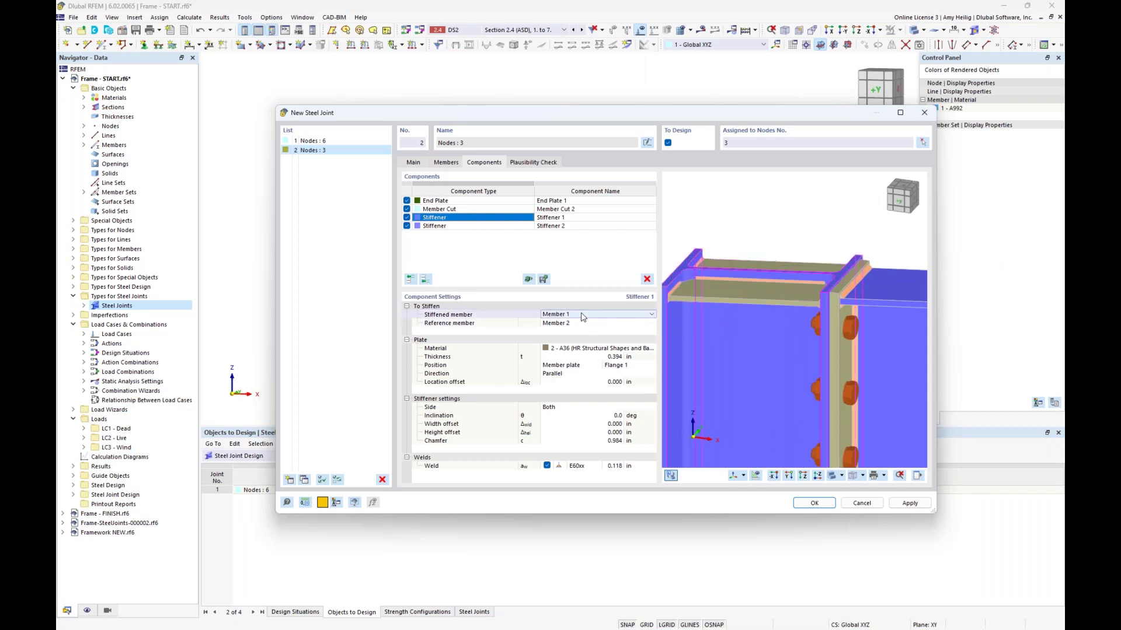
pyautogui.click(580, 323)
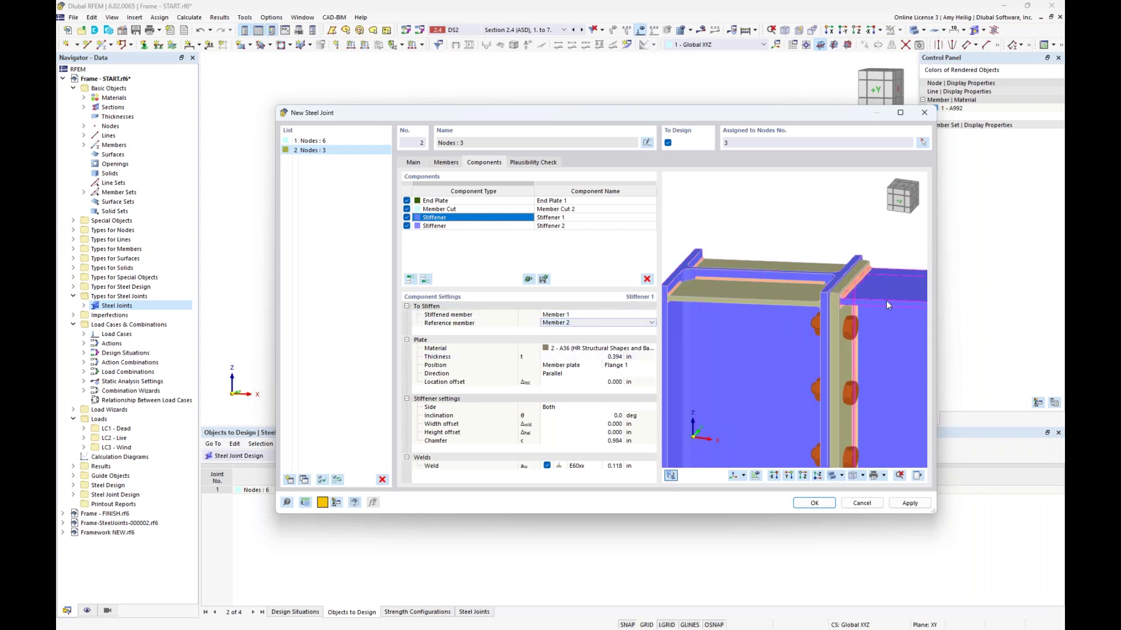
pyautogui.click(590, 358)
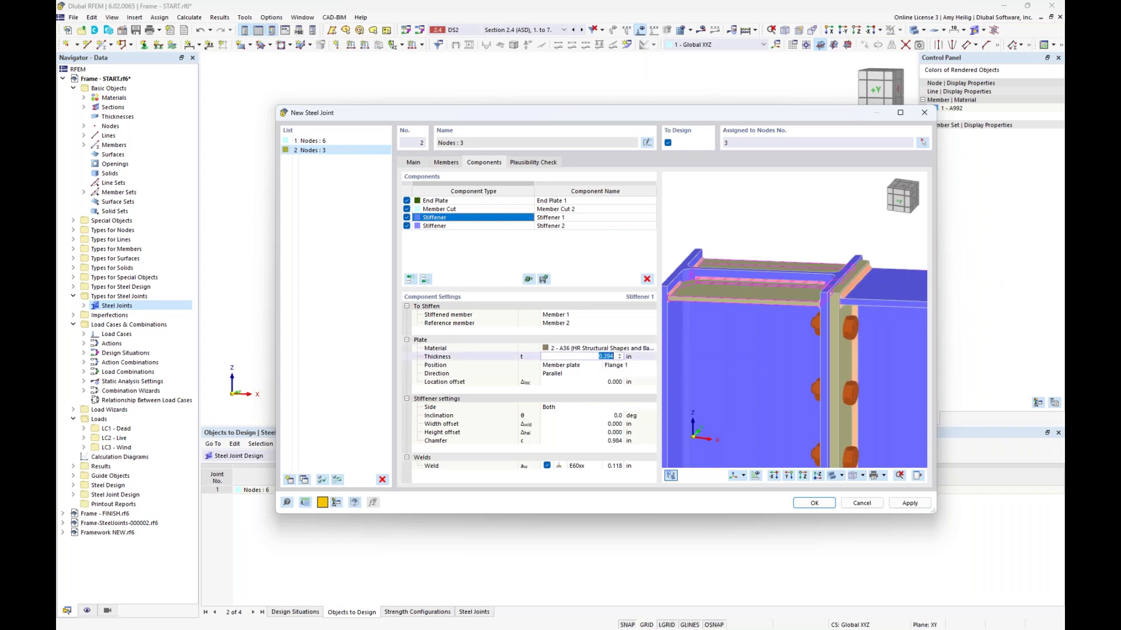
pyautogui.write('0.5')
pyautogui.click(575, 368)
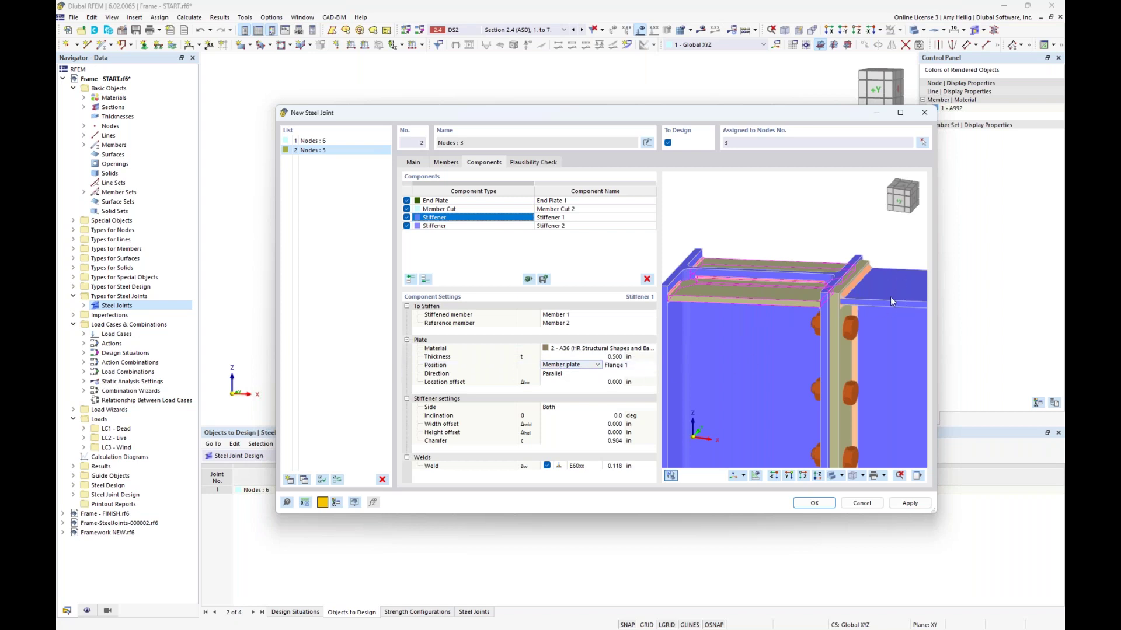
# Step: Try the Perpendicular plate direction for Stiffener 1, inspect the column top, and restore the Parallel direction
pyautogui.keyDown('ctrl'); pyautogui.moveTo(773, 352); pyautogui.dragTo(829, 309, button='middle'); pyautogui.keyUp('ctrl')
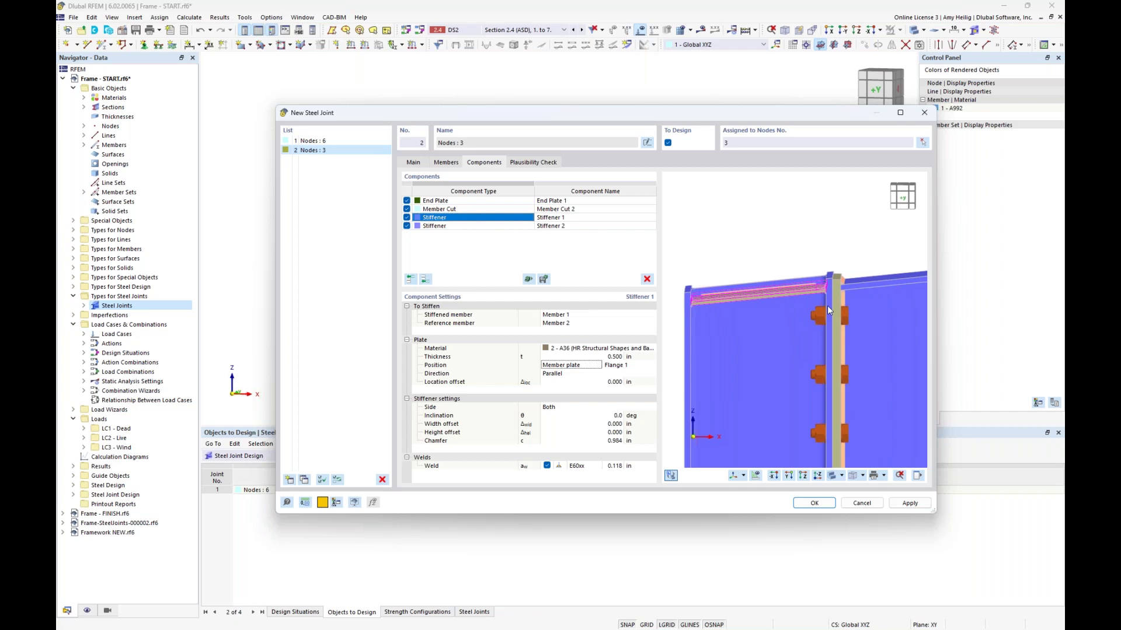
pyautogui.click(557, 374)
pyautogui.click(569, 374)
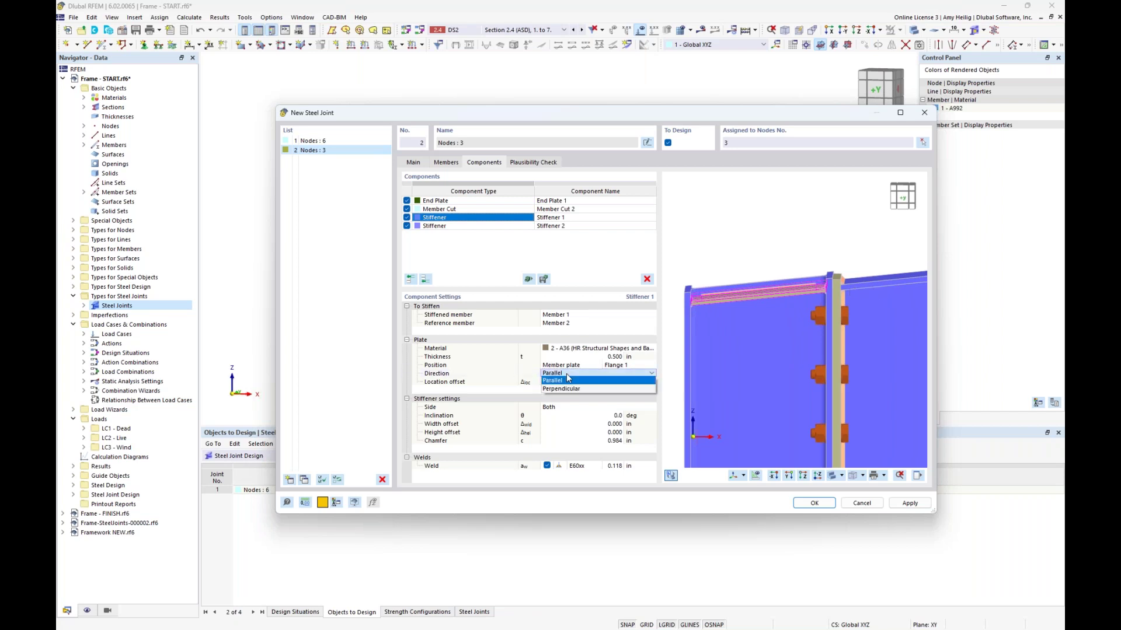
pyautogui.click(563, 388)
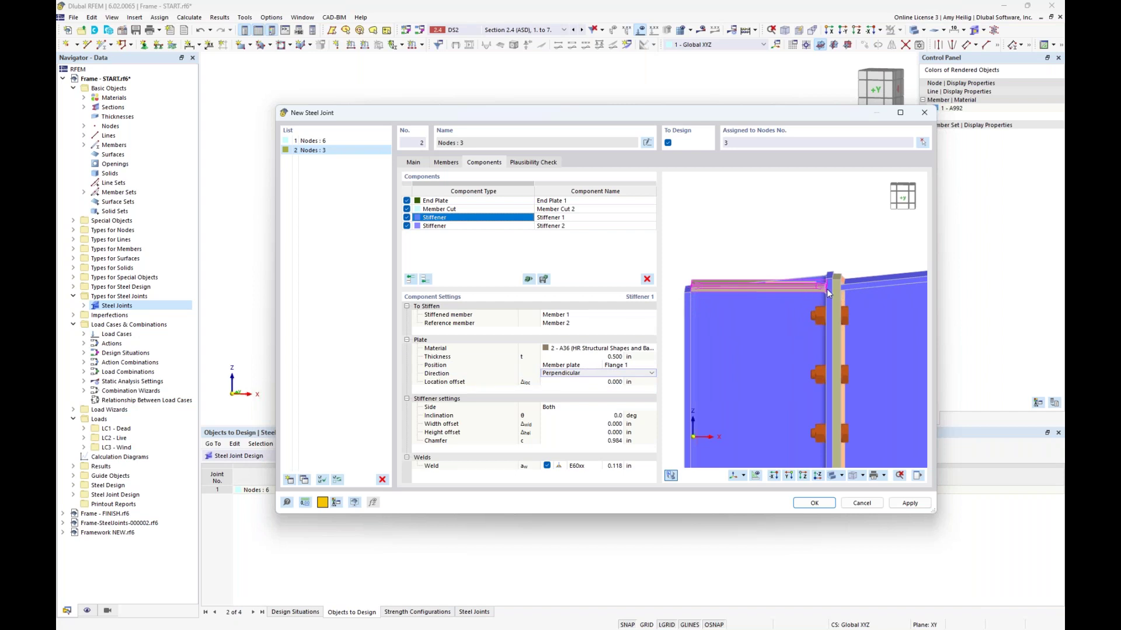
pyautogui.scroll(4, 691, 284)
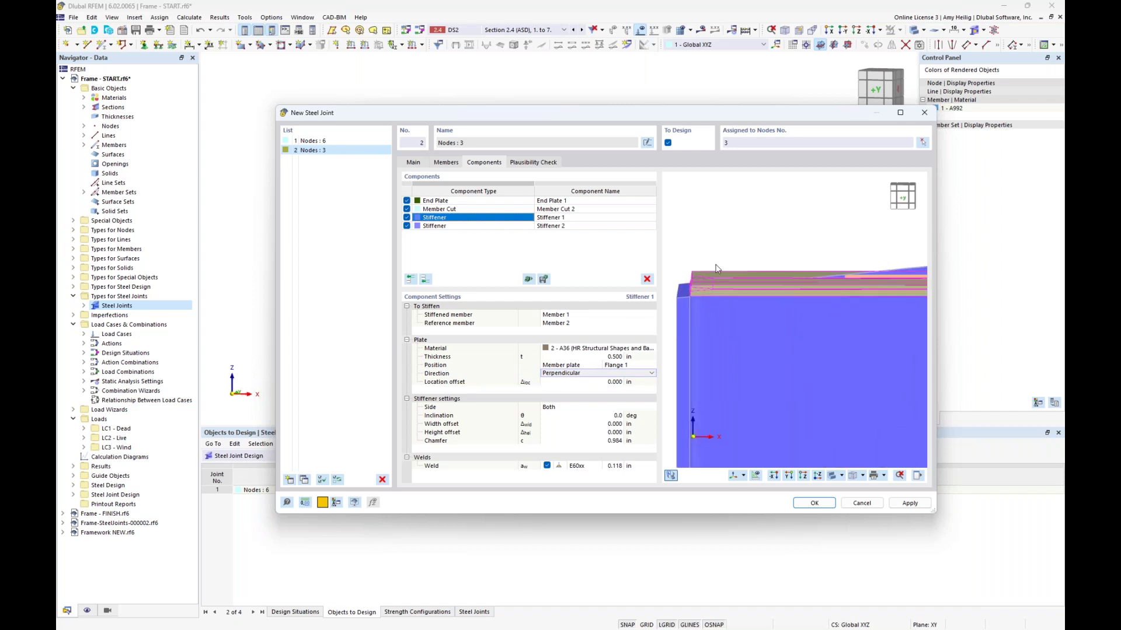
pyautogui.scroll(-2, 705, 287)
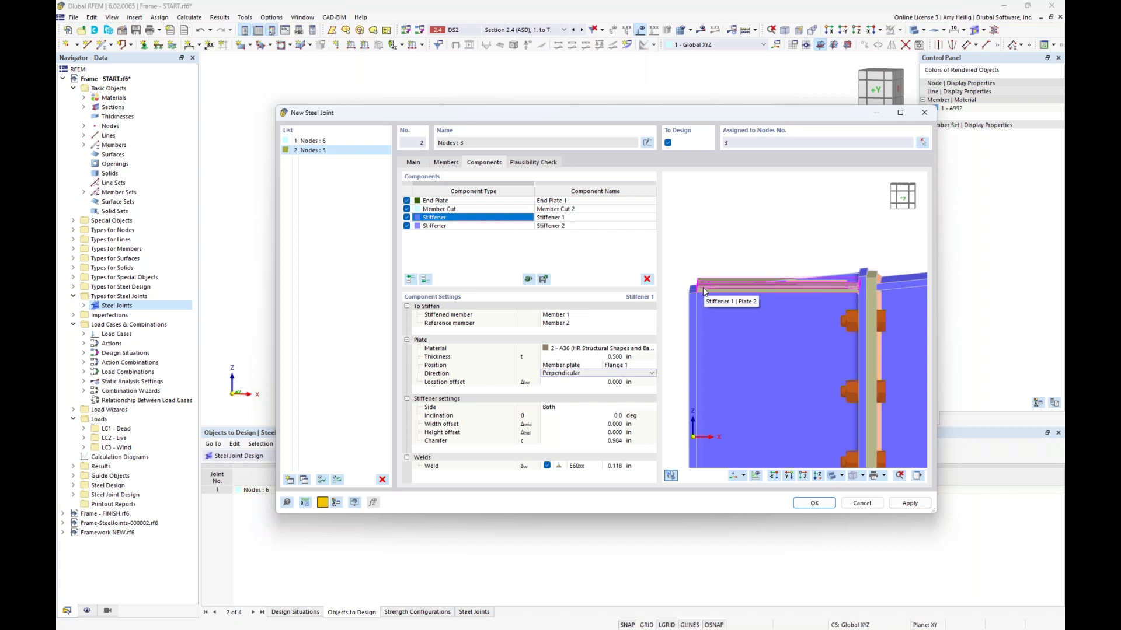
pyautogui.click(565, 373)
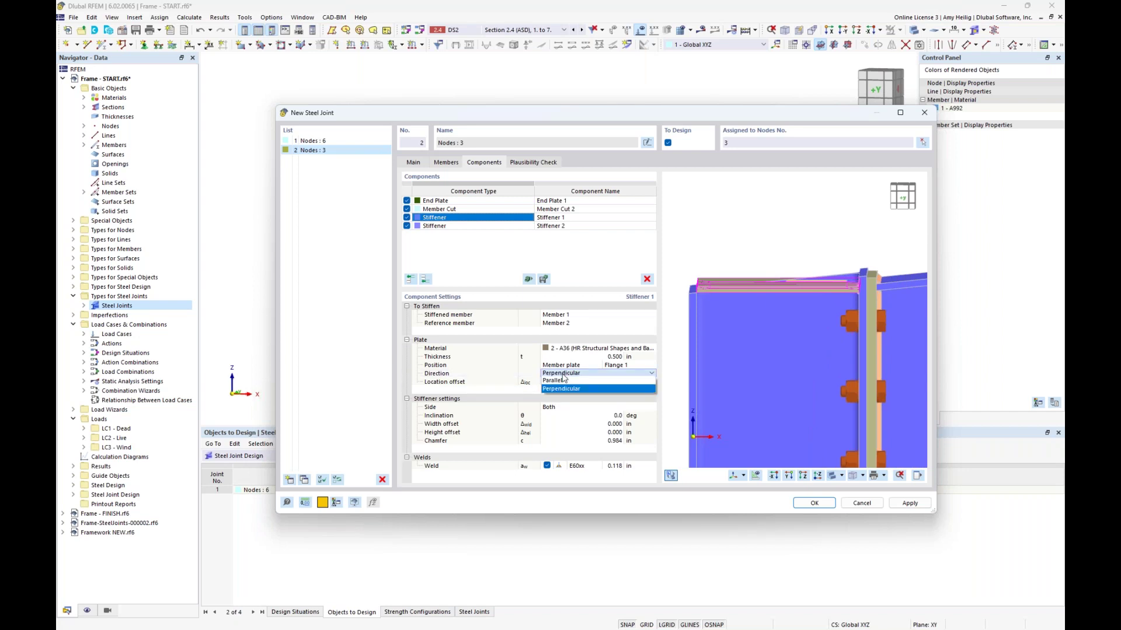
pyautogui.click(559, 381)
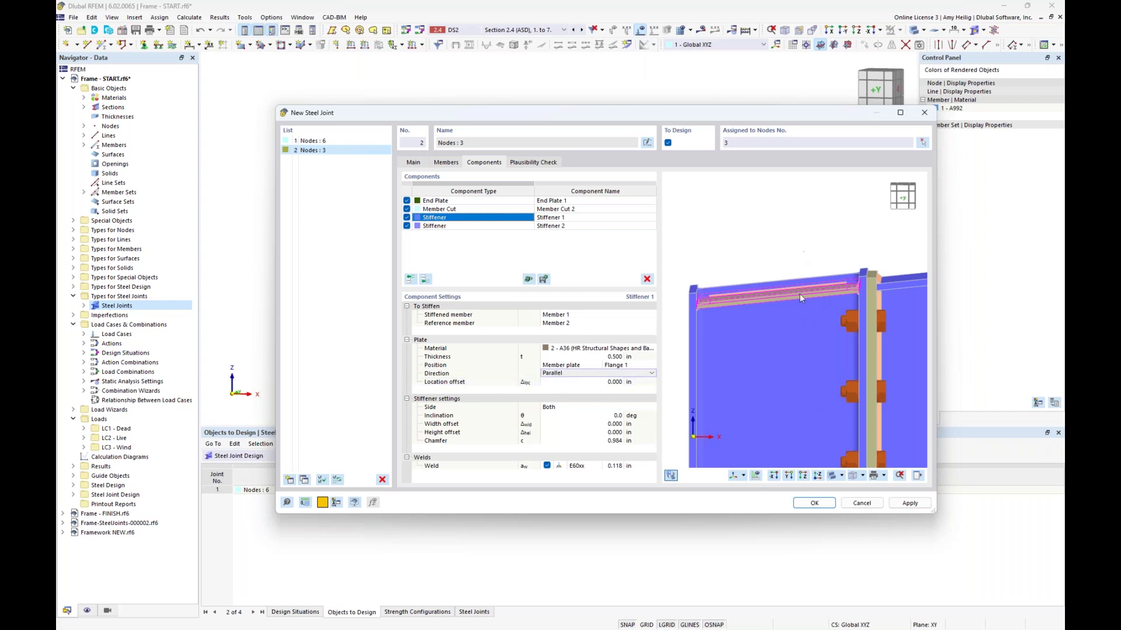
# Step: Review the side options of Stiffener 1 against the preview and keep it on both sides
pyautogui.click(562, 409)
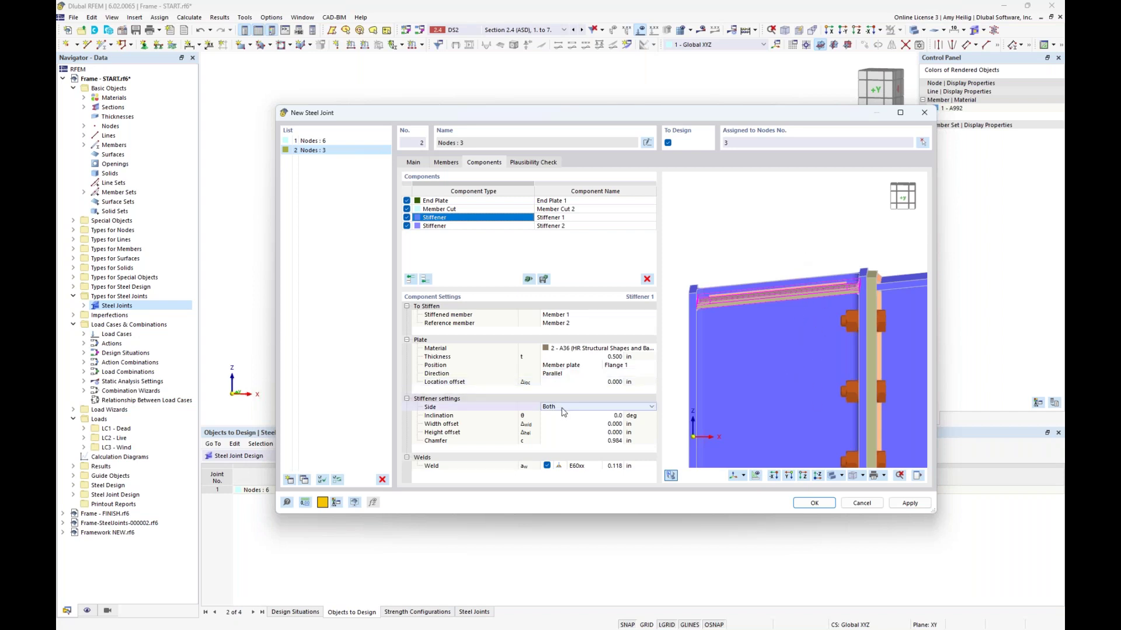
pyautogui.keyDown('ctrl'); pyautogui.moveTo(859, 317); pyautogui.dragTo(815, 323, button='middle'); pyautogui.keyUp('ctrl')
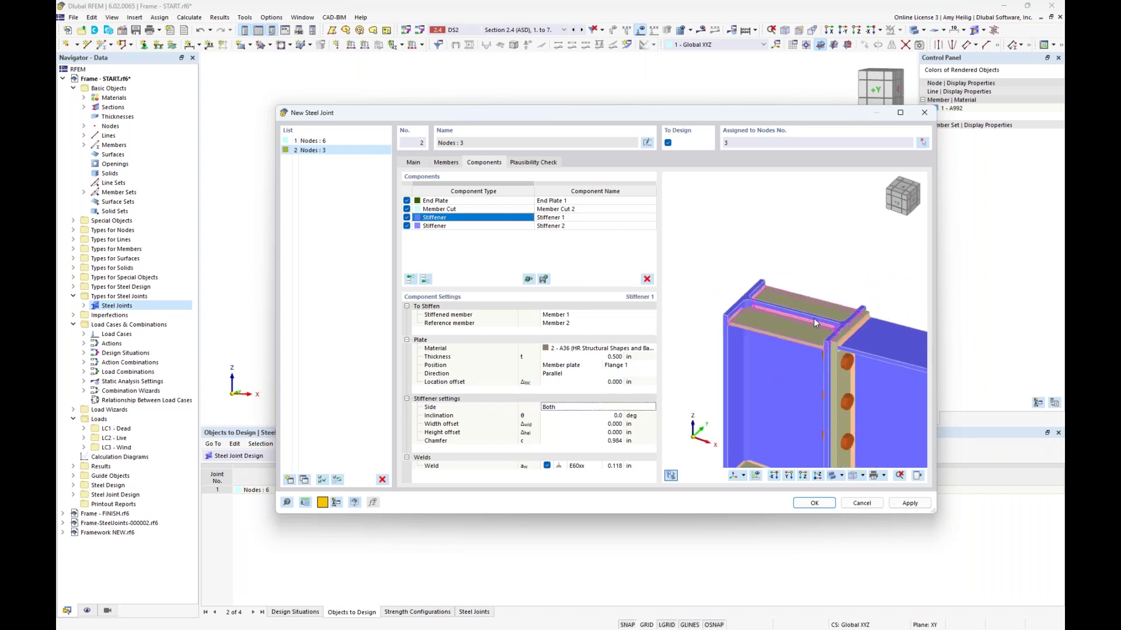
pyautogui.click(634, 412)
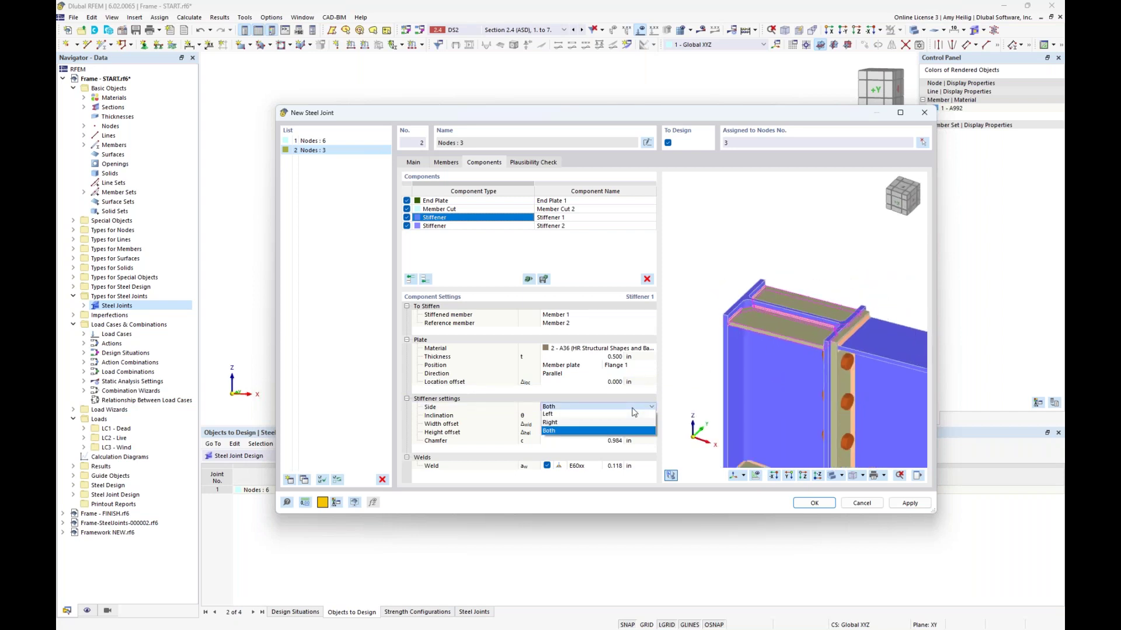
pyautogui.click(633, 409)
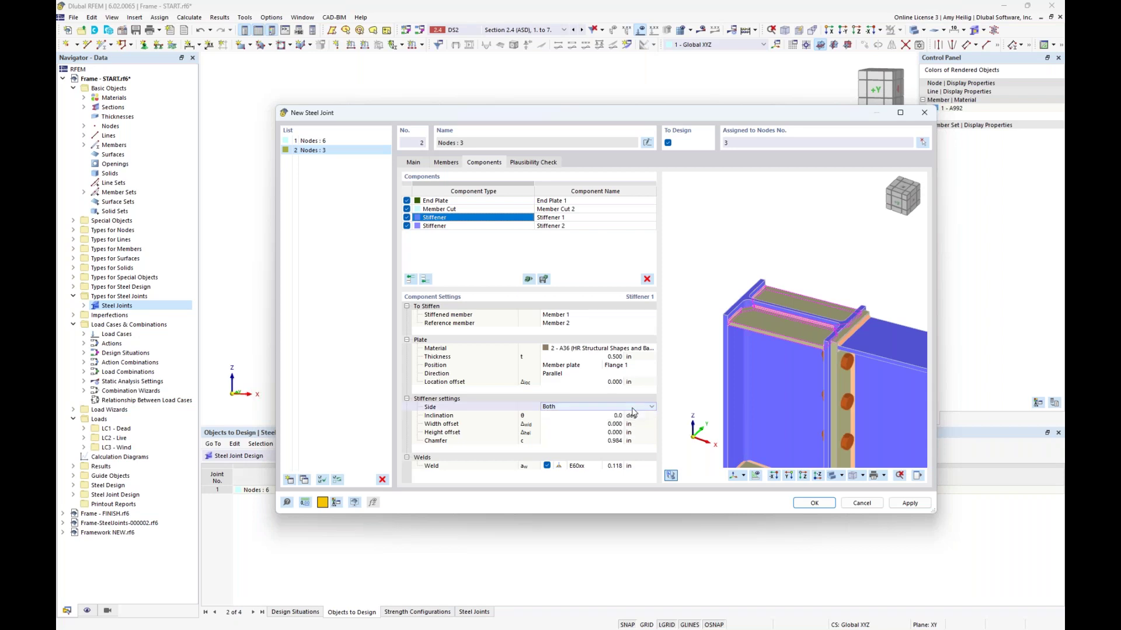
# Step: Set the chamfer of Stiffener 1 to 1 in and its weld size to 0.25 in
pyautogui.scroll(3, 741, 308)
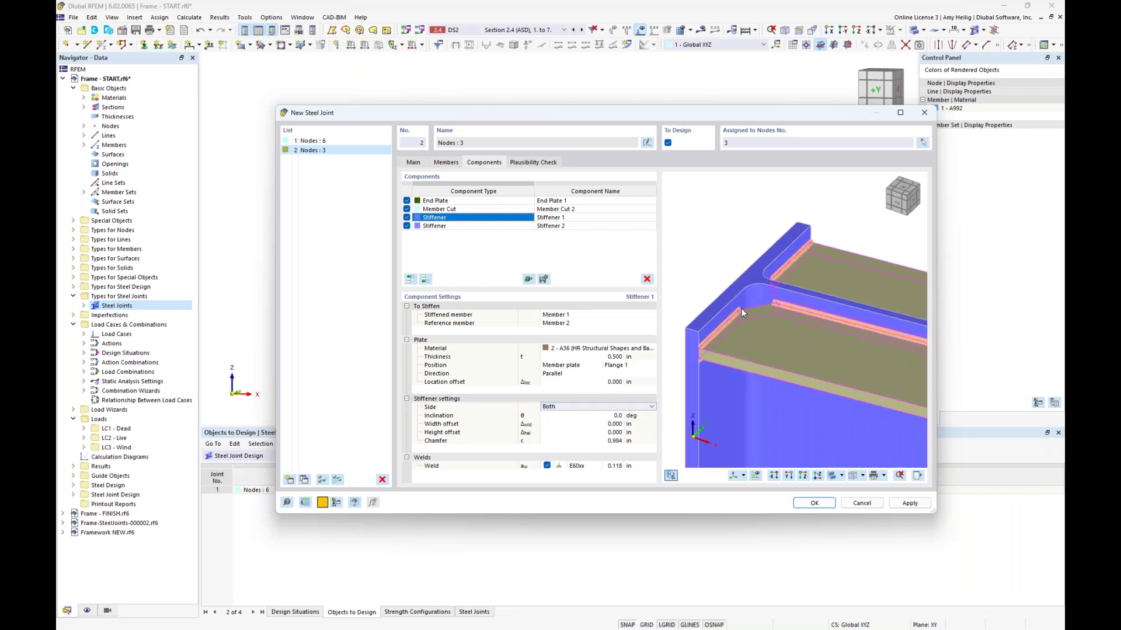
pyautogui.click(604, 441)
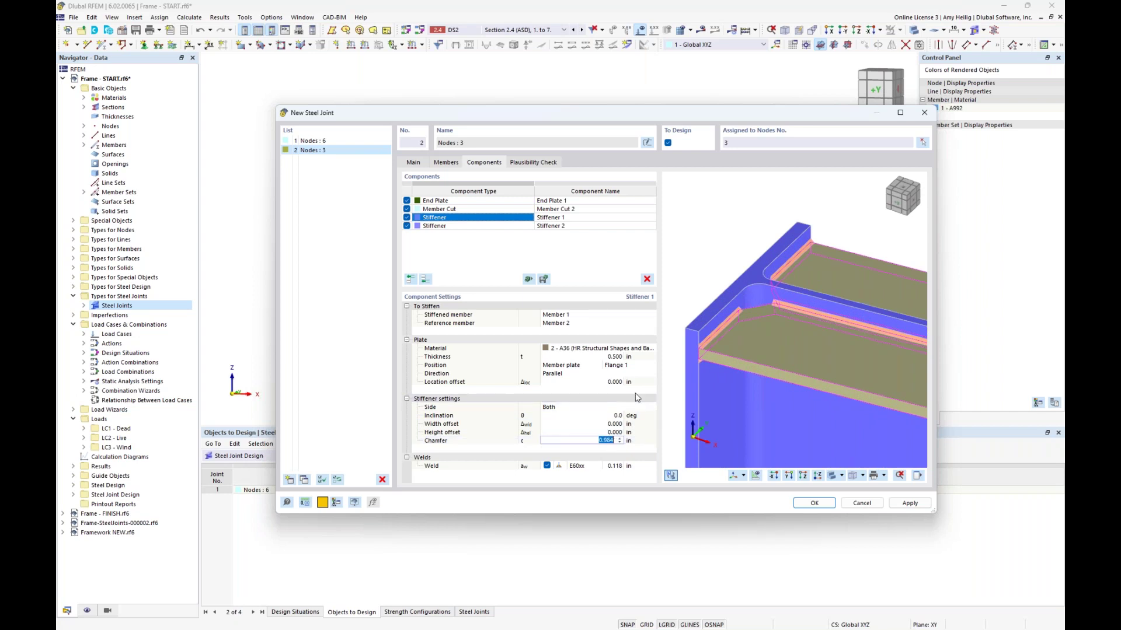
pyautogui.write('1.0')
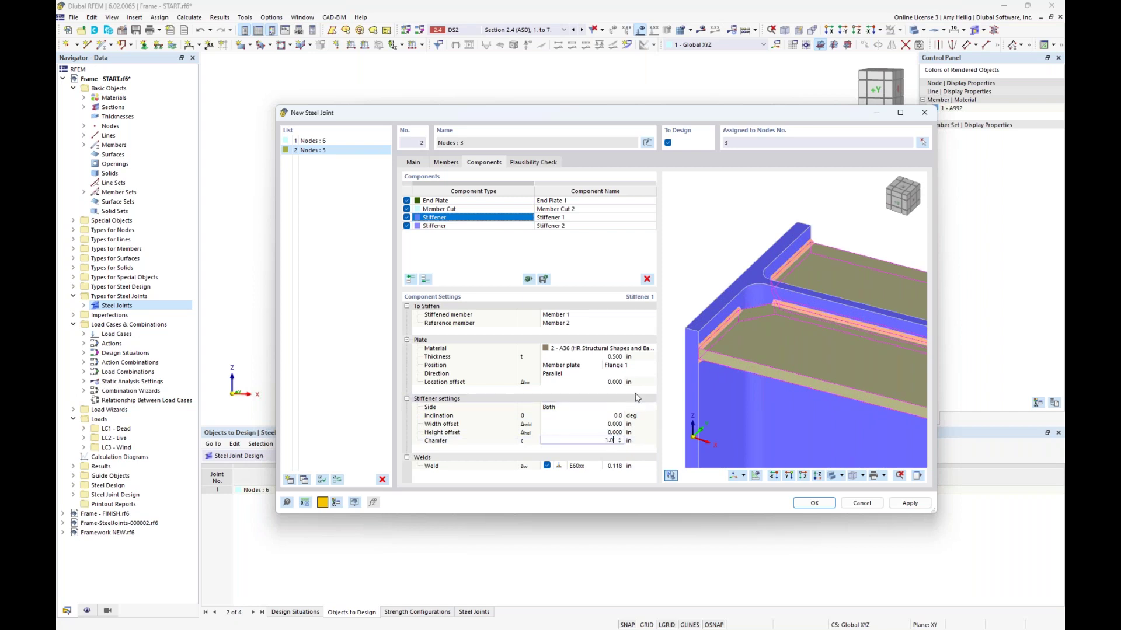
pyautogui.click(615, 433)
pyautogui.click(610, 466)
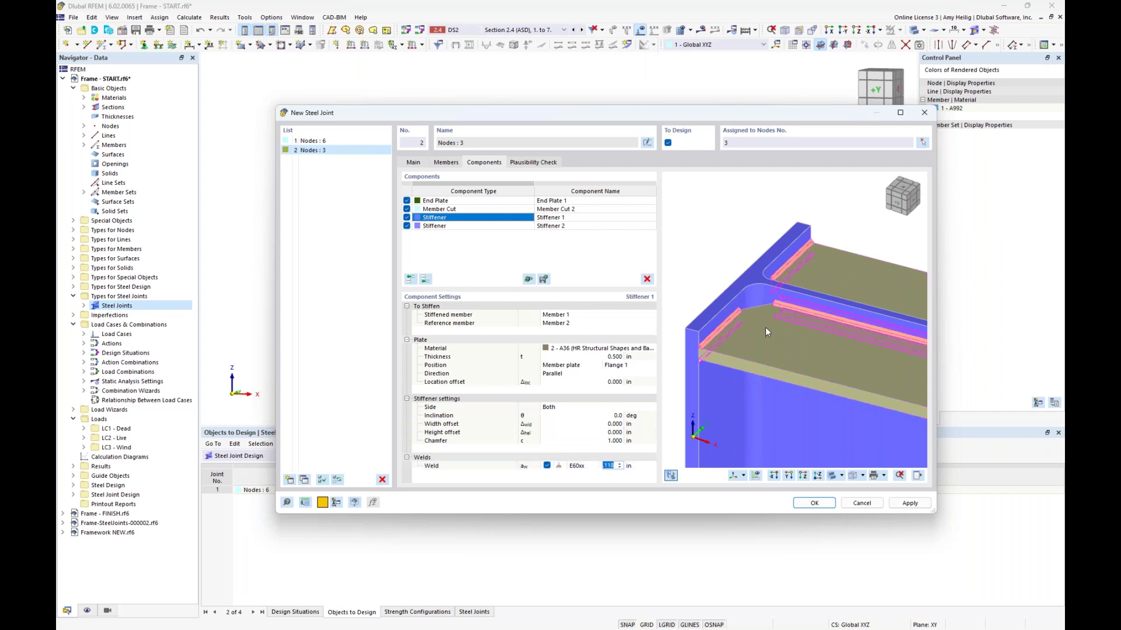
pyautogui.moveTo(765, 329); pyautogui.dragTo(797, 311, button='middle')
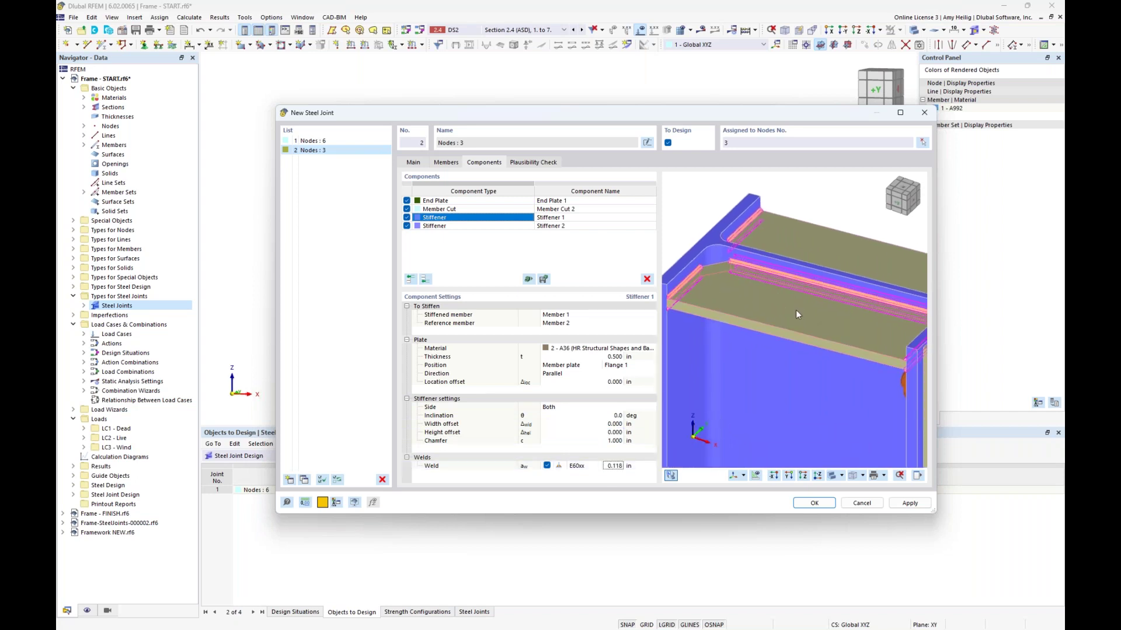
pyautogui.click(608, 467)
pyautogui.write('0.25')
pyautogui.click(606, 441)
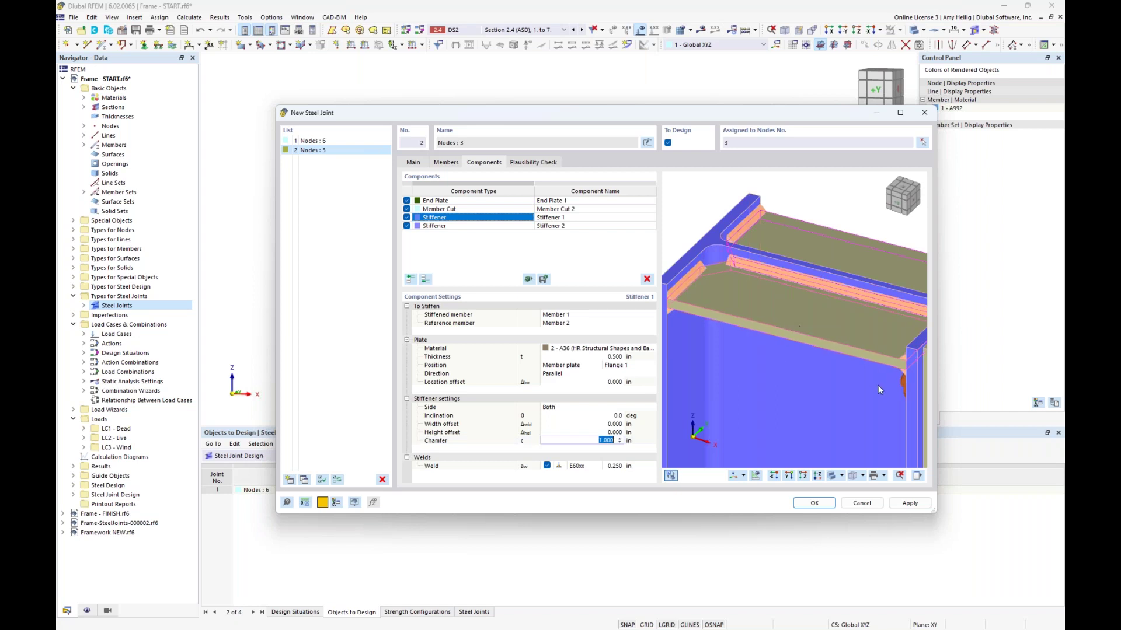
# Step: Inspect the lower column stiffener, deactivate Stiffener 2, and delete it from the joint's components
pyautogui.scroll(-5, 822, 354)
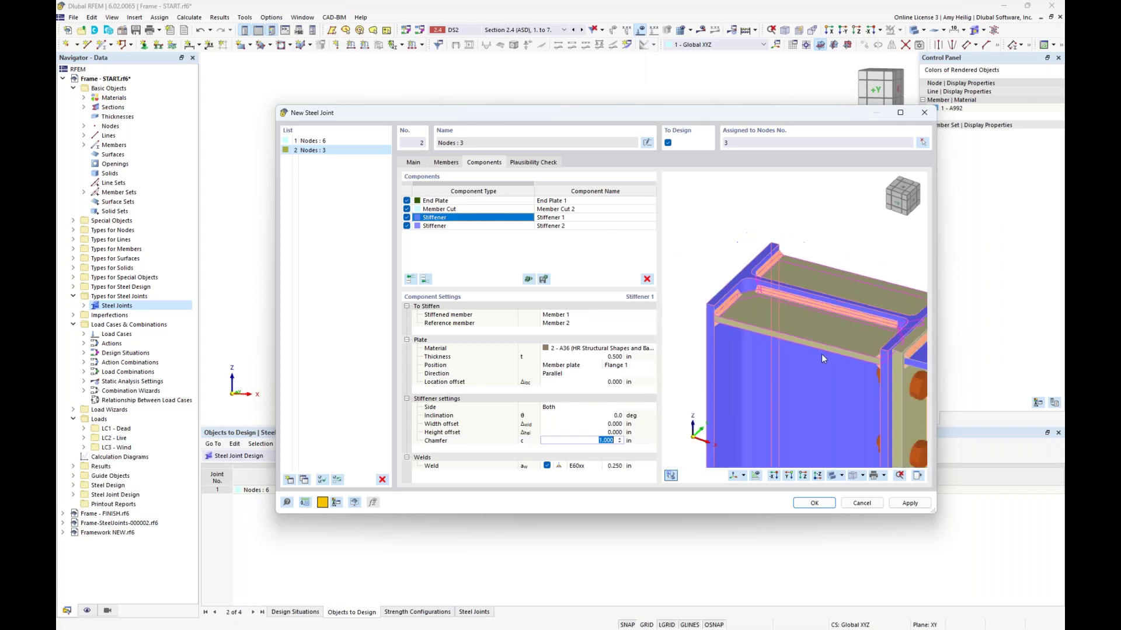
pyautogui.moveTo(823, 397); pyautogui.dragTo(789, 306, button='middle')
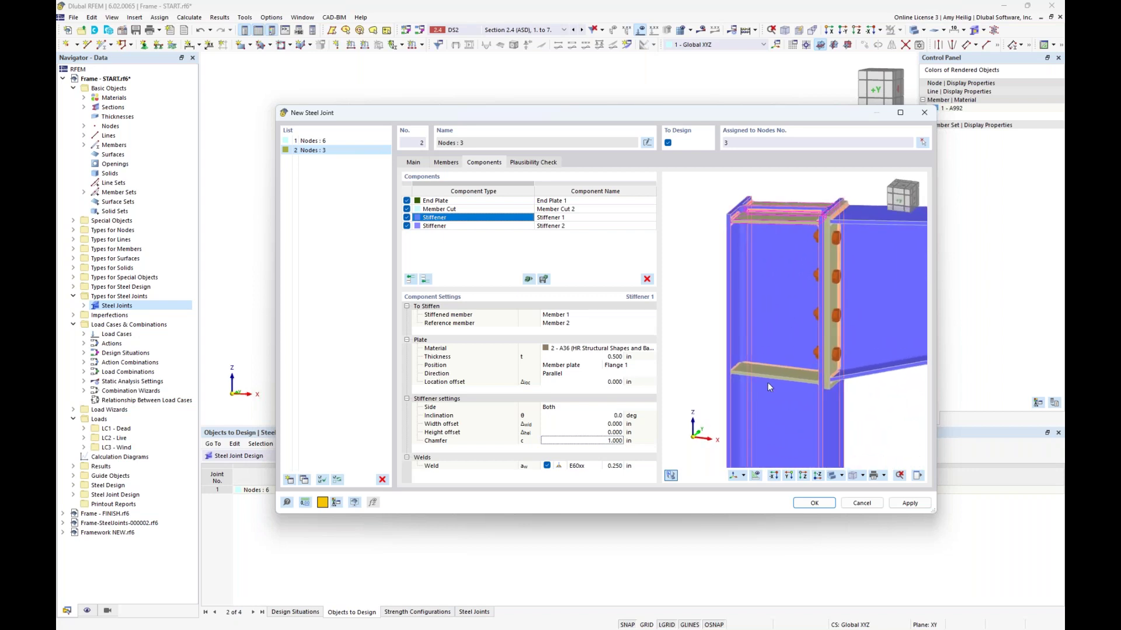
pyautogui.scroll(3, 767, 383)
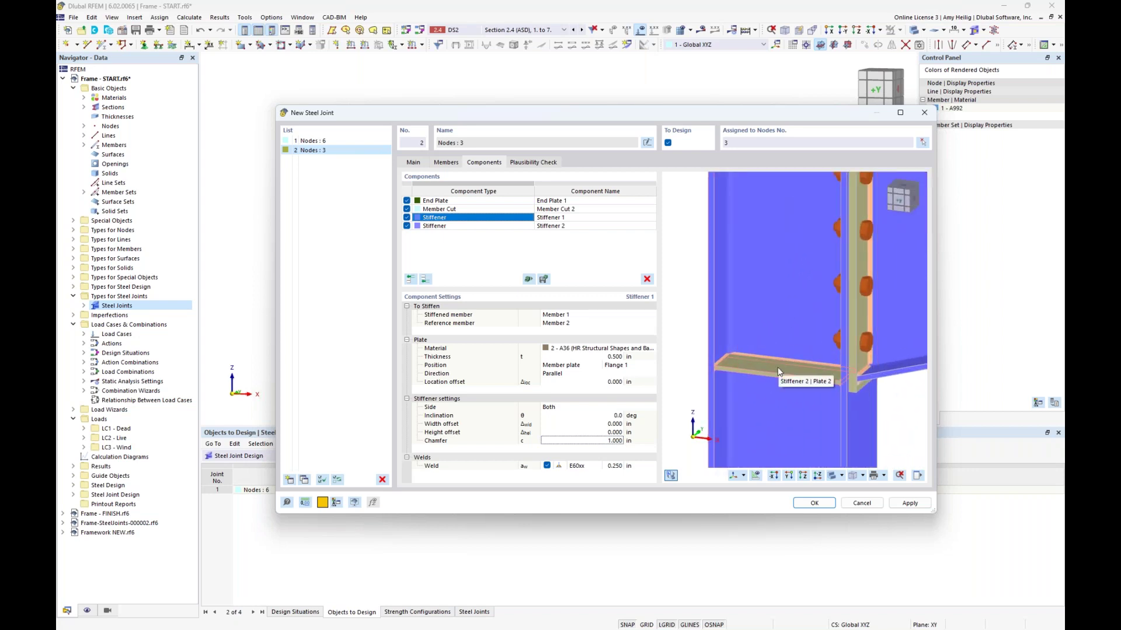
pyautogui.click(407, 226)
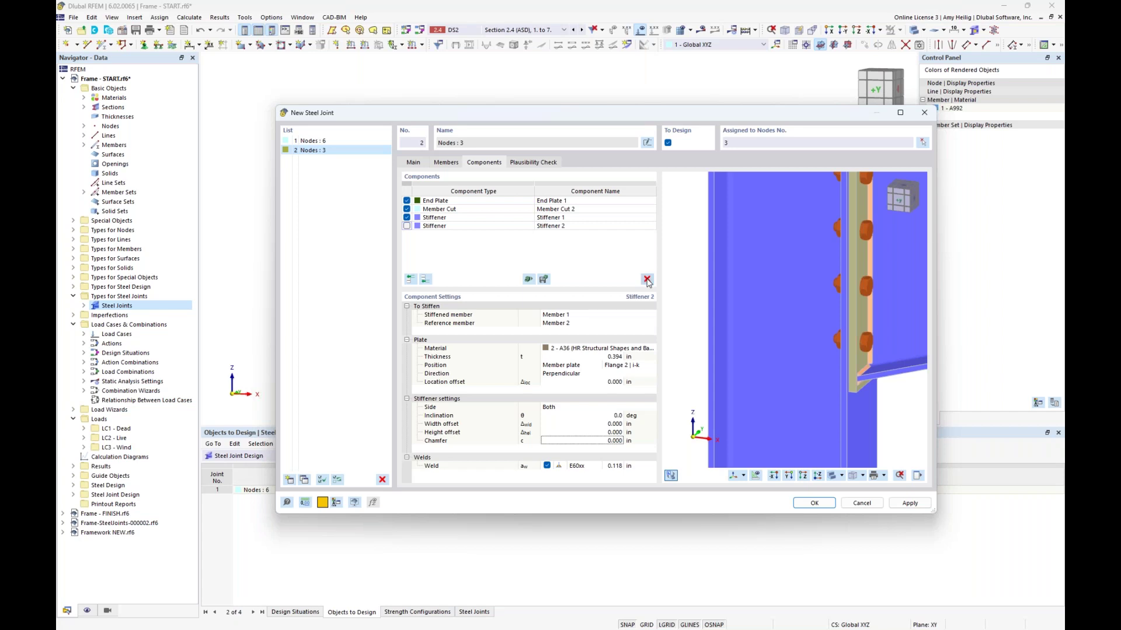
pyautogui.click(517, 227)
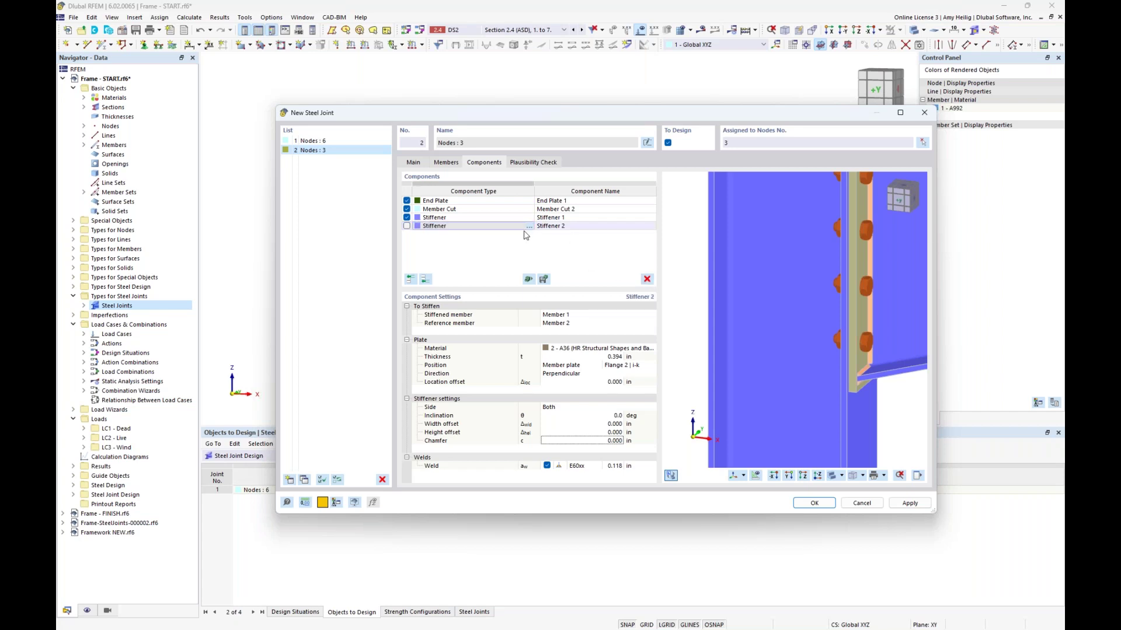
pyautogui.click(646, 279)
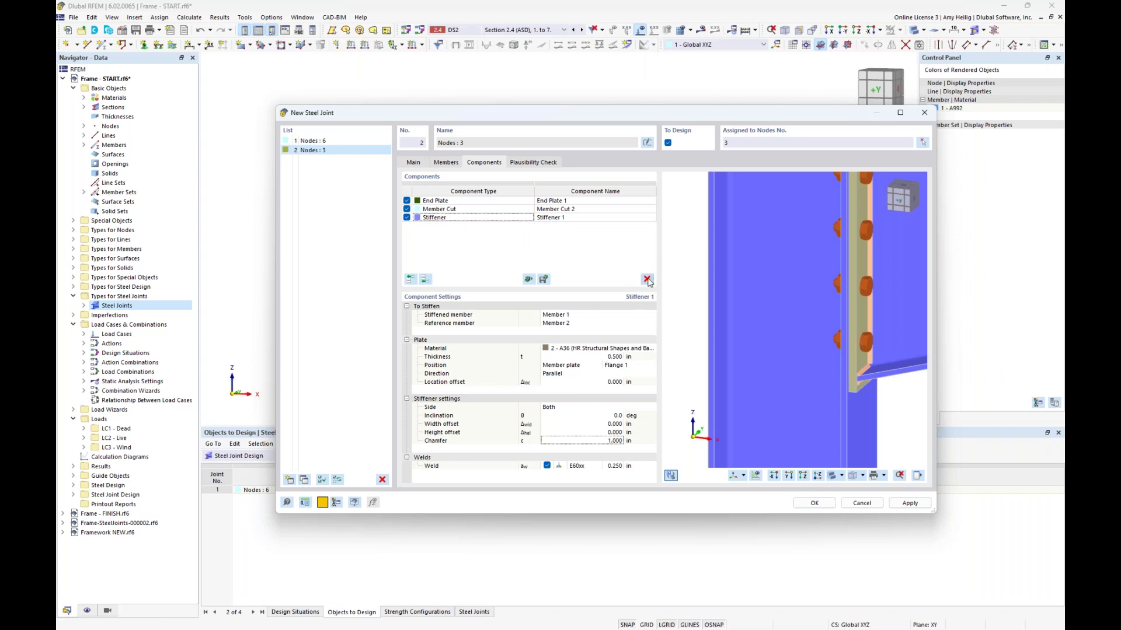
# Step: Copy the Stiffener 1 component to the end of the component list
pyautogui.scroll(-3, 776, 314)
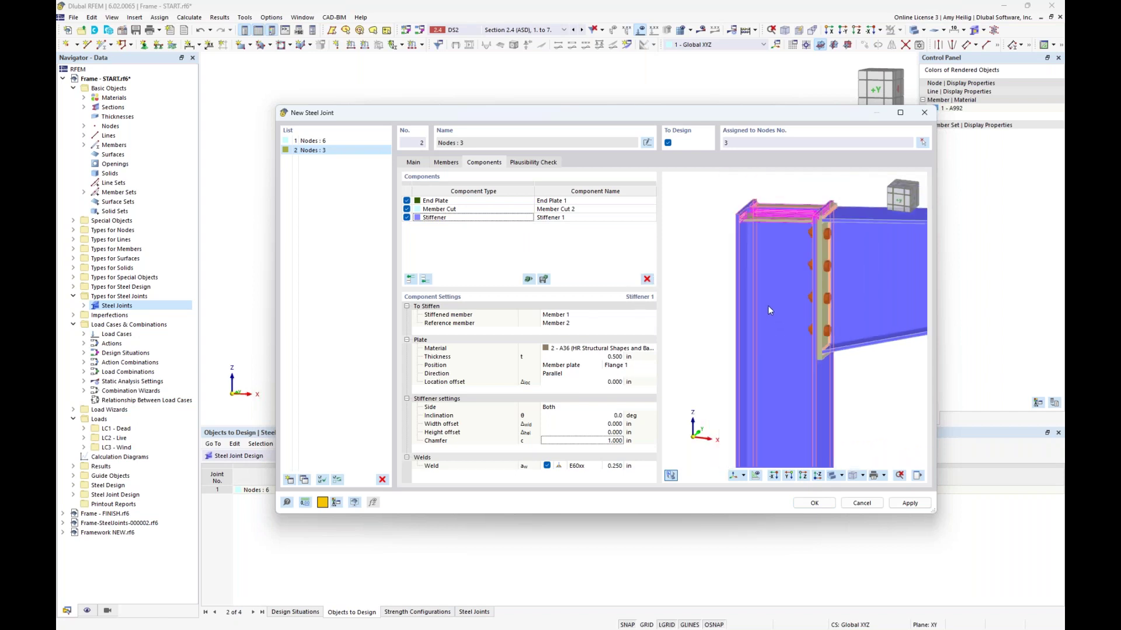
pyautogui.moveTo(768, 311); pyautogui.dragTo(745, 311, button='middle')
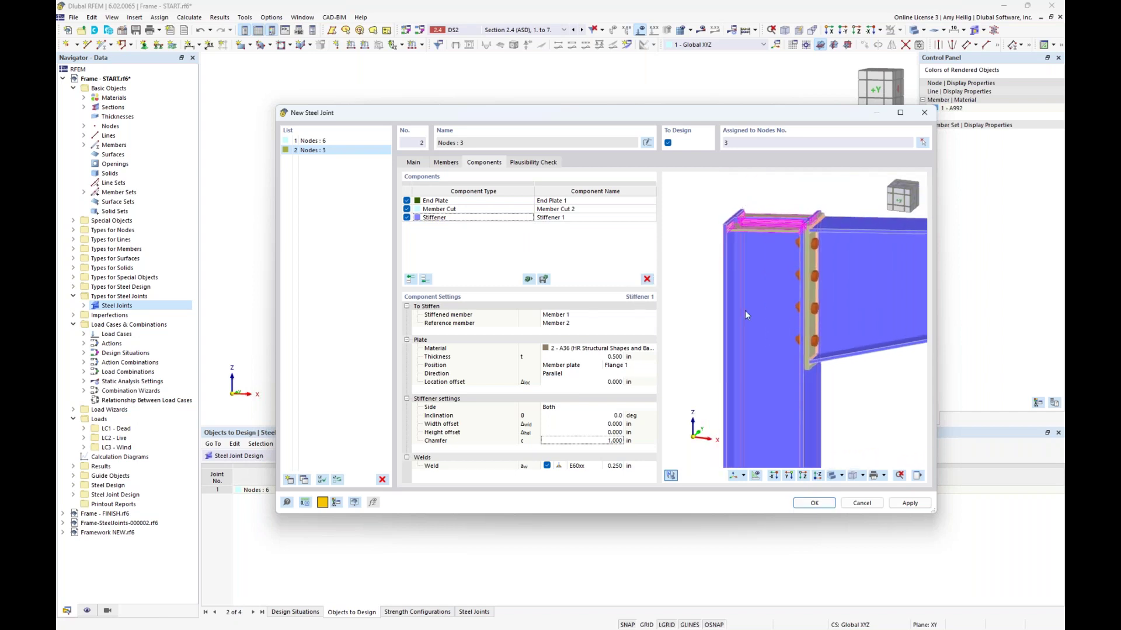
pyautogui.rightClick(476, 222)
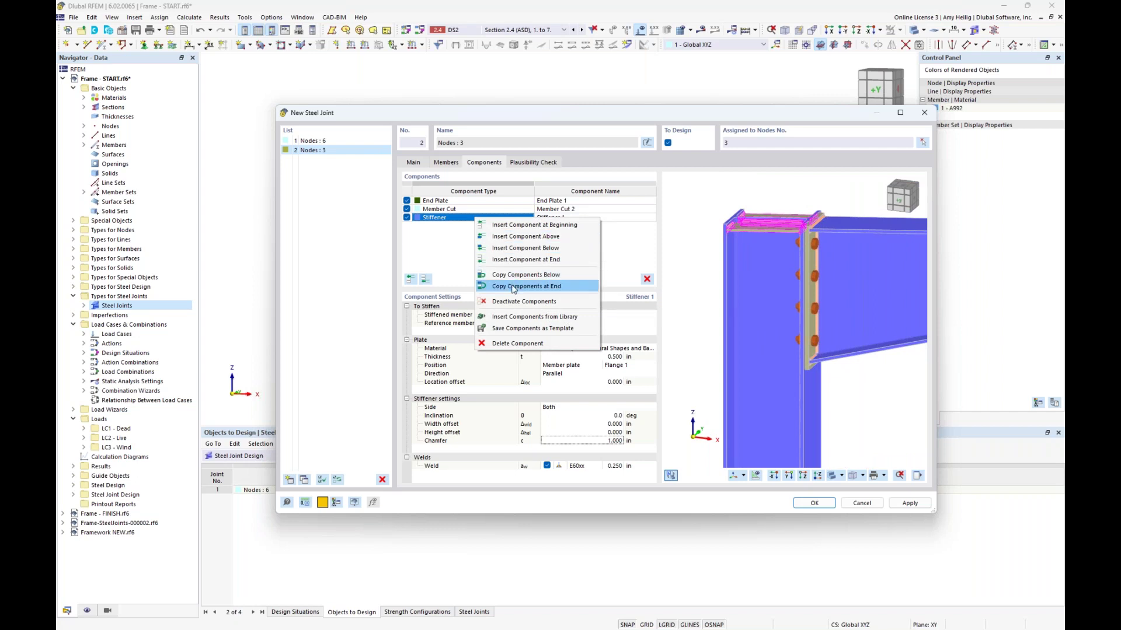
pyautogui.click(513, 288)
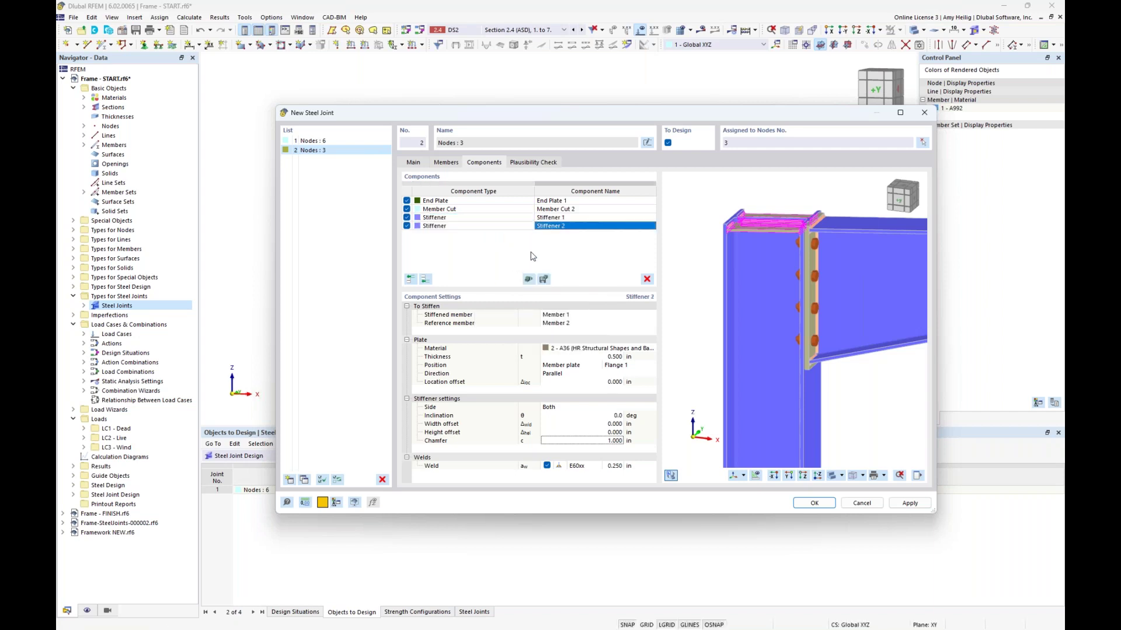
# Step: Position the copied Stiffener 2 at member plate Flange 2 | i-k with the Perpendicular direction
pyautogui.click(467, 228)
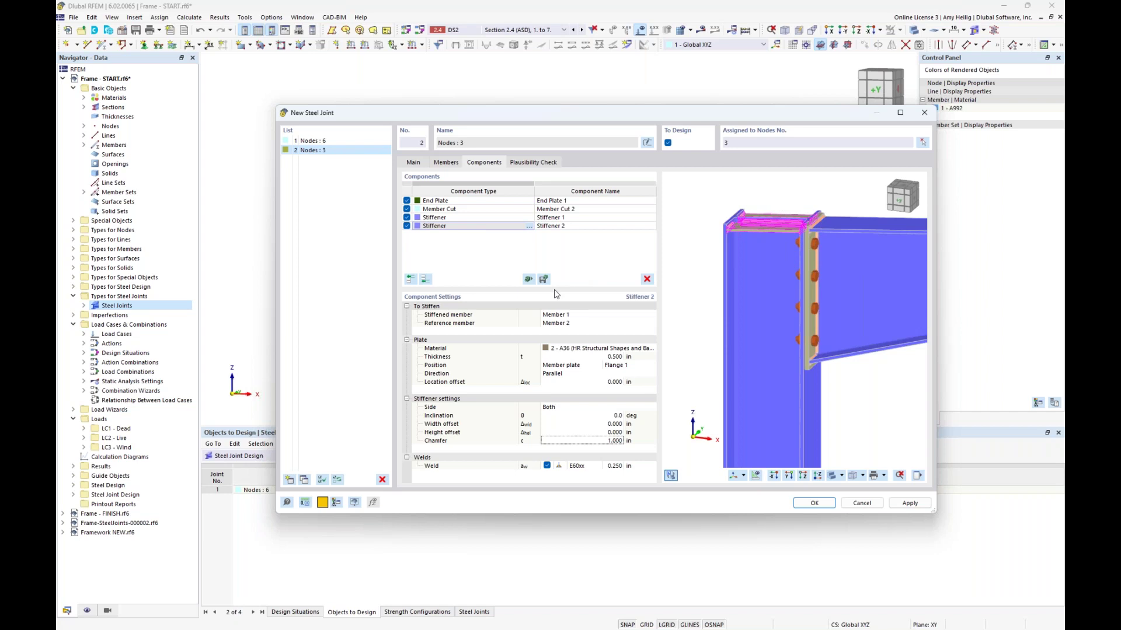
pyautogui.click(612, 369)
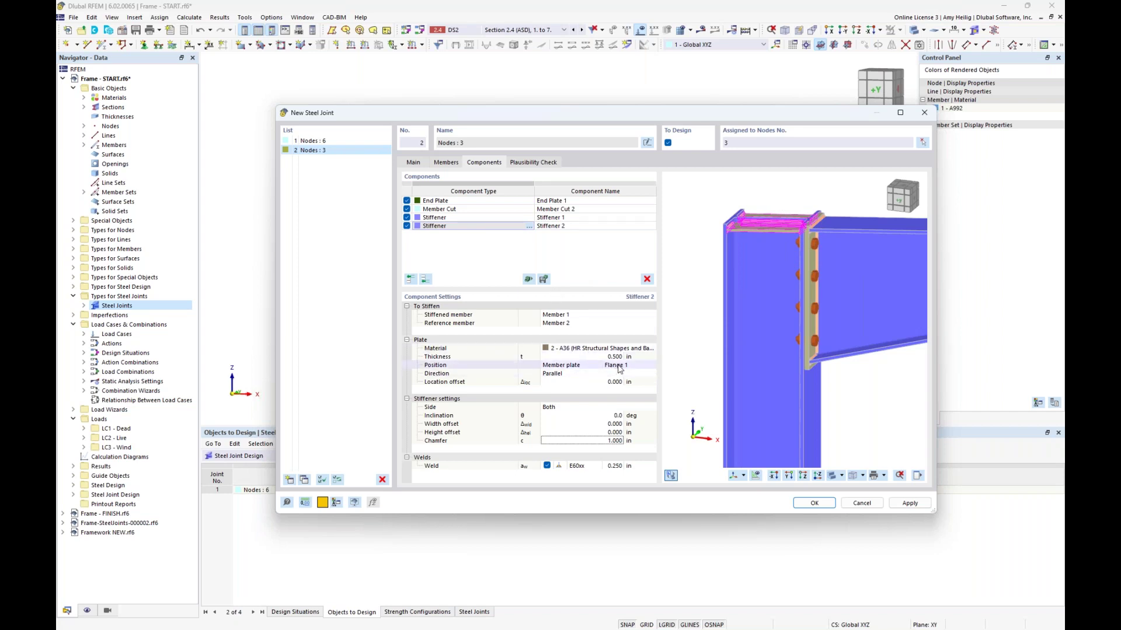
pyautogui.click(651, 366)
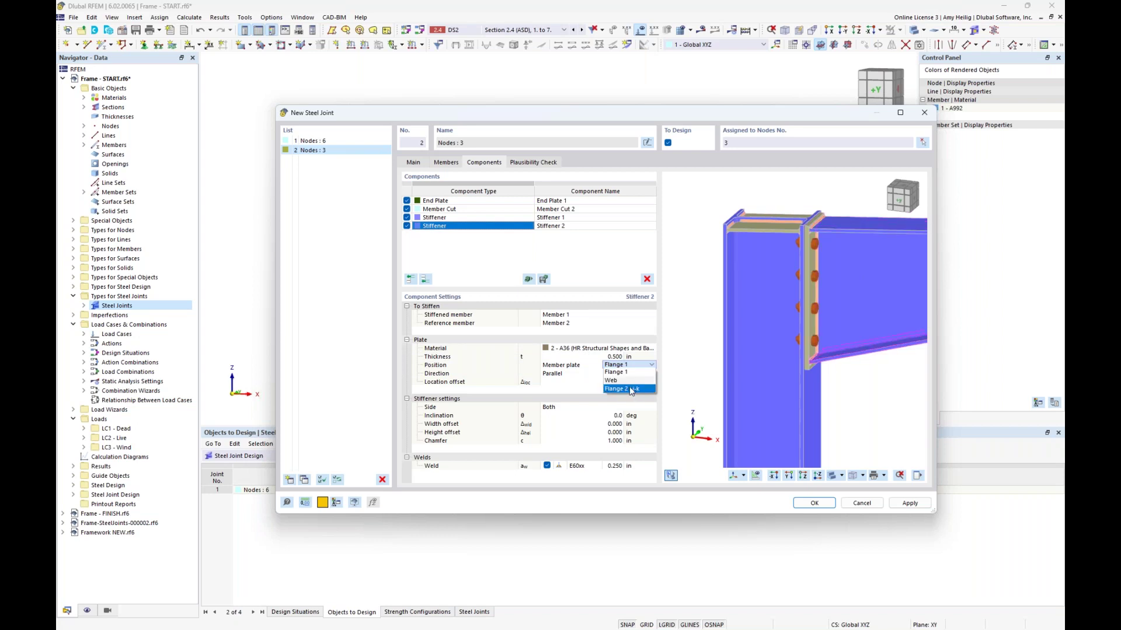
pyautogui.click(629, 388)
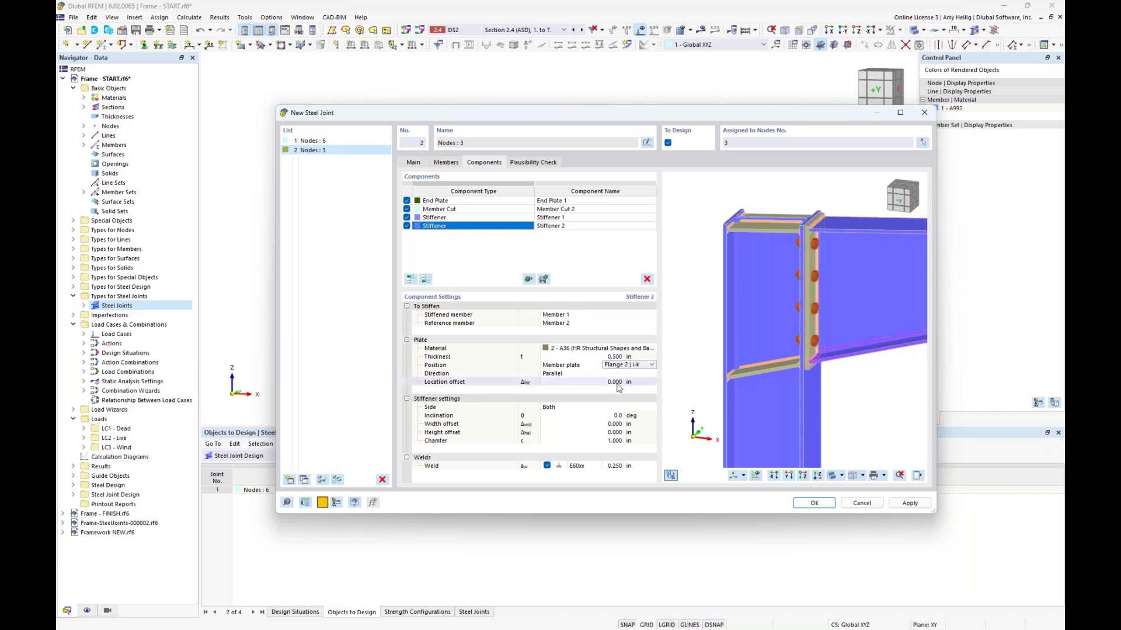
pyautogui.click(587, 373)
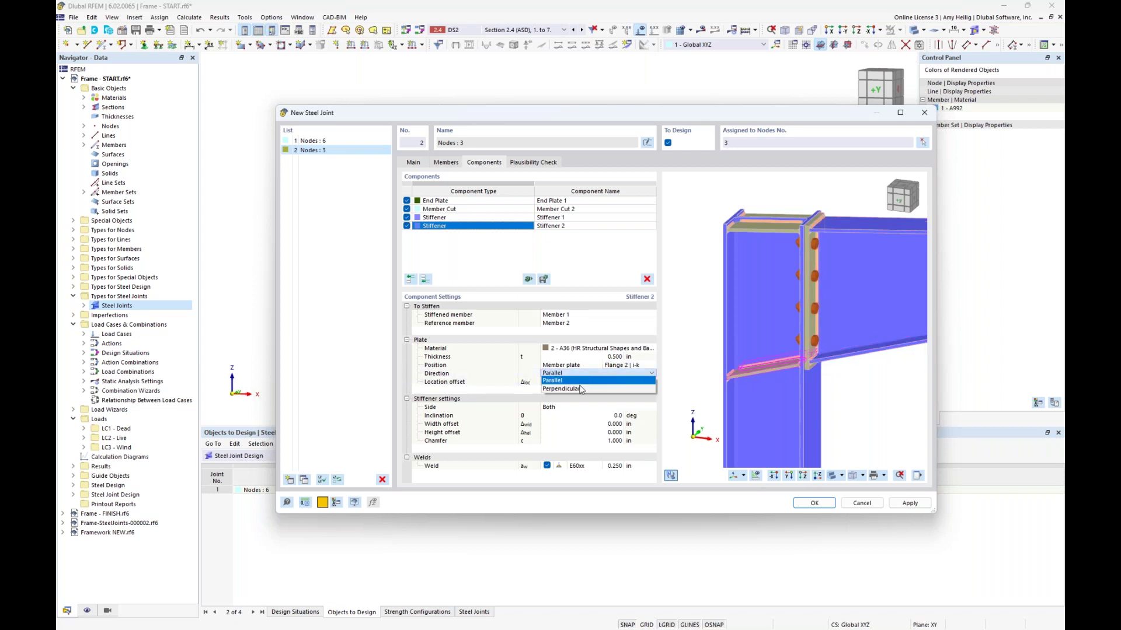
pyautogui.click(579, 388)
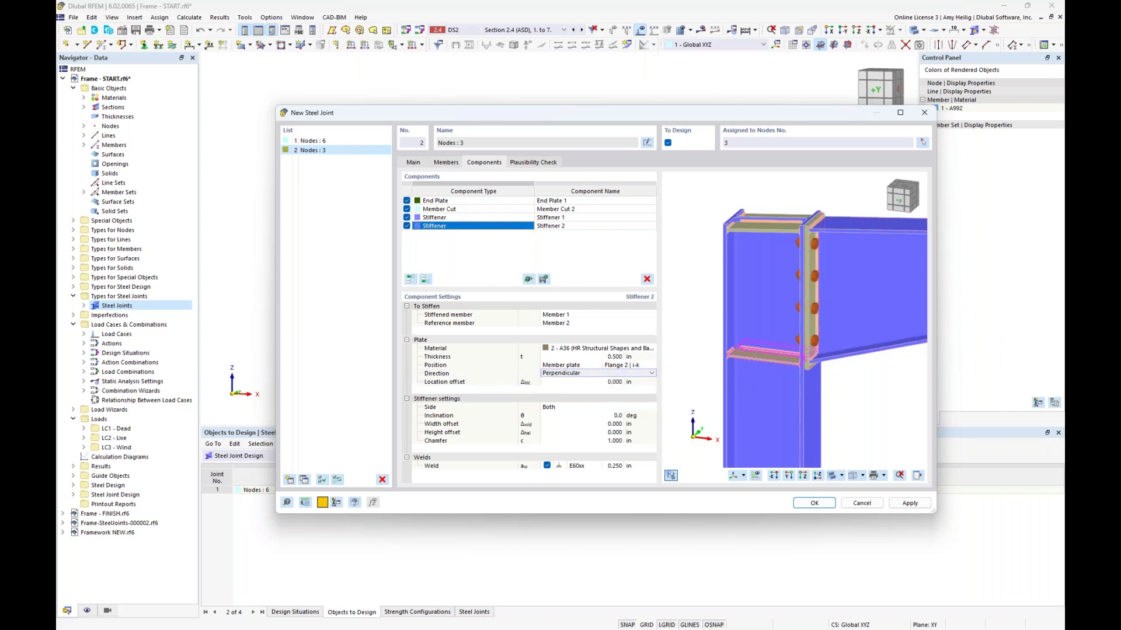
pyautogui.moveTo(794, 335); pyautogui.dragTo(794, 370, button='middle')
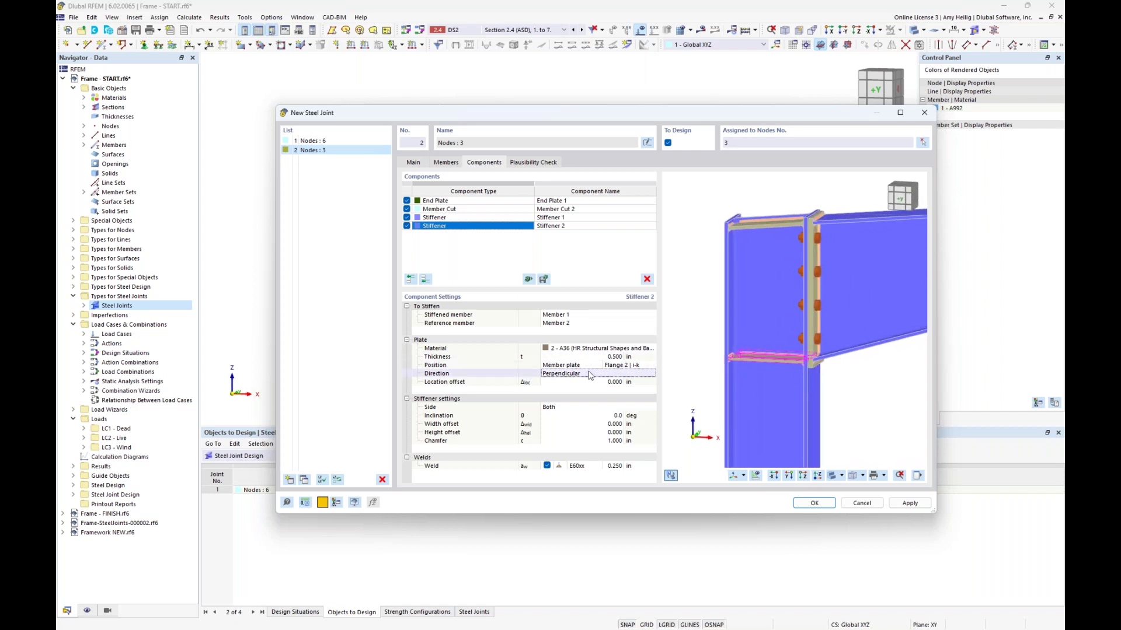
# Step: Set the plate thickness of Stiffener 2 to 0.375 in
pyautogui.click(606, 357)
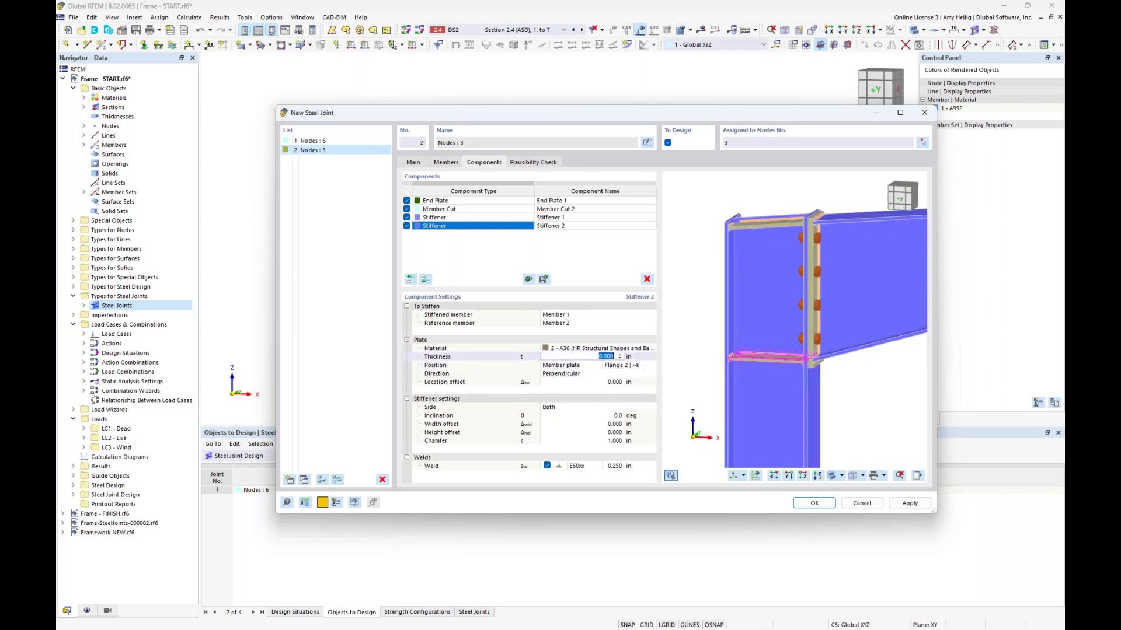
pyautogui.write('0.375')
pyautogui.click(605, 366)
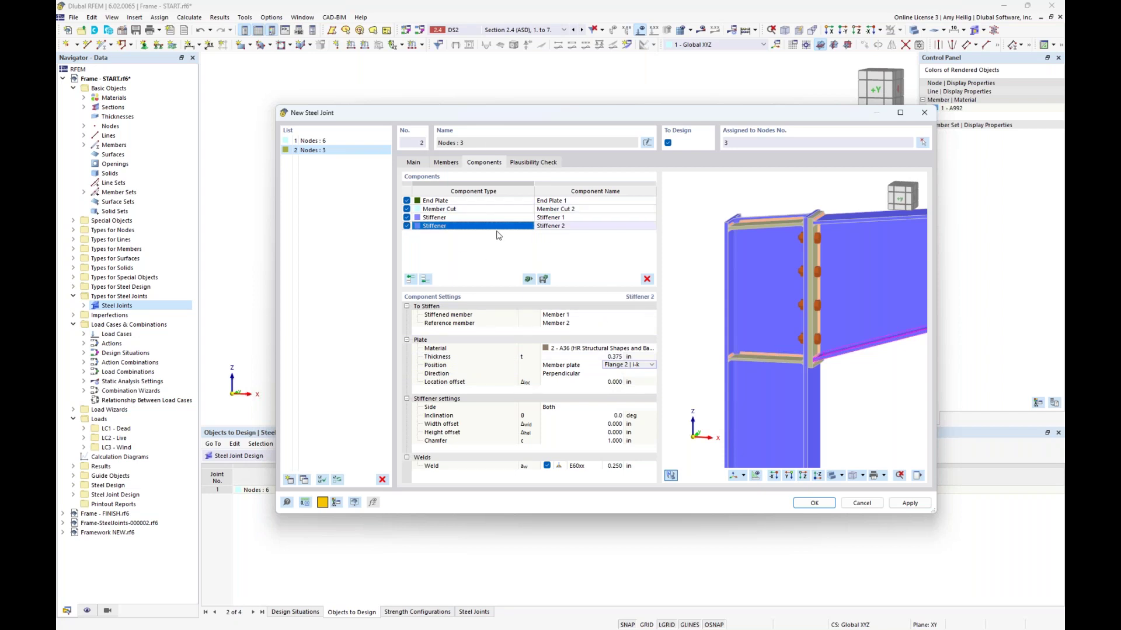
# Step: Review the plausibility check for the node 3 joint and confirm the new steel joint
pyautogui.click(522, 165)
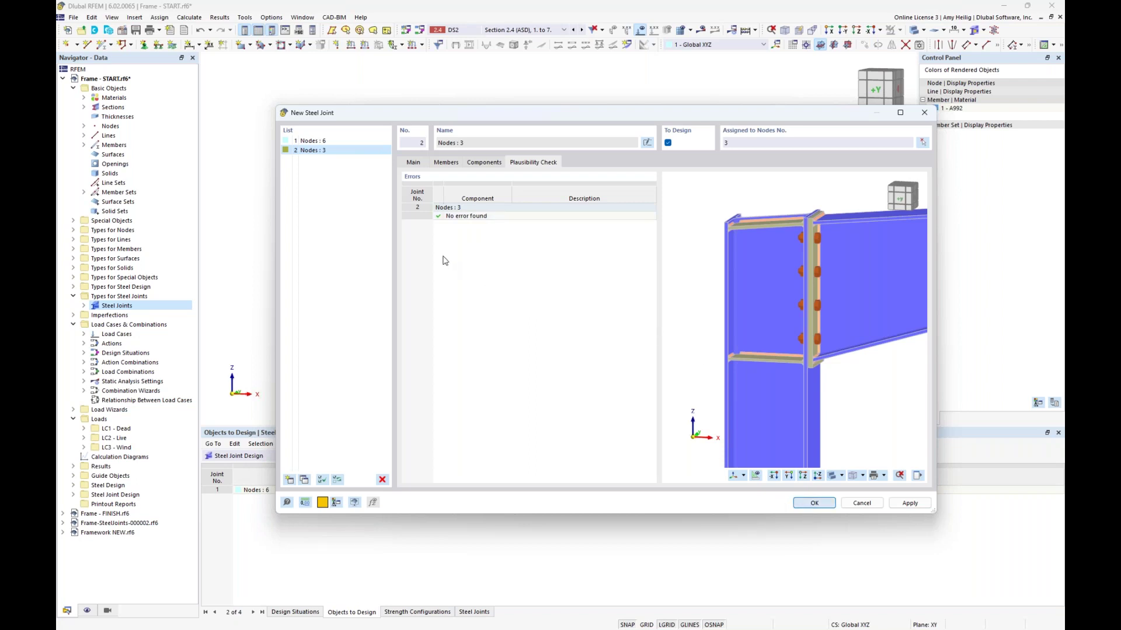
pyautogui.press('Return')
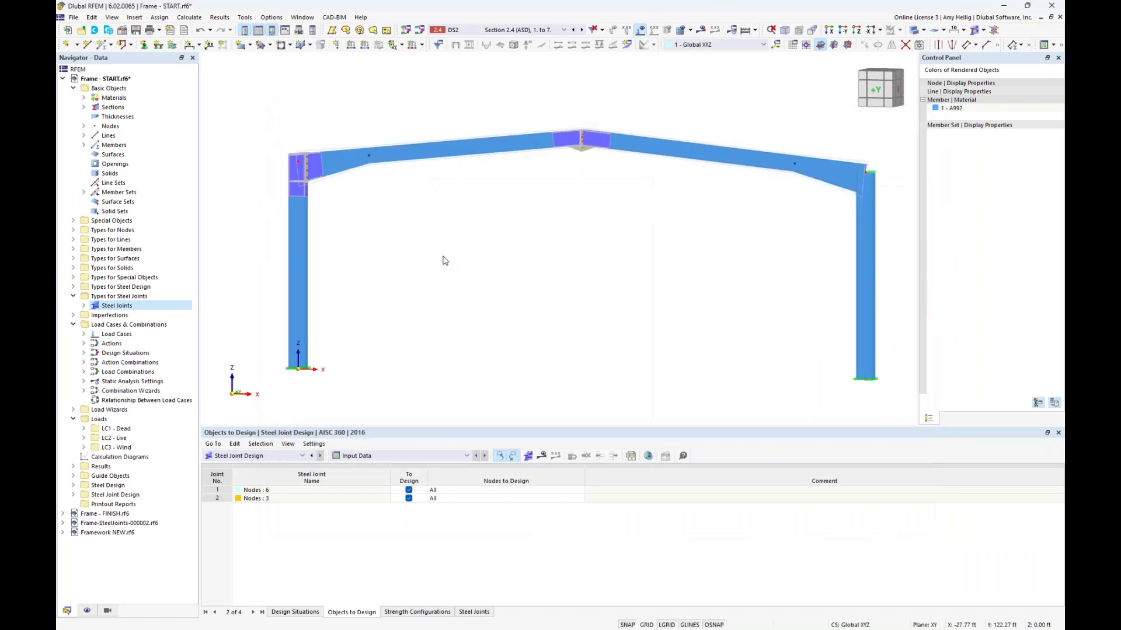
# Step: Switch the frame members to a line display and inspect the defined steel joints
pyautogui.click(914, 31)
pyautogui.click(914, 32)
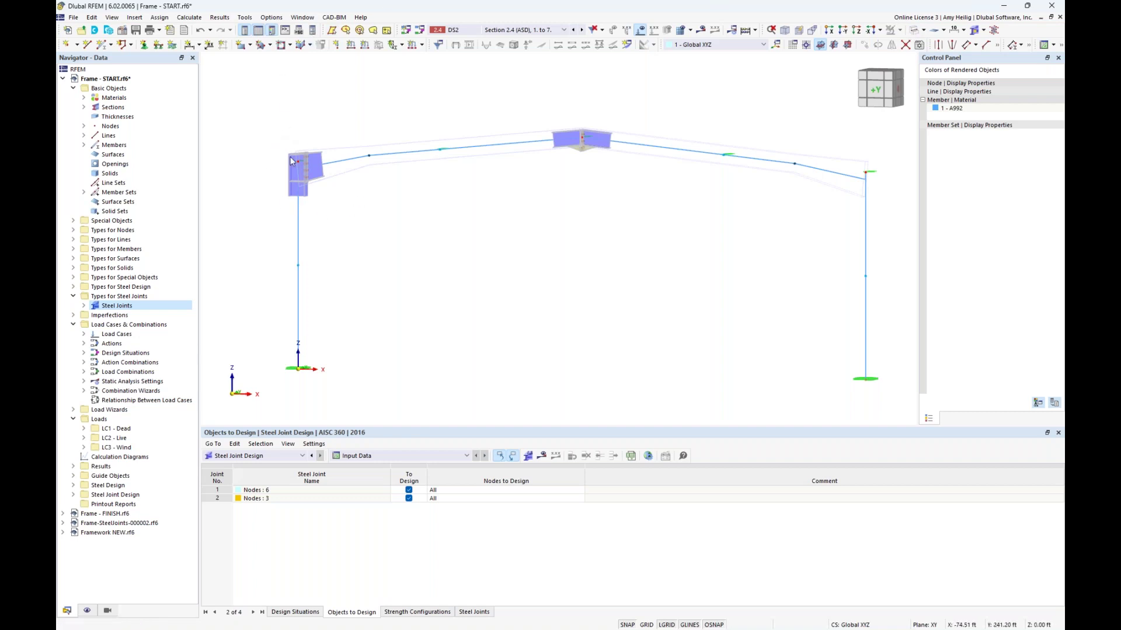
pyautogui.scroll(5, 299, 173)
pyautogui.scroll(-5, 348, 176)
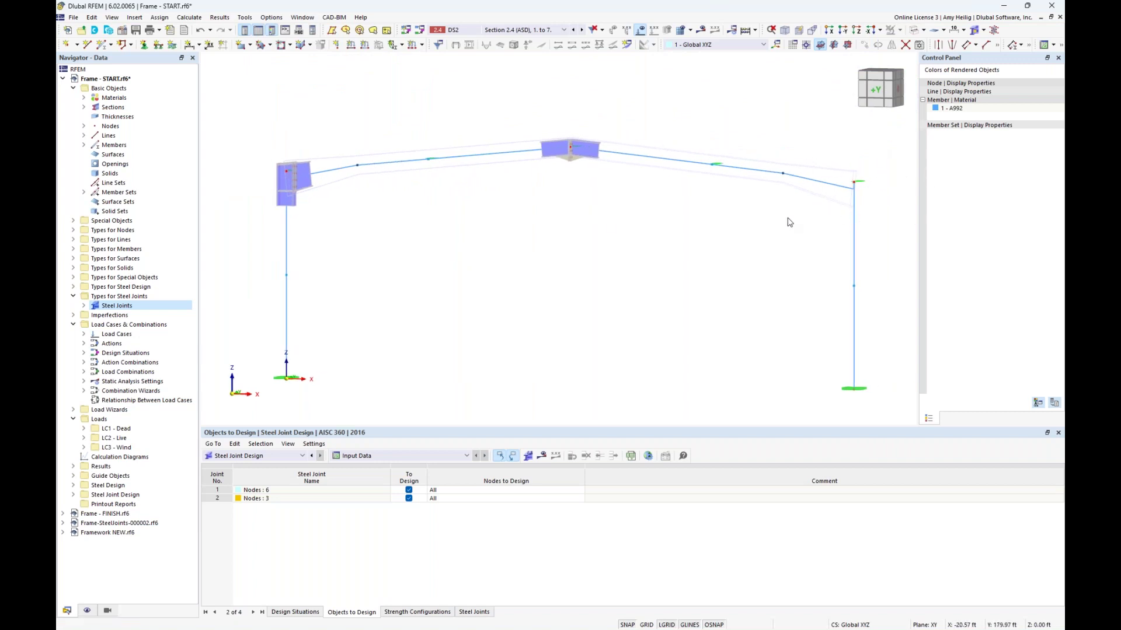
# Step: Assign the node 3 steel joint to node 11 at the opposite frame corner as well, and restore the solid member display
pyautogui.click(84, 306)
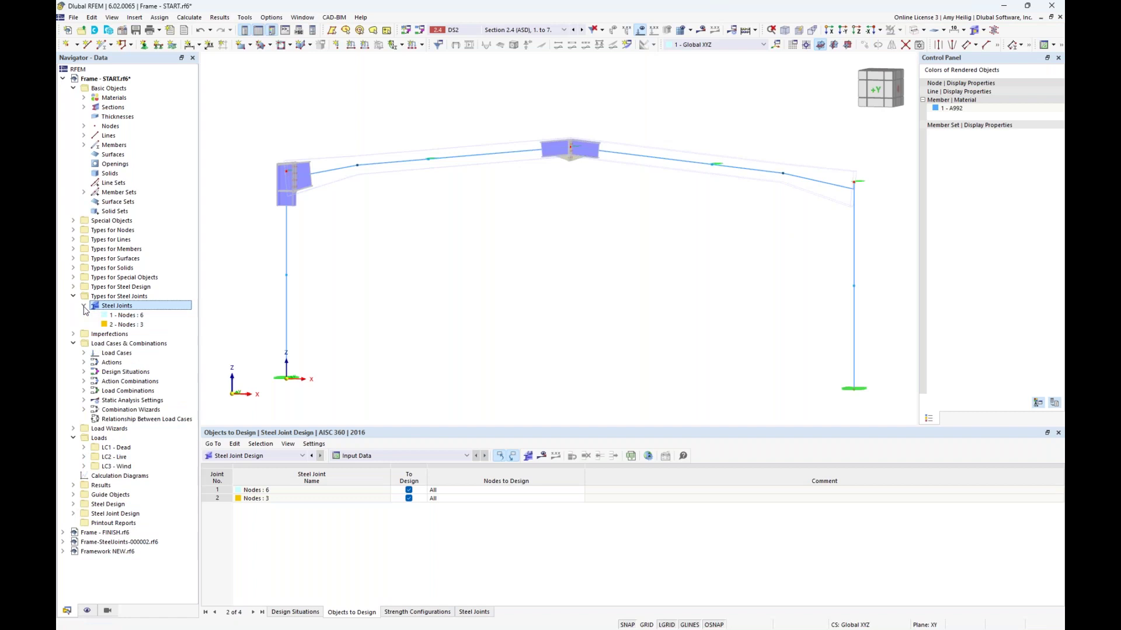
pyautogui.doubleClick(127, 326)
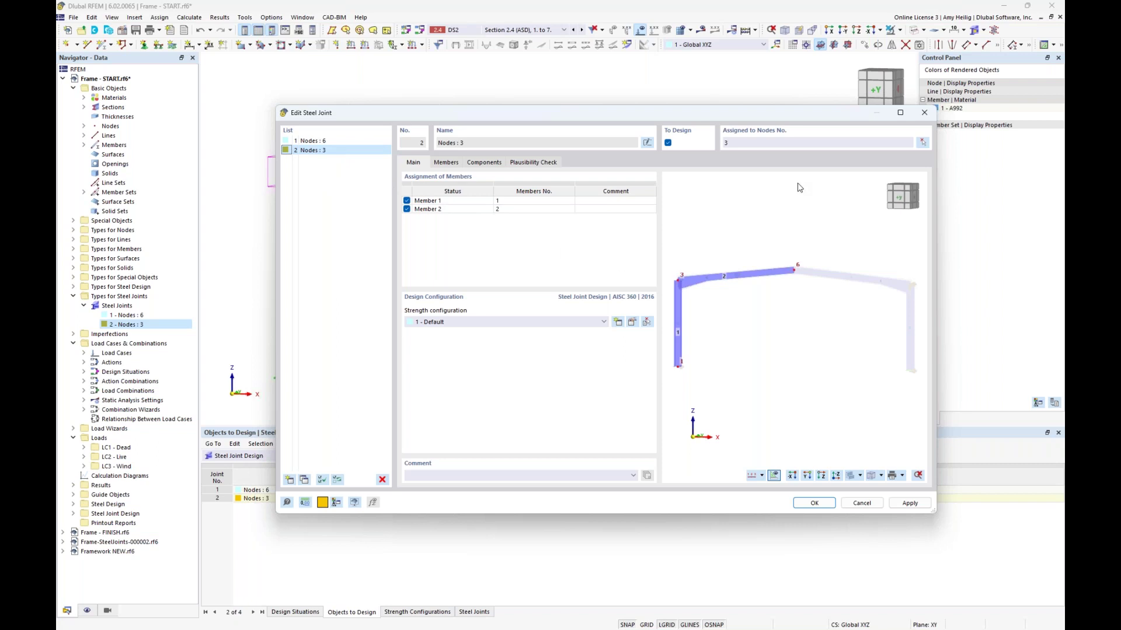
pyautogui.click(922, 143)
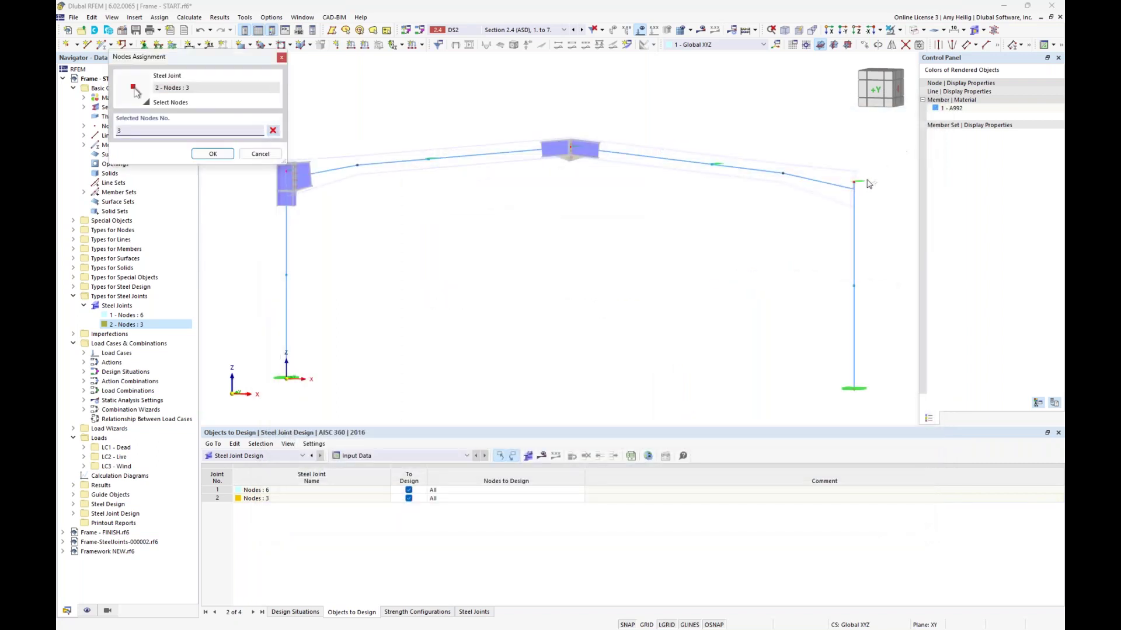
pyautogui.click(854, 183)
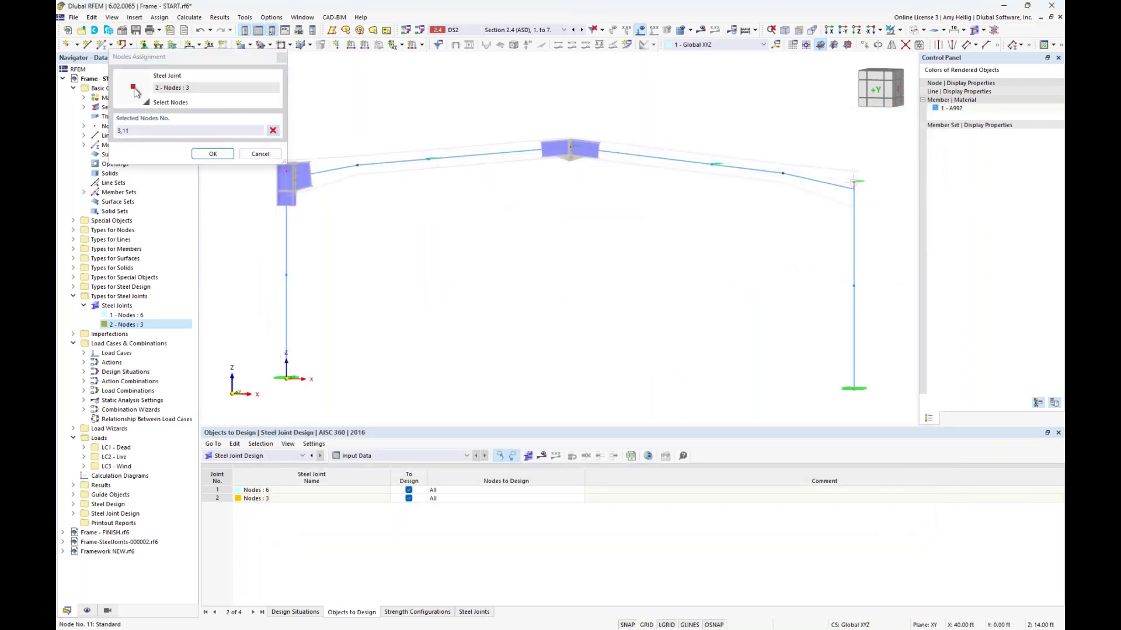
pyautogui.click(215, 154)
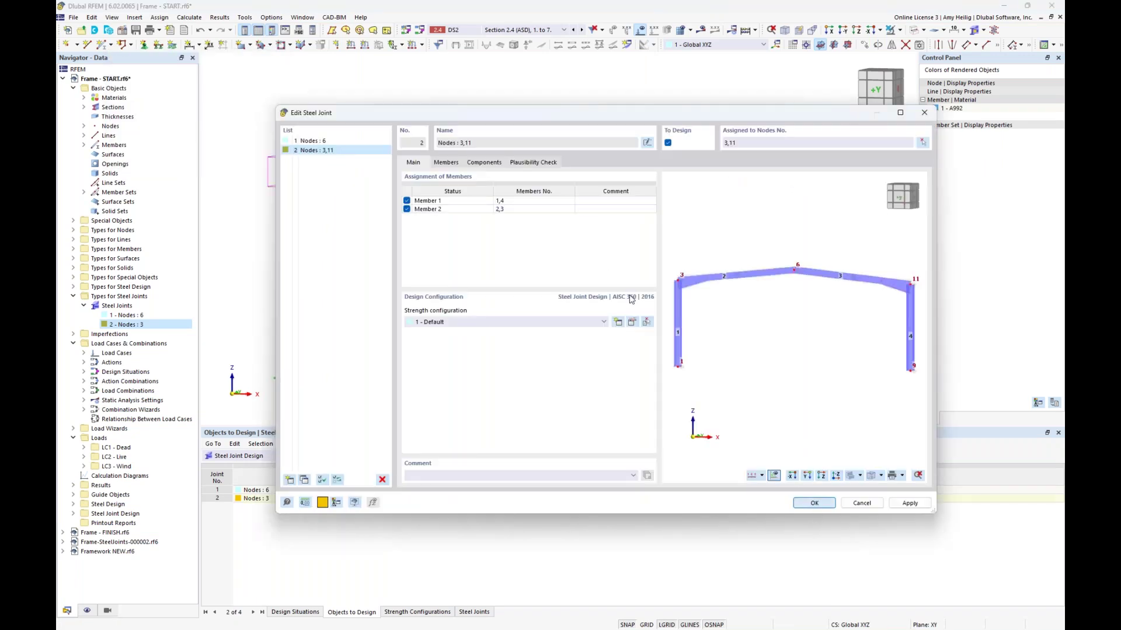
pyautogui.press('Return')
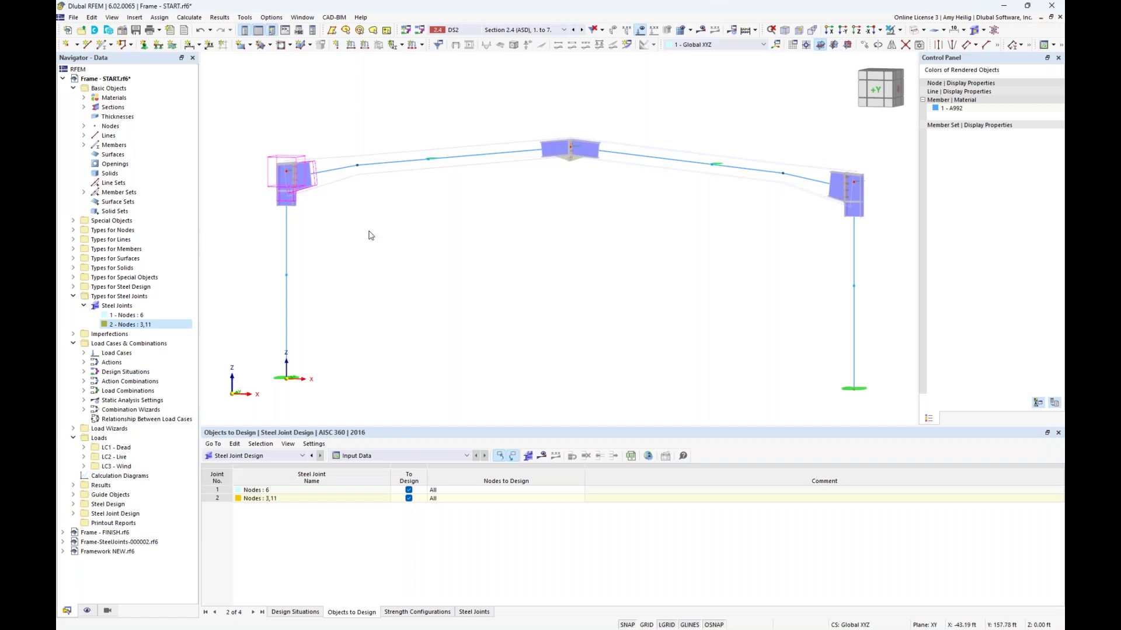
pyautogui.click(454, 285)
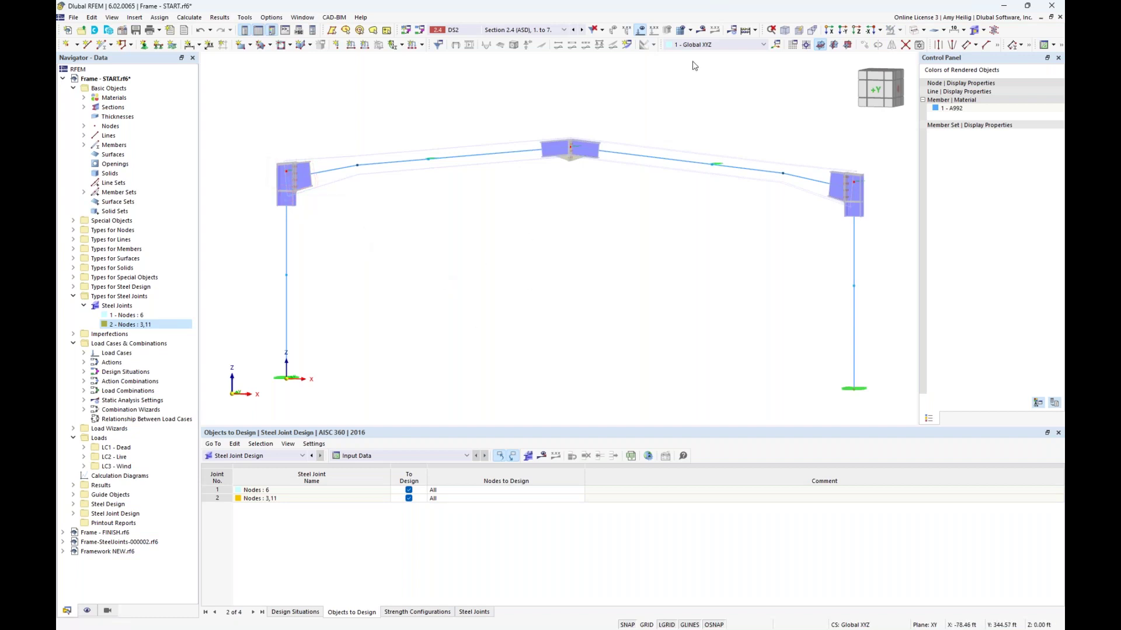
pyautogui.click(914, 32)
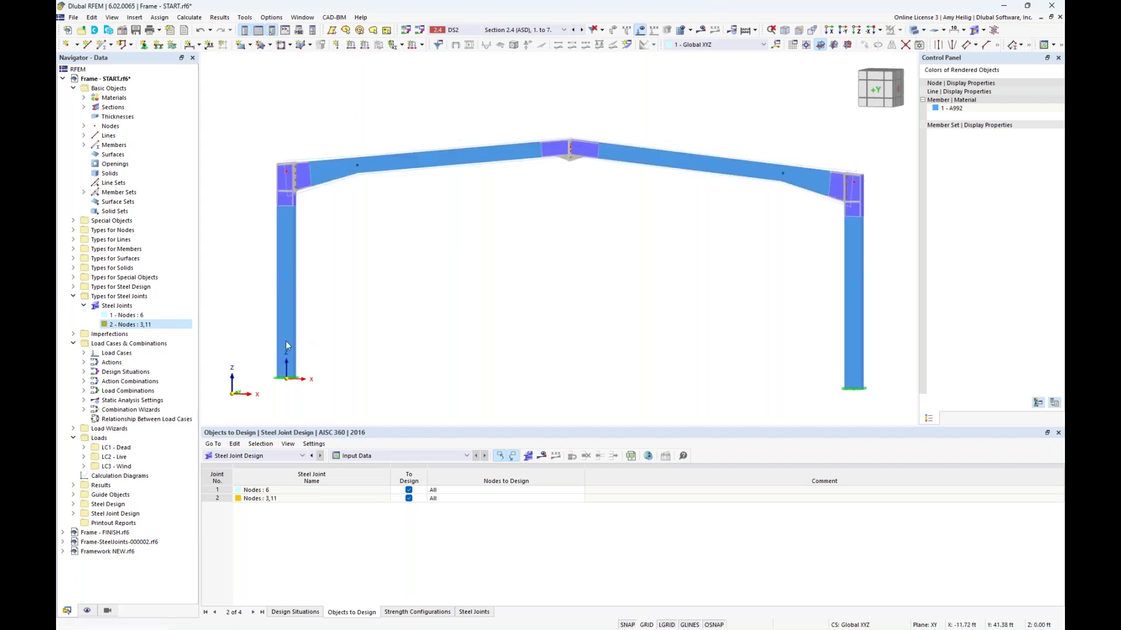
# Step: Edit the Default strength configuration from the node 6 steel joint and enable Perform buckling analysis
pyautogui.rightClick(123, 307)
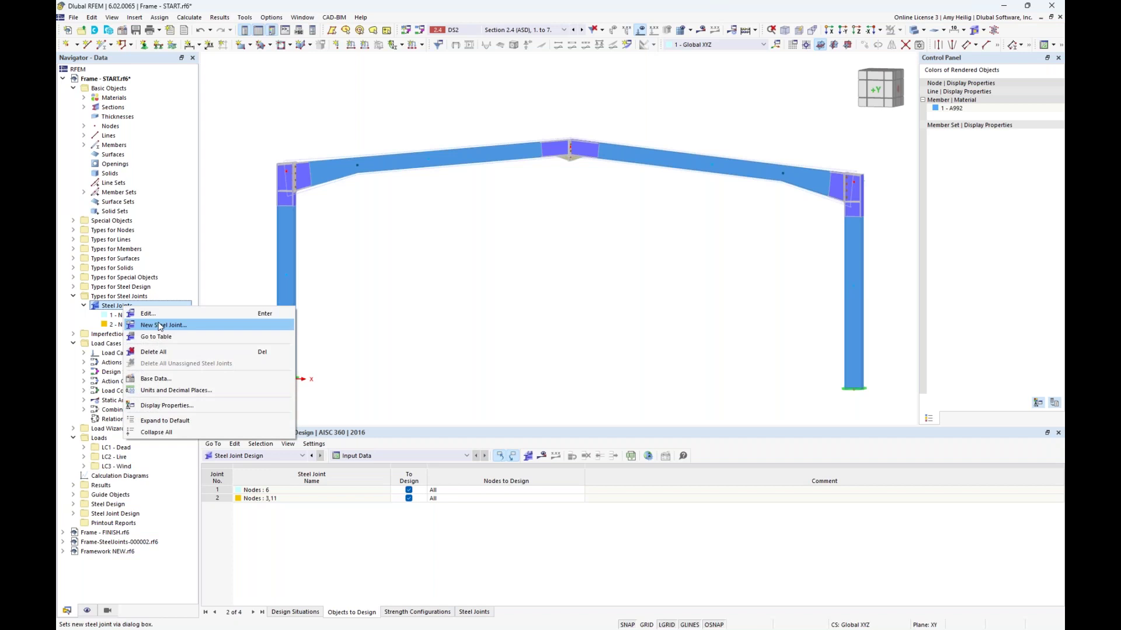
pyautogui.click(146, 314)
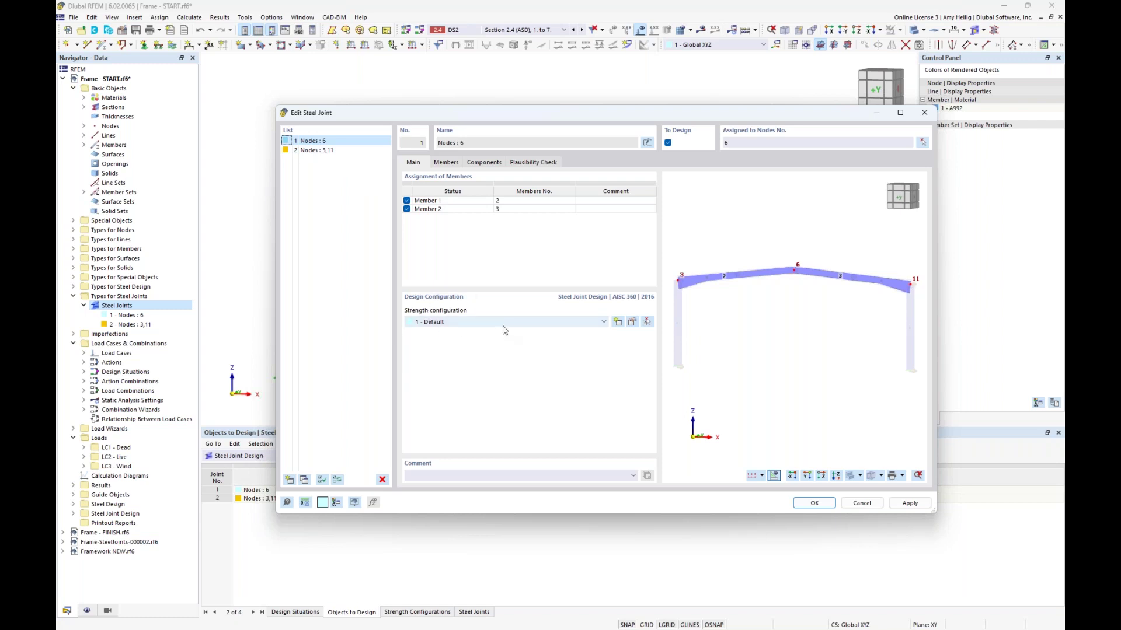
pyautogui.click(632, 324)
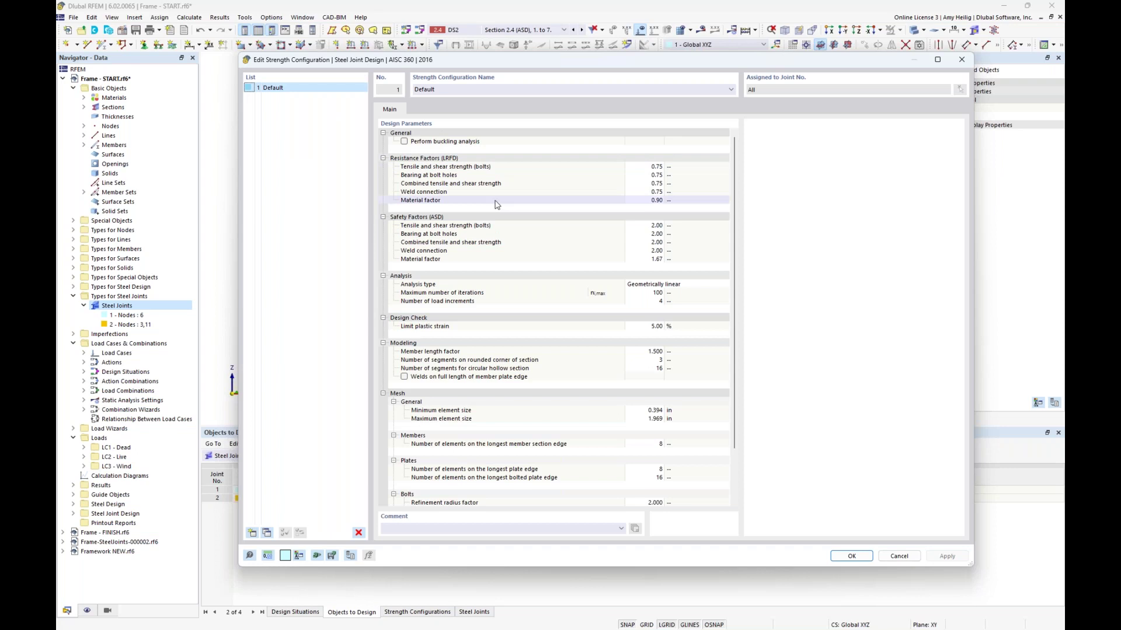
pyautogui.click(404, 142)
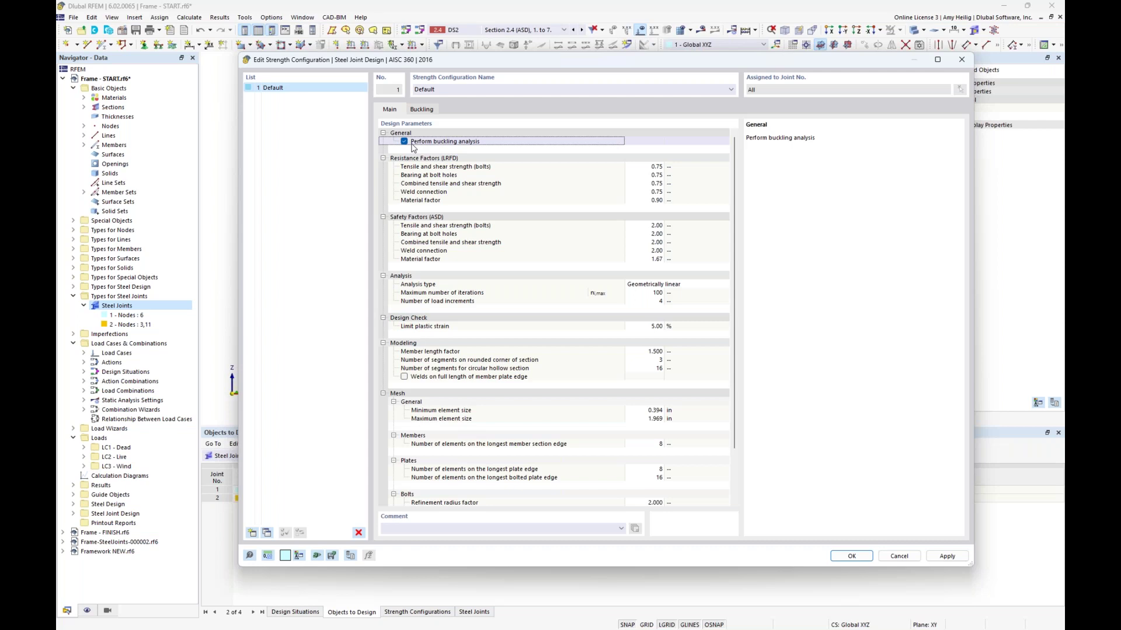
# Step: Examine the buckling settings: stability analysis type options, number of lowest eigenvalues, static analysis parameters and limit load factor
pyautogui.click(428, 110)
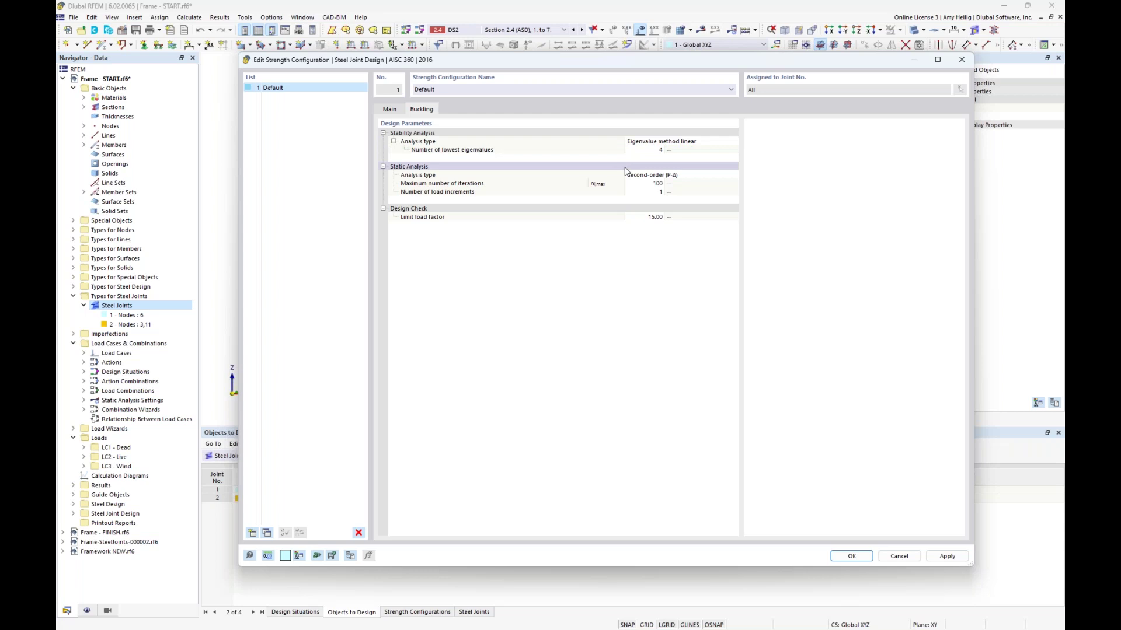
pyautogui.click(696, 142)
pyautogui.click(710, 145)
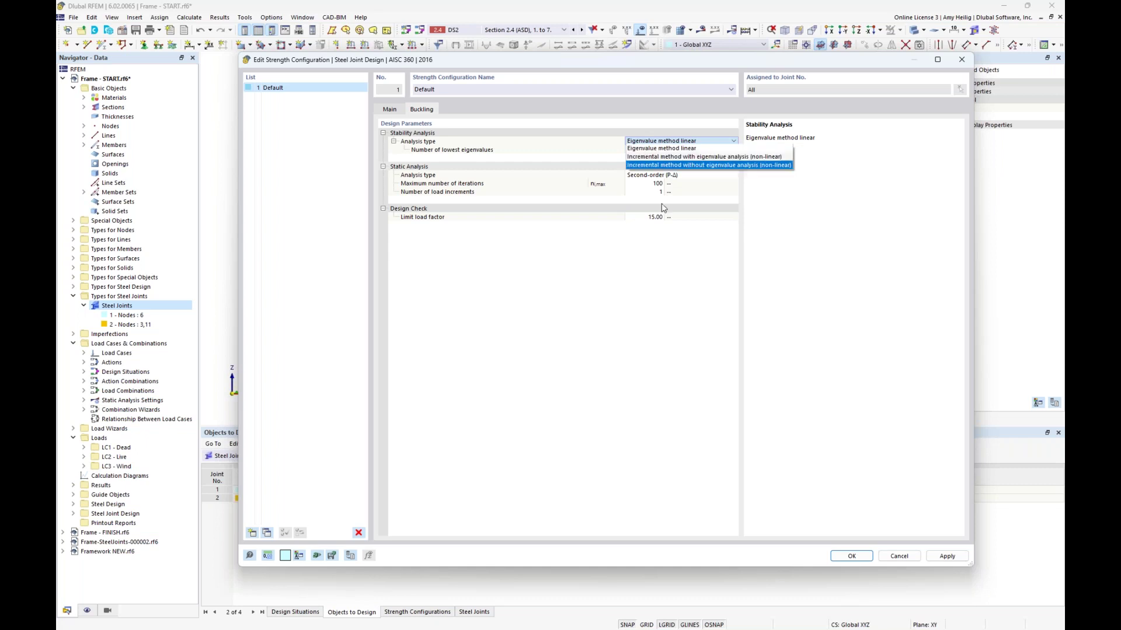
pyautogui.click(622, 303)
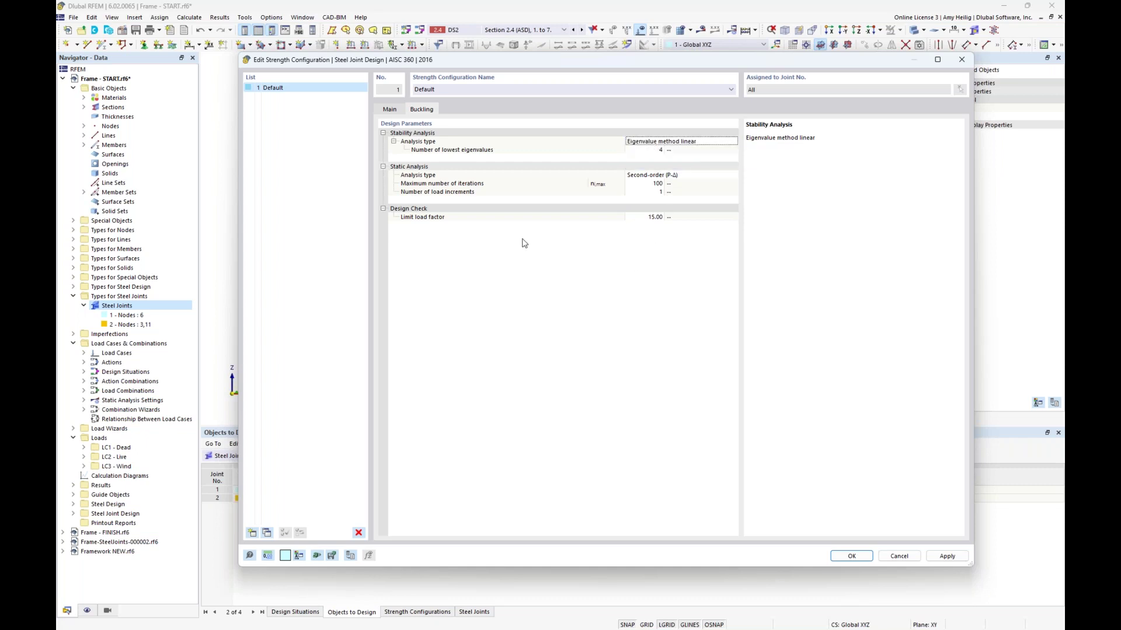
pyautogui.click(652, 149)
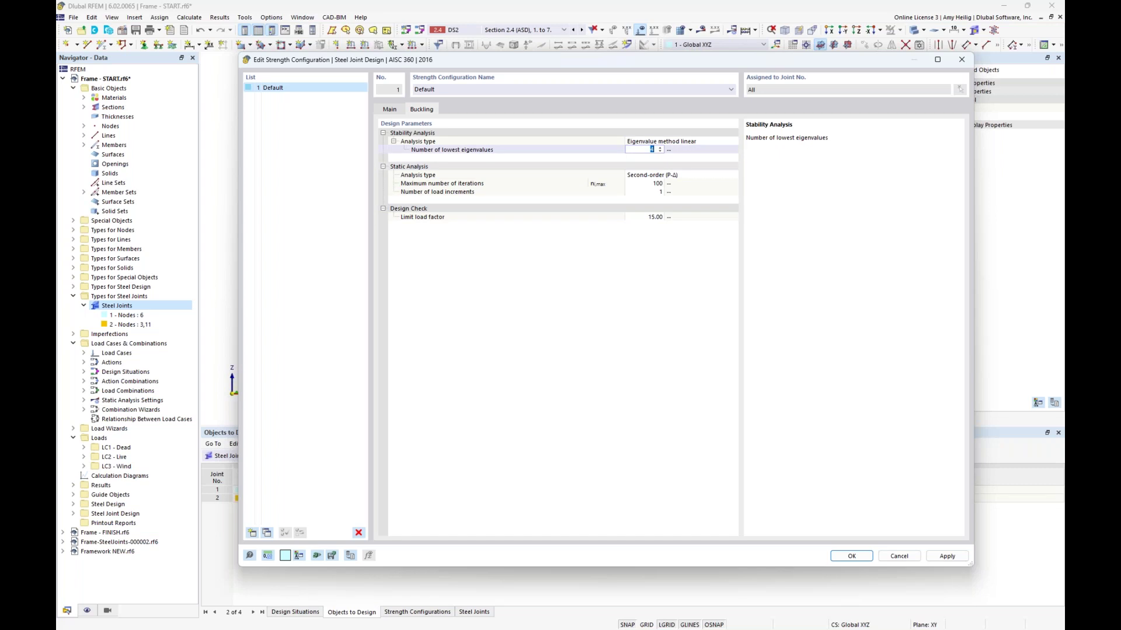
pyautogui.click(645, 151)
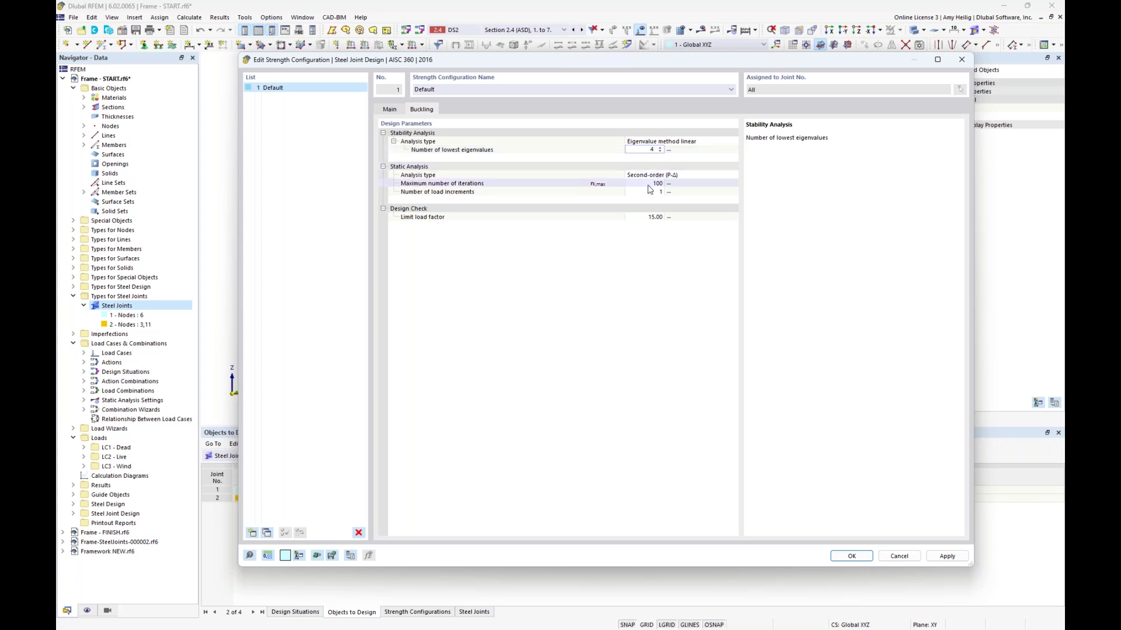
pyautogui.click(638, 217)
pyautogui.click(636, 217)
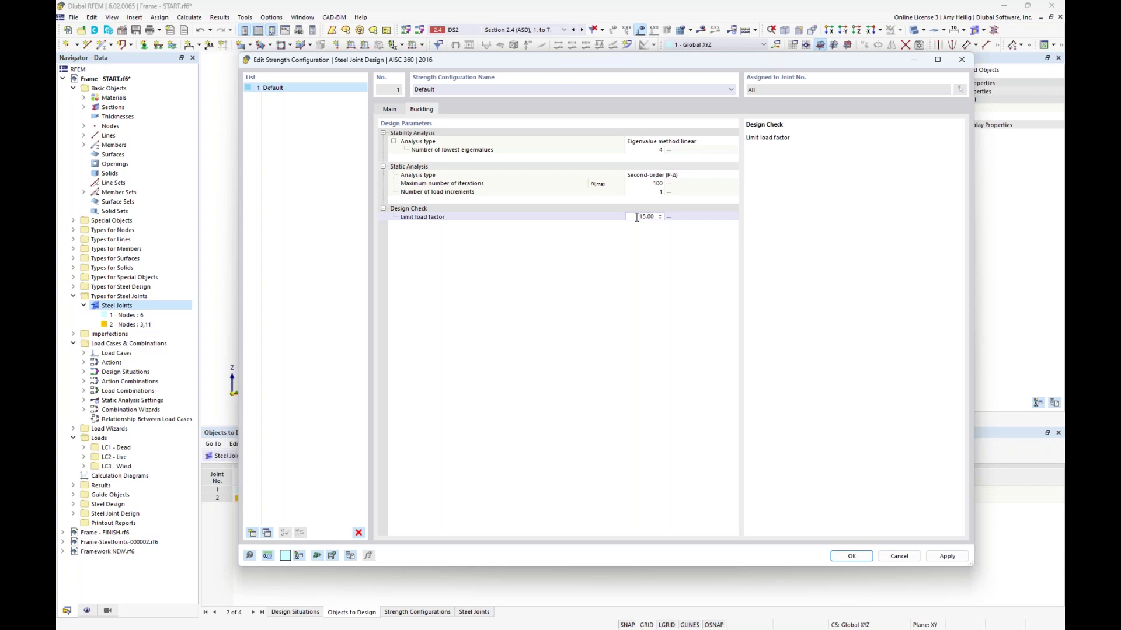
# Step: Examine the main strength parameters, including the limit plastic strain, and switch to the PowerPoint slide on the Plastic Strain Limit
pyautogui.click(388, 110)
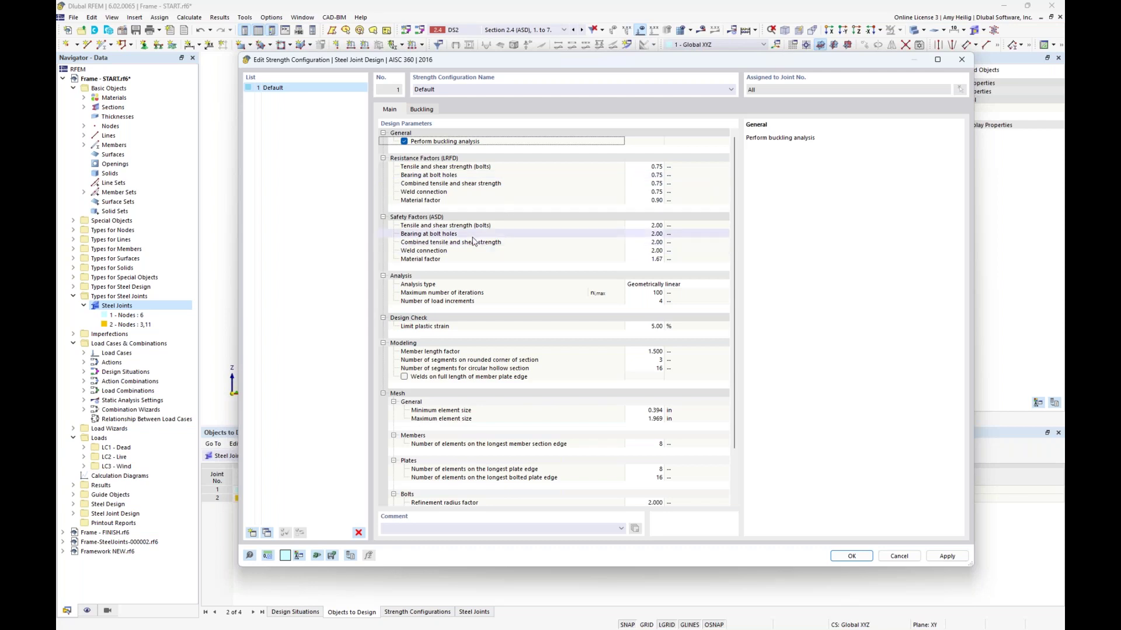
pyautogui.scroll(-2, 522, 322)
pyautogui.scroll(-1, 521, 323)
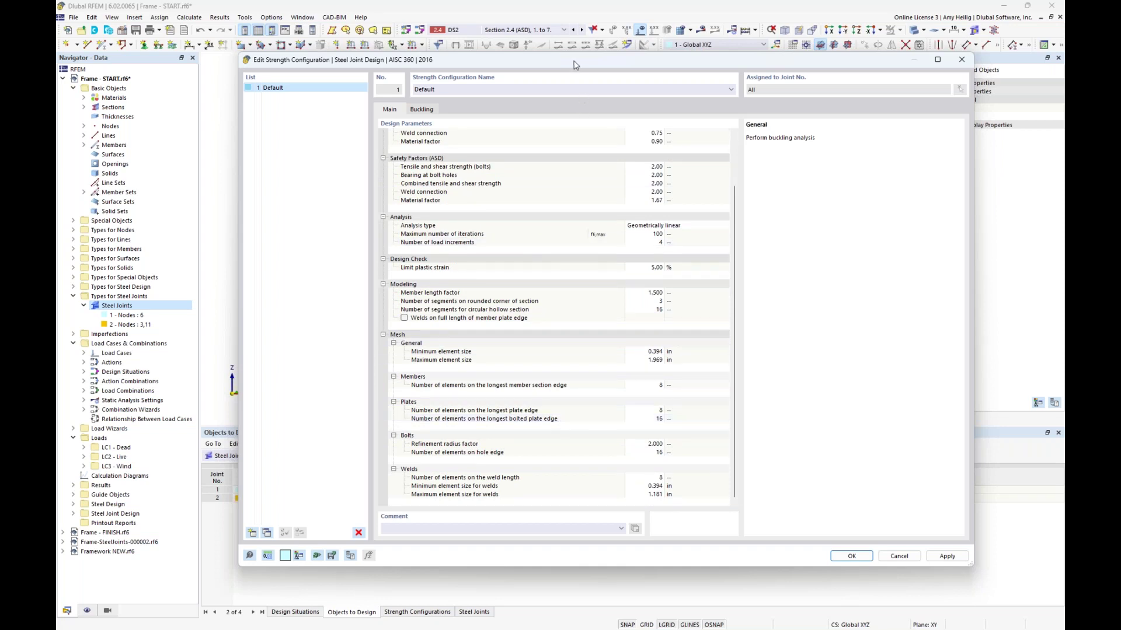
pyautogui.moveTo(570, 62); pyautogui.dragTo(562, 216)
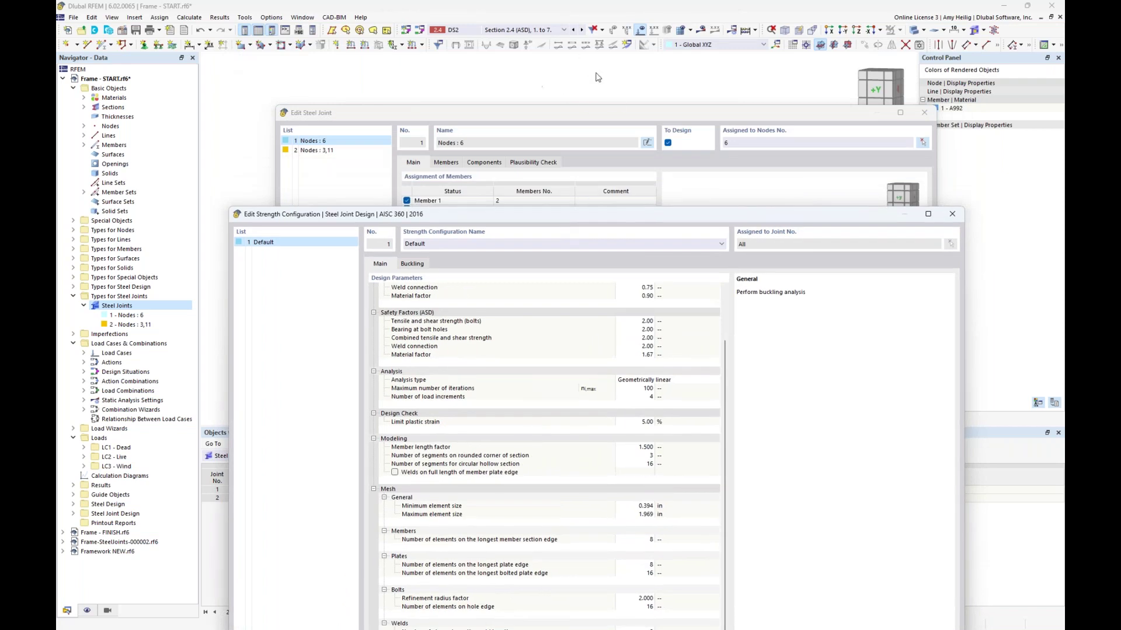
pyautogui.moveTo(530, 219); pyautogui.dragTo(534, 77)
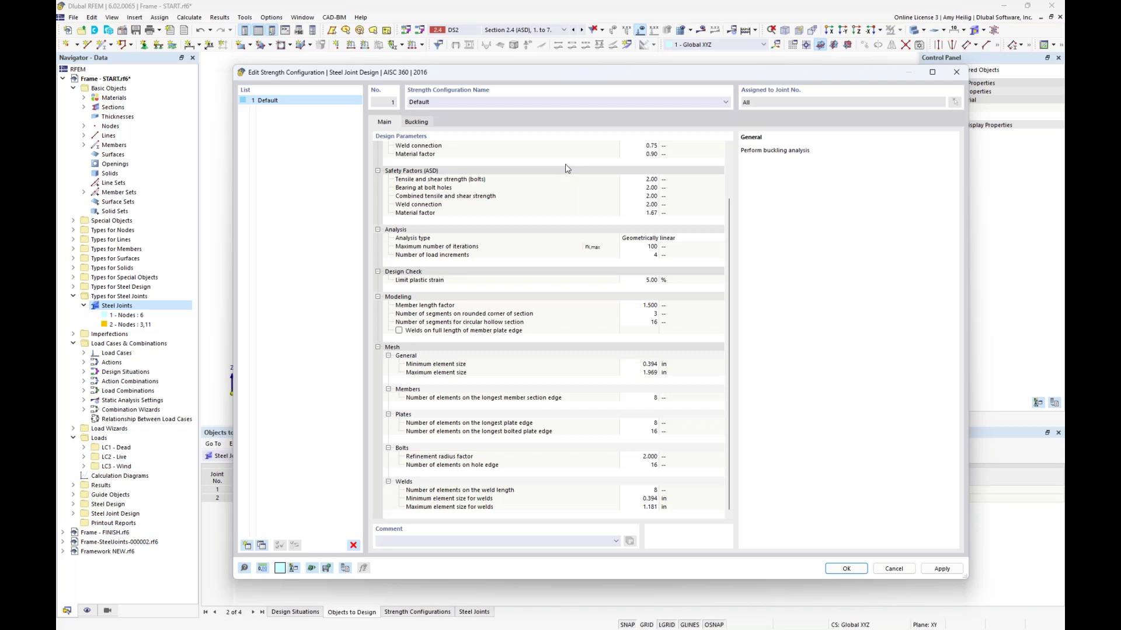
pyautogui.click(505, 282)
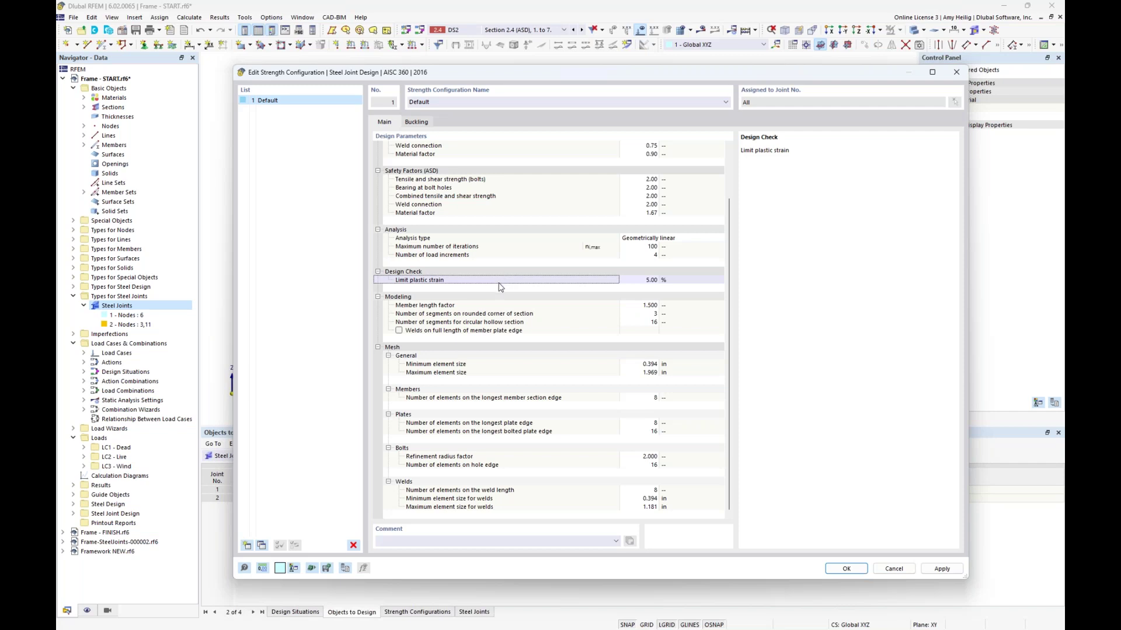
pyautogui.press('super+Tab')
pyautogui.click(646, 282)
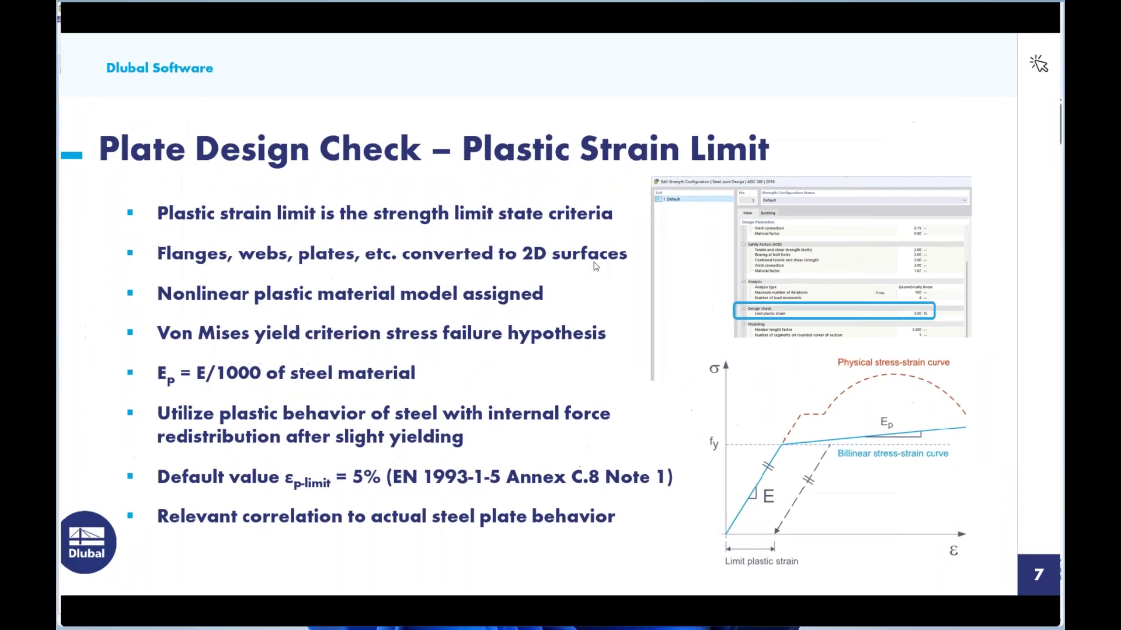
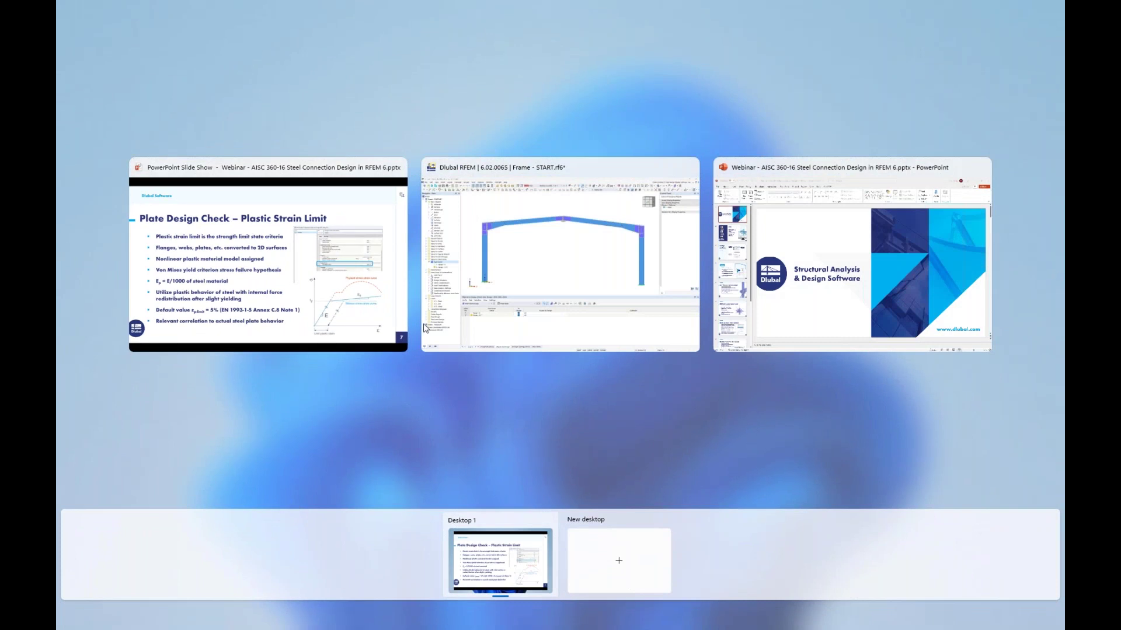
# Step: Switch back to RFEM and confirm the strength configuration and the steel joint edits
pyautogui.click(533, 282)
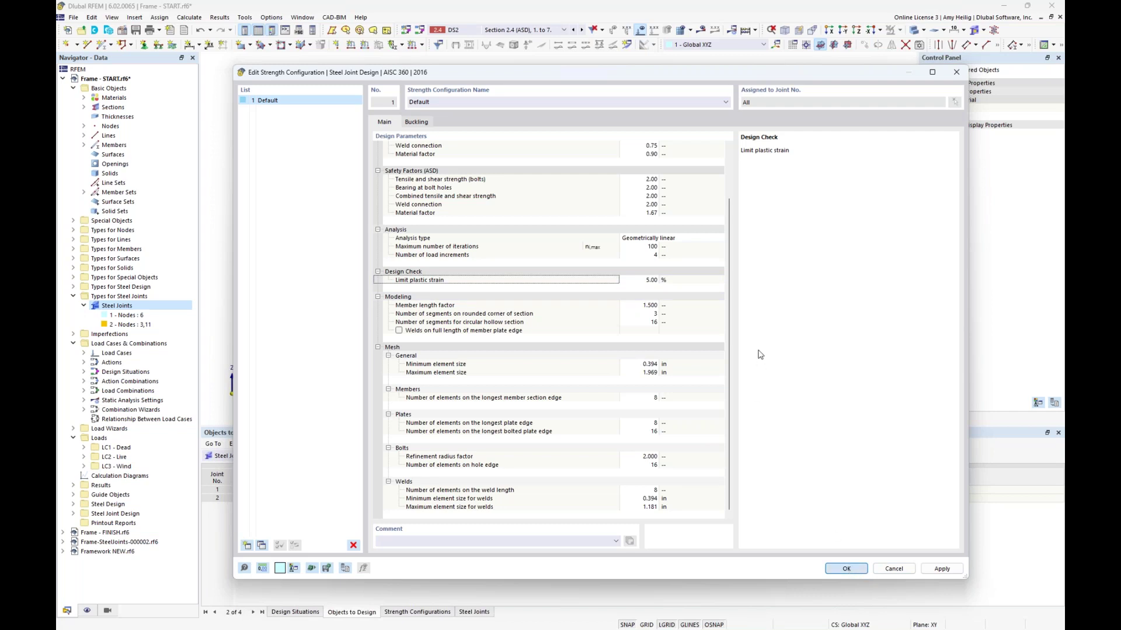
pyautogui.press('Return')
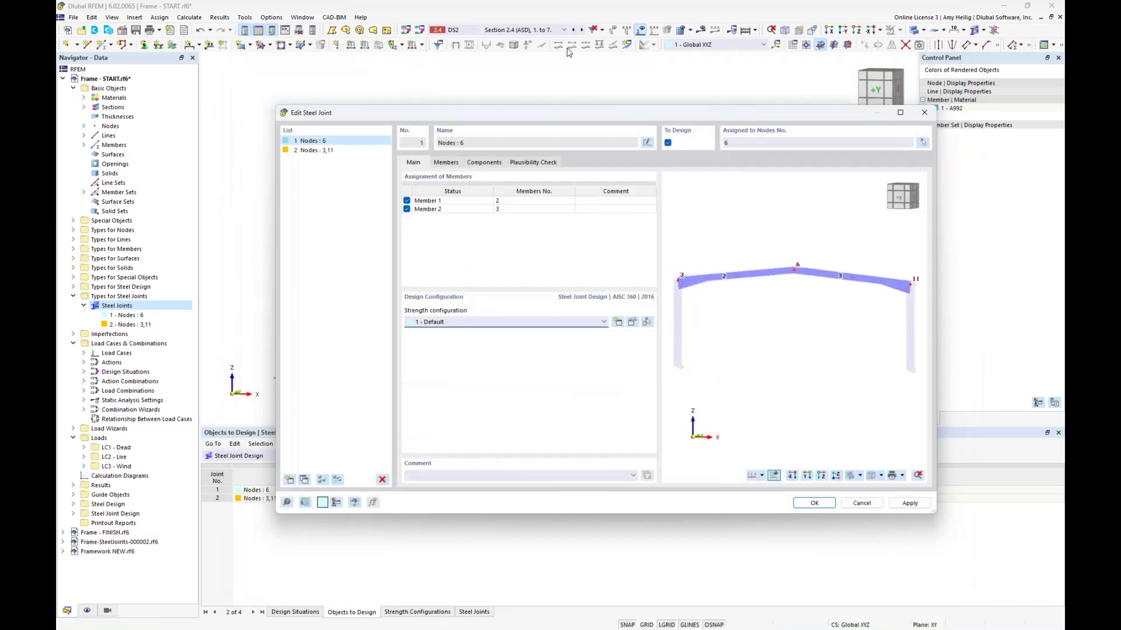
pyautogui.click(814, 503)
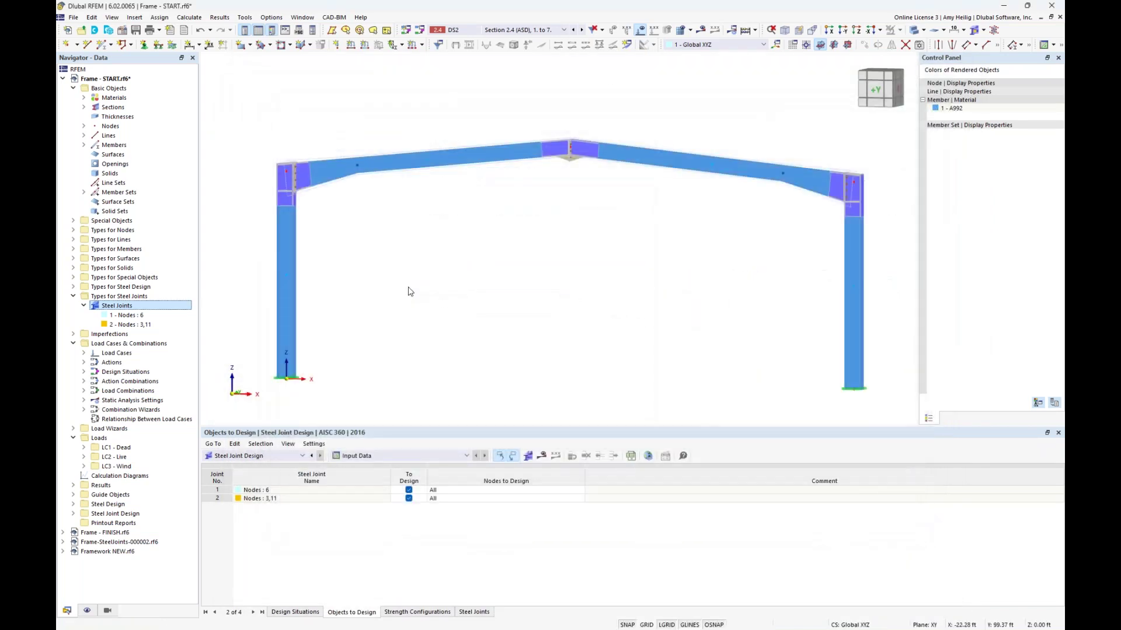
# Step: Show the design situations for Steel Joint Design and inspect the available limit state types for DS1
pyautogui.click(275, 456)
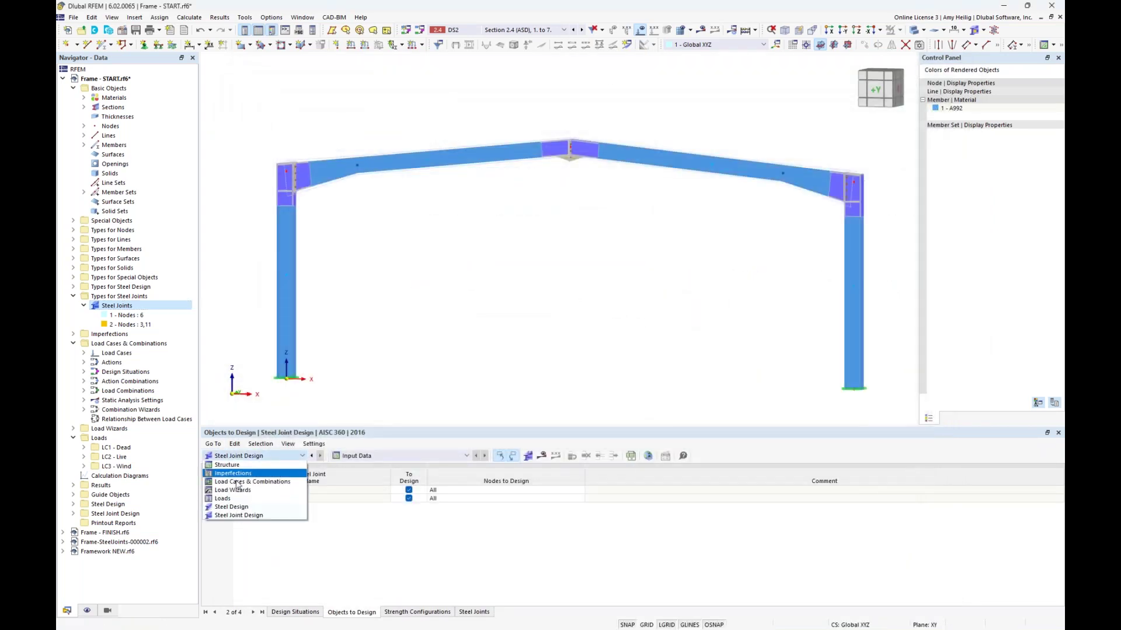
pyautogui.click(258, 517)
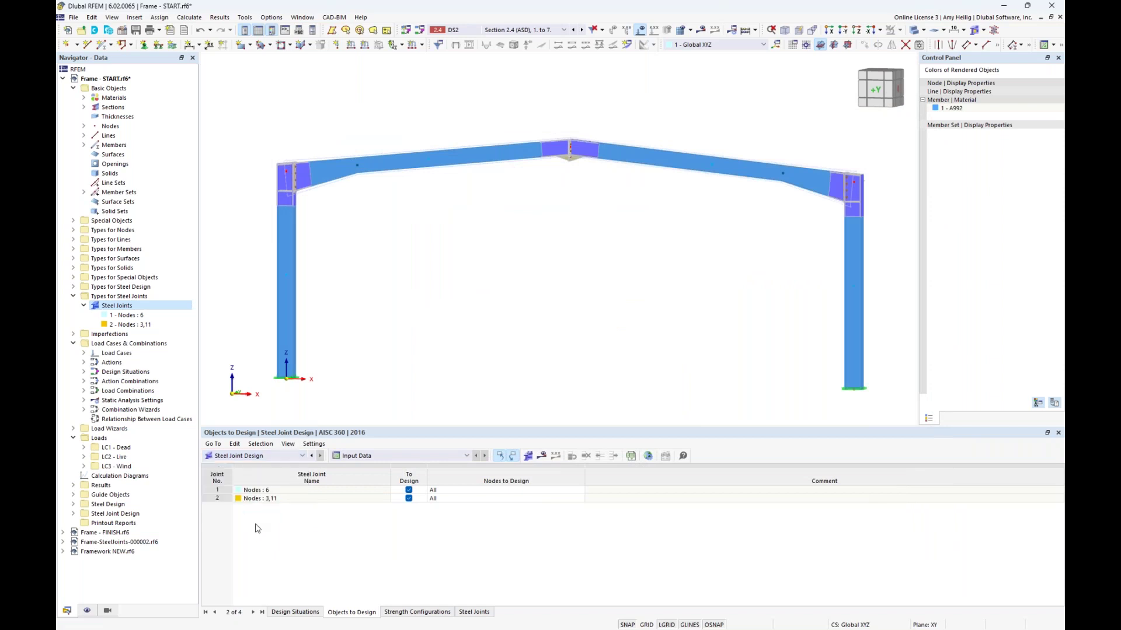
pyautogui.click(290, 613)
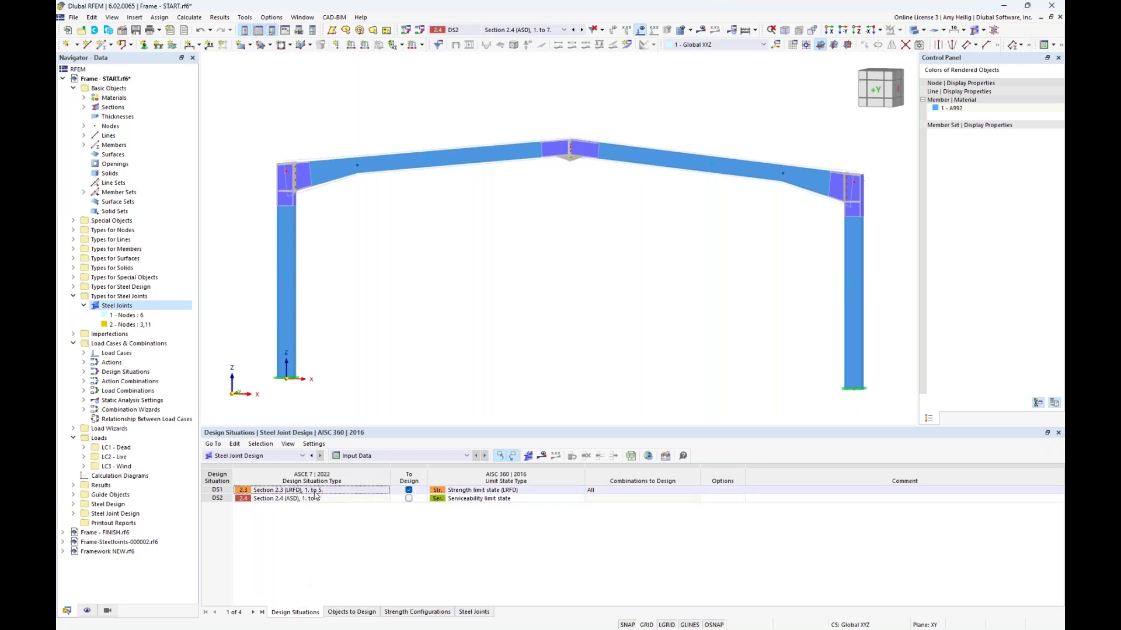
pyautogui.click(475, 492)
pyautogui.click(483, 492)
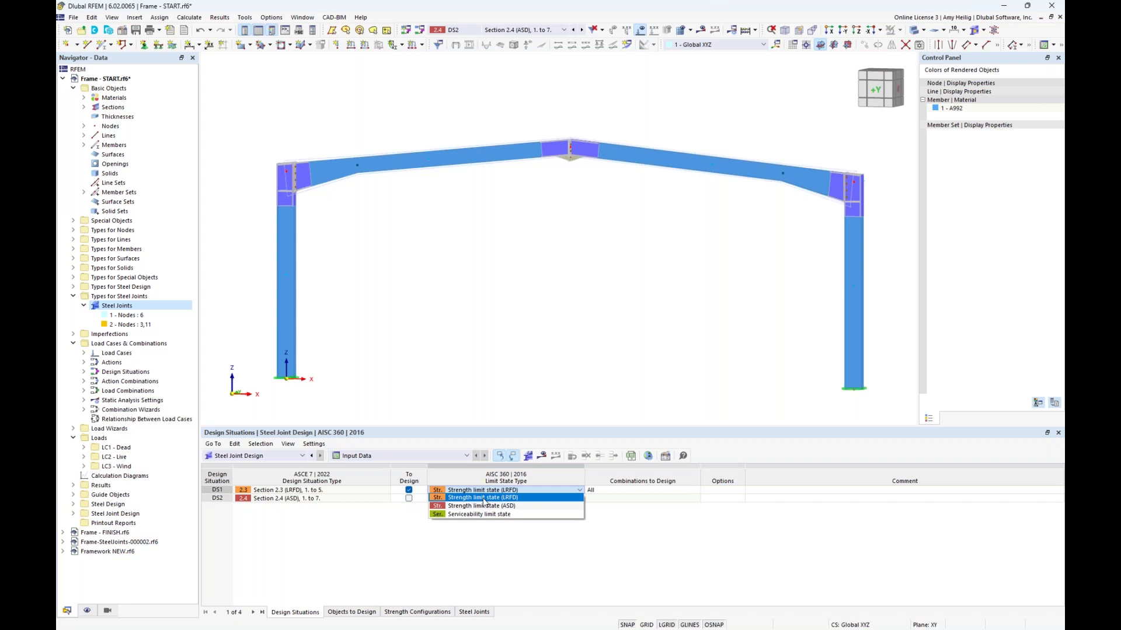
pyautogui.click(474, 515)
# Step: Exclude DS1 from the joint design, include DS2, and set the DS2 limit state type to Strength limit state (ASD)
pyautogui.click(409, 491)
pyautogui.click(408, 499)
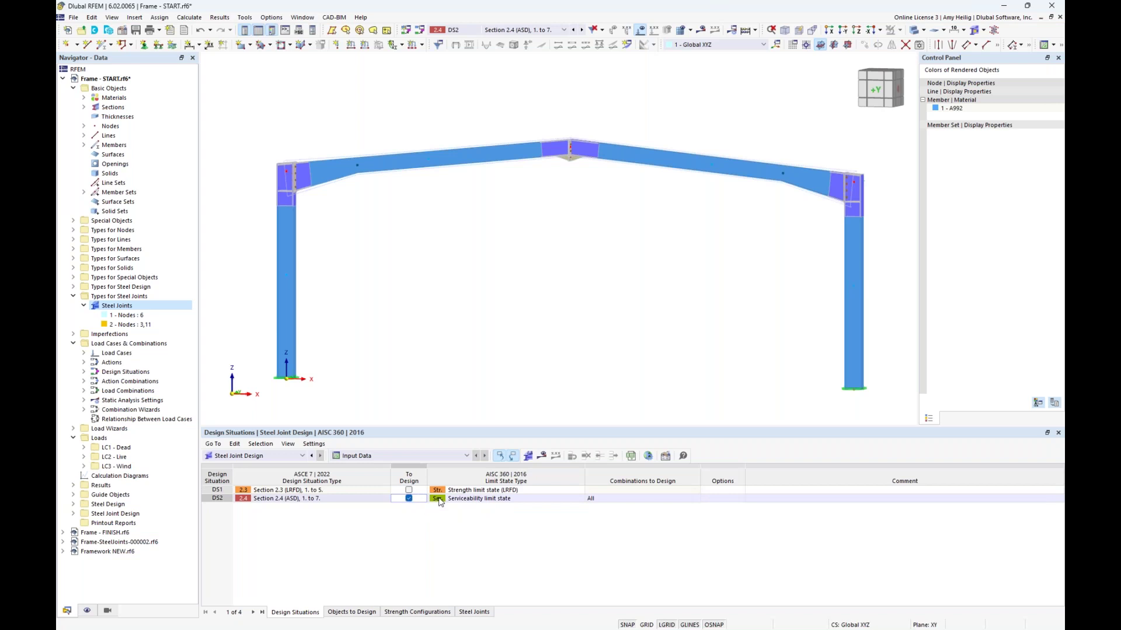
pyautogui.click(465, 500)
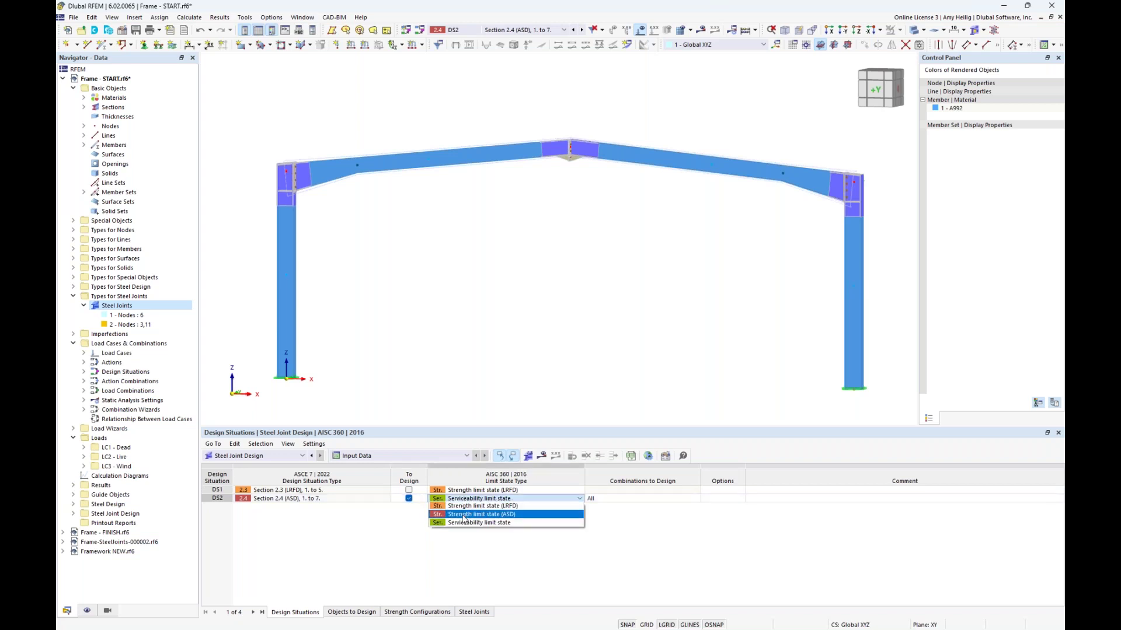
pyautogui.click(465, 515)
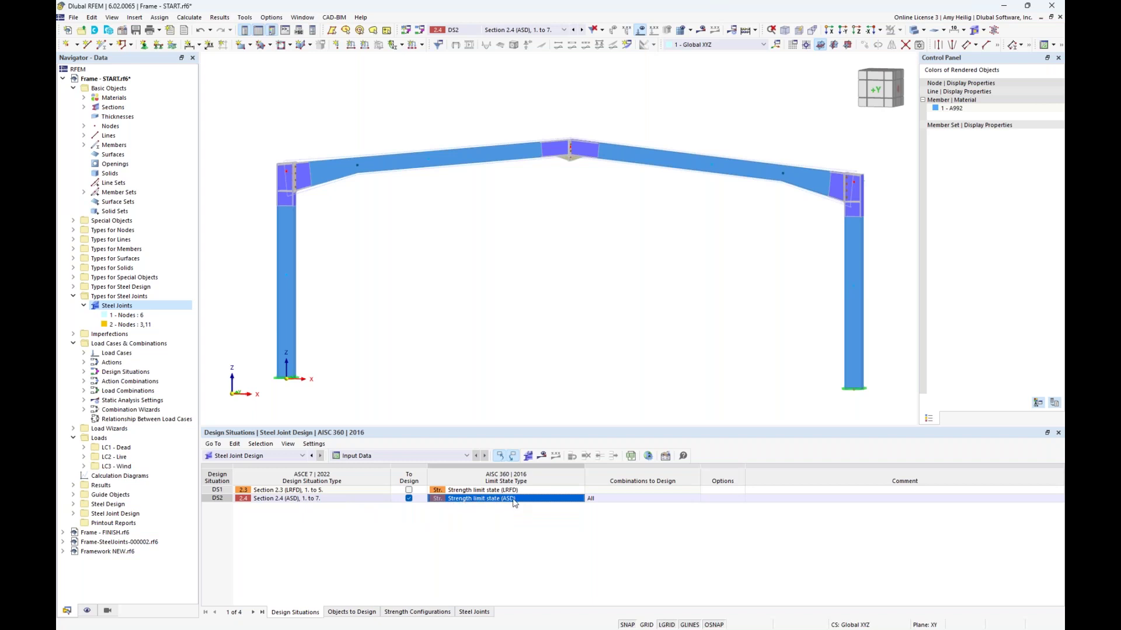
# Step: Exclude DS2 from the joint design, include DS1 instead, and show the steel joints set for design
pyautogui.click(409, 498)
pyautogui.click(409, 490)
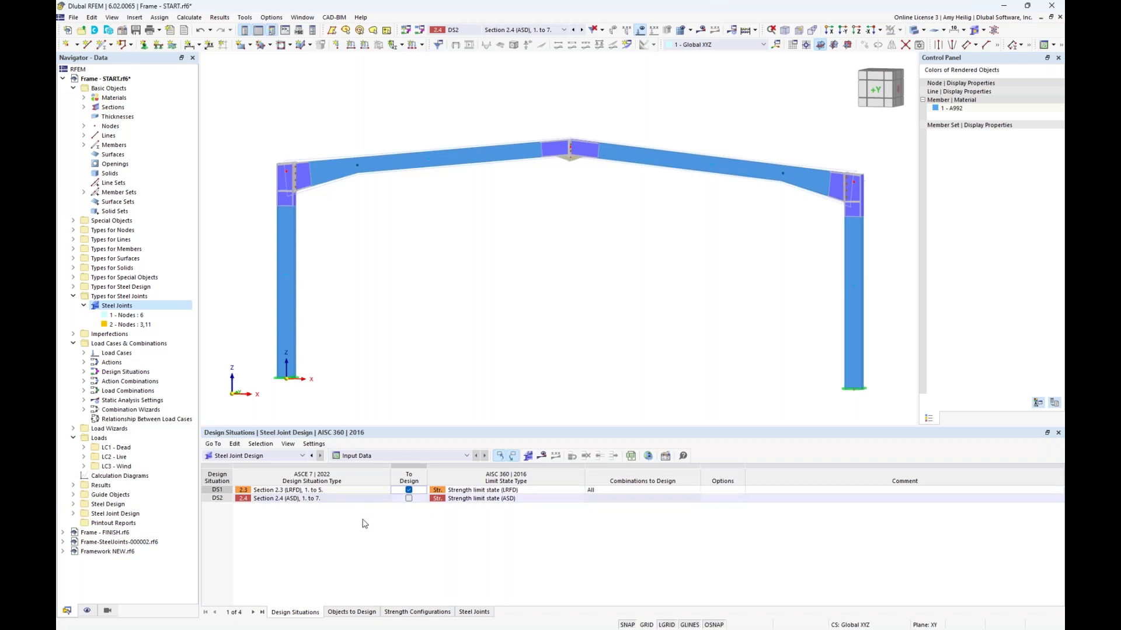
pyautogui.click(356, 611)
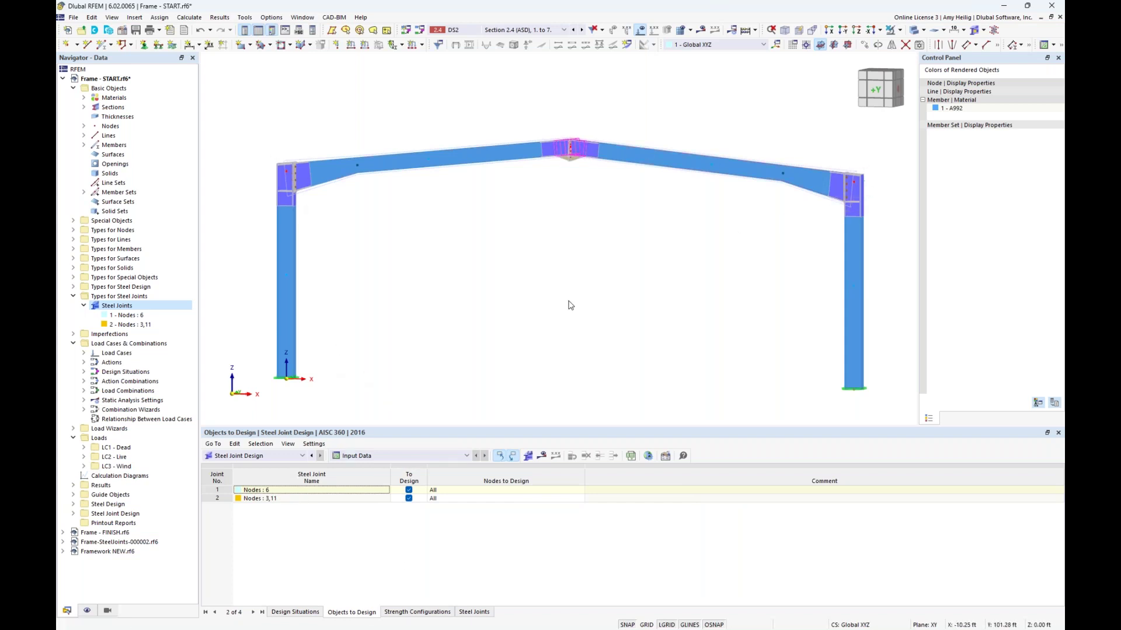
# Step: Show the Steel Design input data, checking its design situations and the members and member sets to design
pyautogui.click(301, 457)
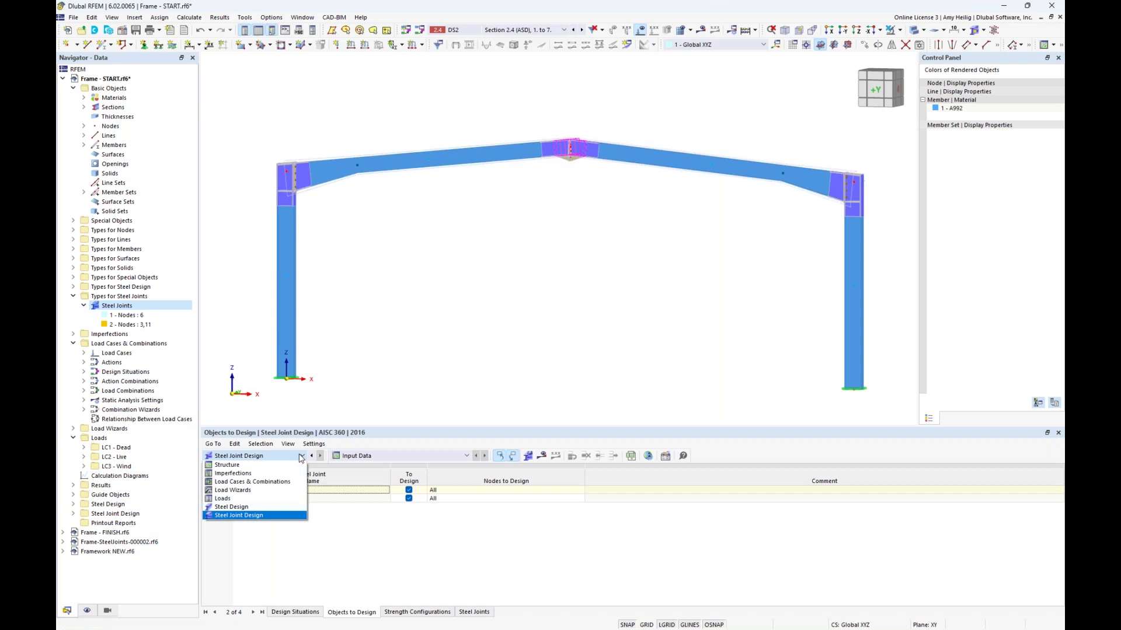
pyautogui.click(278, 508)
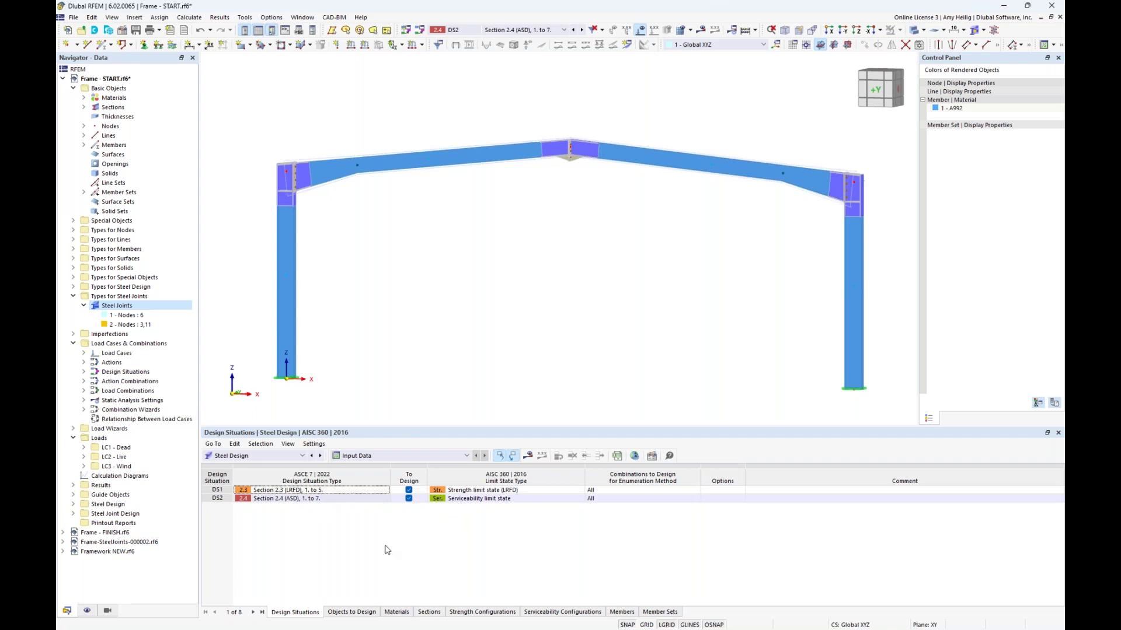
pyautogui.click(352, 612)
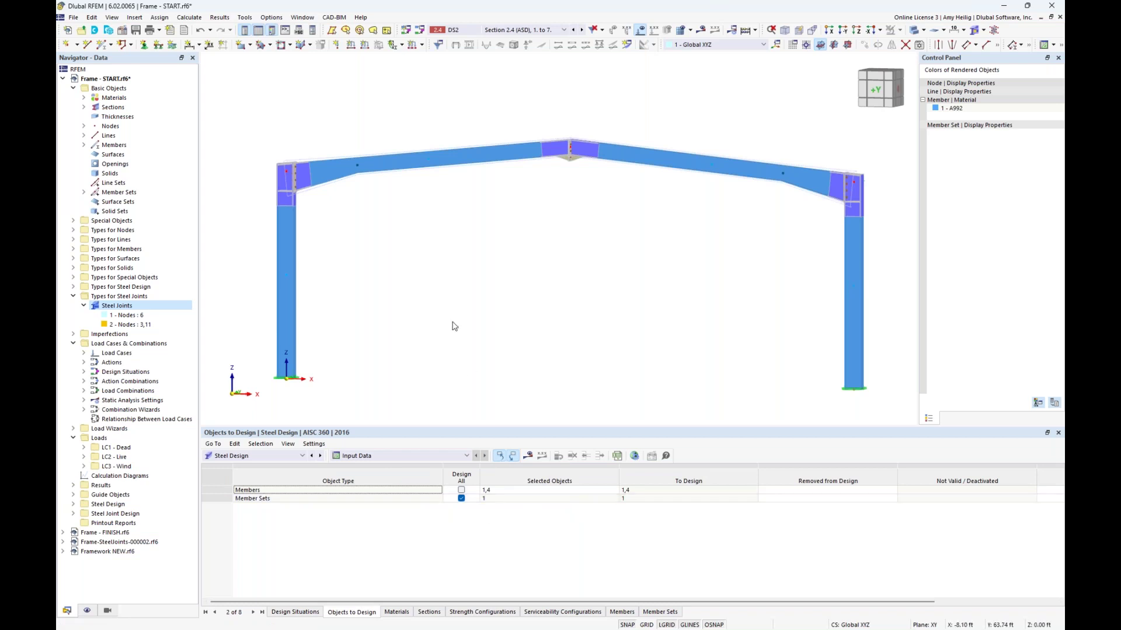
# Step: Switch to the Frame - FINISH.rf6 model
pyautogui.click(190, 18)
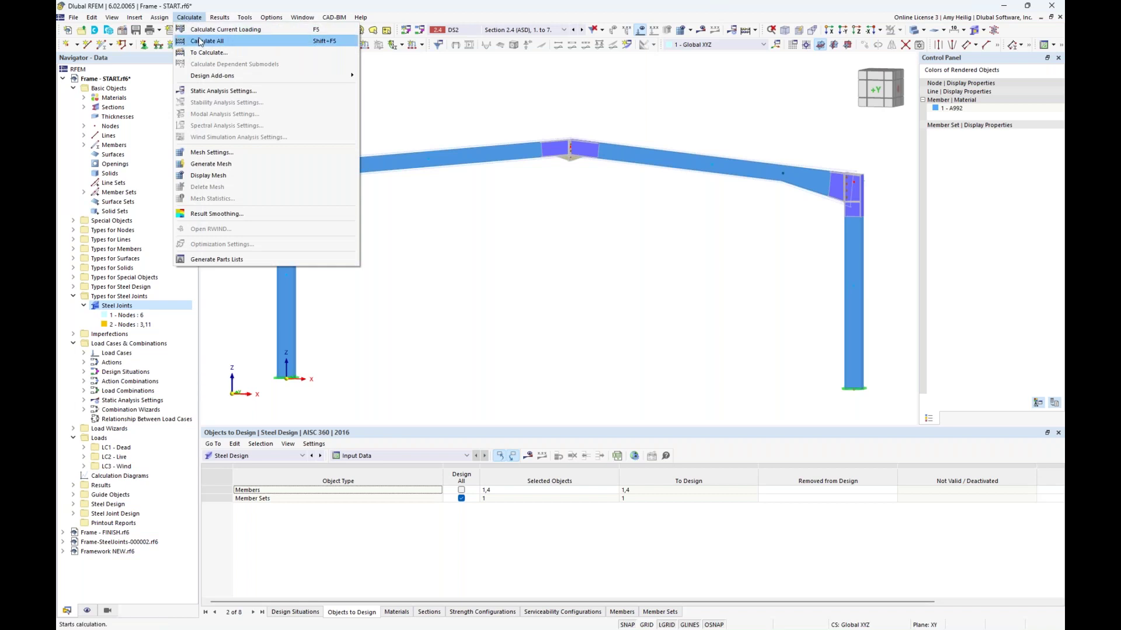
pyautogui.press('Escape')
pyautogui.click(303, 18)
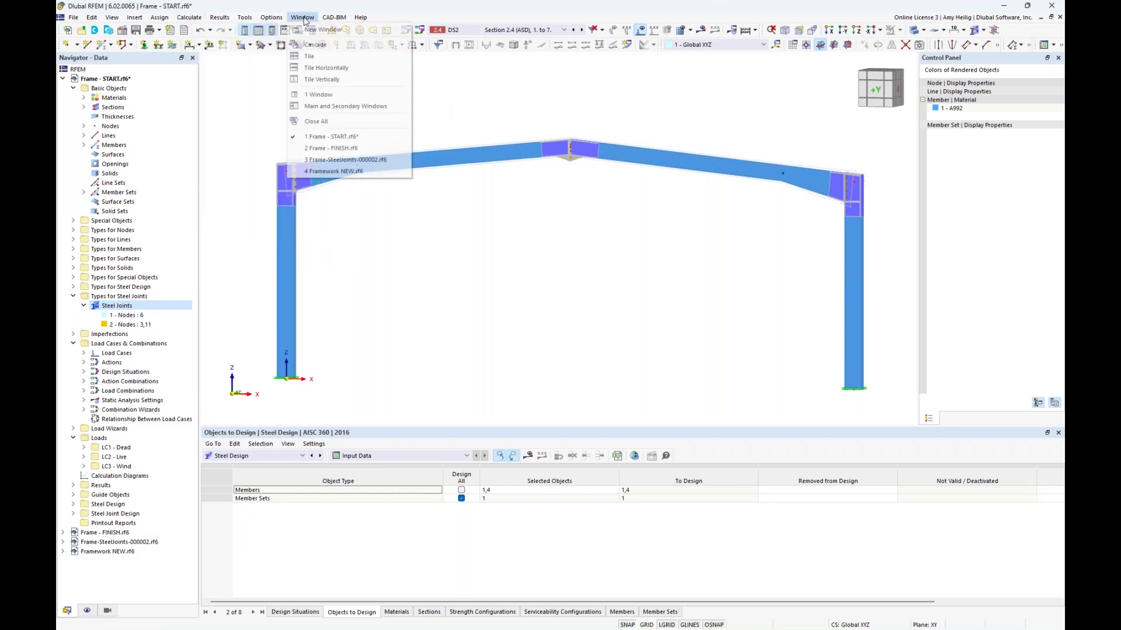
pyautogui.click(330, 147)
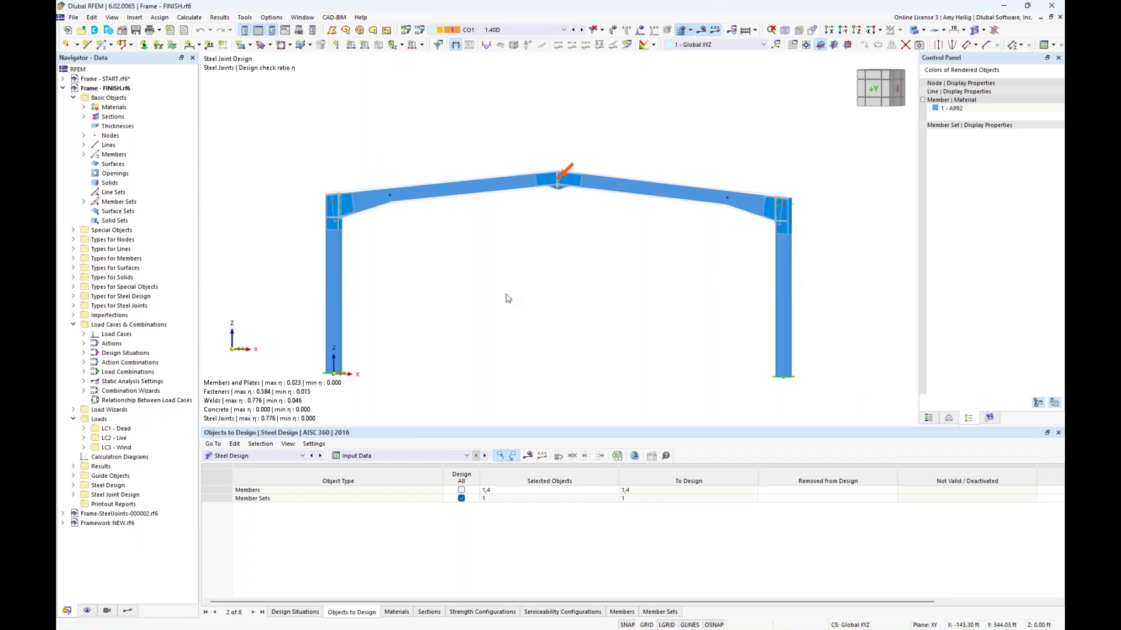
# Step: Show the Steel Joint Design ratios by node in an enlarged table and review the plate, bolt and weld checks for node 6
pyautogui.click(293, 460)
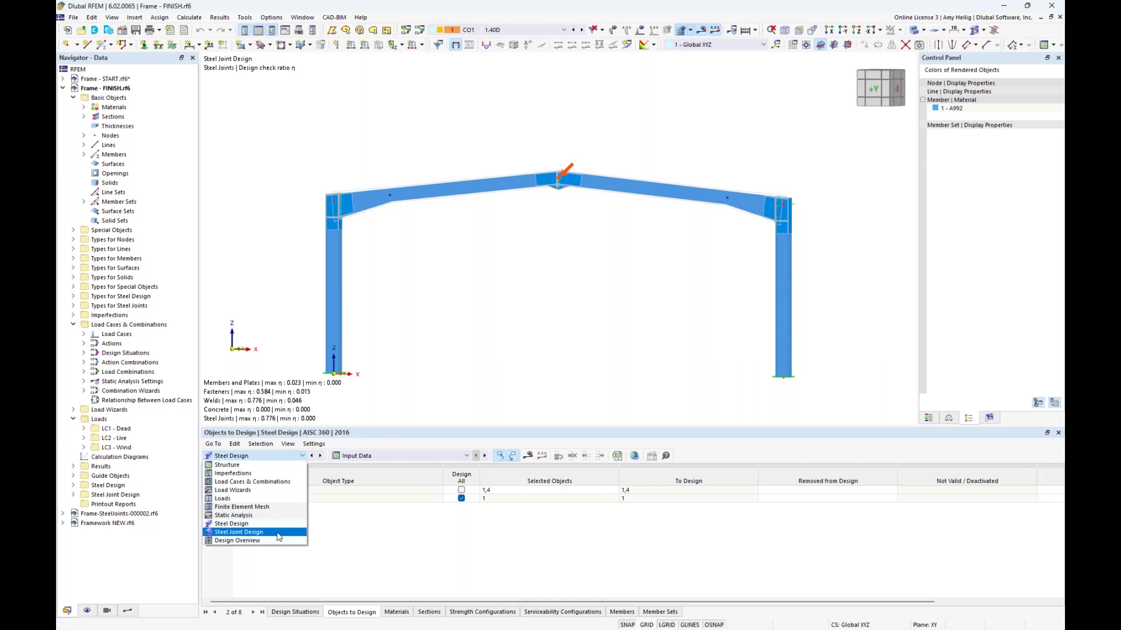
pyautogui.click(278, 534)
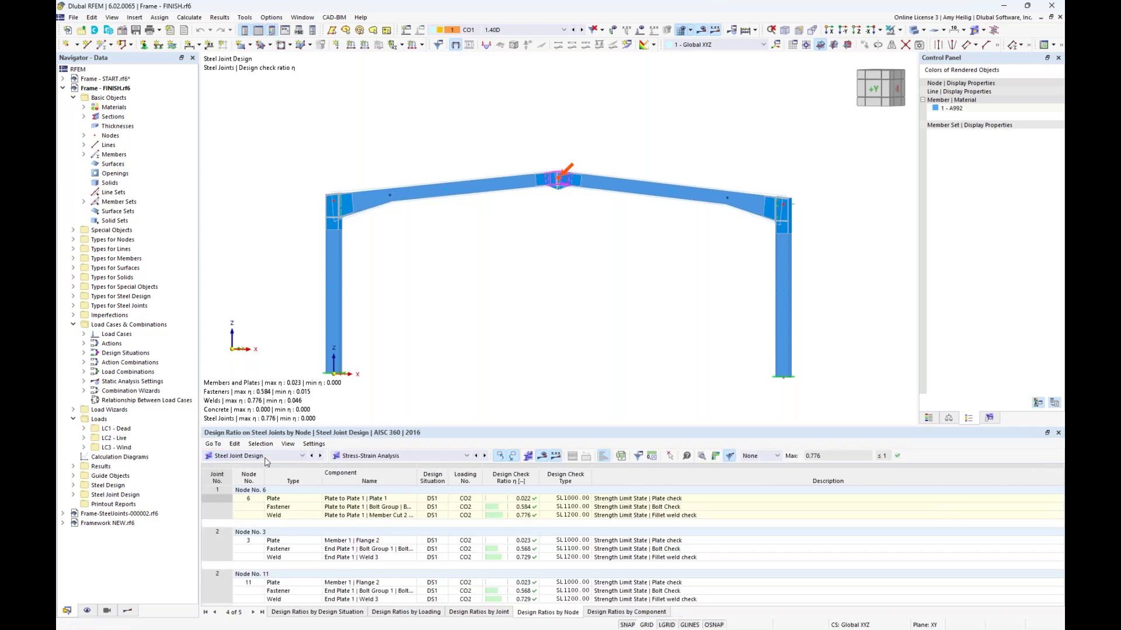
pyautogui.moveTo(349, 428); pyautogui.dragTo(348, 370)
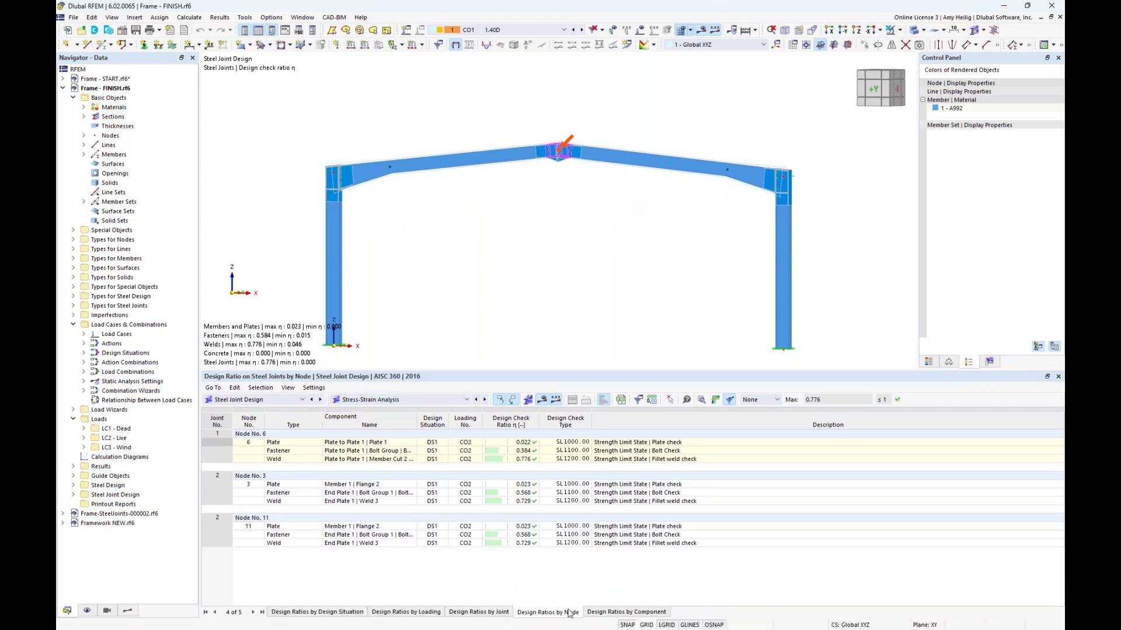
pyautogui.click(621, 445)
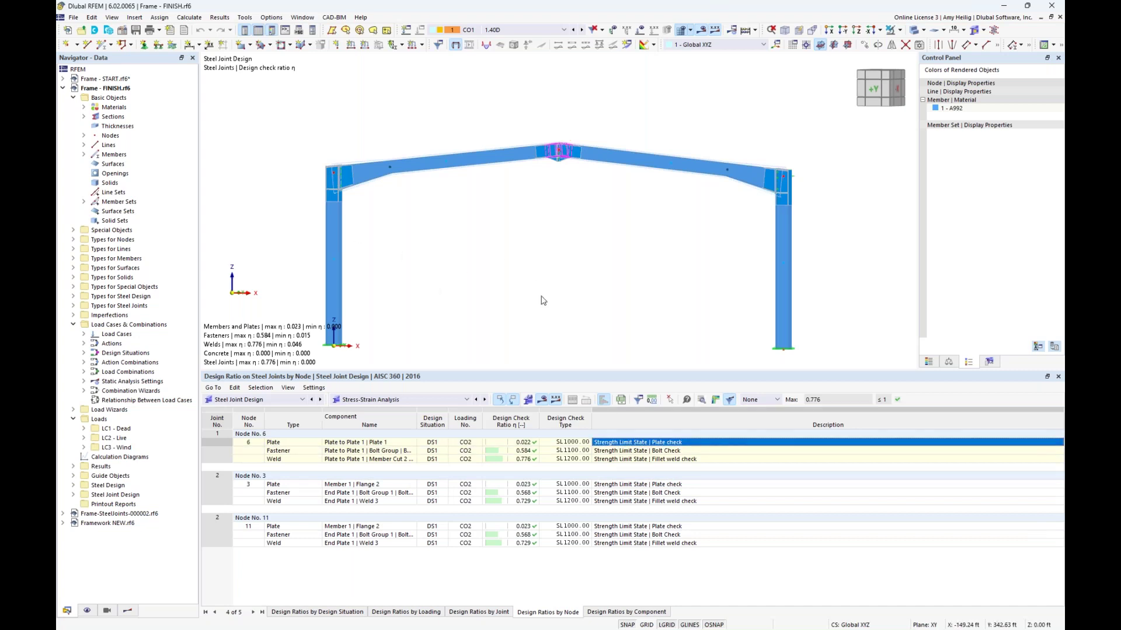
pyautogui.click(672, 451)
pyautogui.click(674, 459)
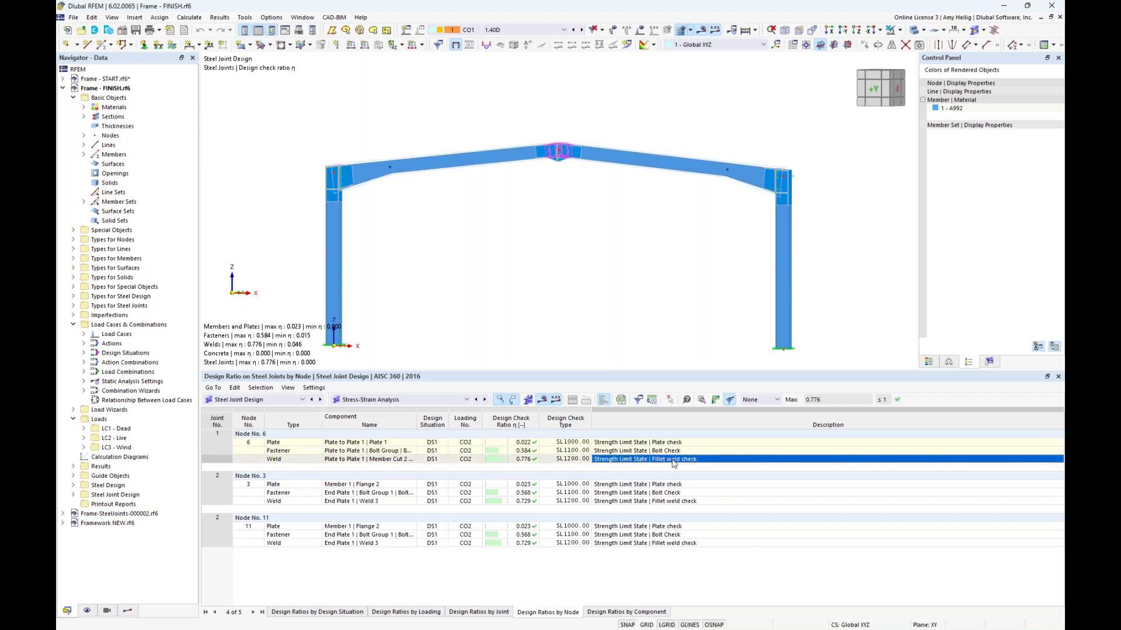
pyautogui.click(673, 484)
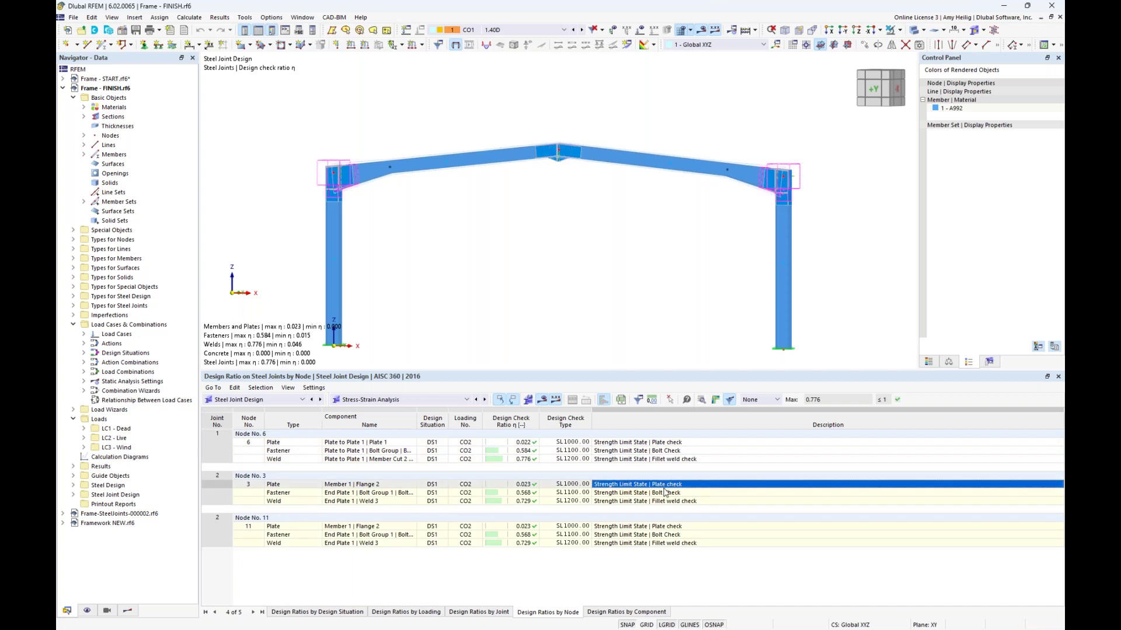
# Step: Show the bolt check details for node 3 and expand the tension, shear, bearing and combined resistance values
pyautogui.click(666, 493)
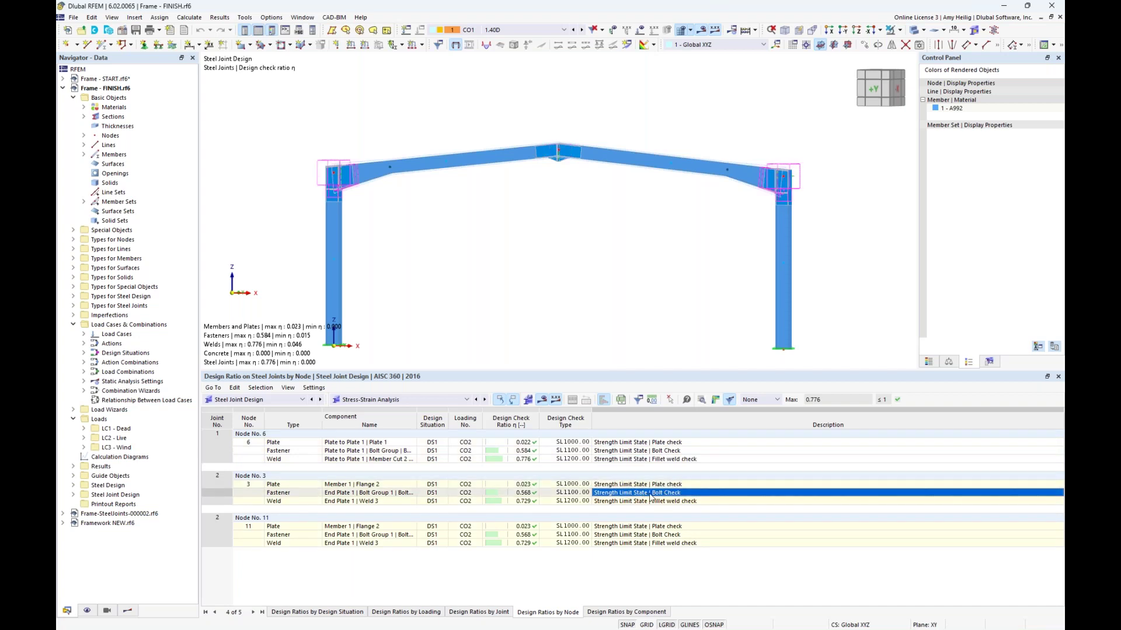
pyautogui.click(701, 401)
pyautogui.click(306, 133)
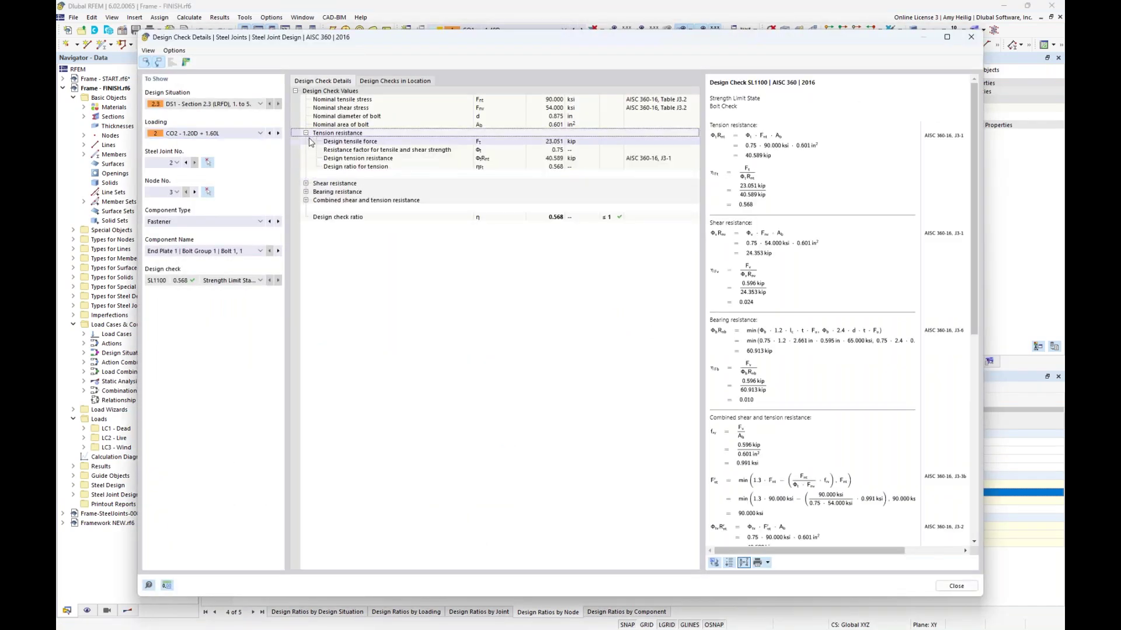
pyautogui.click(305, 184)
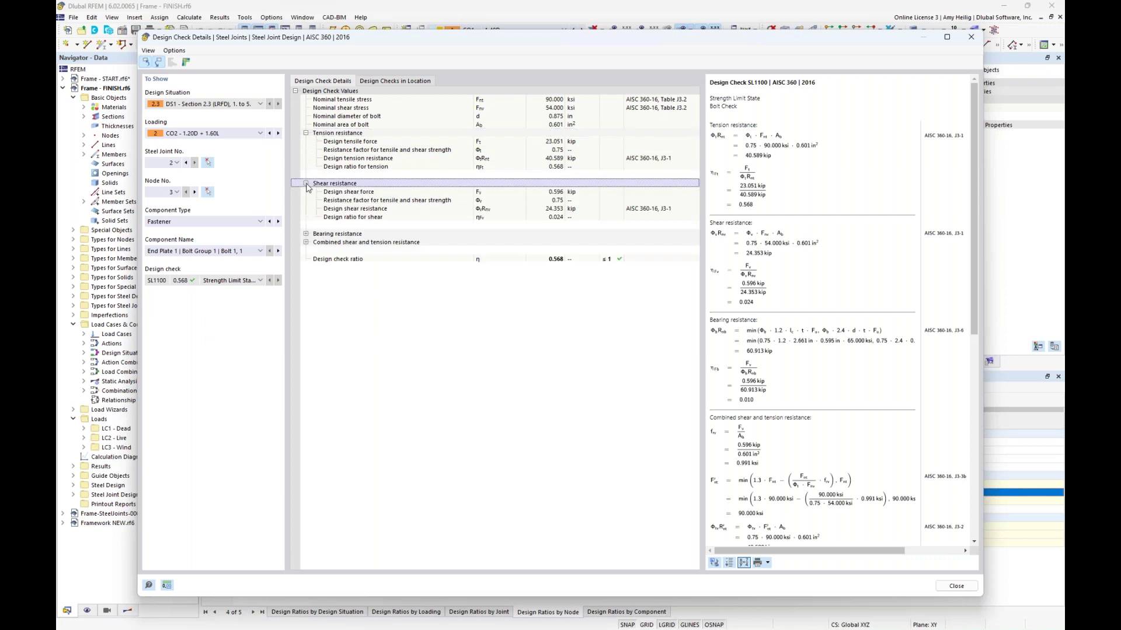
pyautogui.click(306, 234)
pyautogui.click(306, 309)
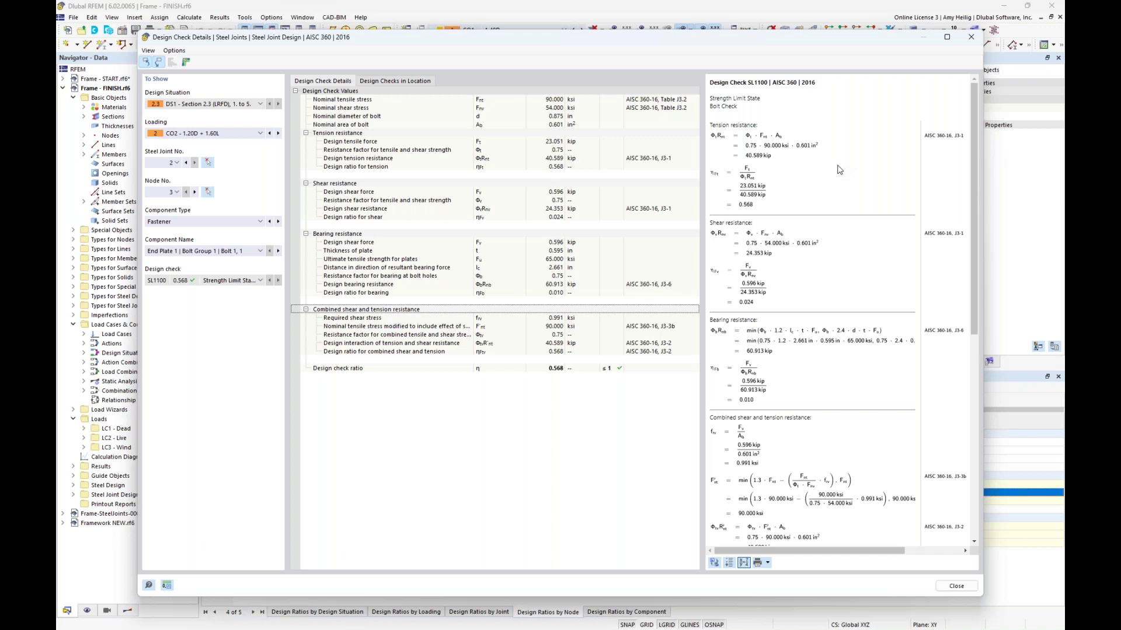
# Step: Read through the AISC 360 bolt check formulas down to the symbol definitions, then close the design check details
pyautogui.keyDown('ctrl'); pyautogui.scroll(3, 839, 169); pyautogui.keyUp('ctrl')
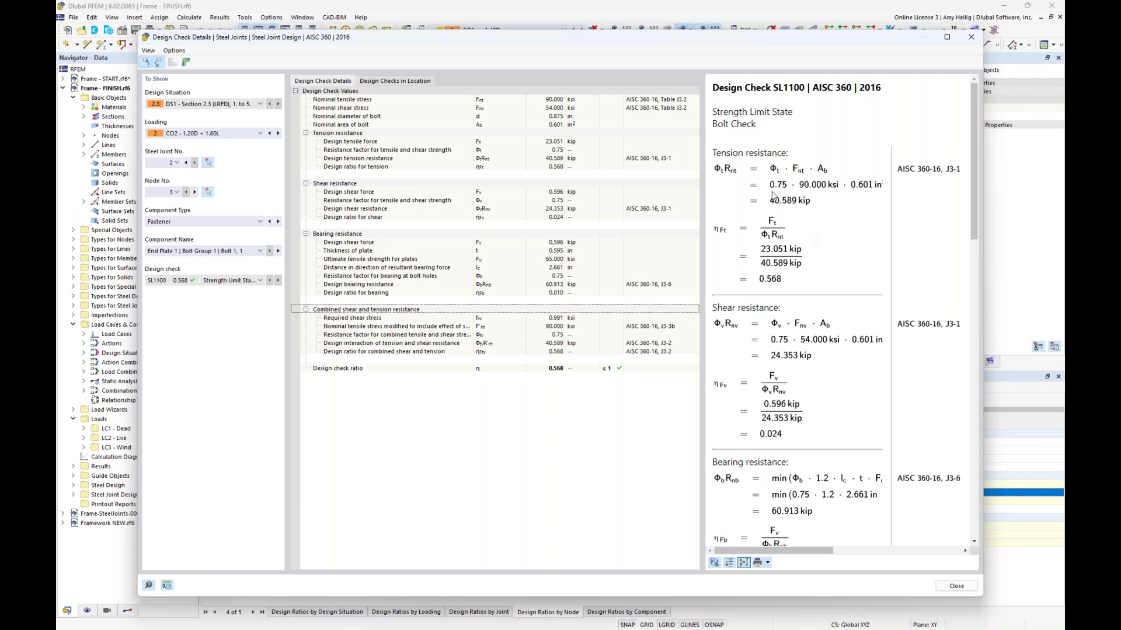
pyautogui.scroll(-5, 774, 196)
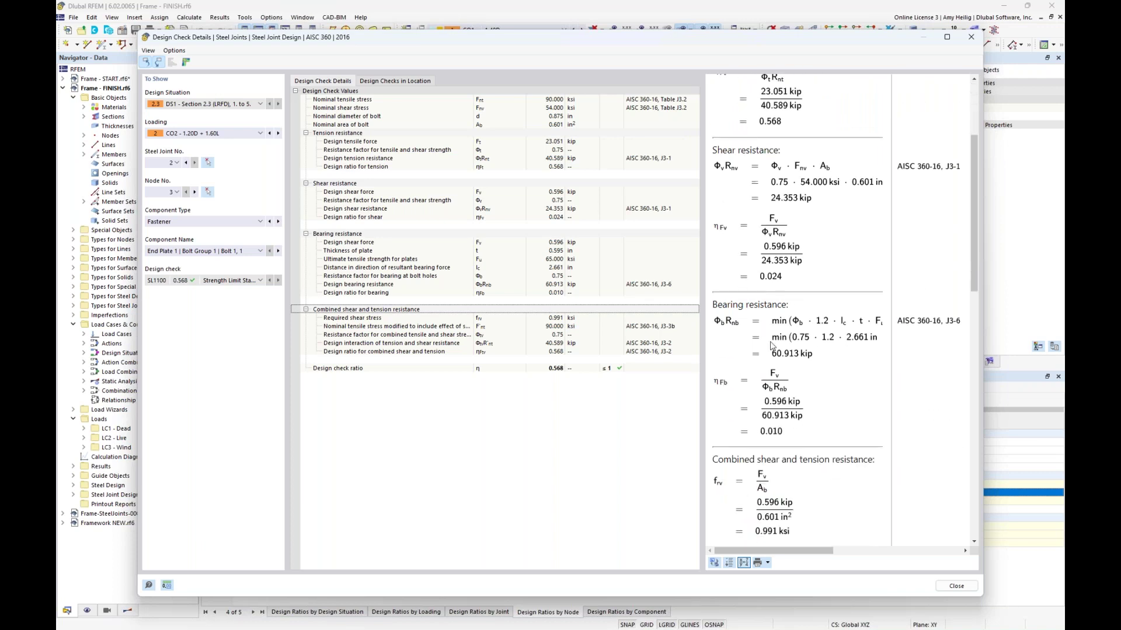
pyautogui.scroll(-5, 838, 374)
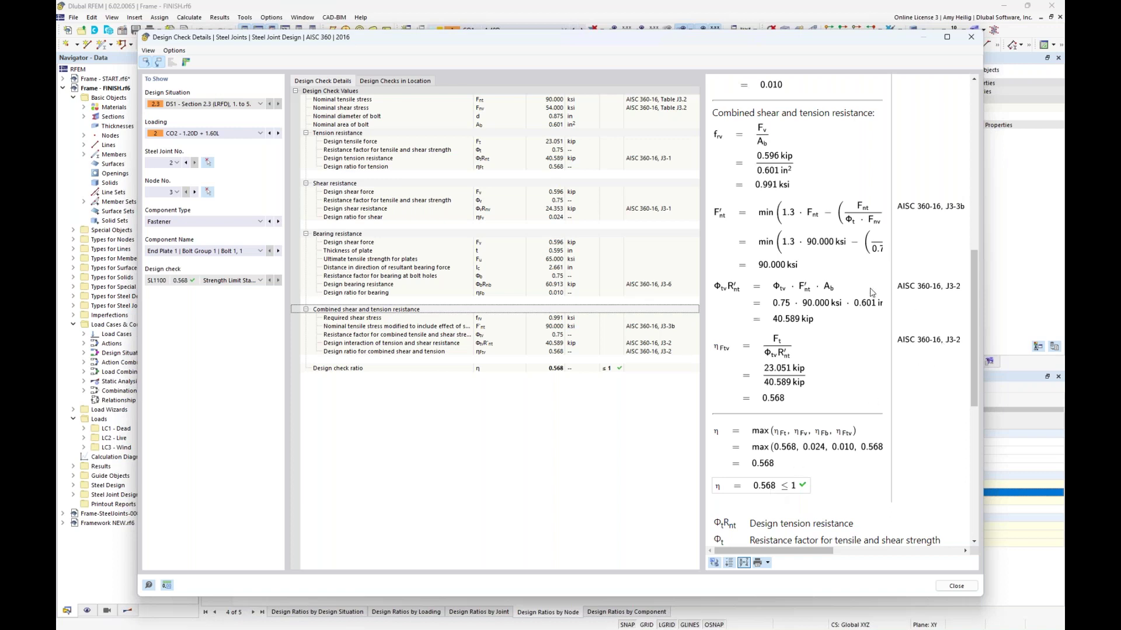
pyautogui.scroll(1, 792, 299)
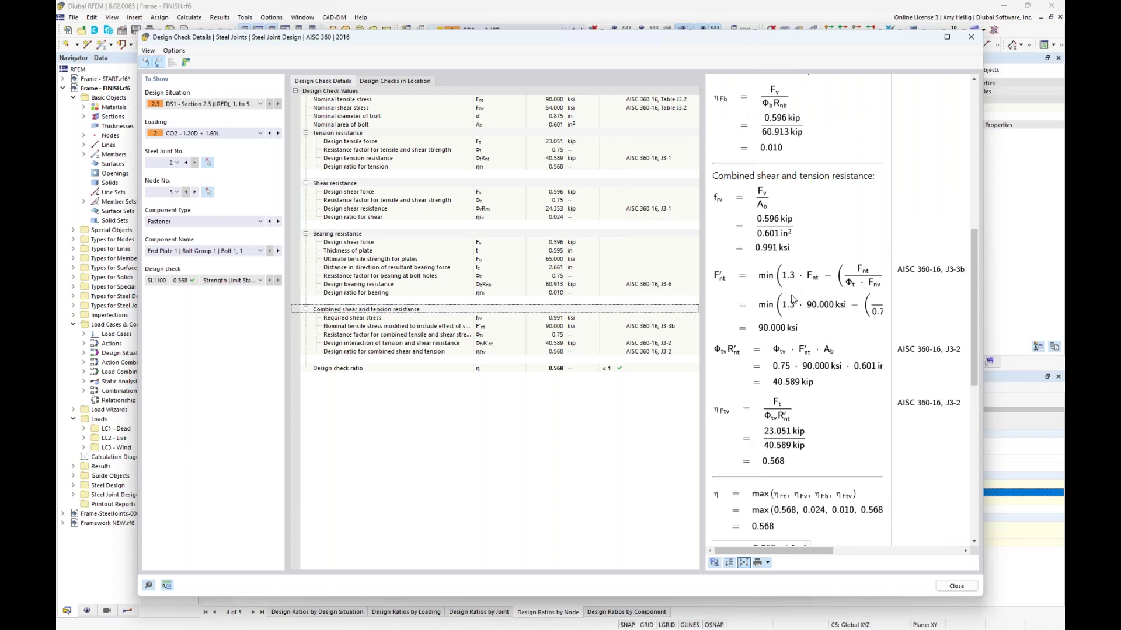
pyautogui.scroll(-5, 793, 274)
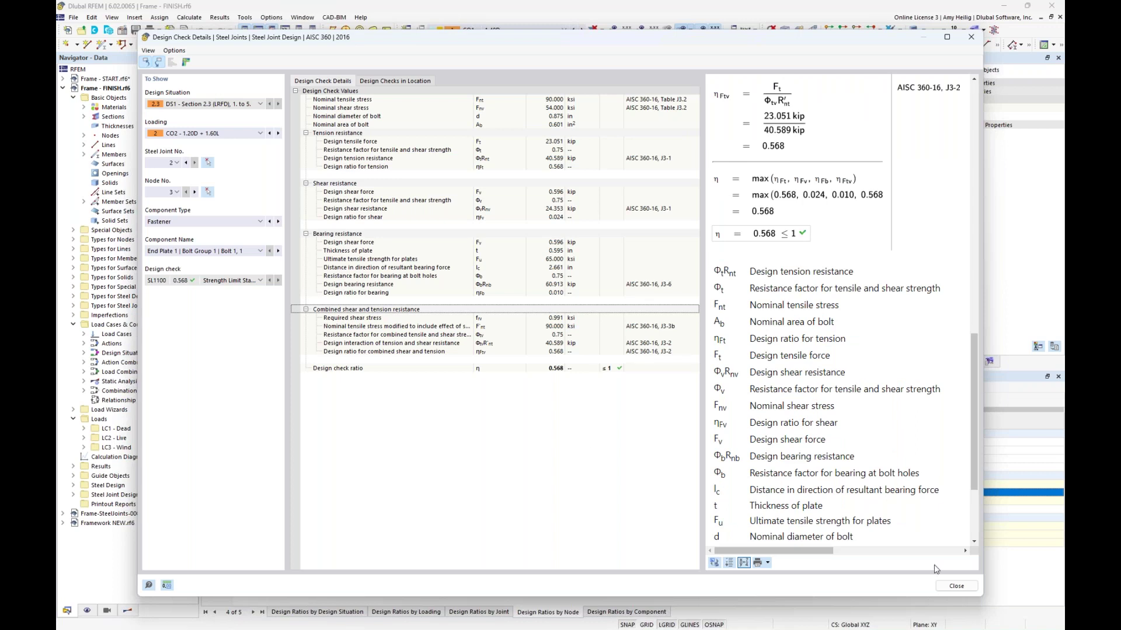
pyautogui.click(946, 585)
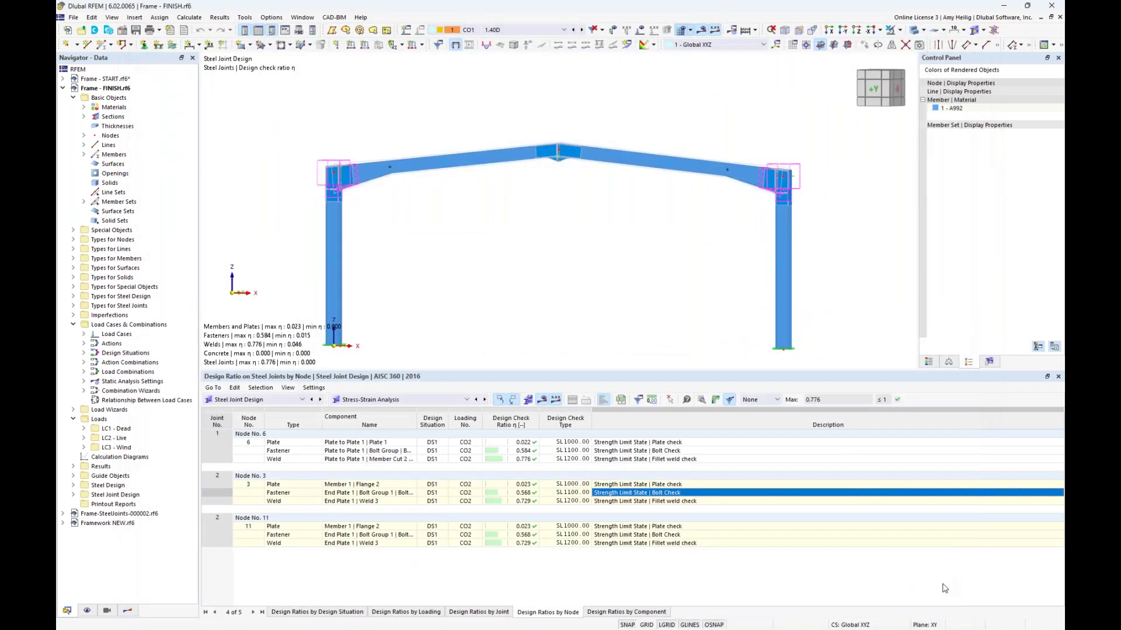
# Step: Examine the plate check details for Member 1 | Flange 2 at node 3, enlarging the plastic strain formula, and close them
pyautogui.click(709, 485)
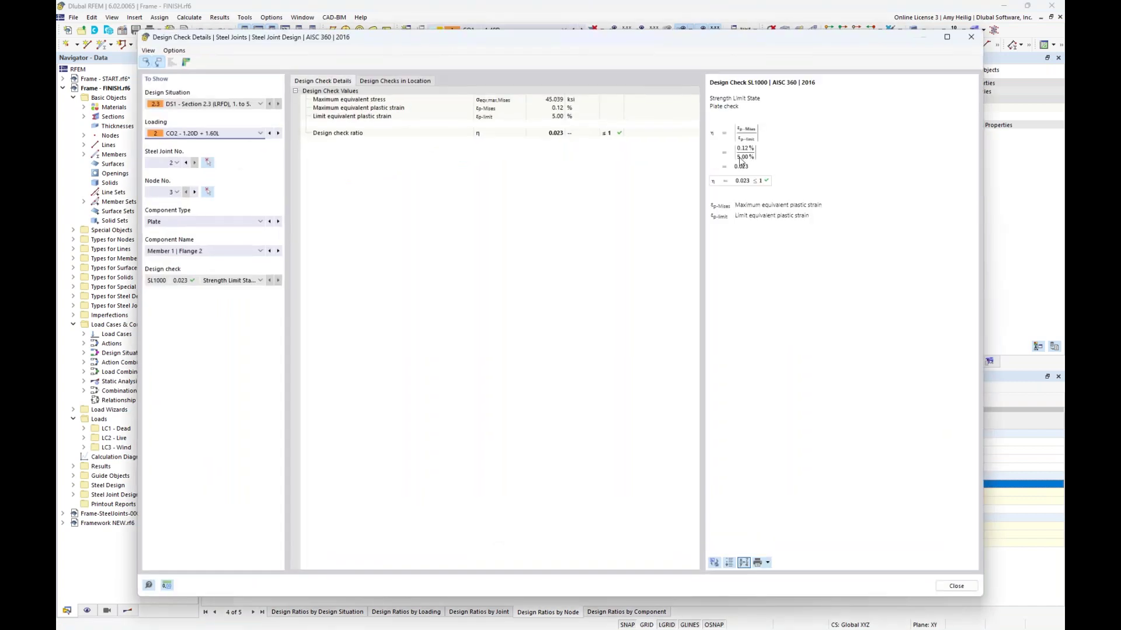
pyautogui.keyDown('ctrl'); pyautogui.scroll(5, 740, 161); pyautogui.keyUp('ctrl')
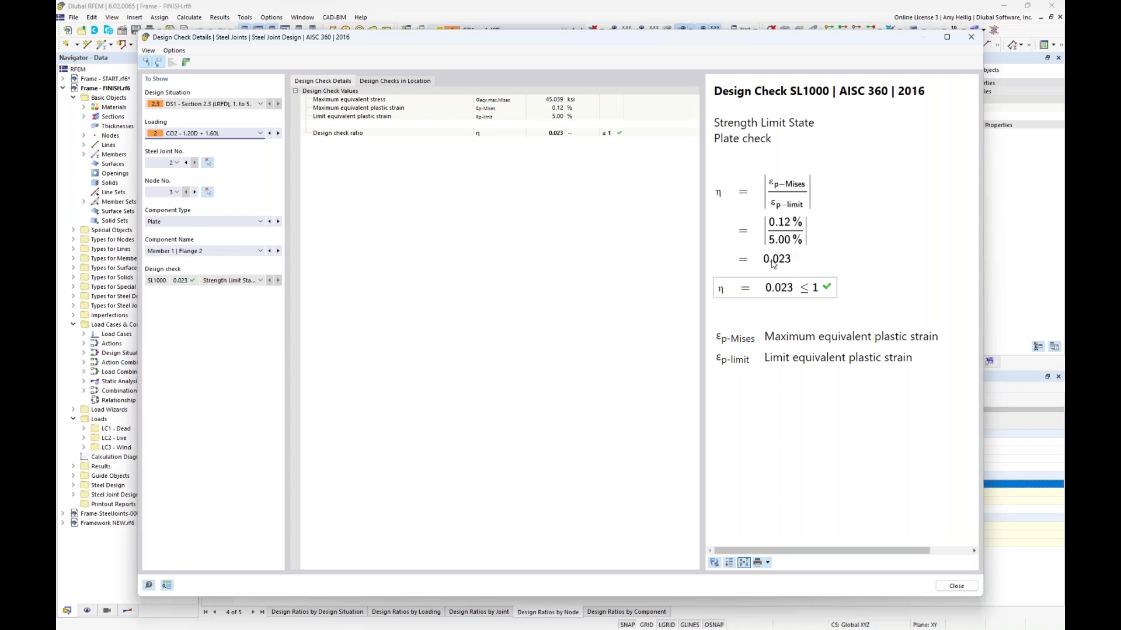
pyautogui.click(971, 37)
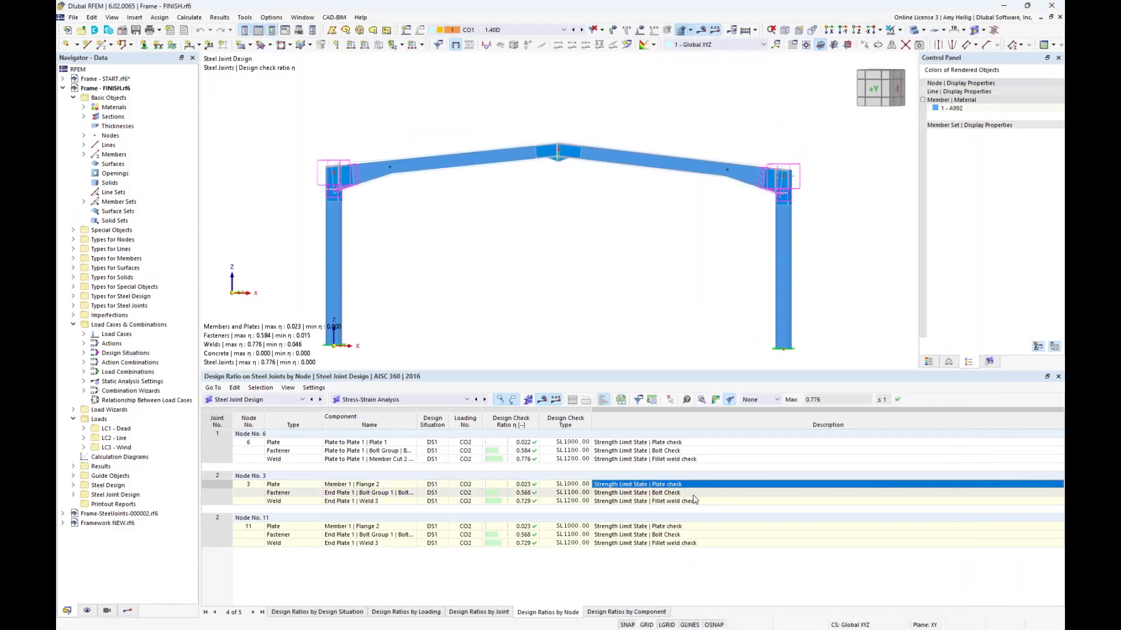
# Step: Show the graphical results in the steel joint at node 3 and bring up the result type options
pyautogui.click(716, 403)
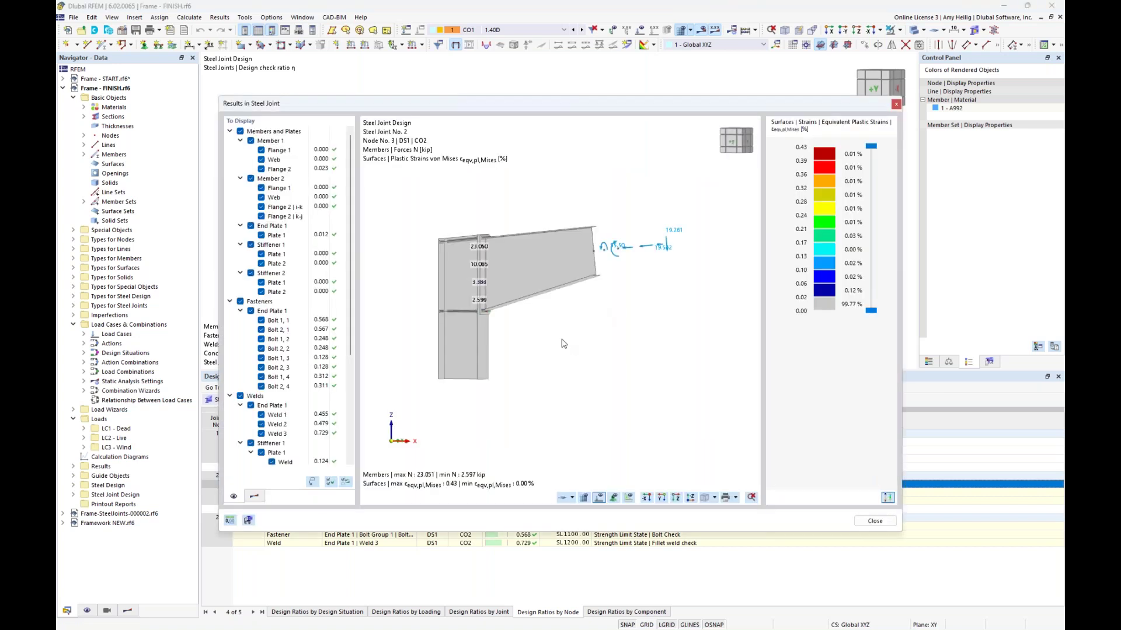
pyautogui.keyDown('ctrl'); pyautogui.moveTo(541, 342); pyautogui.dragTo(565, 347, button='middle'); pyautogui.keyUp('ctrl')
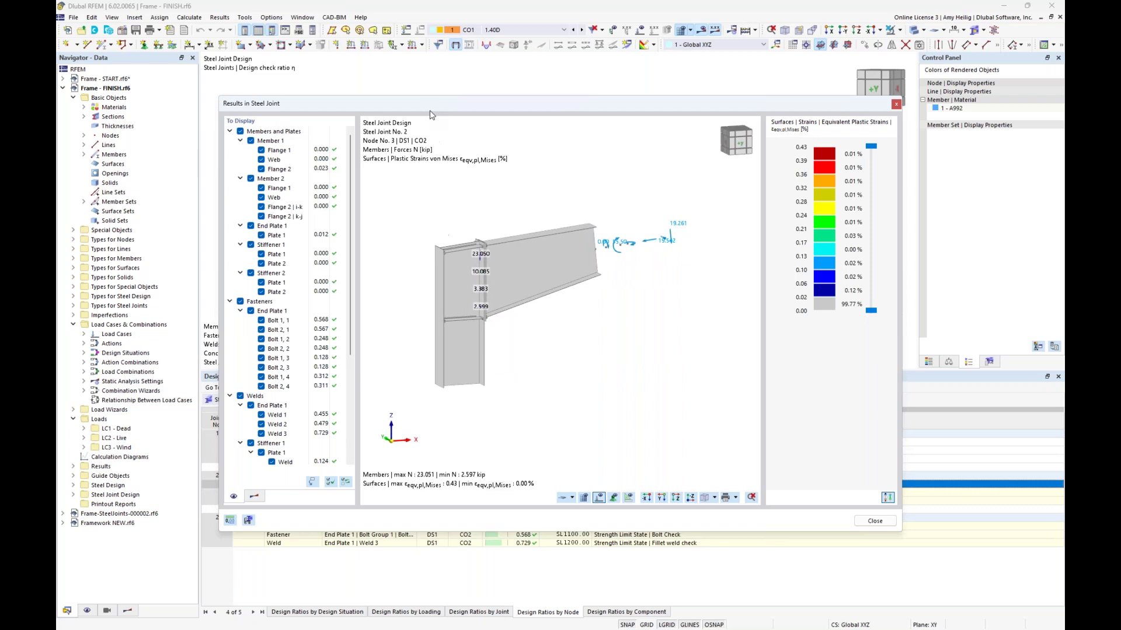
pyautogui.moveTo(435, 104); pyautogui.dragTo(498, 110)
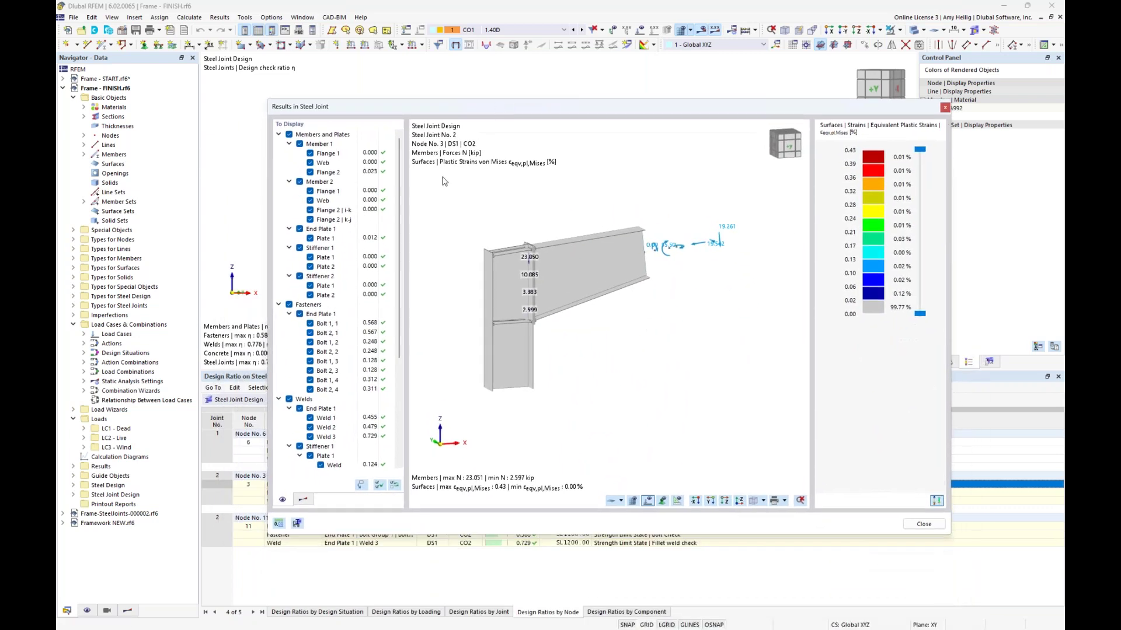
pyautogui.click(304, 500)
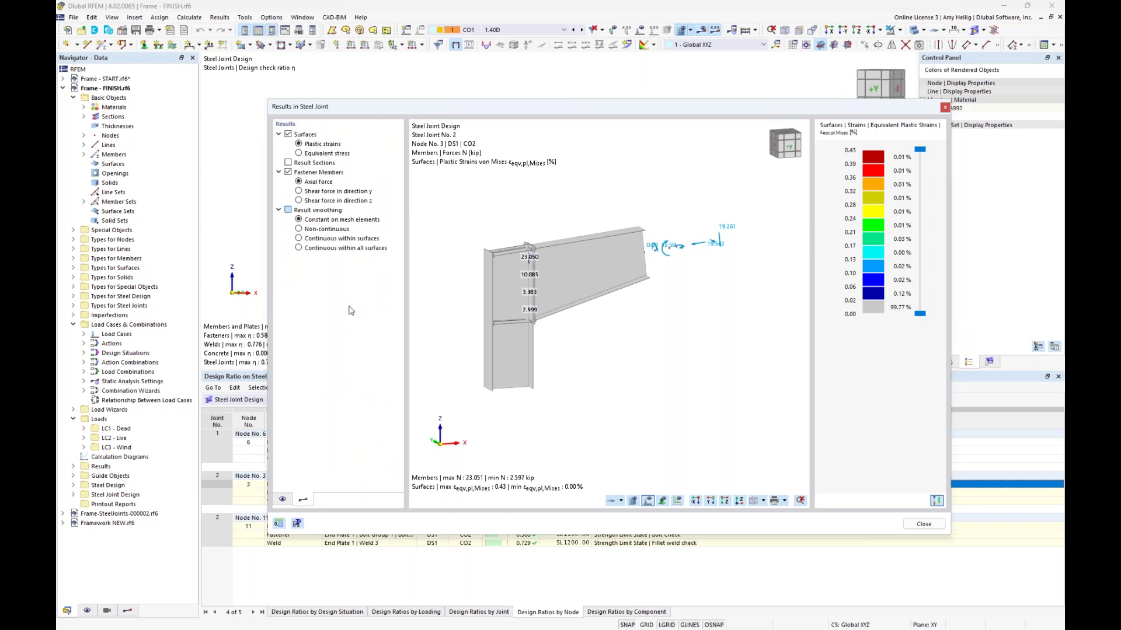
# Step: Examine the plastic strains and bolt axial forces around the top bolts of the joint at node 3
pyautogui.scroll(1, 521, 272)
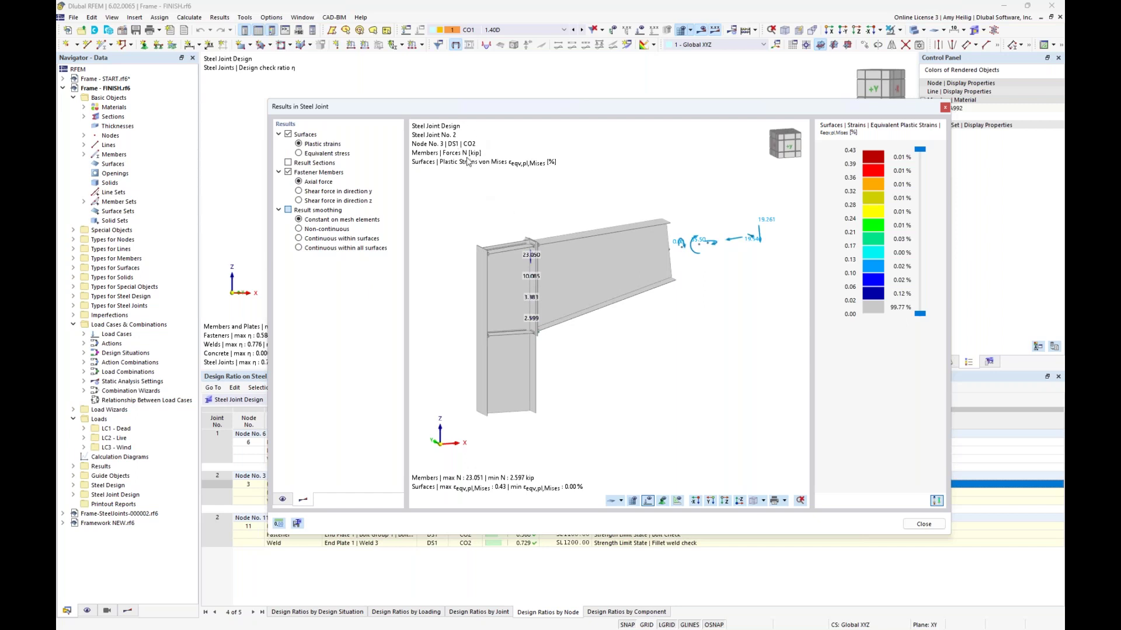
pyautogui.scroll(3, 523, 264)
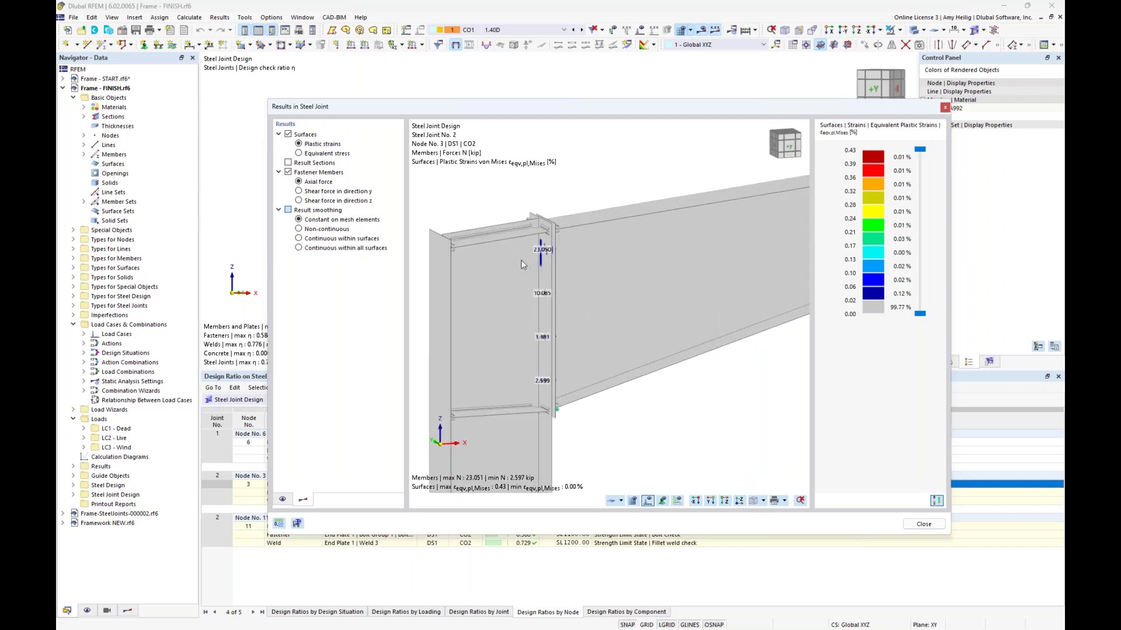
pyautogui.moveTo(514, 331); pyautogui.dragTo(538, 329, button='middle')
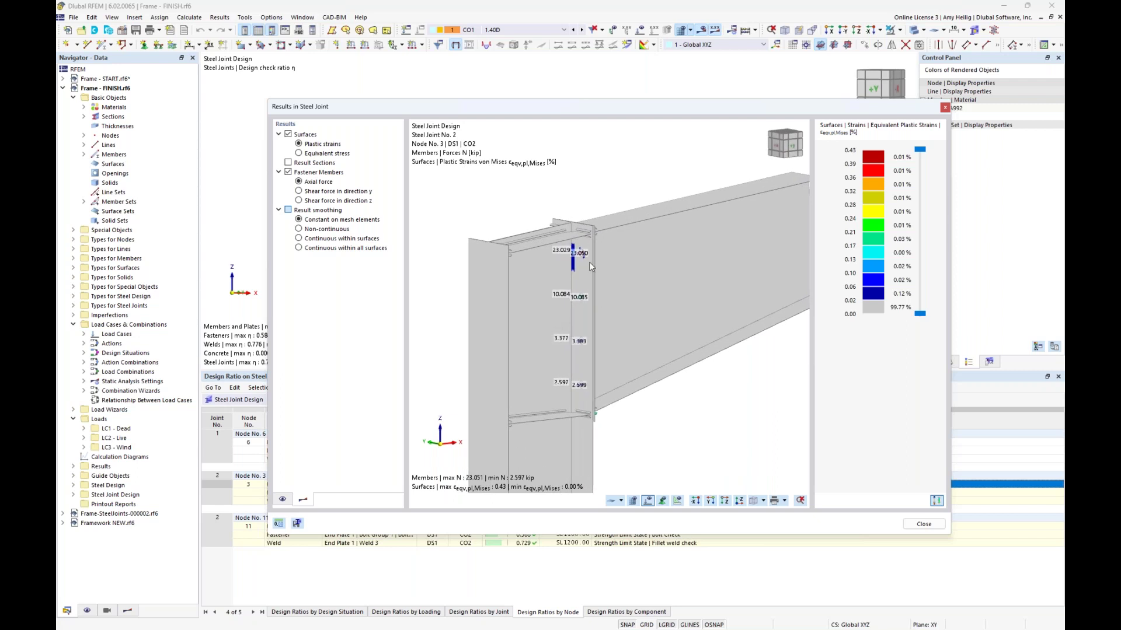
pyautogui.scroll(2, 555, 269)
pyautogui.scroll(3, 570, 265)
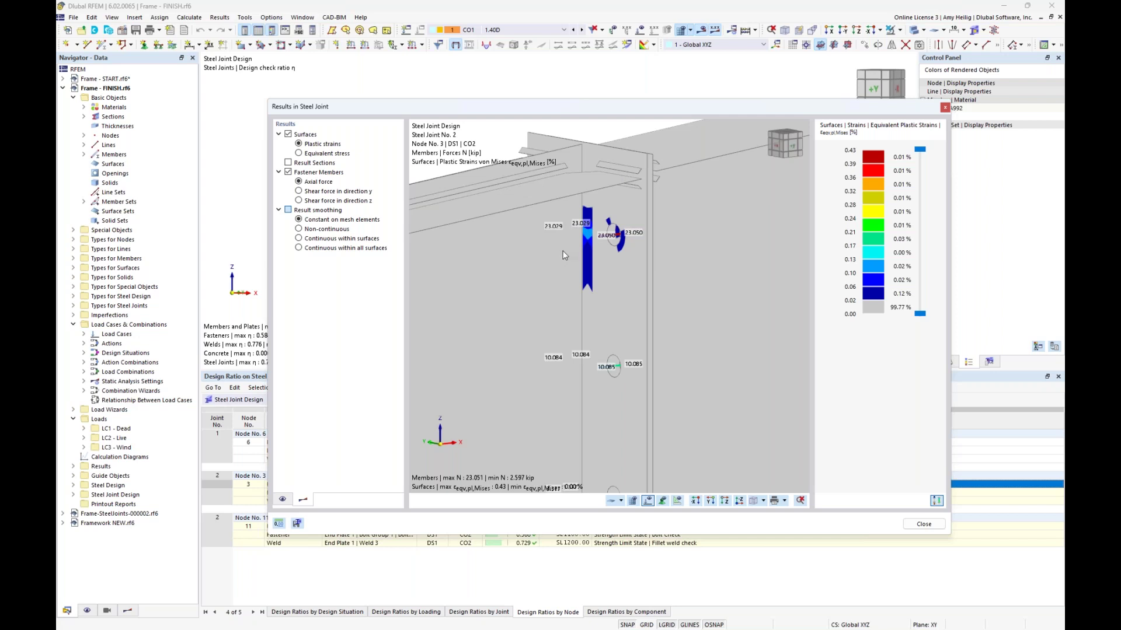
# Step: Switch the surface results to equivalent stress and examine the stress distribution around the end plate's top bolts
pyautogui.click(299, 154)
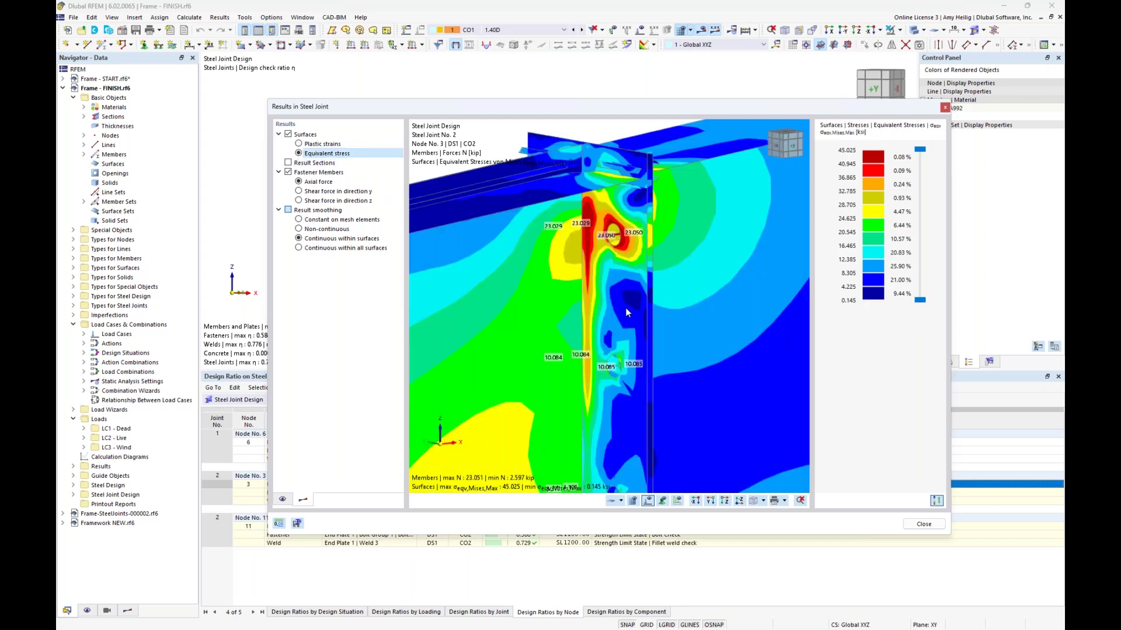
pyautogui.scroll(-5, 625, 307)
pyautogui.moveTo(625, 307); pyautogui.dragTo(569, 281, button='middle')
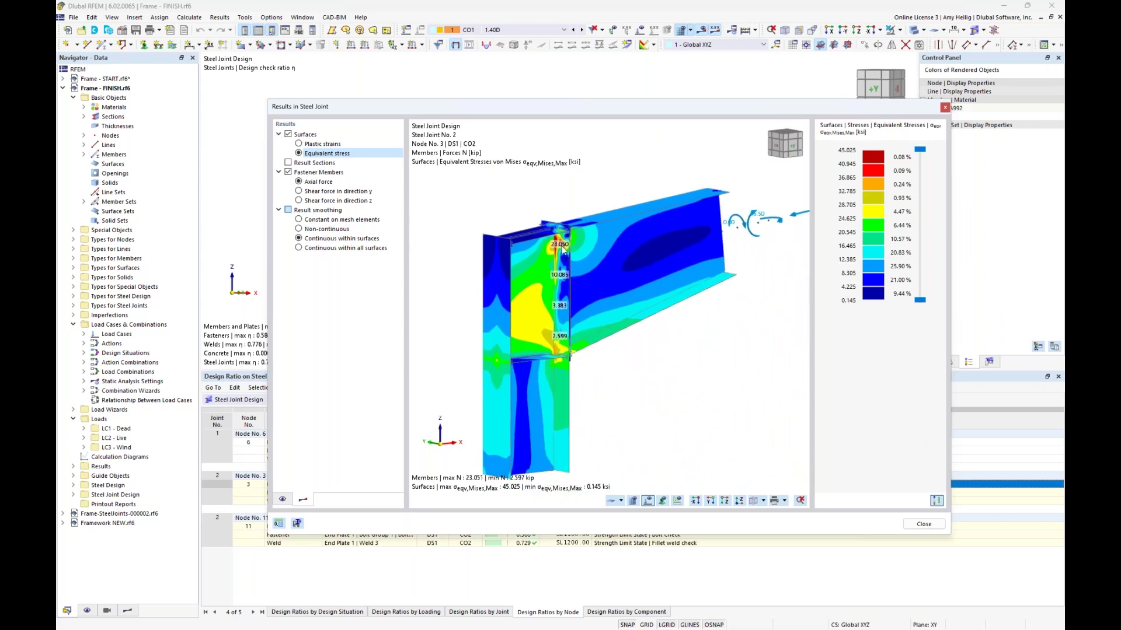
pyautogui.scroll(5, 551, 244)
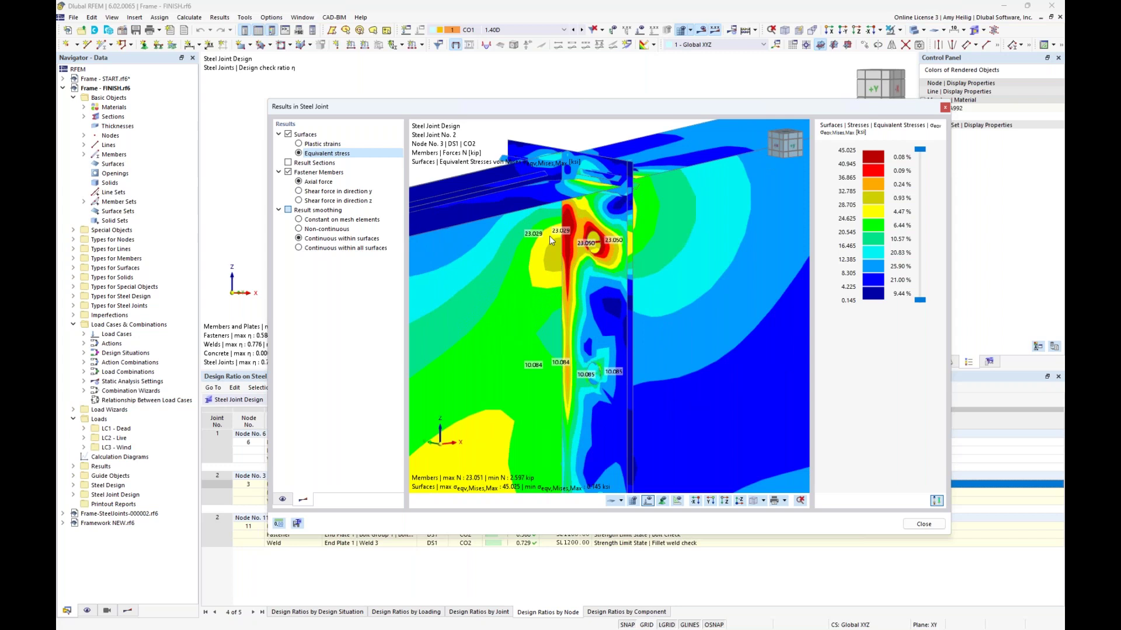
# Step: Hide the members, plates and fasteners so only the welds are displayed, and examine the equivalent stresses in the welds
pyautogui.click(283, 500)
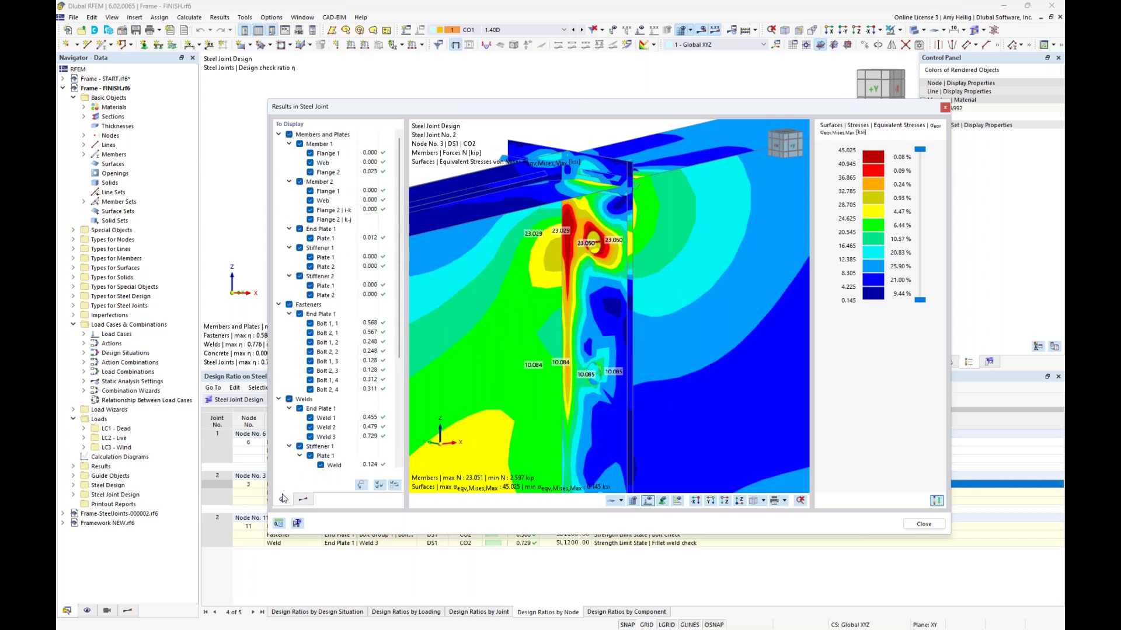
pyautogui.click(279, 144)
pyautogui.click(279, 153)
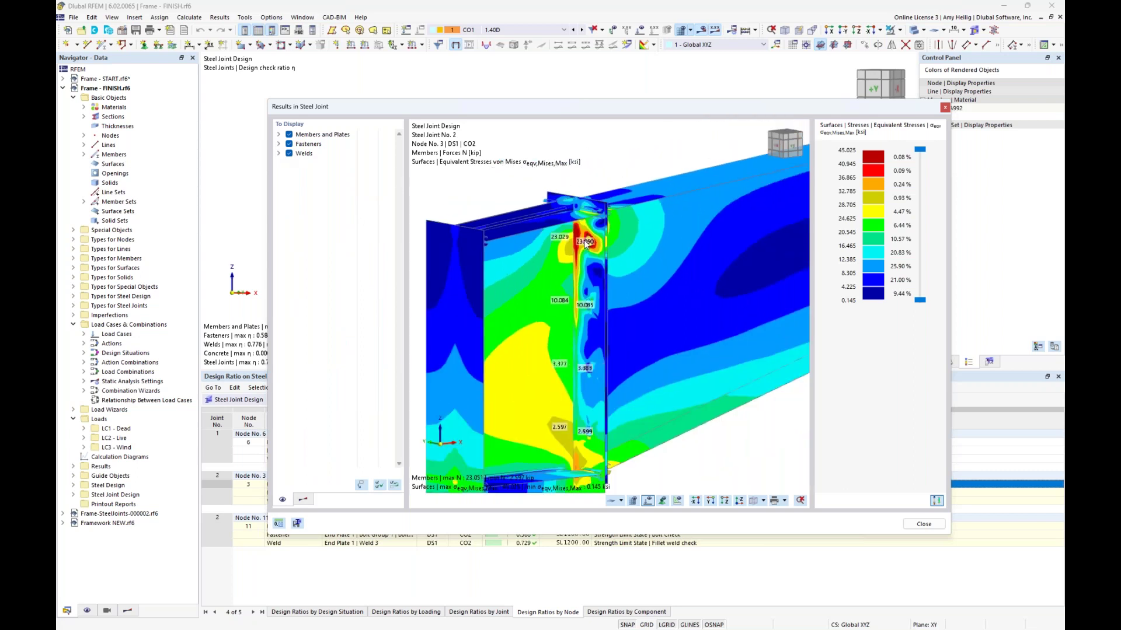
pyautogui.click(288, 135)
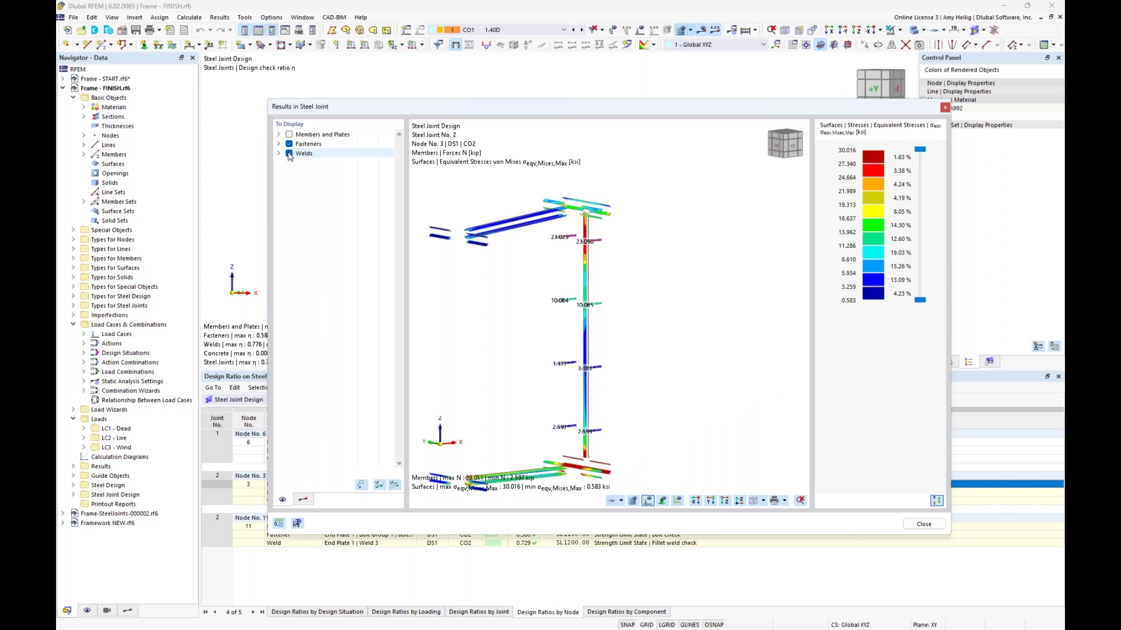
pyautogui.click(289, 143)
pyautogui.keyDown('ctrl'); pyautogui.moveTo(516, 352); pyautogui.dragTo(560, 321, button='middle'); pyautogui.keyUp('ctrl')
pyautogui.moveTo(703, 320); pyautogui.dragTo(555, 340, button='middle')
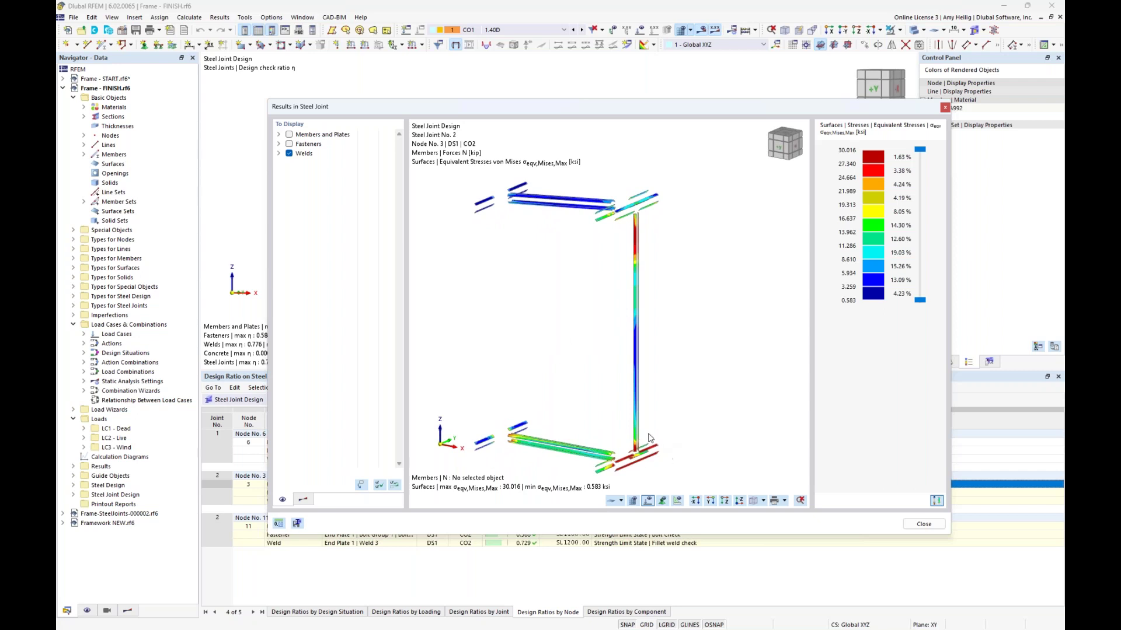
# Step: Display only the fasteners with their axial forces, then show all members, plates, fasteners and welds again
pyautogui.click(289, 144)
pyautogui.click(288, 154)
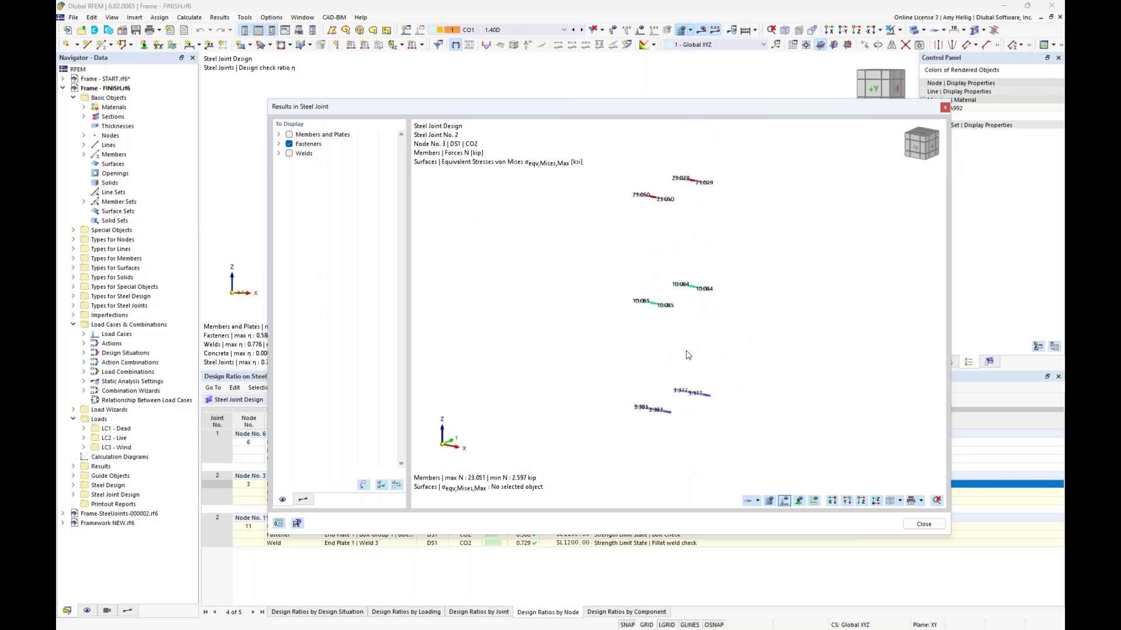
pyautogui.click(289, 154)
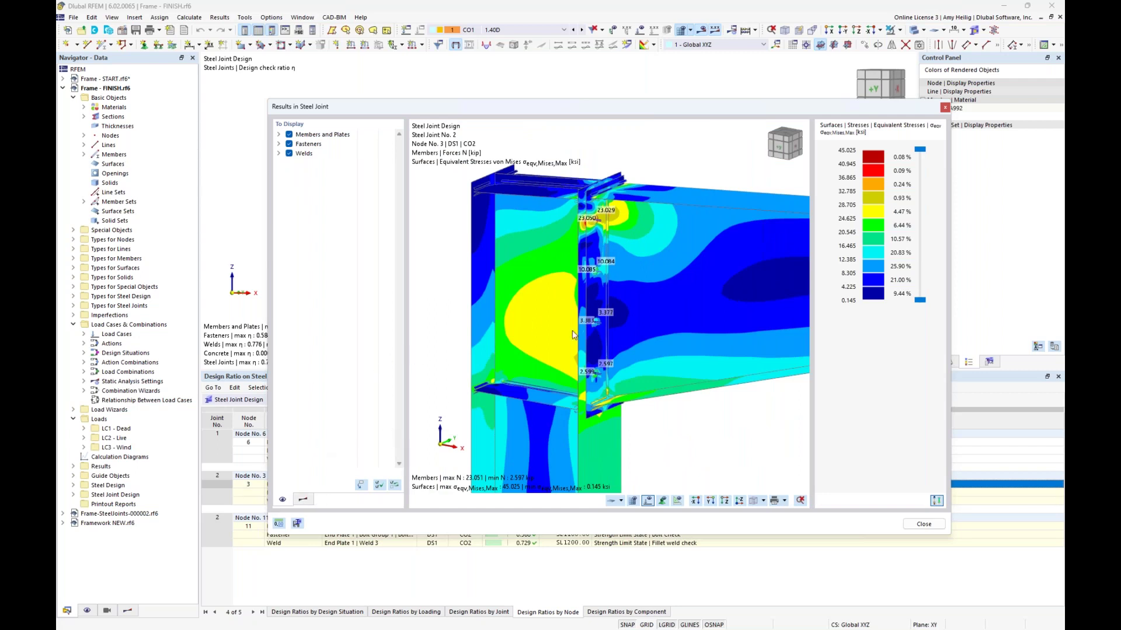
pyautogui.scroll(-1, 572, 330)
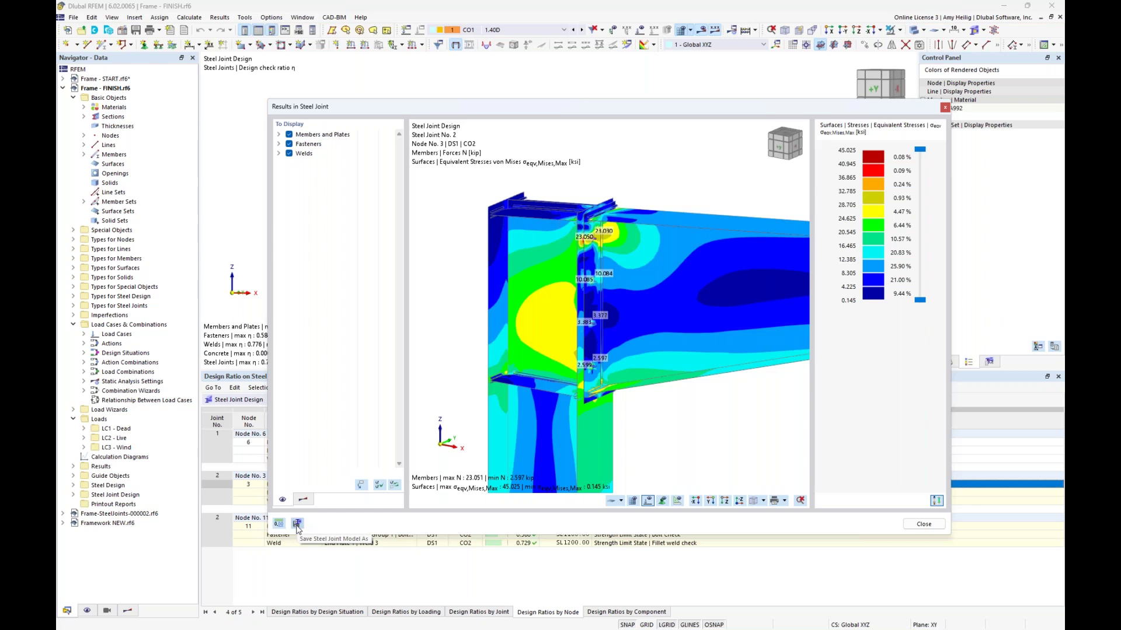
# Step: Close the steel joint results and switch to the Frame-SteelJoints-000002.rf6 model, viewing the generated joint from several angles
pyautogui.click(924, 524)
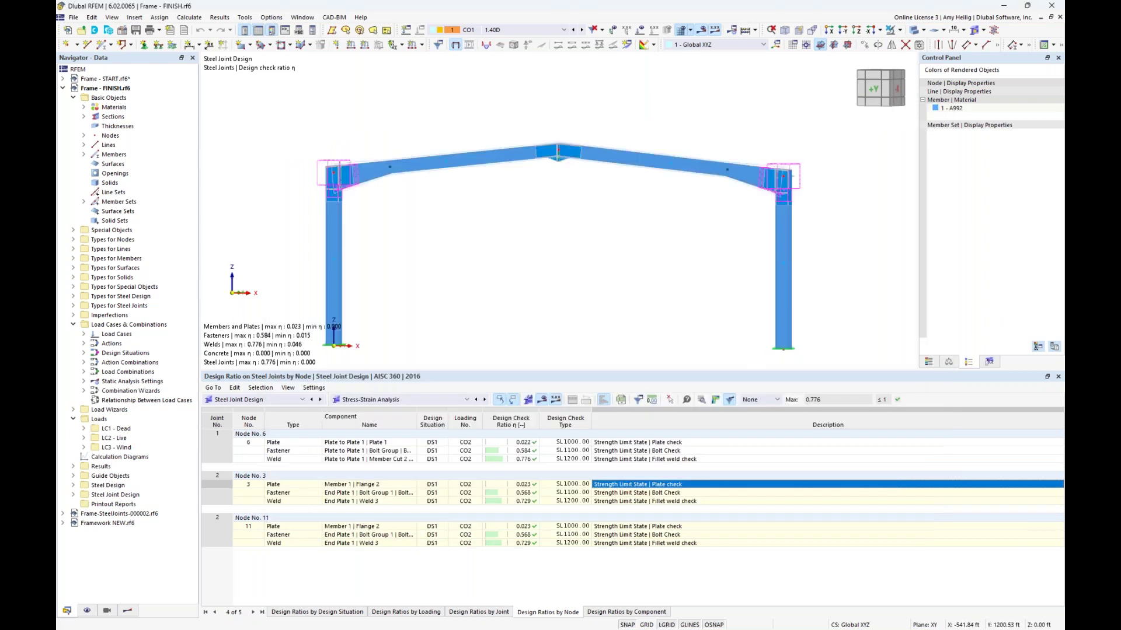
pyautogui.click(303, 17)
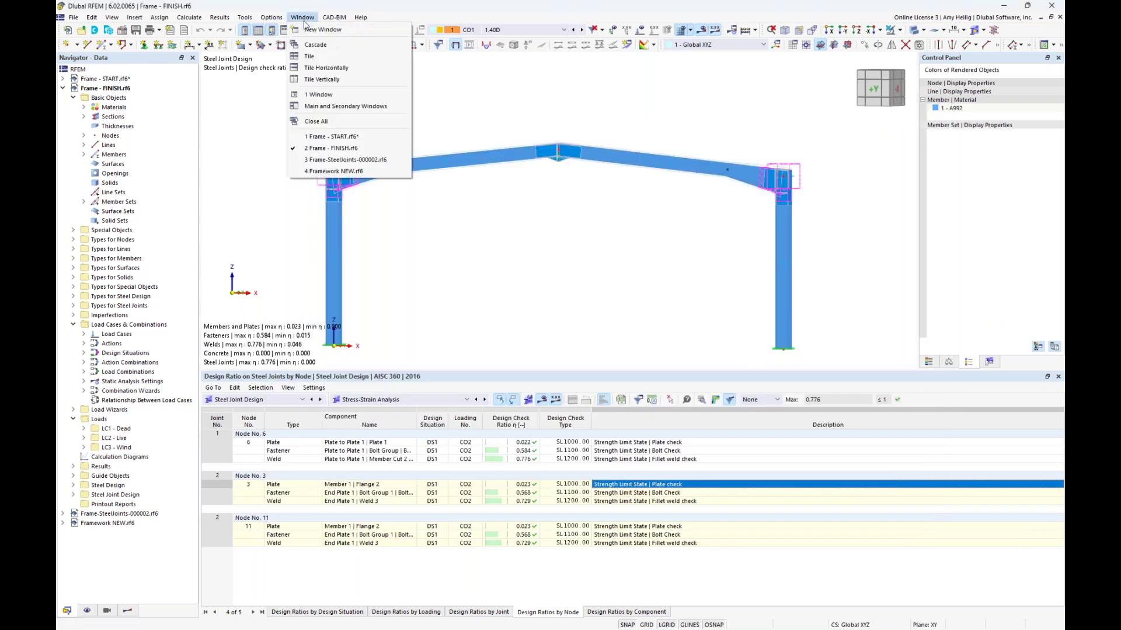
pyautogui.click(327, 159)
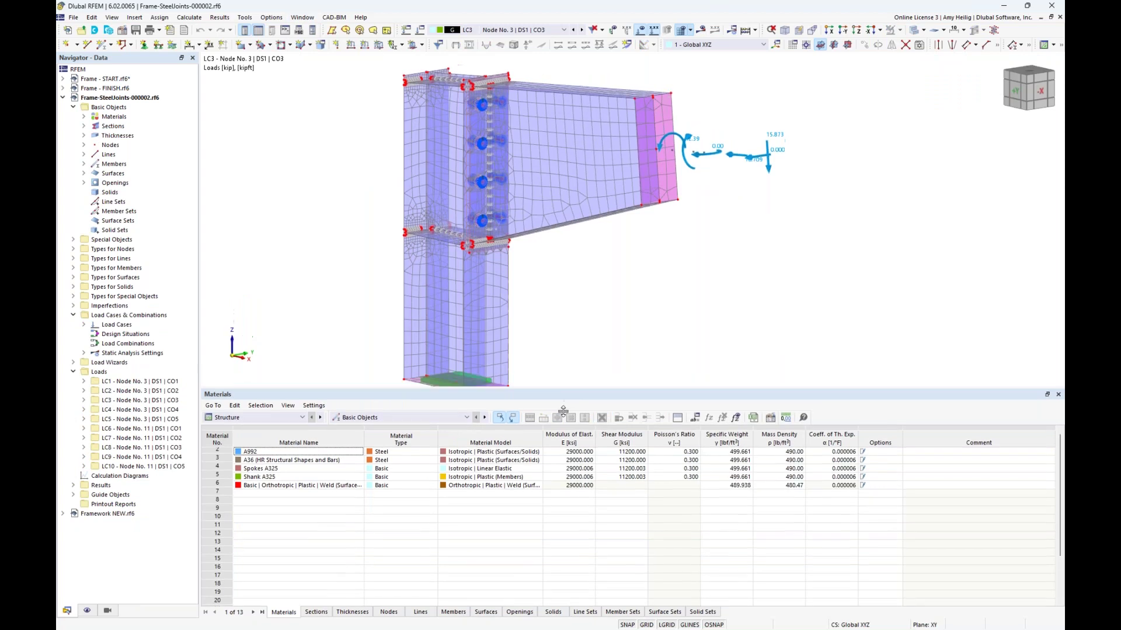
pyautogui.moveTo(564, 373); pyautogui.dragTo(594, 331, button='middle')
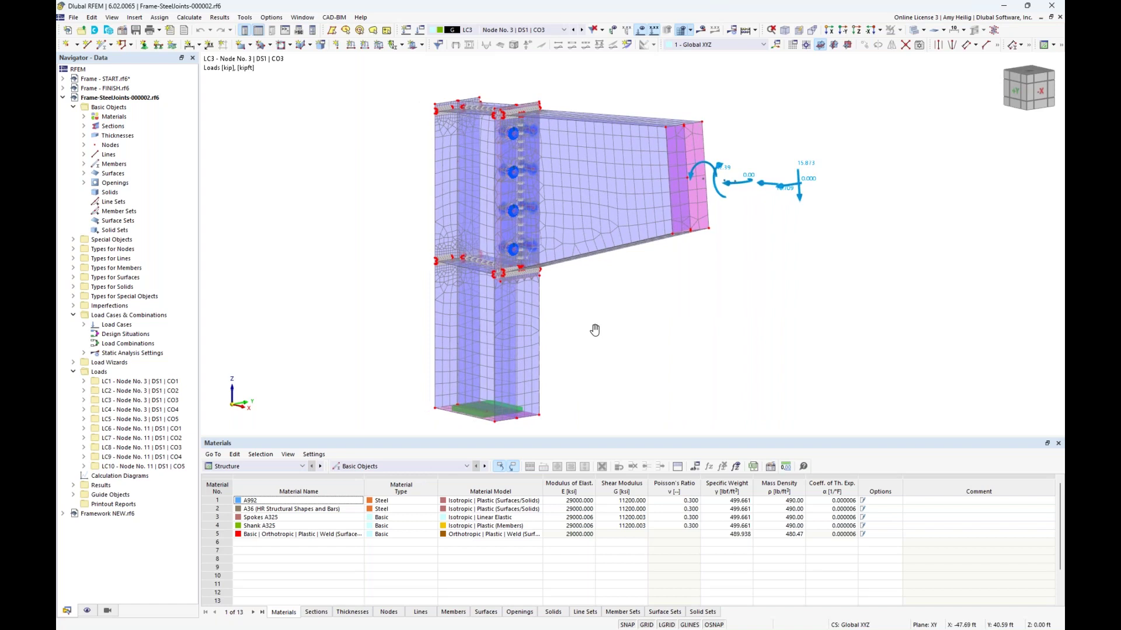
pyautogui.keyDown('ctrl'); pyautogui.moveTo(666, 305); pyautogui.dragTo(644, 289, button='middle'); pyautogui.keyUp('ctrl')
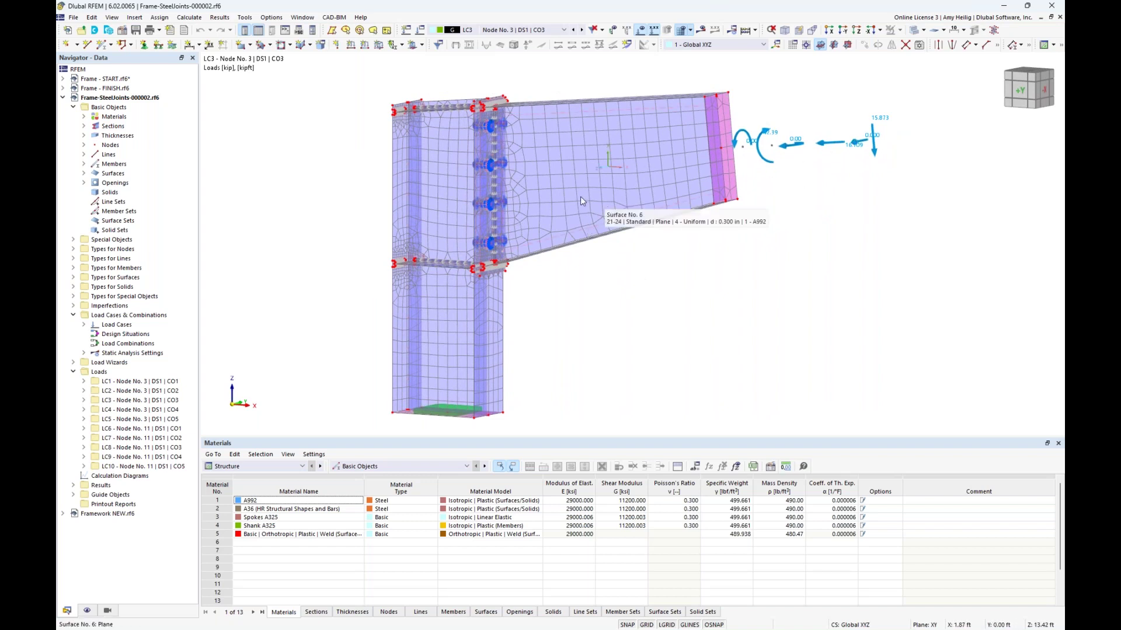
pyautogui.keyDown('ctrl'); pyautogui.moveTo(584, 207); pyautogui.dragTo(601, 220, button='middle'); pyautogui.keyUp('ctrl')
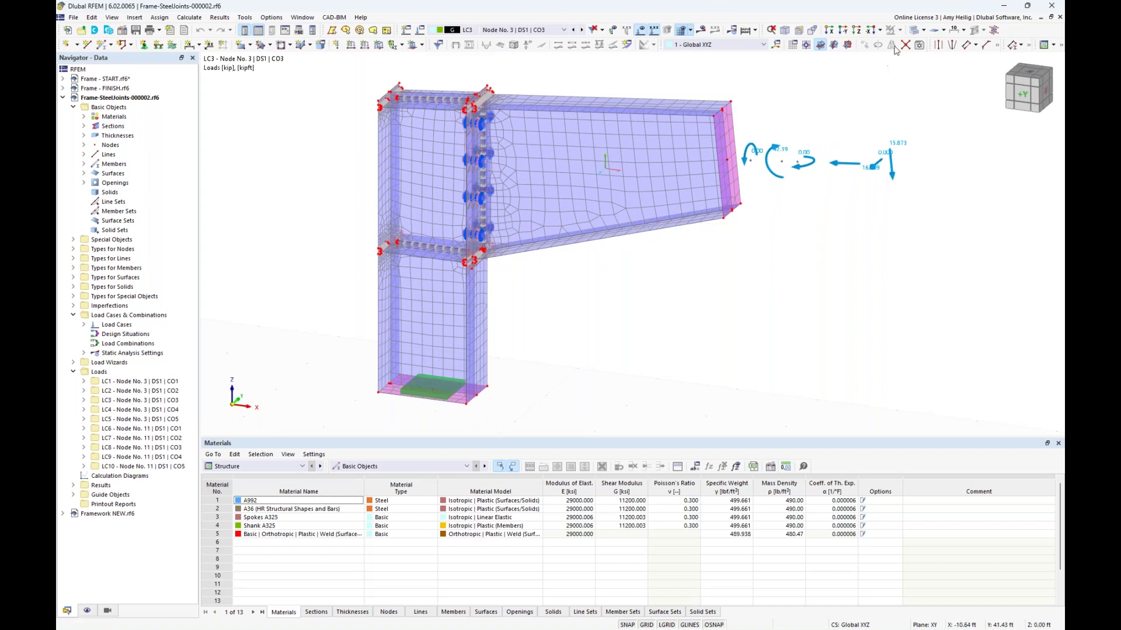
# Step: Display the joint model as a wireframe and examine the mesh around the lower stiffener and bolts
pyautogui.click(915, 30)
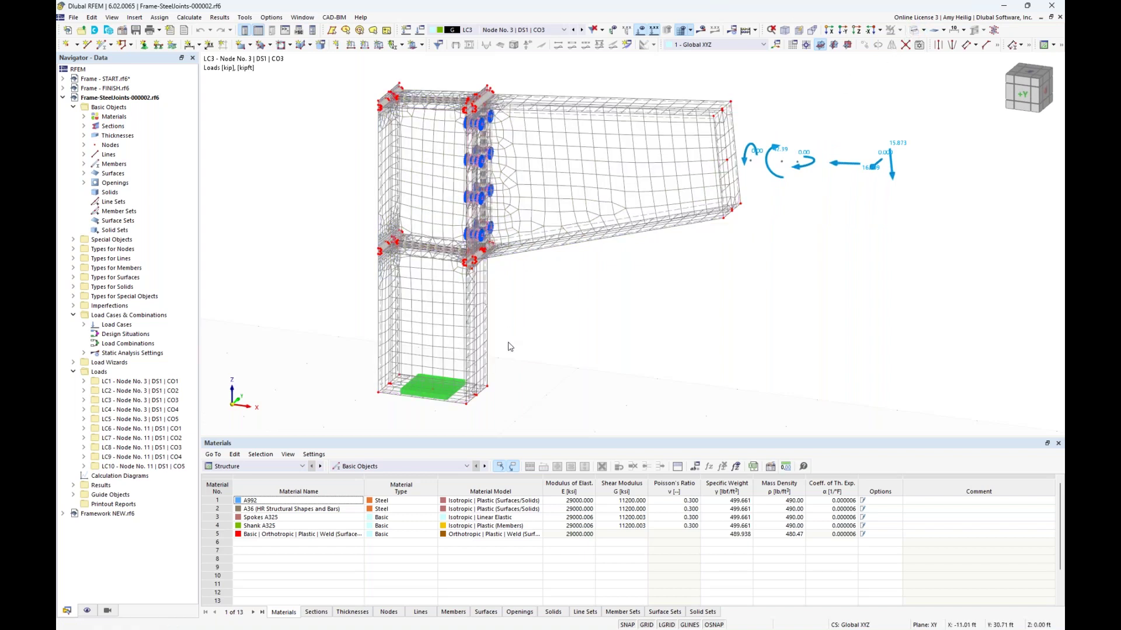
pyautogui.scroll(3, 409, 256)
pyautogui.scroll(2, 410, 254)
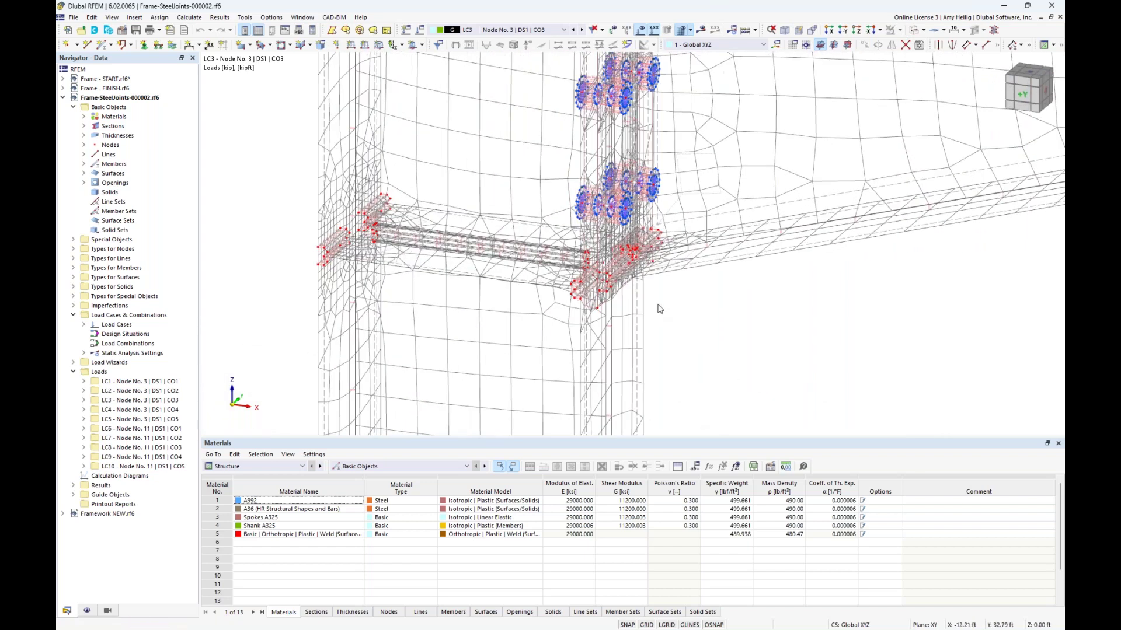
pyautogui.scroll(-1, 588, 264)
pyautogui.scroll(-5, 587, 264)
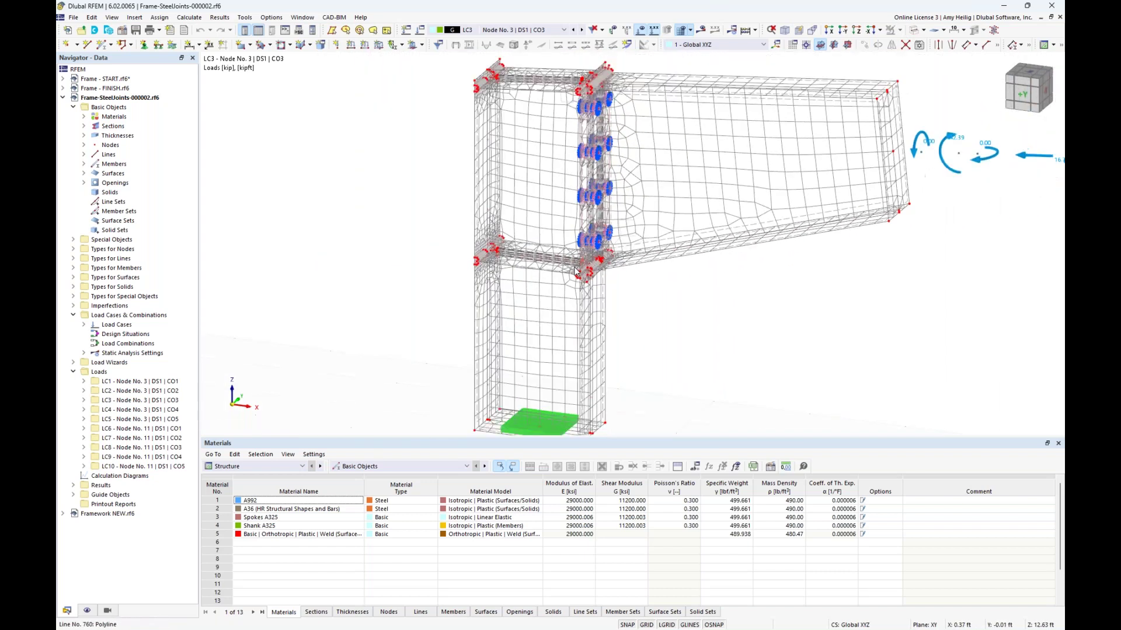
# Step: Turn off the mesh display and examine the rigid links modelling the welds at the lower stiffener
pyautogui.click(86, 611)
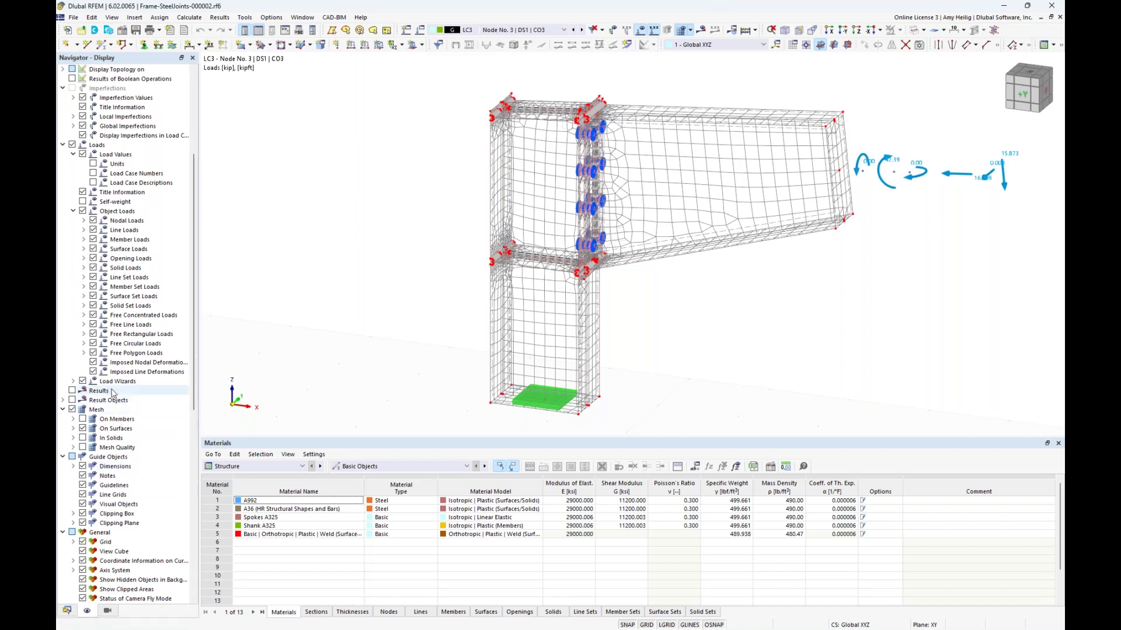
pyautogui.click(71, 410)
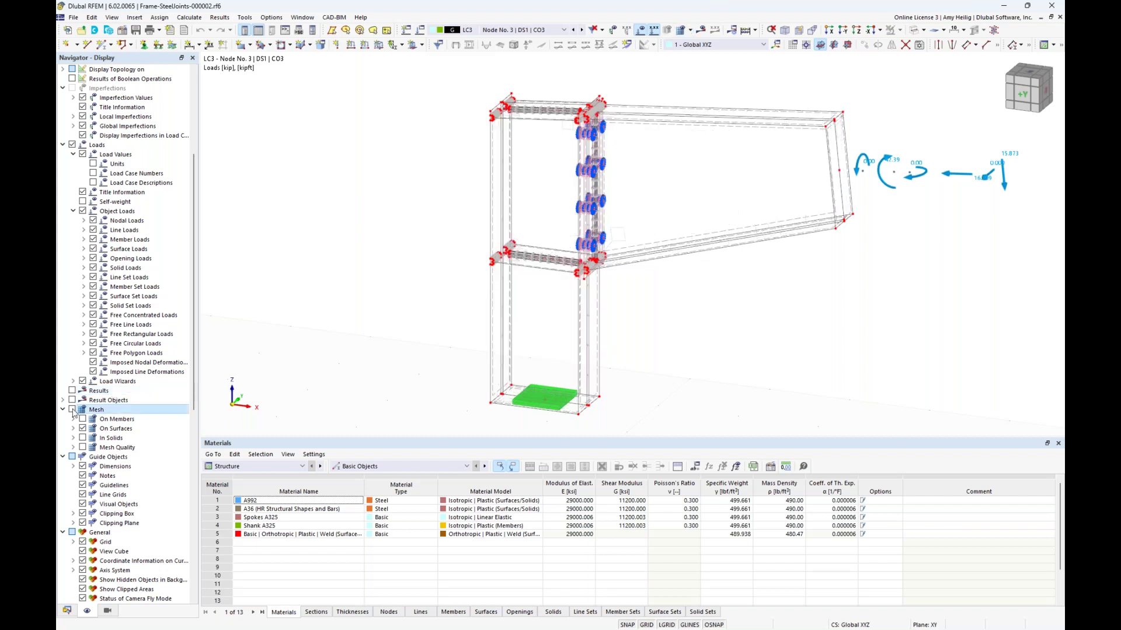
pyautogui.scroll(10, 528, 345)
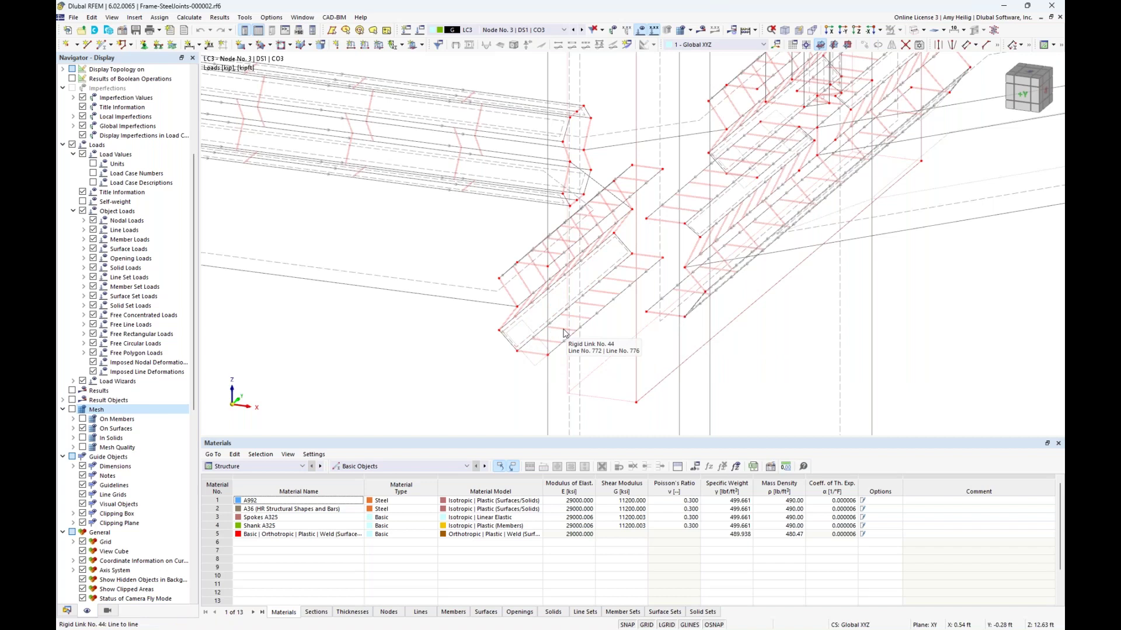
pyautogui.scroll(-5, 563, 334)
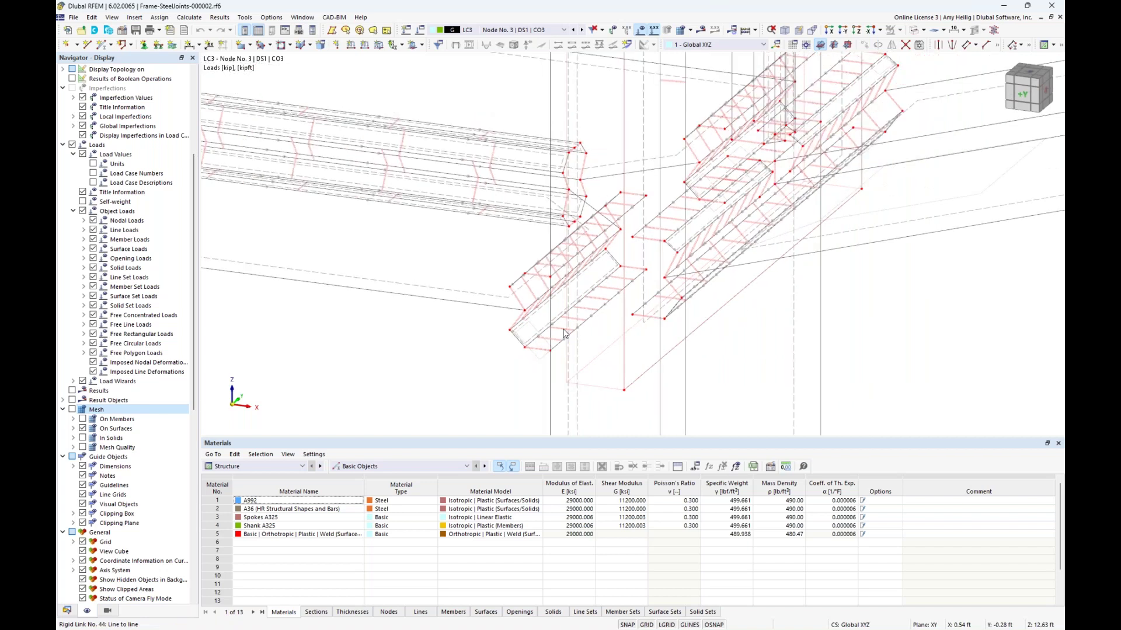
# Step: Examine the bolt shank member's type, section and material between two bolt spoke rings, then cancel without changes
pyautogui.scroll(6, 588, 219)
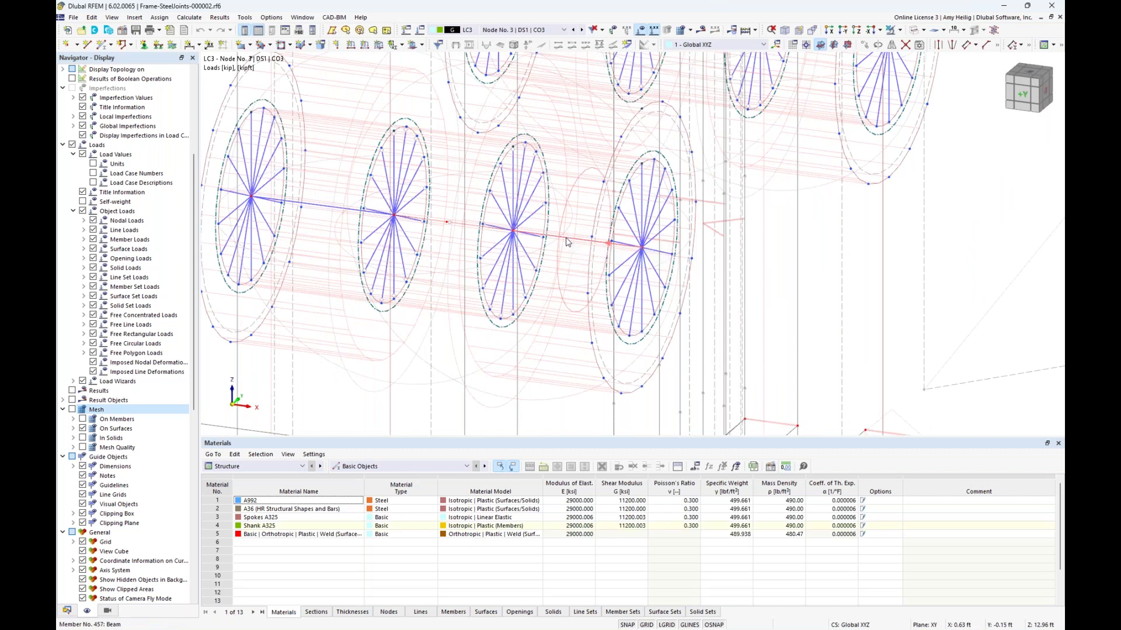
pyautogui.doubleClick(567, 242)
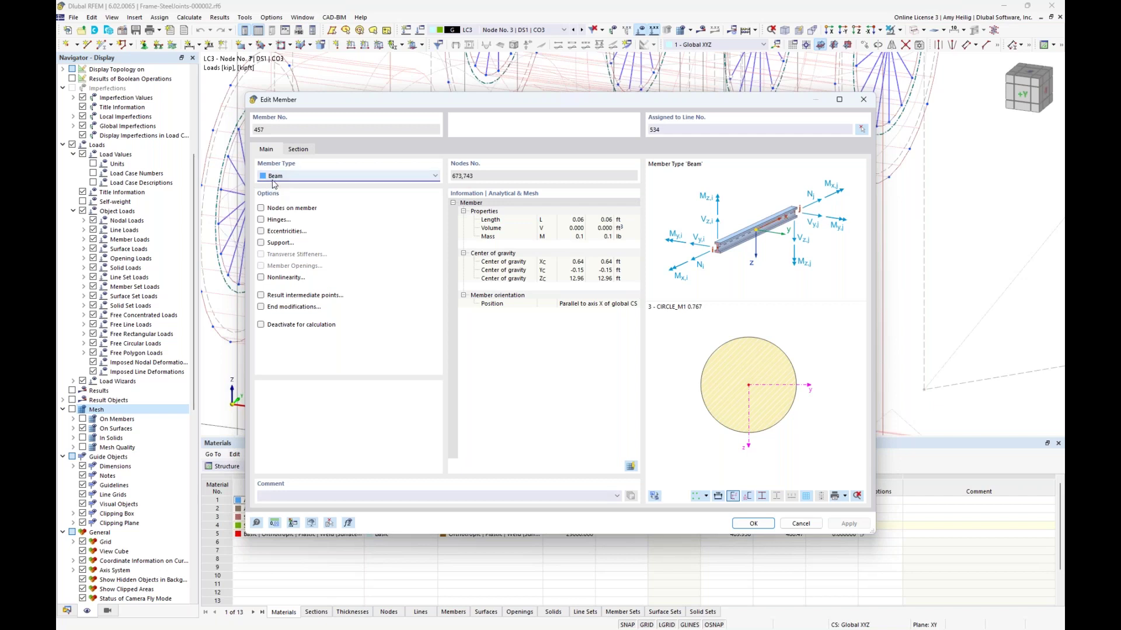
pyautogui.click(293, 152)
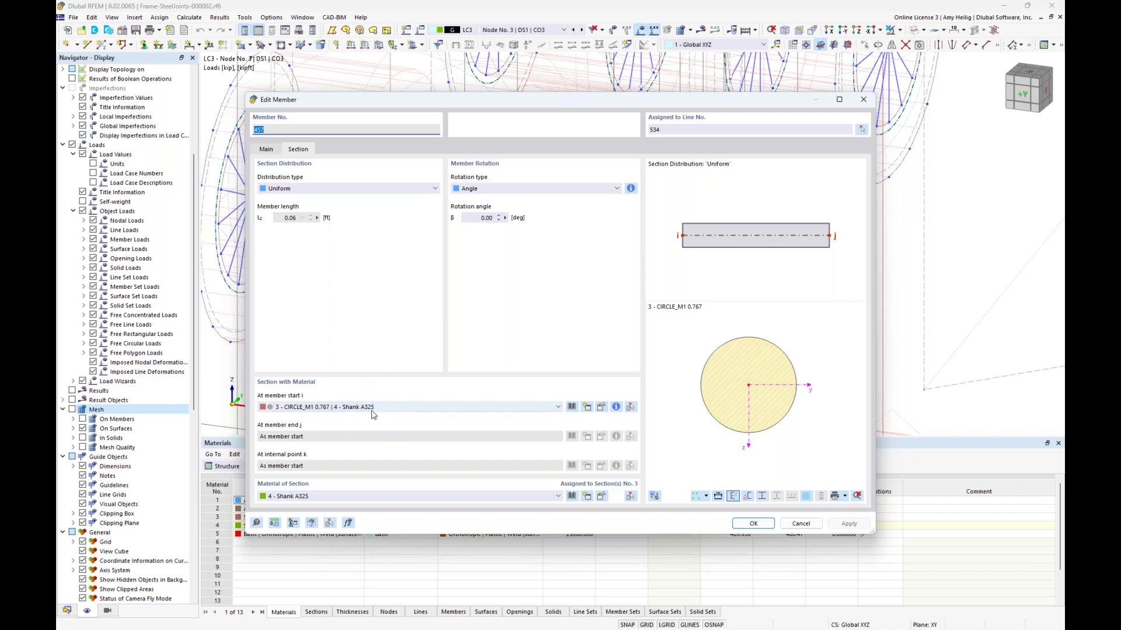
pyautogui.click(800, 523)
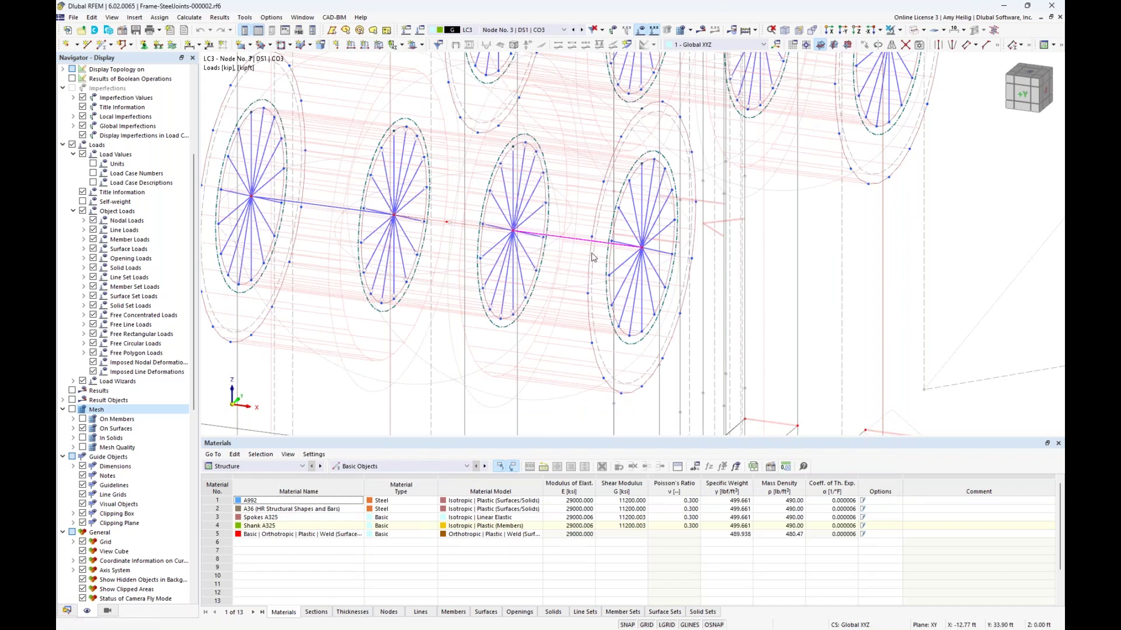
# Step: Examine the member type and nonlinearity of a bolt spoke member, then close its properties without changes
pyautogui.doubleClick(498, 208)
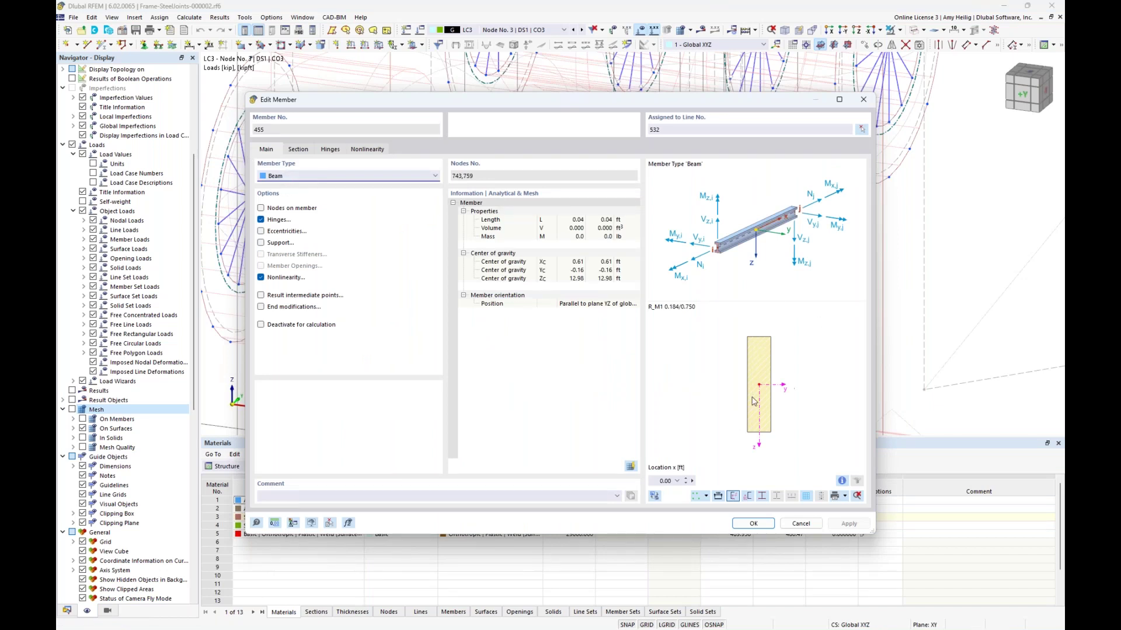
pyautogui.moveTo(692, 108); pyautogui.dragTo(686, 258)
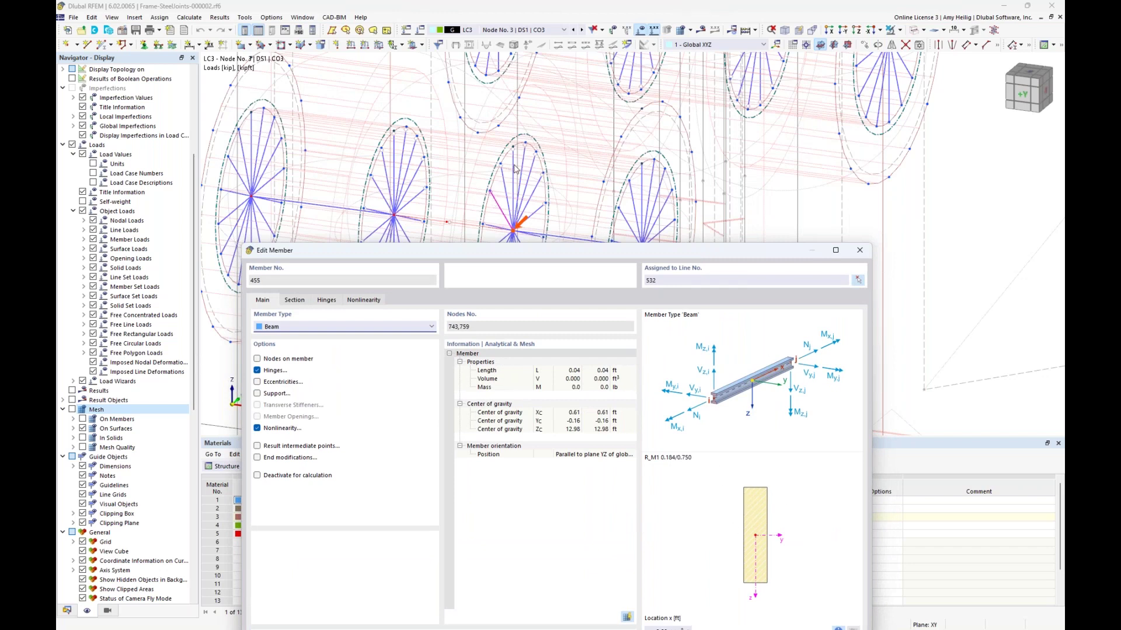
pyautogui.moveTo(545, 254); pyautogui.dragTo(556, 108)
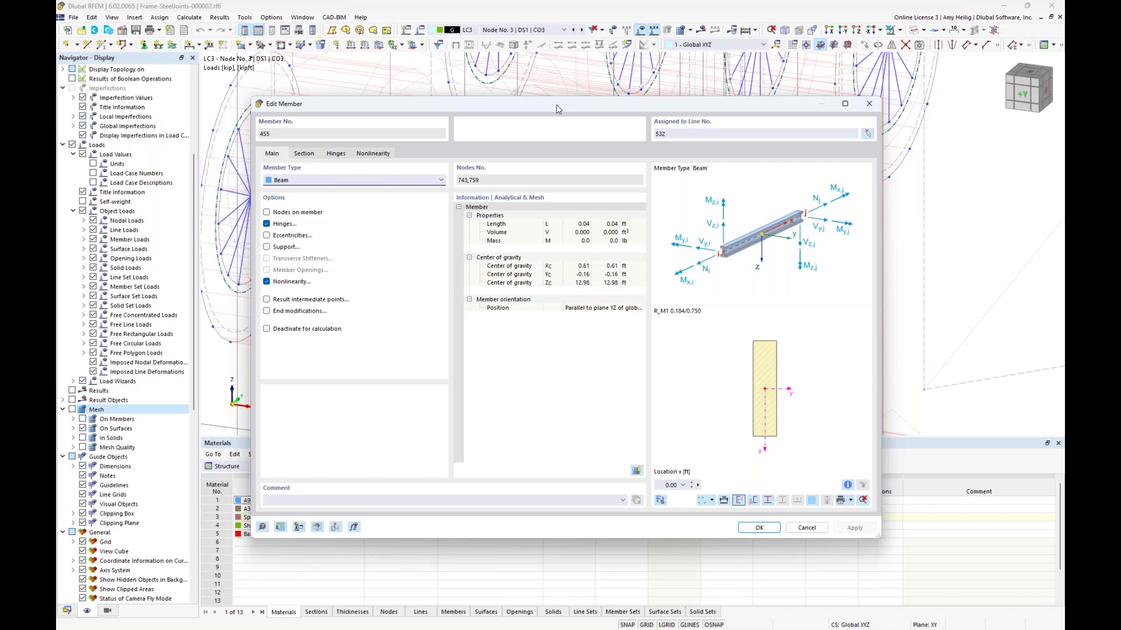
pyautogui.click(367, 155)
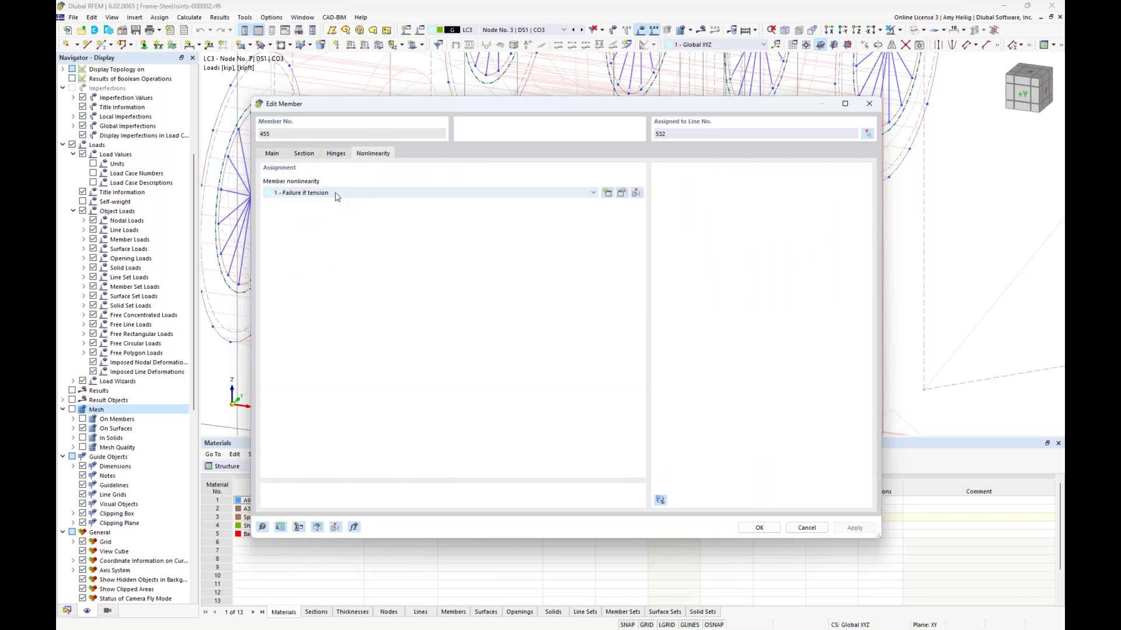
pyautogui.moveTo(400, 106); pyautogui.dragTo(530, 156)
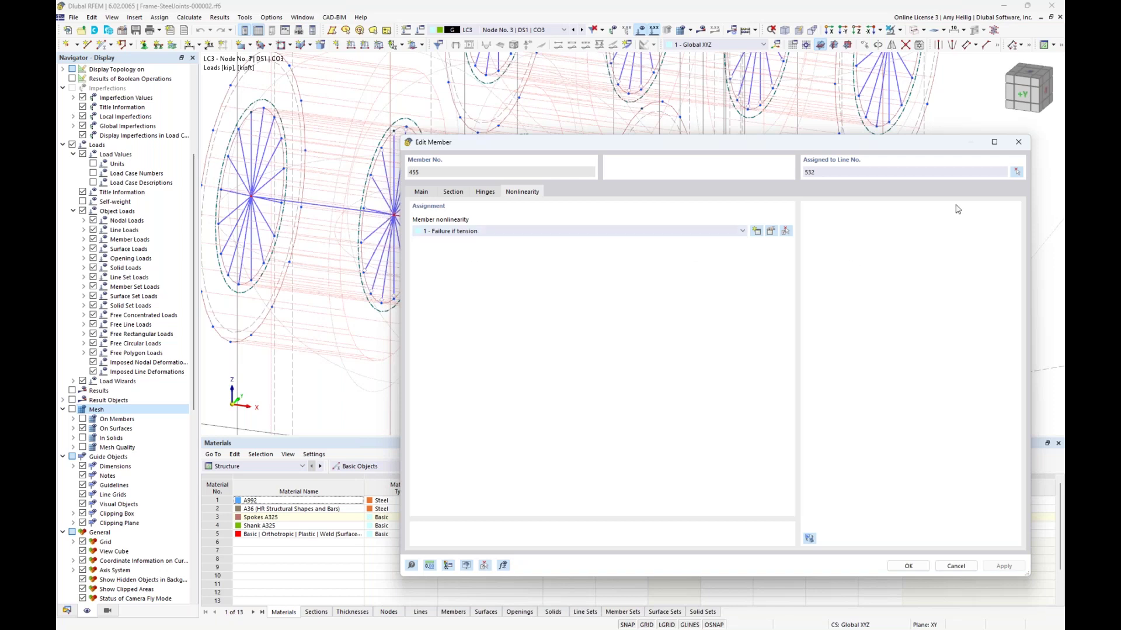
pyautogui.click(1024, 143)
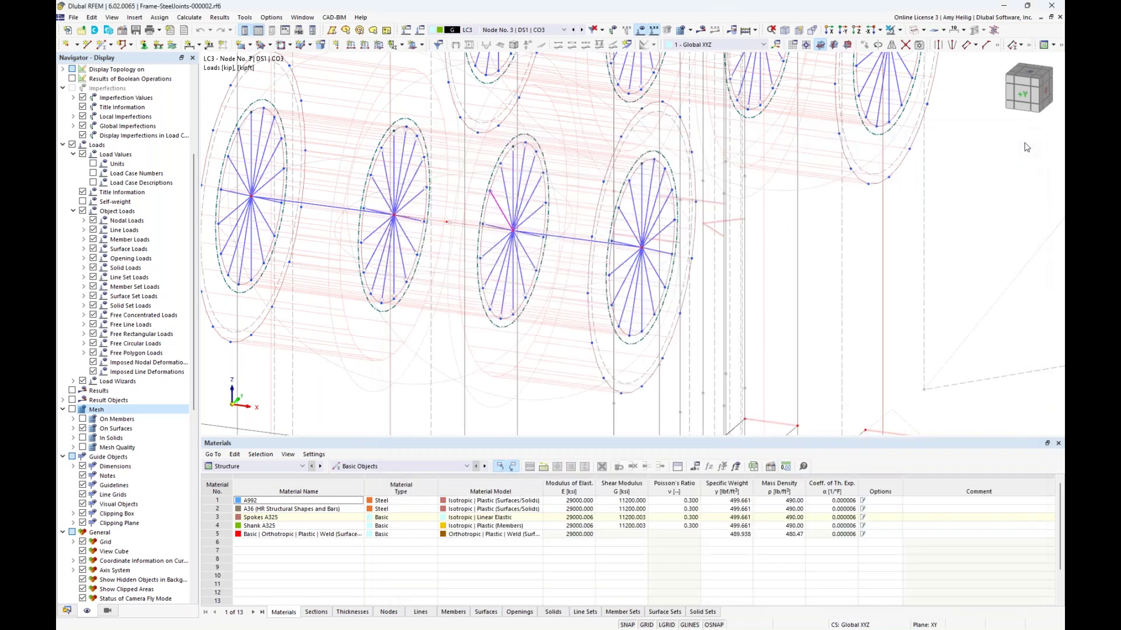
# Step: List the submodel's materials and highlight the parts assigned to A992 and to the orthotropic plastic weld material
pyautogui.scroll(-3, 614, 211)
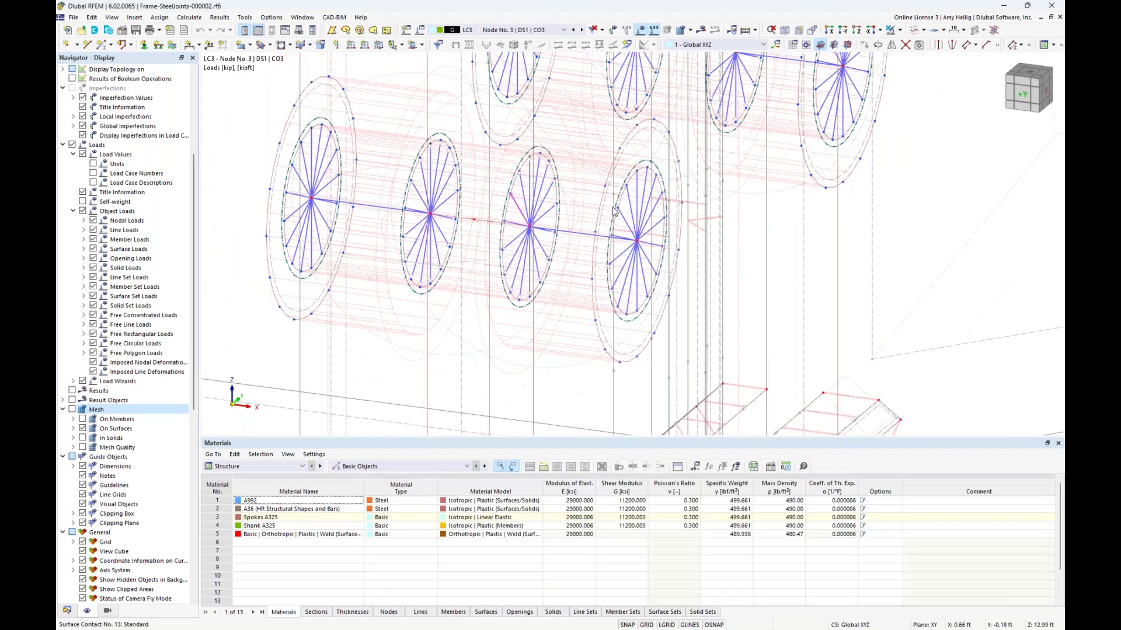
pyautogui.scroll(-5, 614, 212)
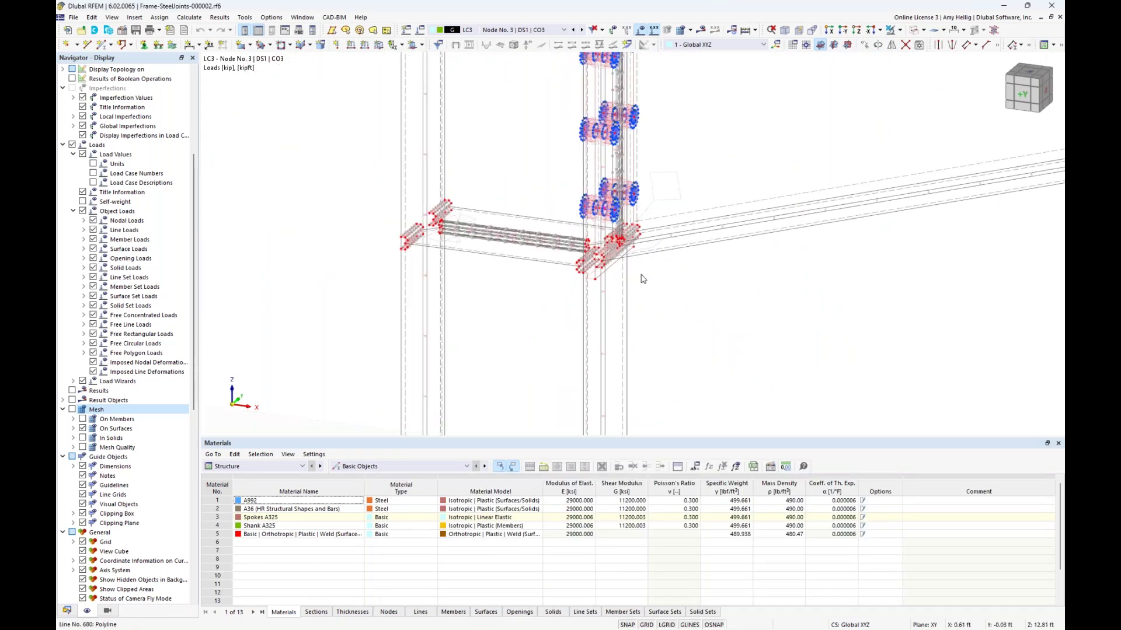
pyautogui.scroll(-5, 582, 310)
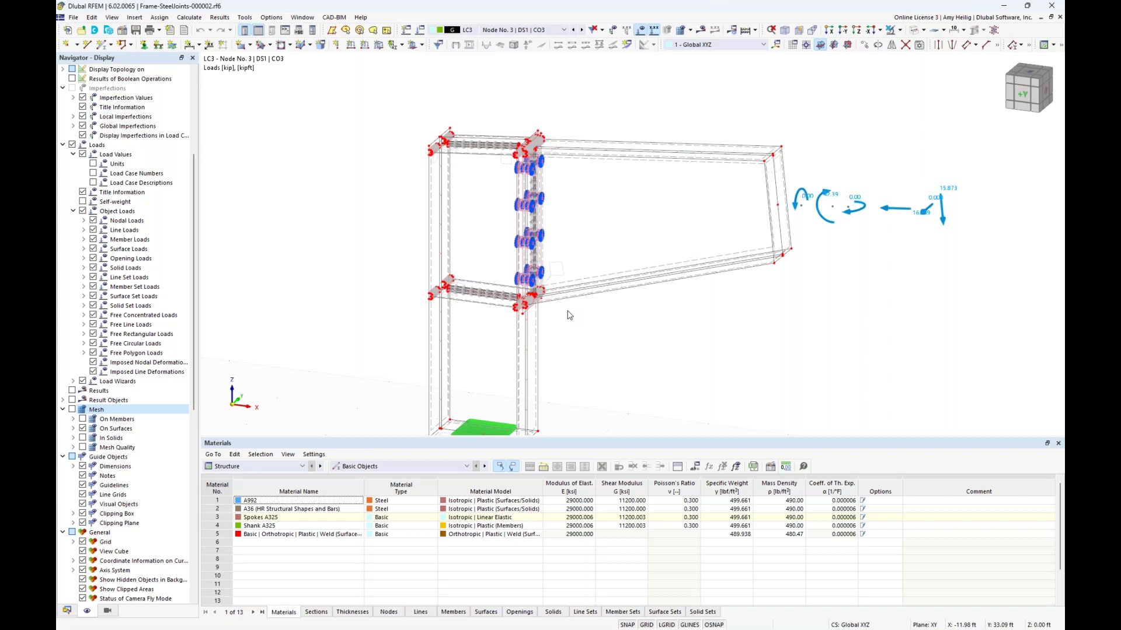
pyautogui.moveTo(583, 333); pyautogui.dragTo(562, 311, button='middle')
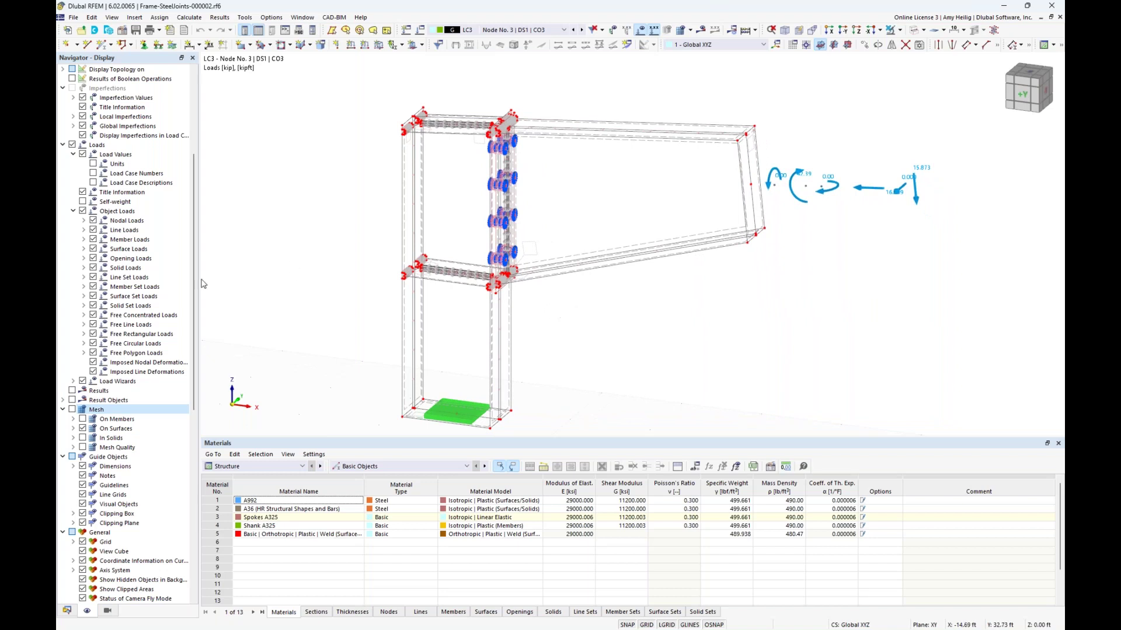
pyautogui.click(68, 611)
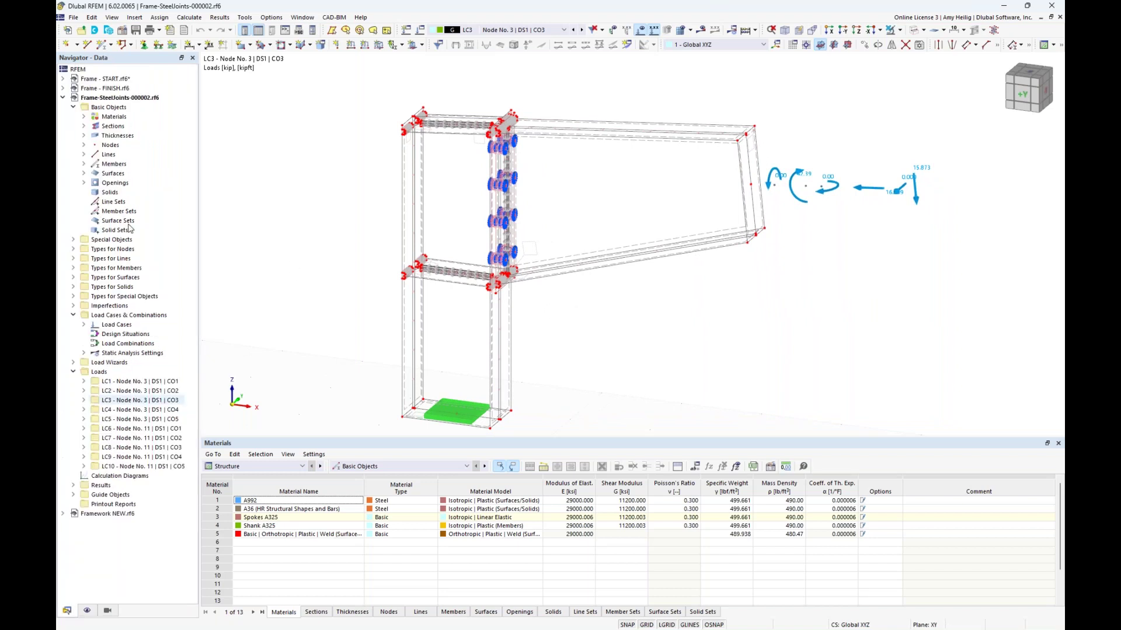
pyautogui.click(84, 117)
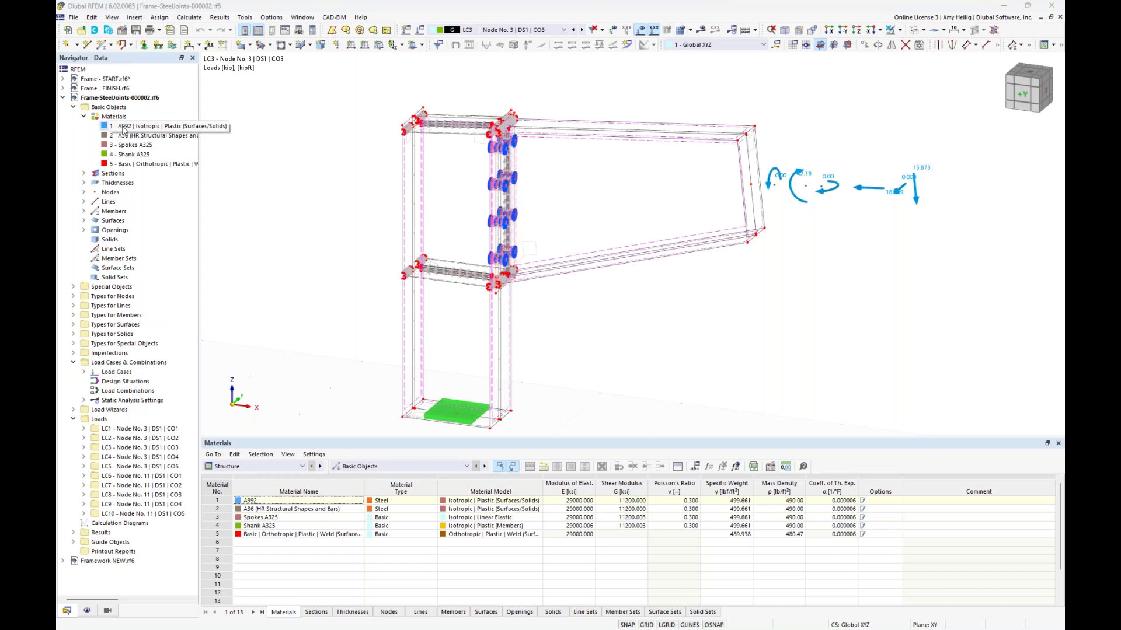
pyautogui.click(123, 127)
pyautogui.click(914, 32)
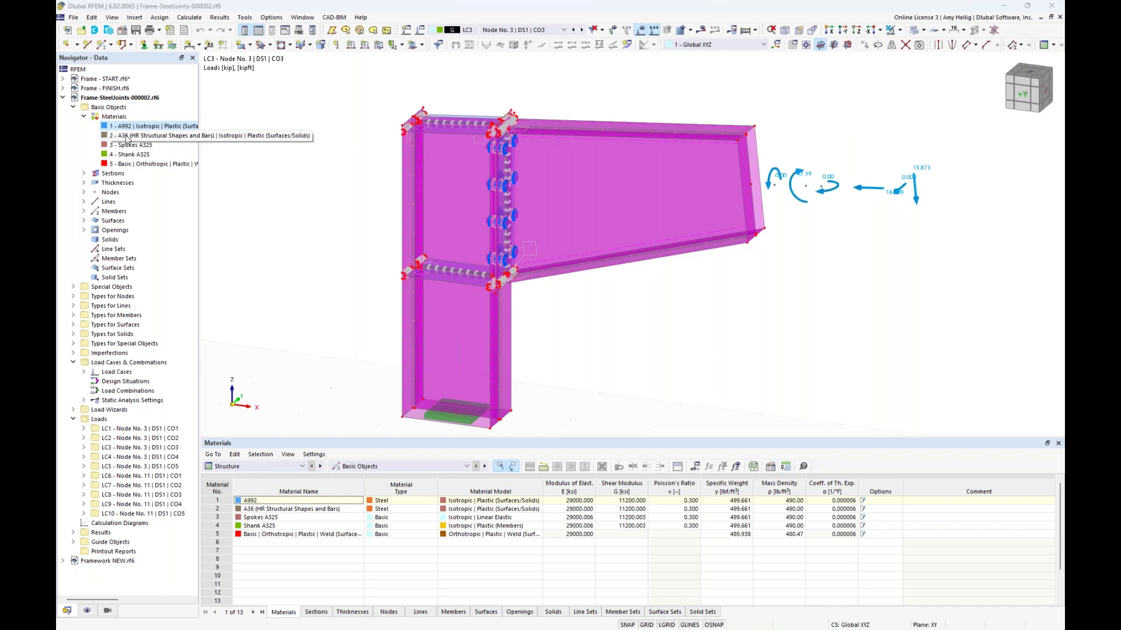
pyautogui.click(130, 164)
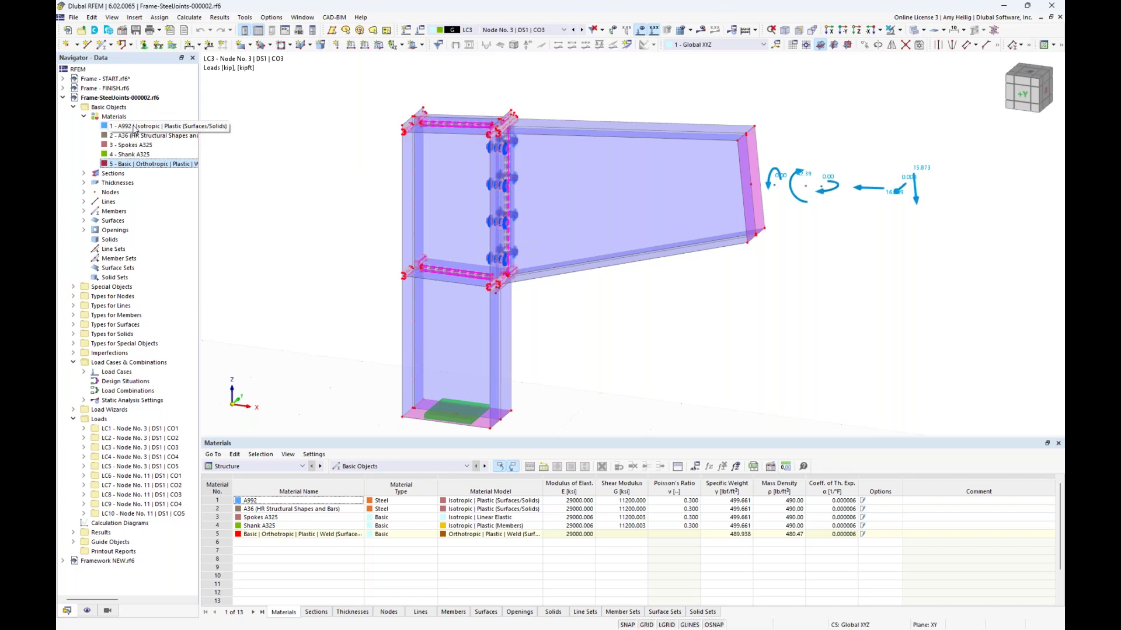
# Step: Step through load cases LC1 to LC5 for node 3 and view the loads applied at the tapered beam's end
pyautogui.click(564, 31)
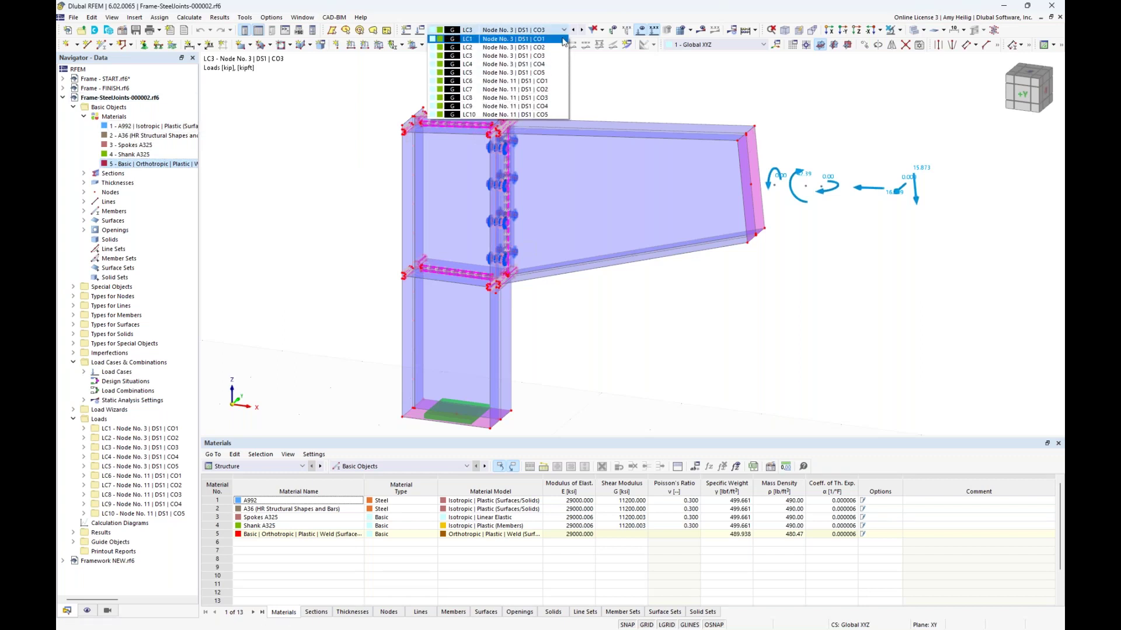
pyautogui.click(564, 39)
pyautogui.moveTo(745, 170); pyautogui.dragTo(669, 170, button='middle')
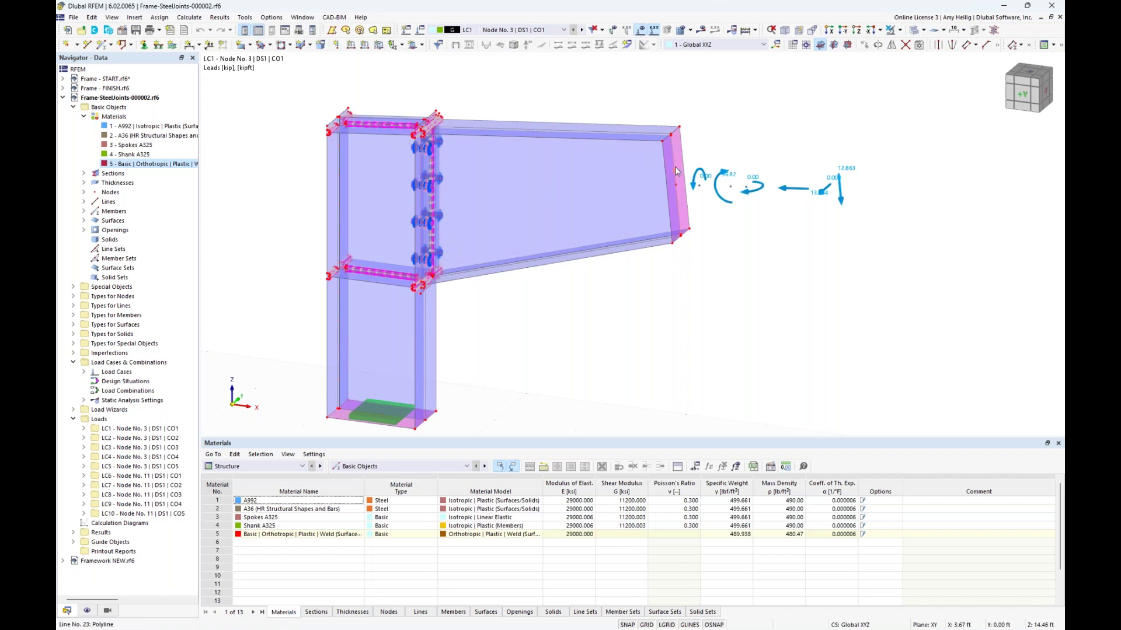
pyautogui.click(582, 30)
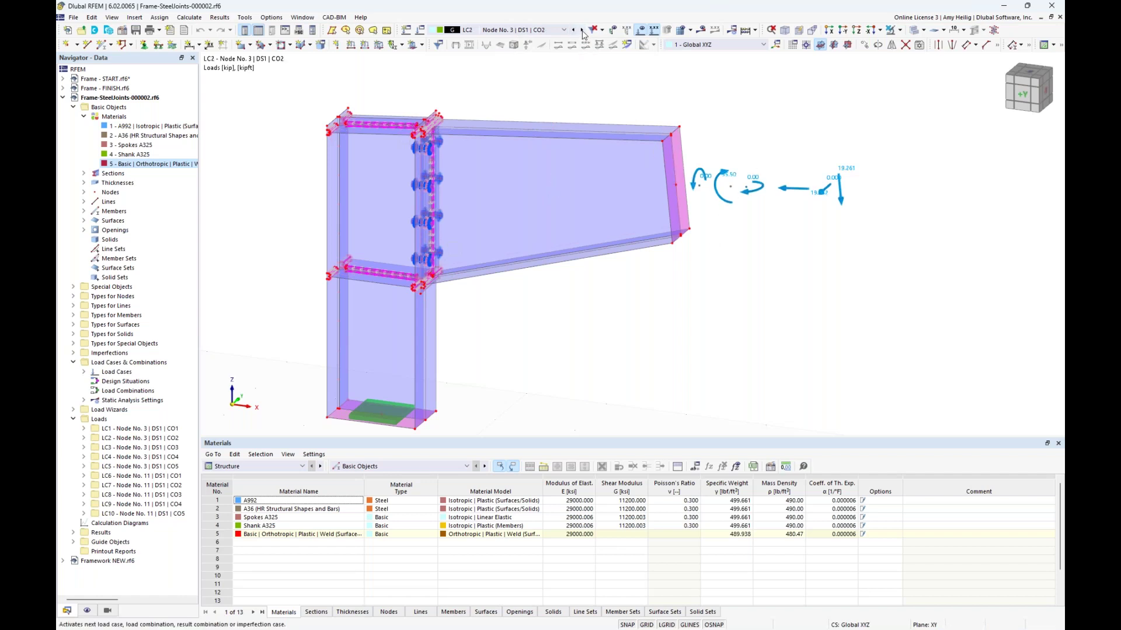
pyautogui.click(582, 30)
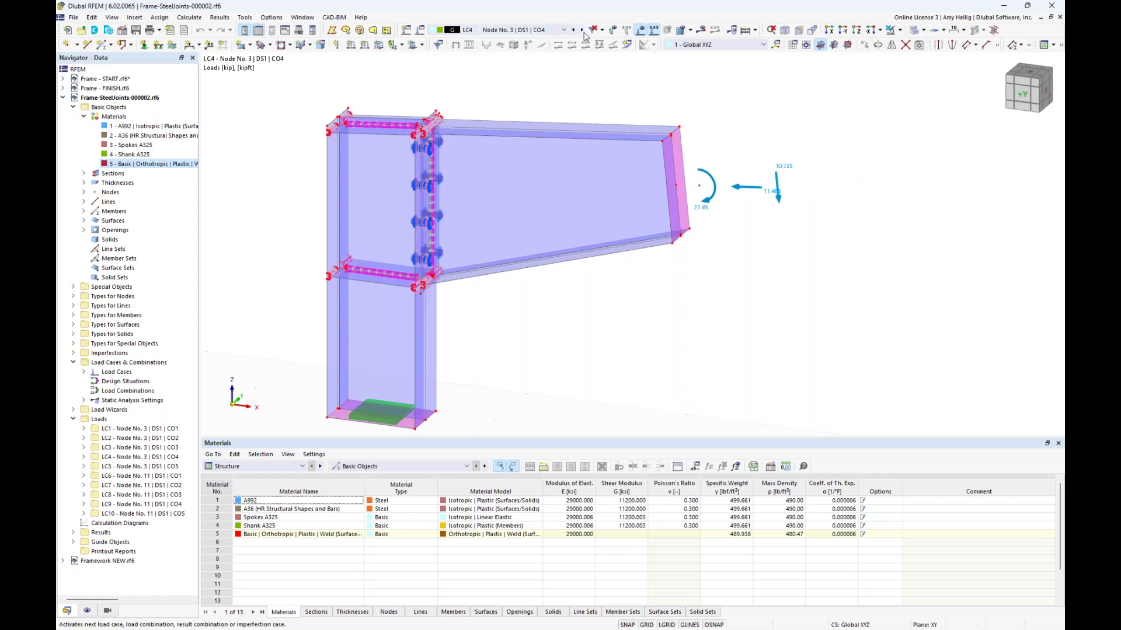
pyautogui.click(582, 31)
pyautogui.keyDown('ctrl'); pyautogui.moveTo(619, 175); pyautogui.dragTo(668, 170, button='middle'); pyautogui.keyUp('ctrl')
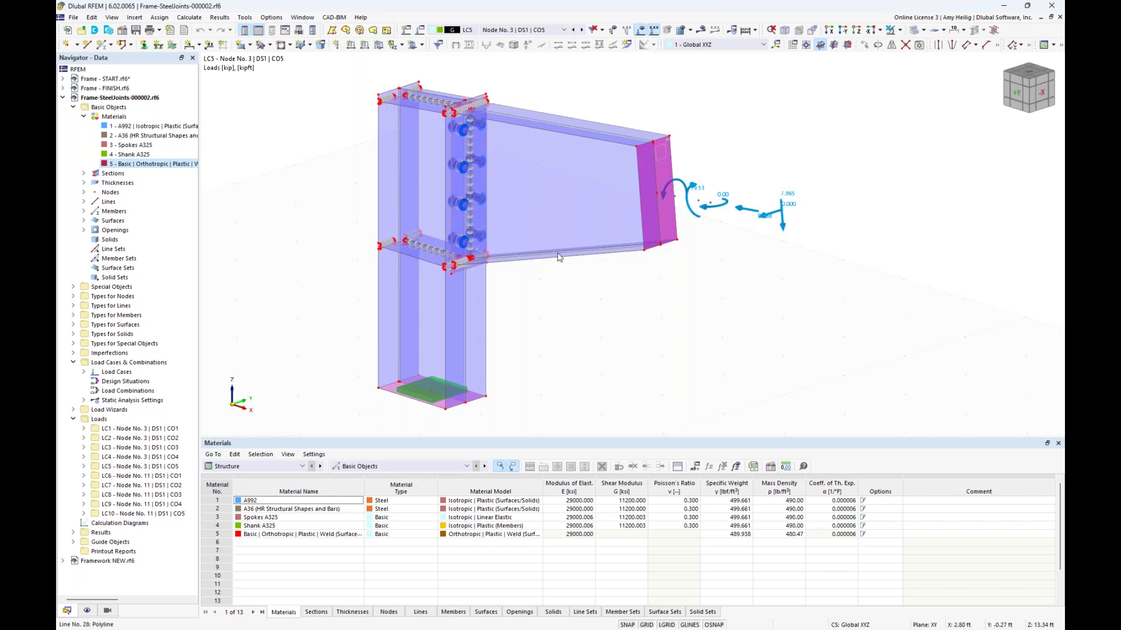
# Step: Switch to the Frame - FINISH.rf6 model and show the Buckling Analysis results table for Steel Joint Design
pyautogui.click(301, 17)
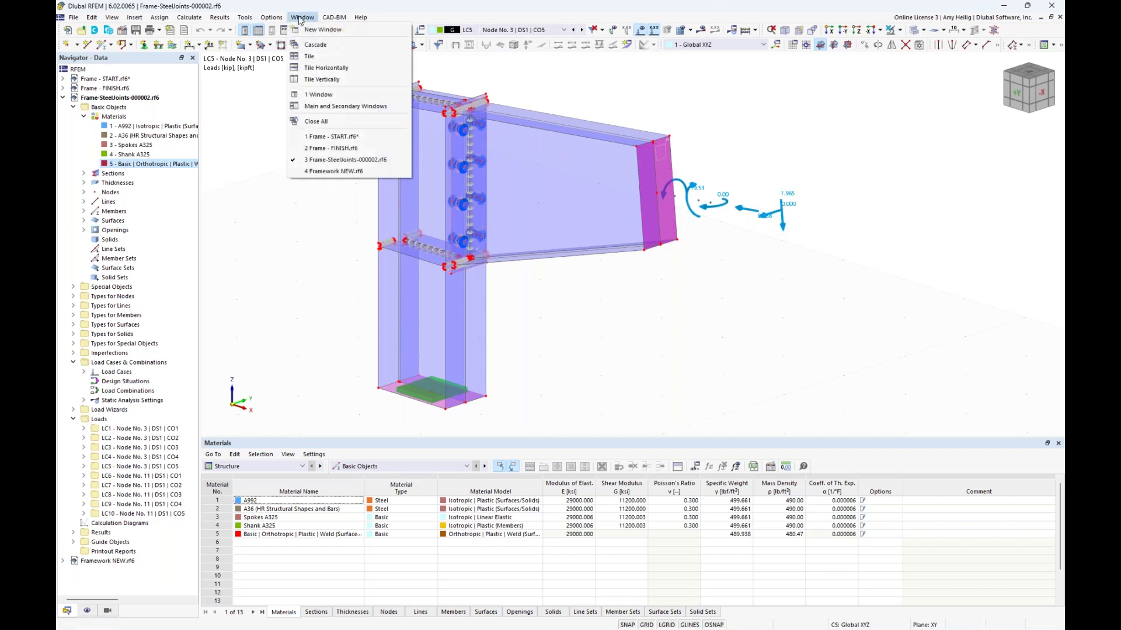
pyautogui.click(324, 148)
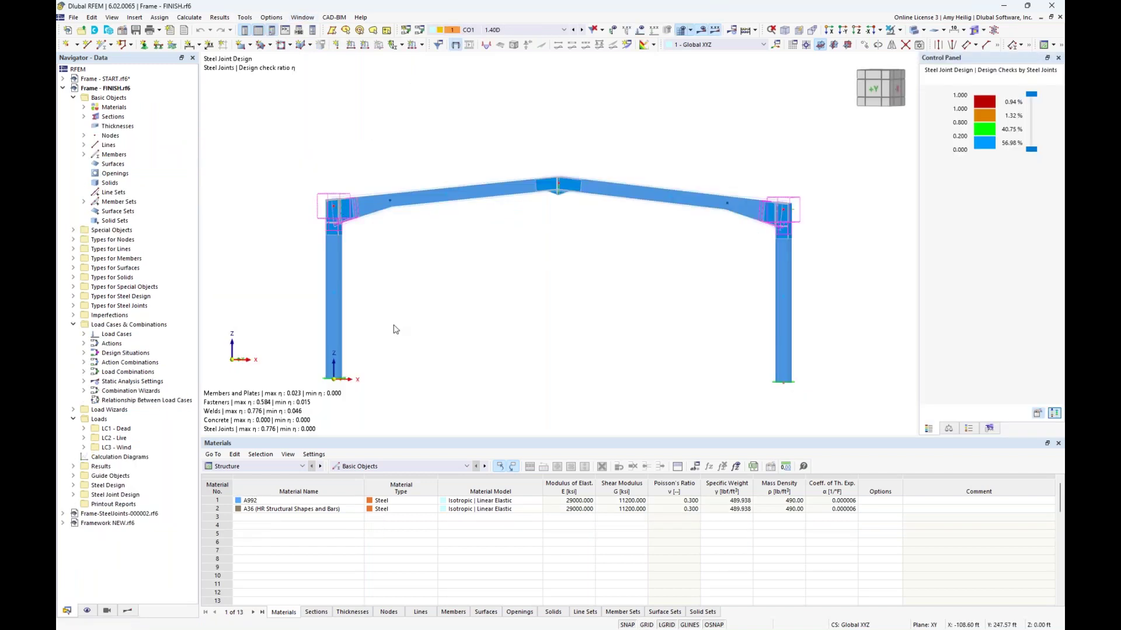
pyautogui.click(297, 468)
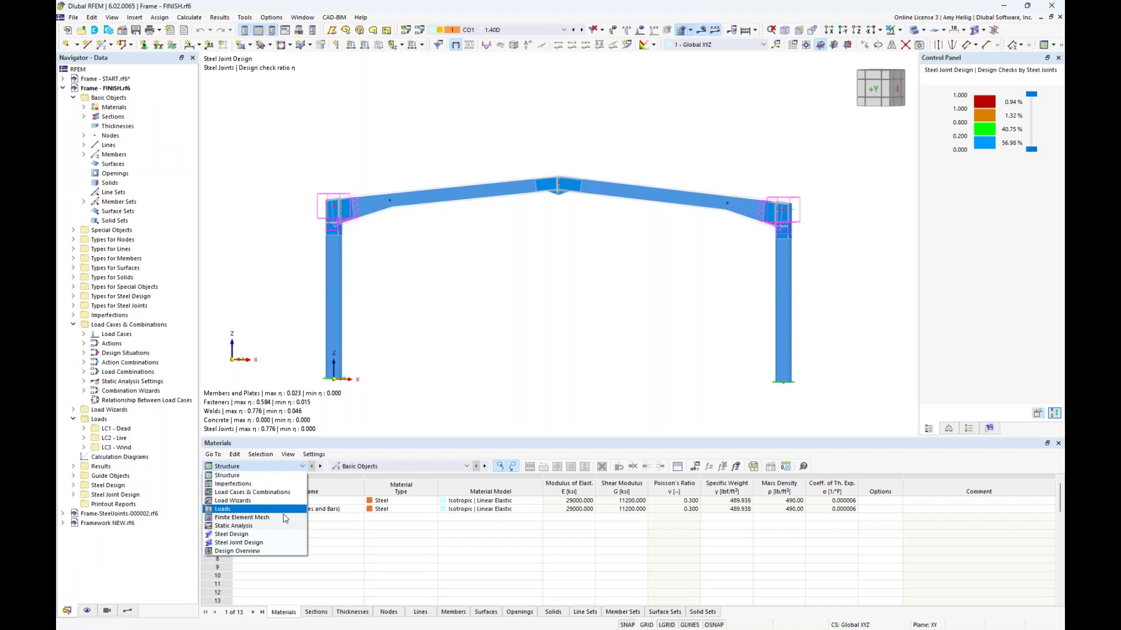
pyautogui.click(270, 543)
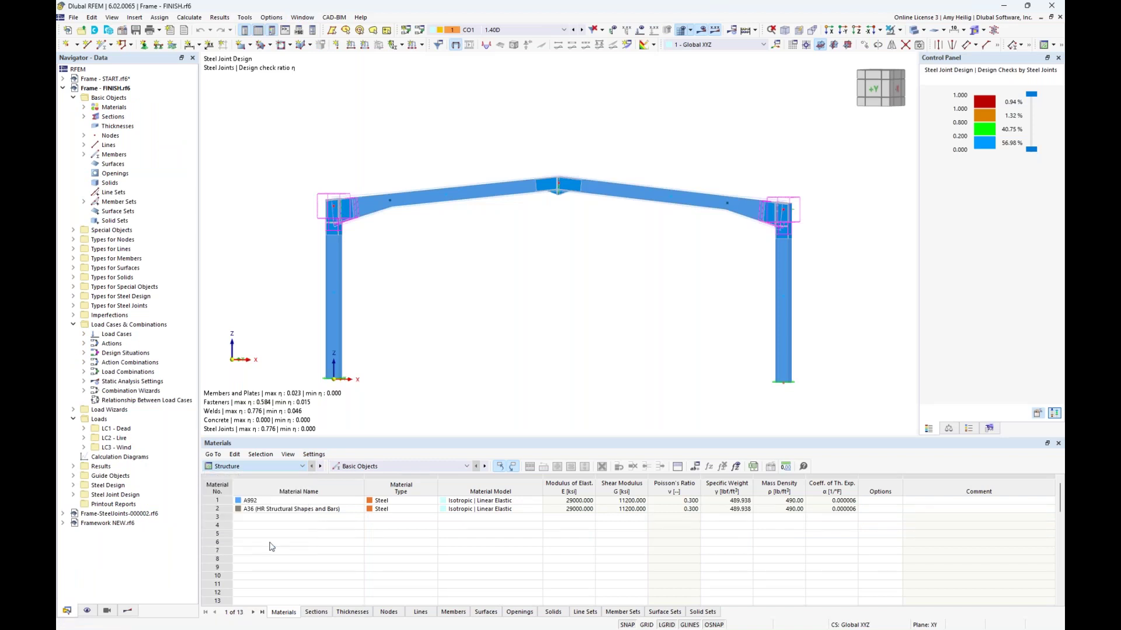
pyautogui.click(388, 467)
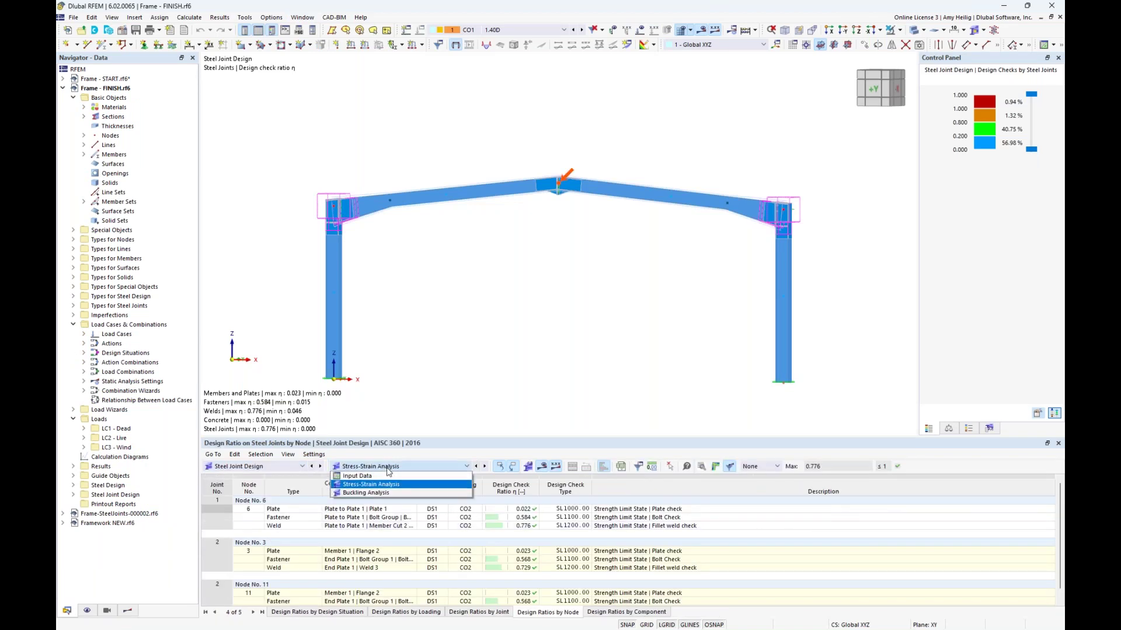
pyautogui.click(366, 493)
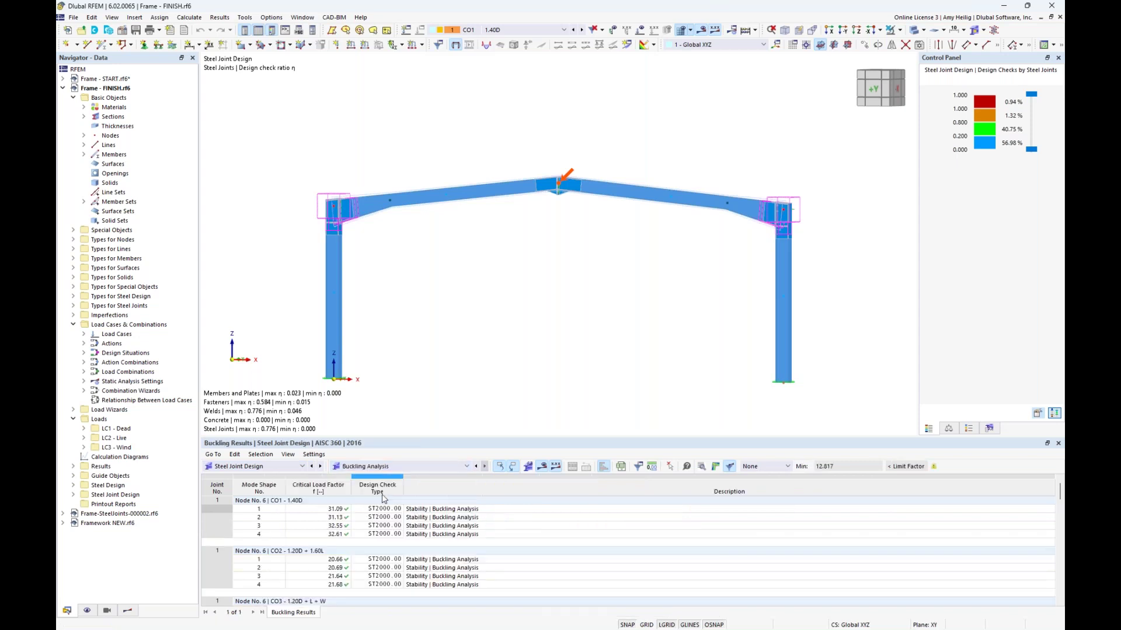
# Step: Enlarge the buckling results table and examine the critical load factors by node and load combination
pyautogui.moveTo(513, 275); pyautogui.dragTo(521, 204, button='middle')
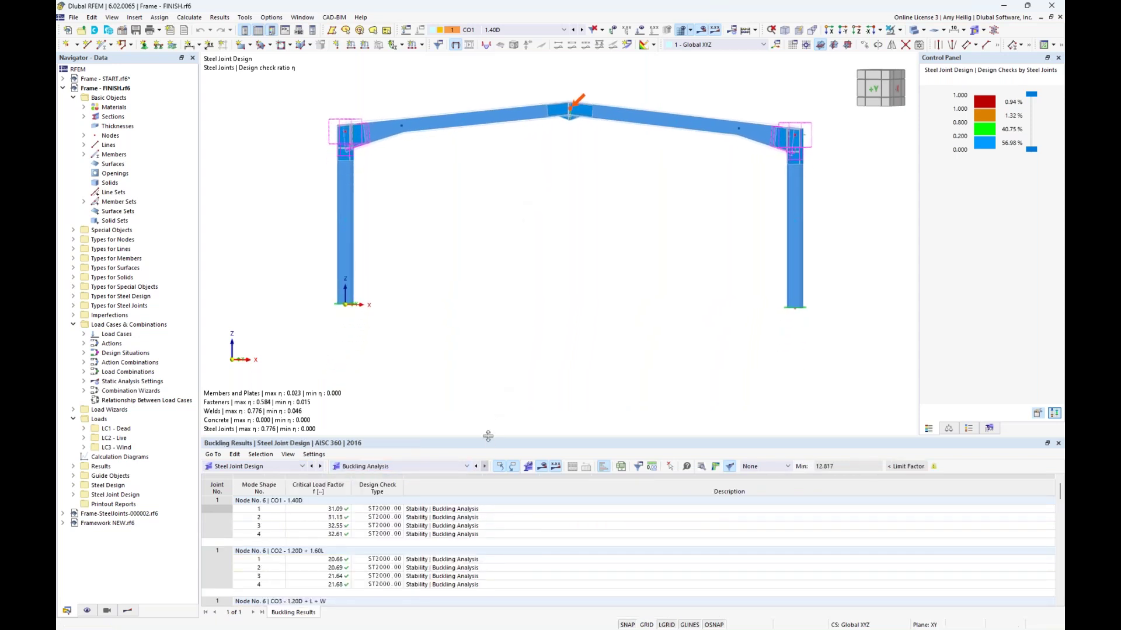
pyautogui.moveTo(489, 438); pyautogui.dragTo(493, 326)
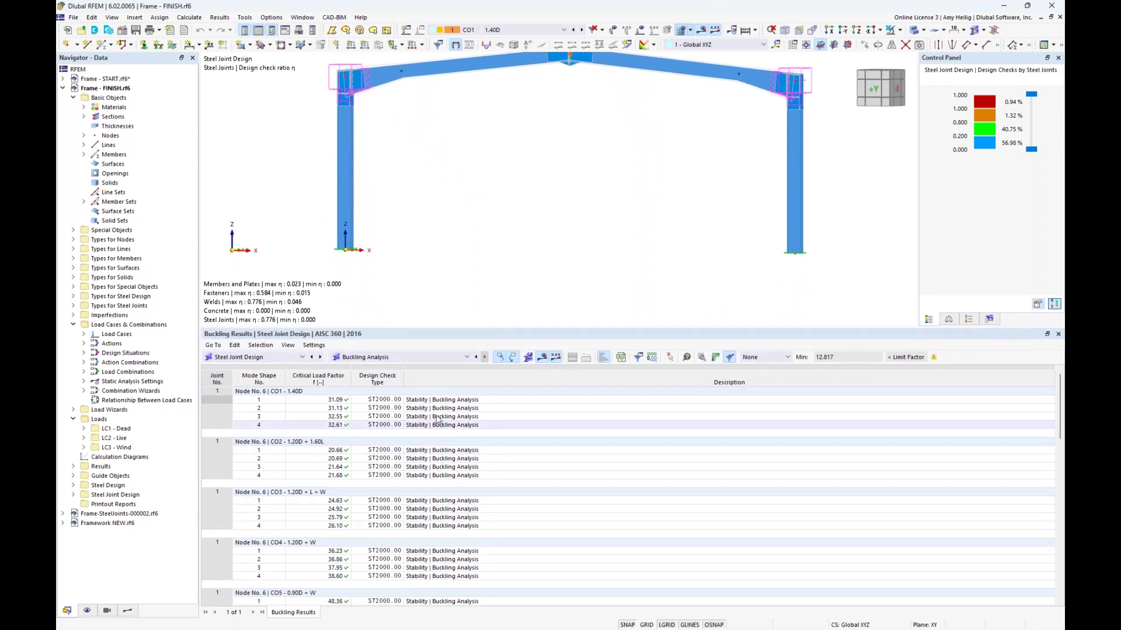
pyautogui.moveTo(602, 167); pyautogui.dragTo(596, 191, button='middle')
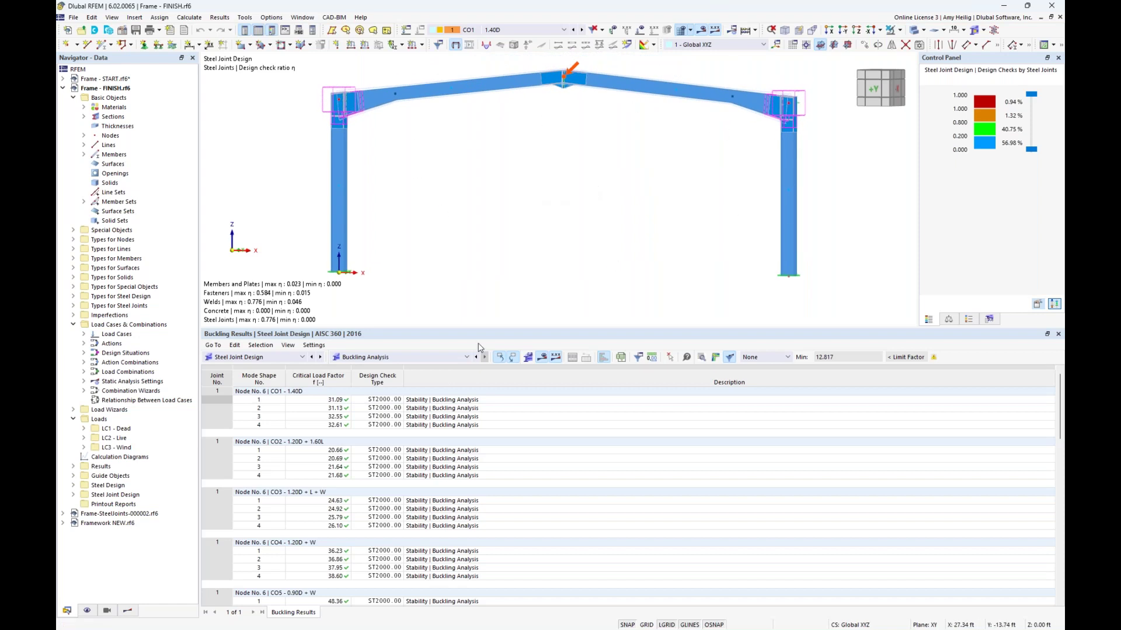
pyautogui.scroll(-1, 390, 450)
pyautogui.click(390, 450)
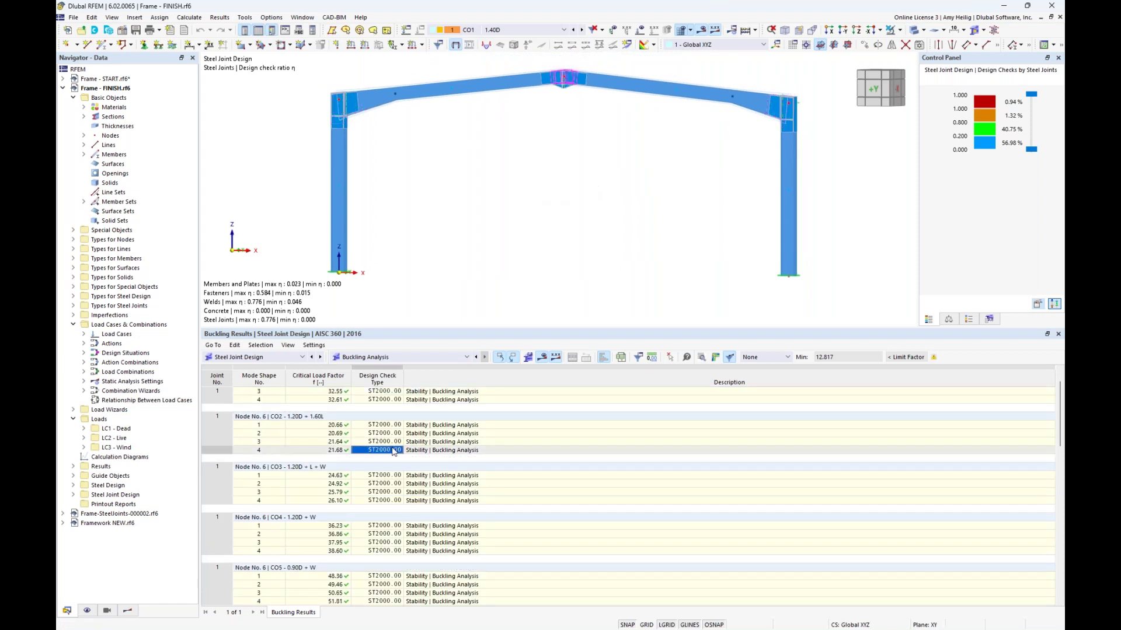
pyautogui.click(398, 484)
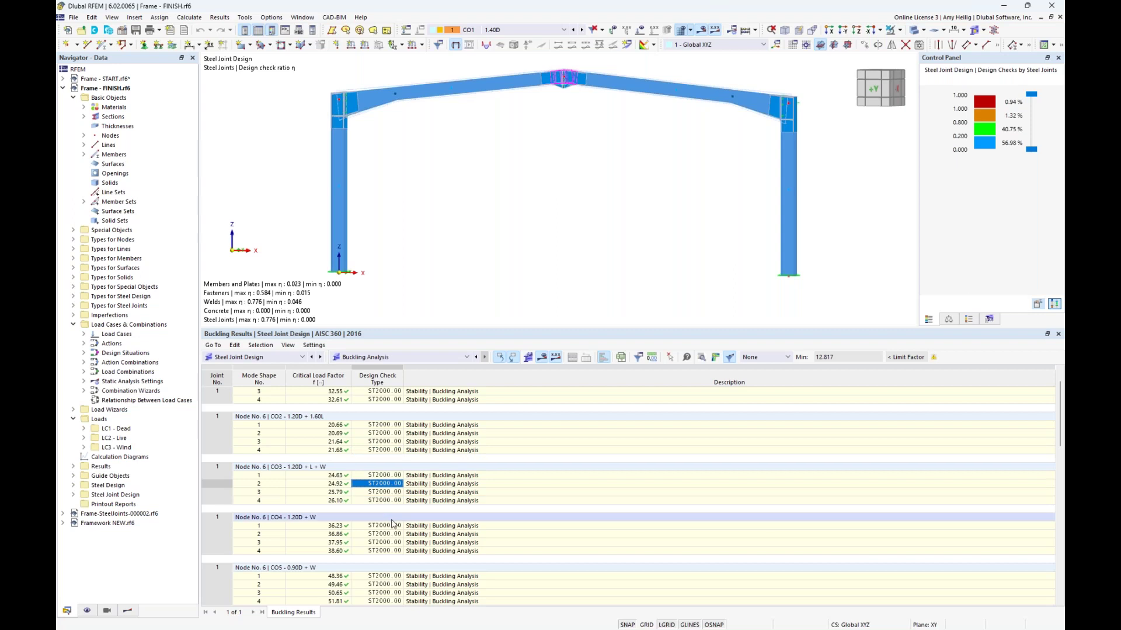
pyautogui.scroll(-7, 415, 454)
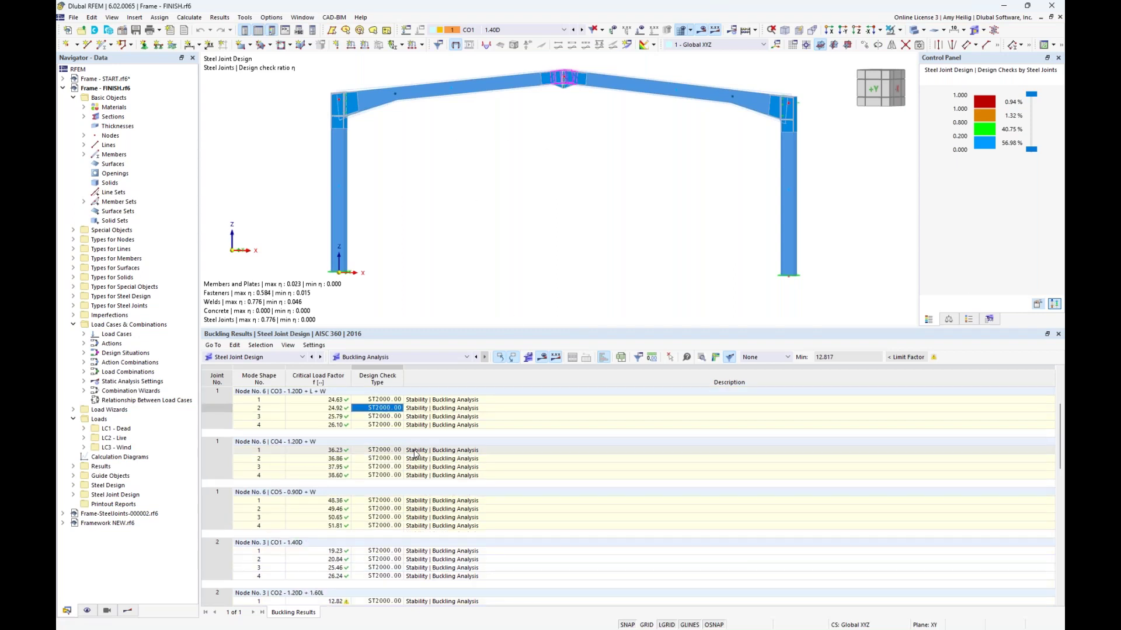
# Step: Open the graphical results of buckling mode shape 1 for node 3 under CO2 and check the display factor setting
pyautogui.click(342, 502)
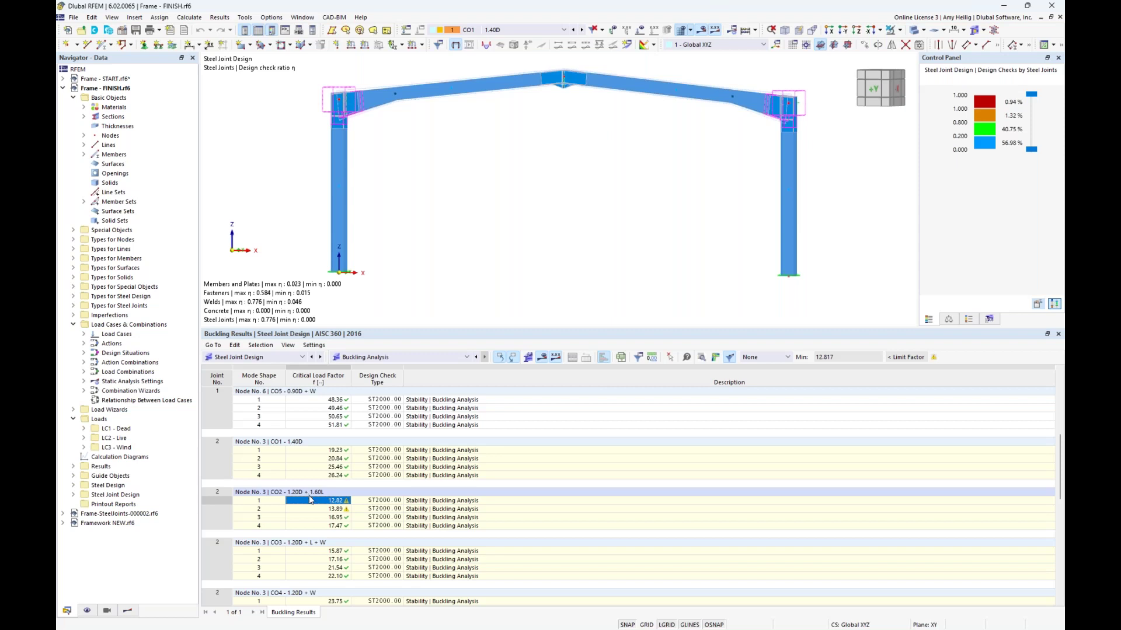
pyautogui.click(715, 359)
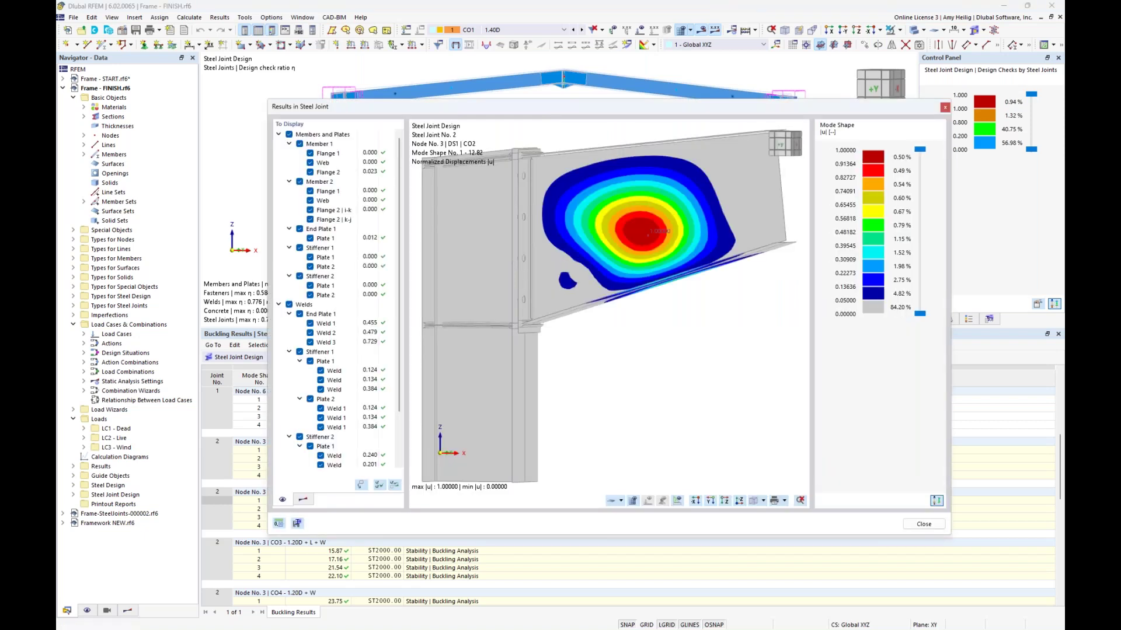
pyautogui.click(304, 500)
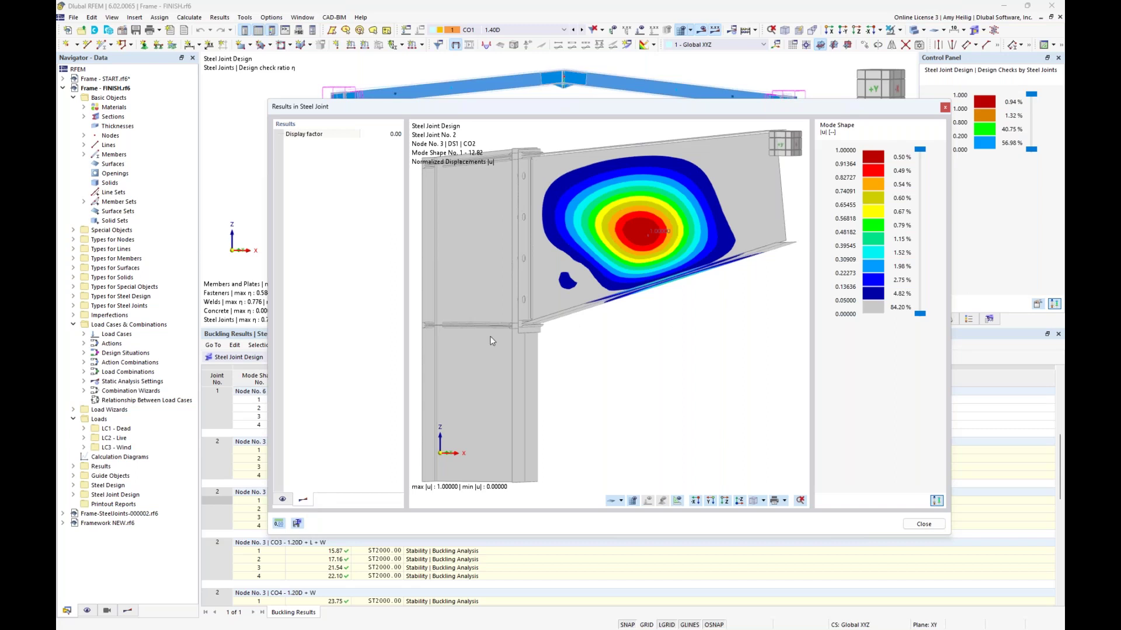
pyautogui.click(282, 499)
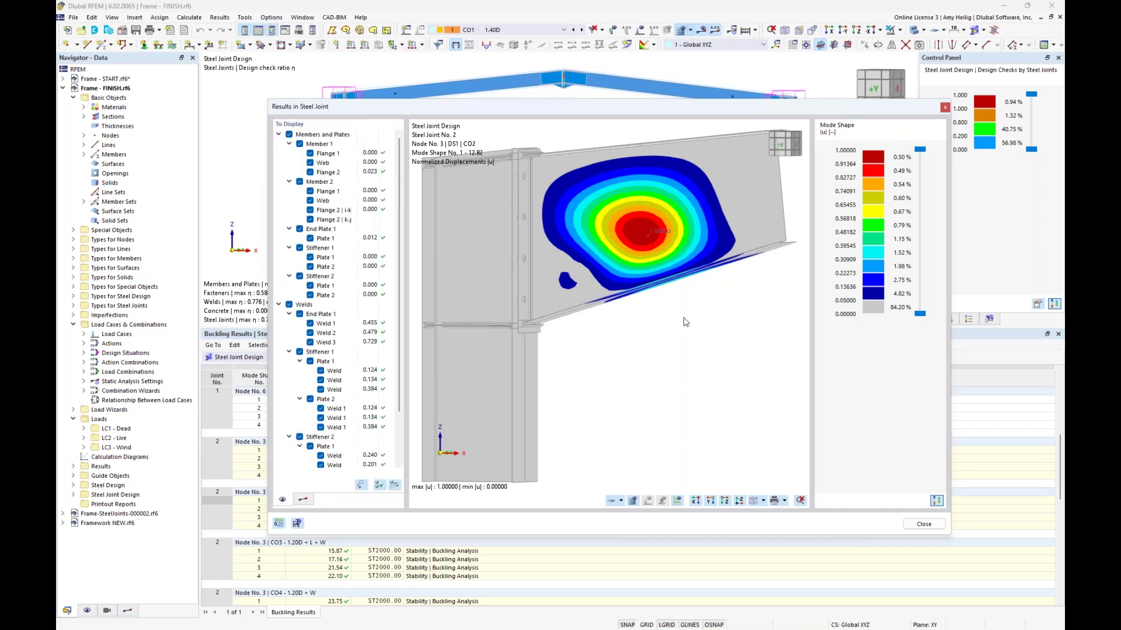
# Step: Inspect node 3's buckled web from another angle, and examine the graphical results of mode shape 1 for node 6 under CO1
pyautogui.keyDown('ctrl'); pyautogui.moveTo(708, 314); pyautogui.dragTo(675, 351, button='middle'); pyautogui.keyUp('ctrl')
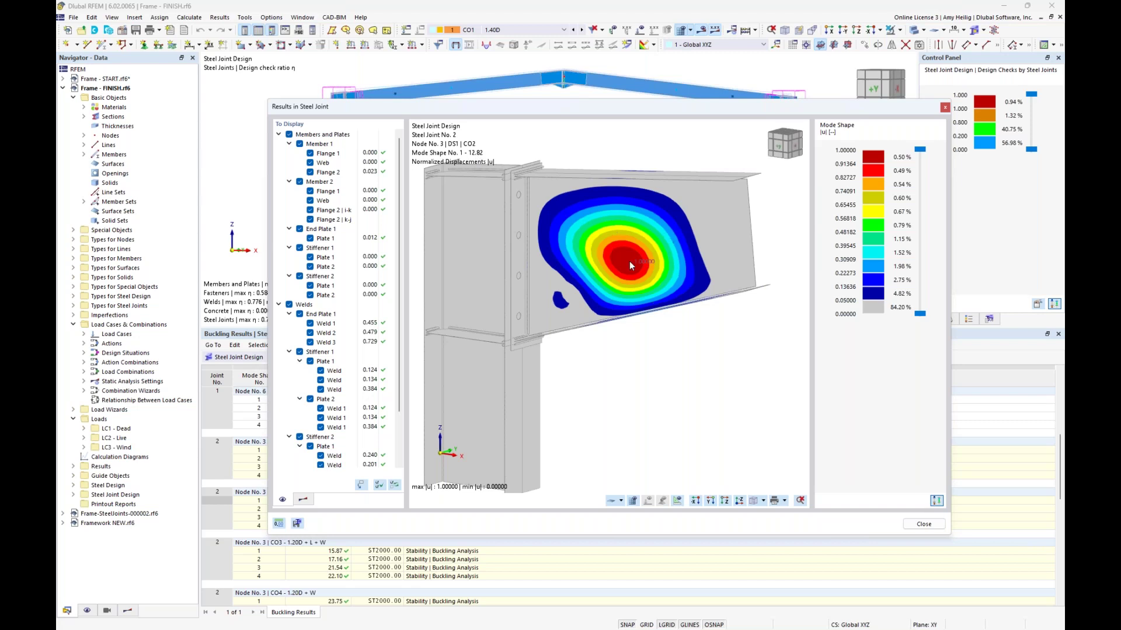
pyautogui.click(920, 525)
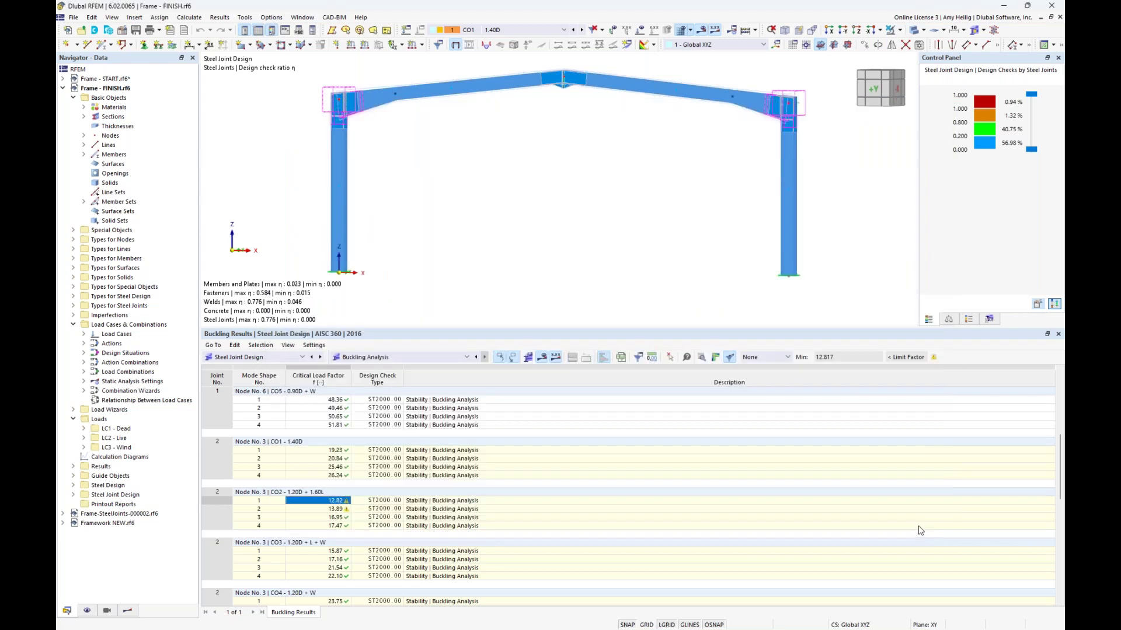
pyautogui.scroll(8, 433, 404)
pyautogui.click(433, 401)
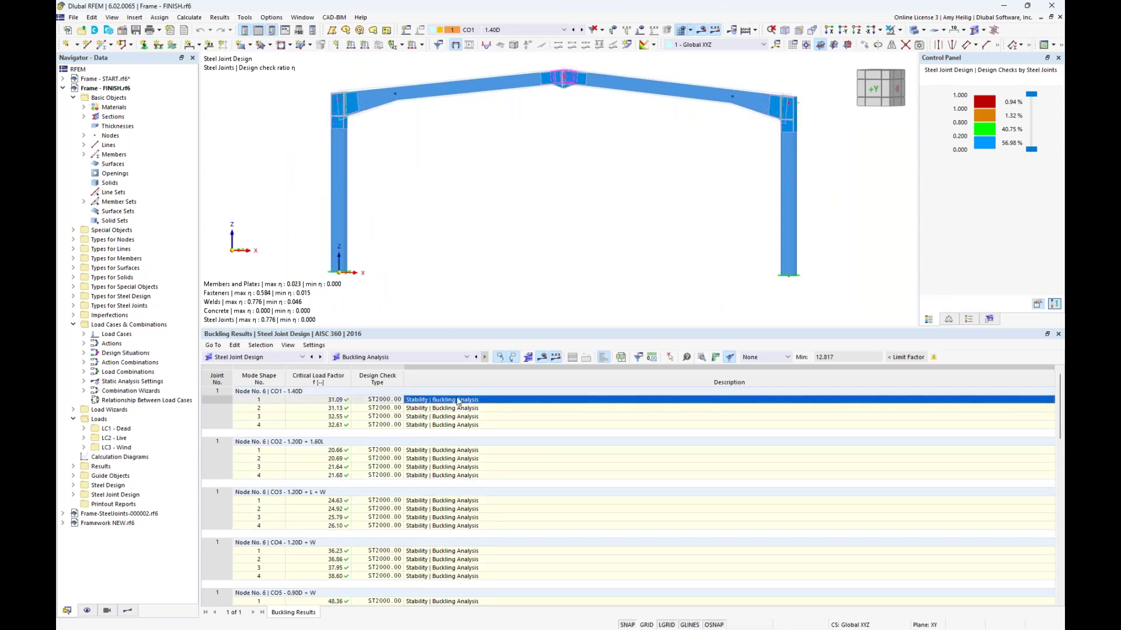
pyautogui.click(715, 357)
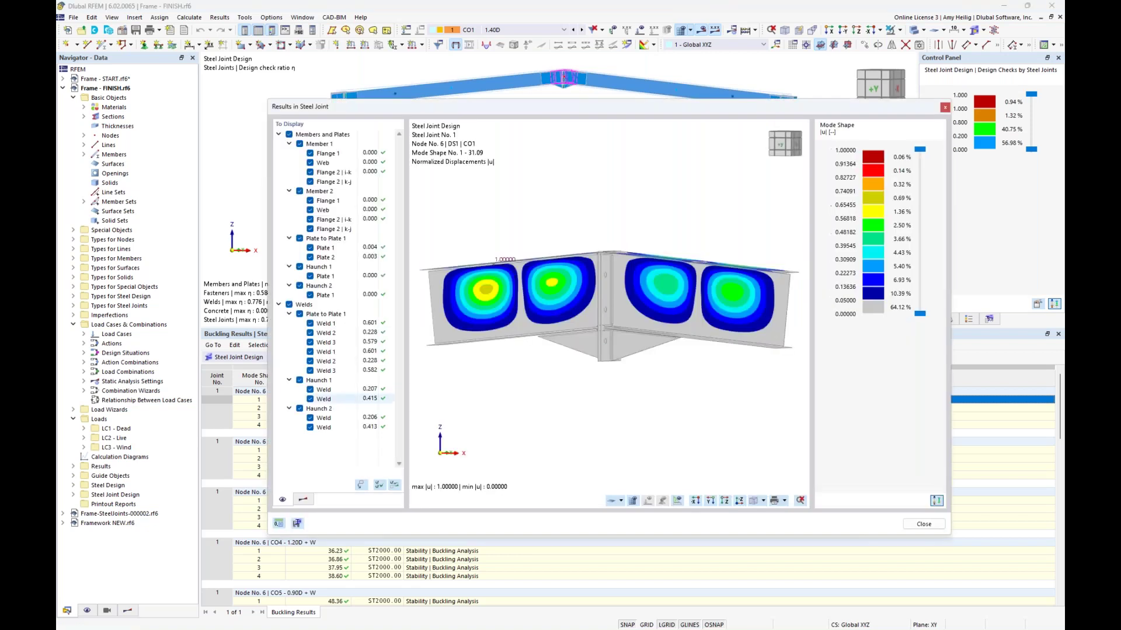
pyautogui.keyDown('ctrl'); pyautogui.moveTo(591, 357); pyautogui.dragTo(572, 385, button='middle'); pyautogui.keyUp('ctrl')
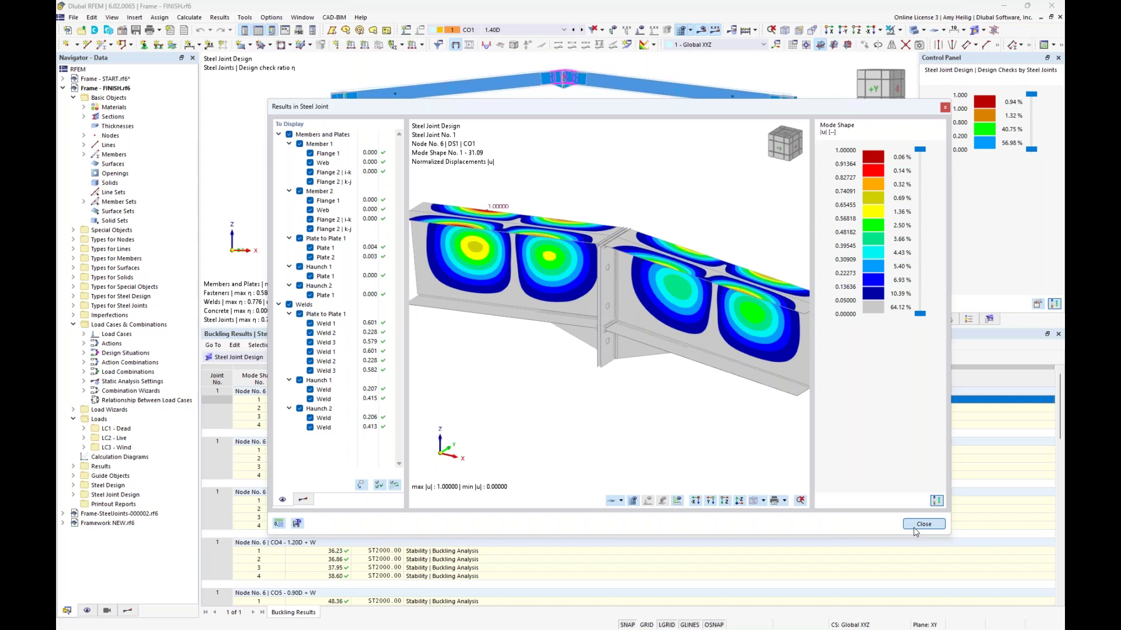
pyautogui.click(923, 524)
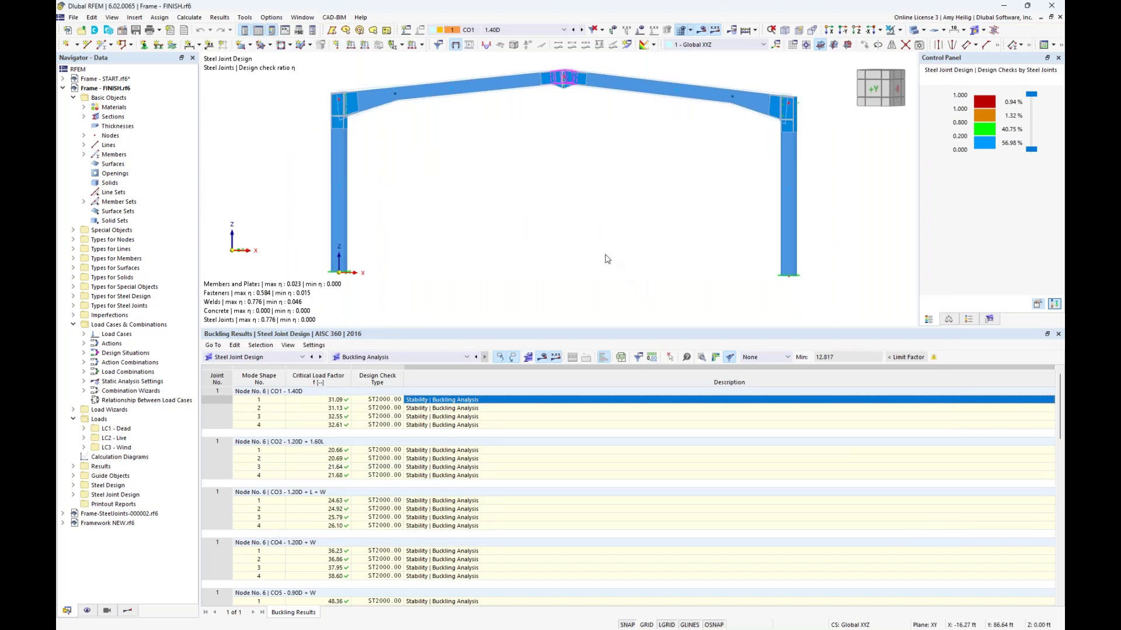
# Step: Show the Steel Design design ratios by member and examine the checks, including member 1's yielding check for bending about the y-axis
pyautogui.click(266, 361)
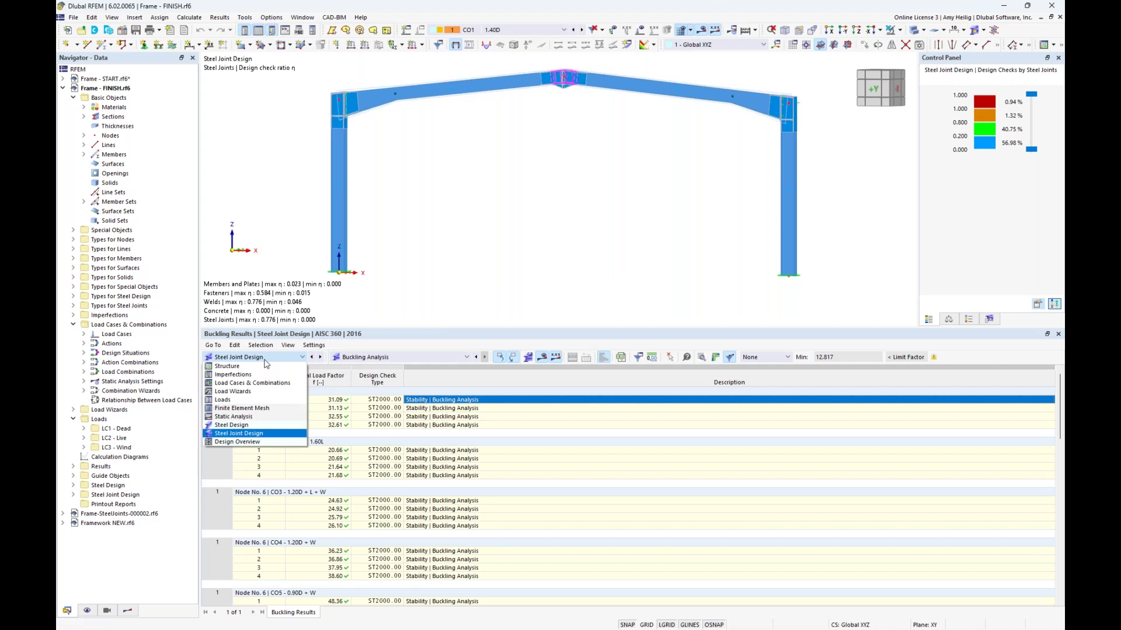
pyautogui.click(249, 426)
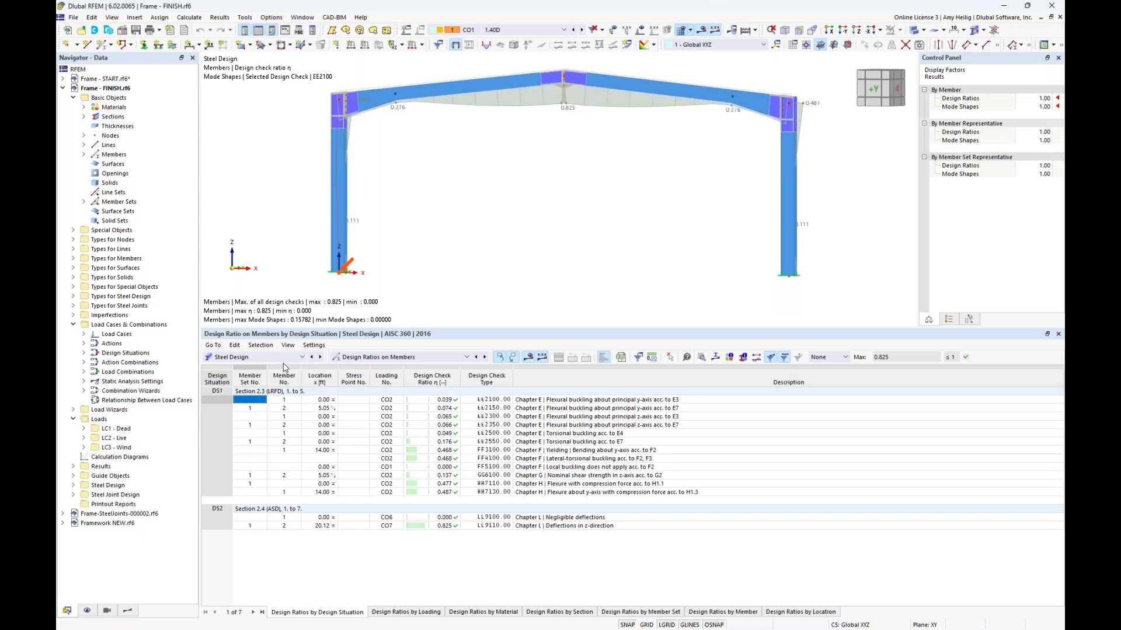
pyautogui.click(650, 613)
pyautogui.click(711, 612)
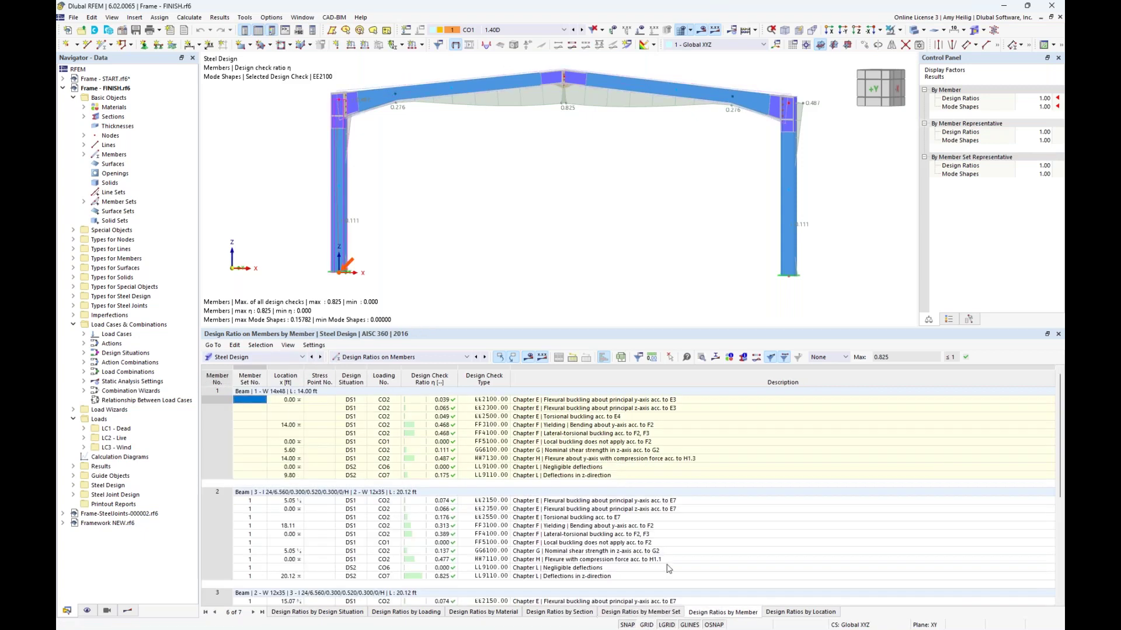
pyautogui.click(635, 425)
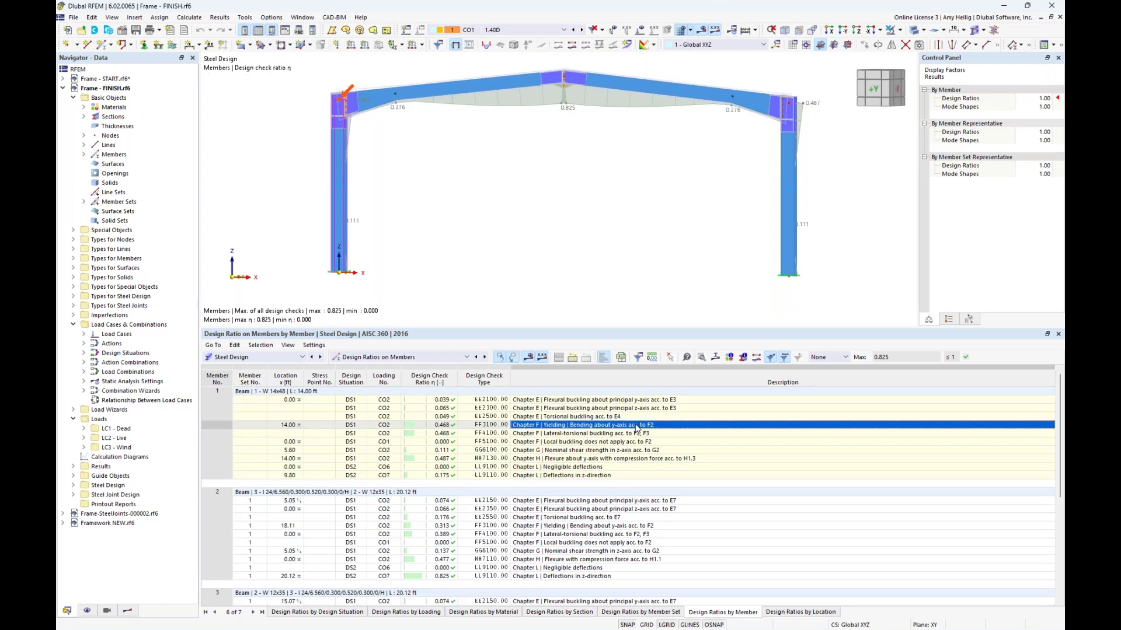
pyautogui.scroll(-2, 637, 440)
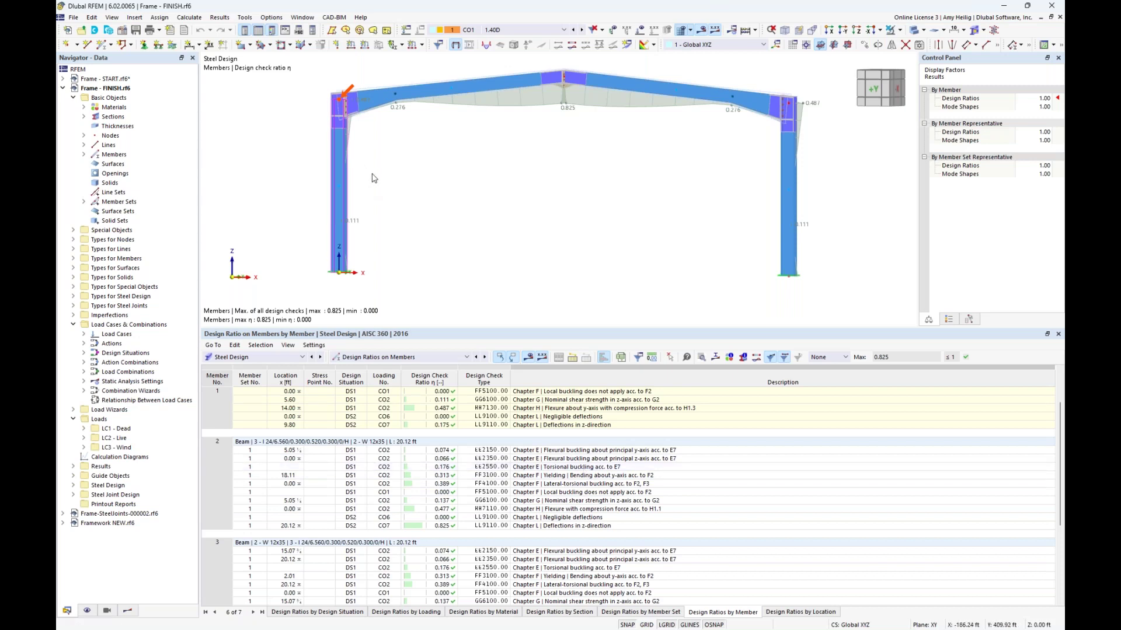
pyautogui.moveTo(523, 224); pyautogui.dragTo(532, 247, button='middle')
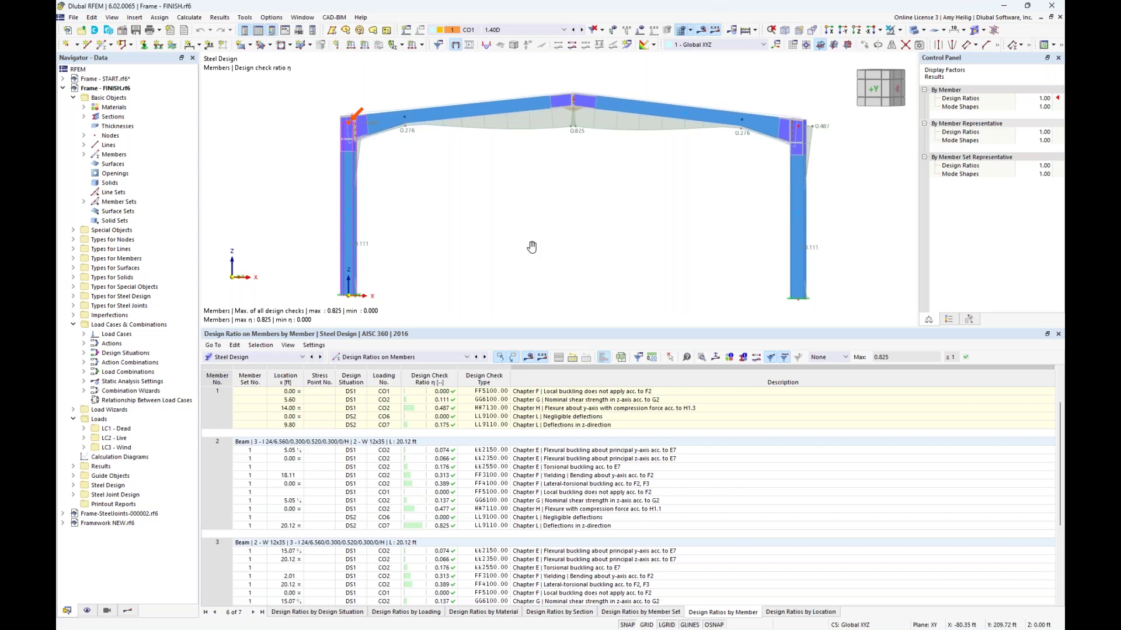
# Step: Switch to the Framework NEW.rf6 model, enlarge its model view and highlight the concrete slab at each floor level
pyautogui.click(302, 17)
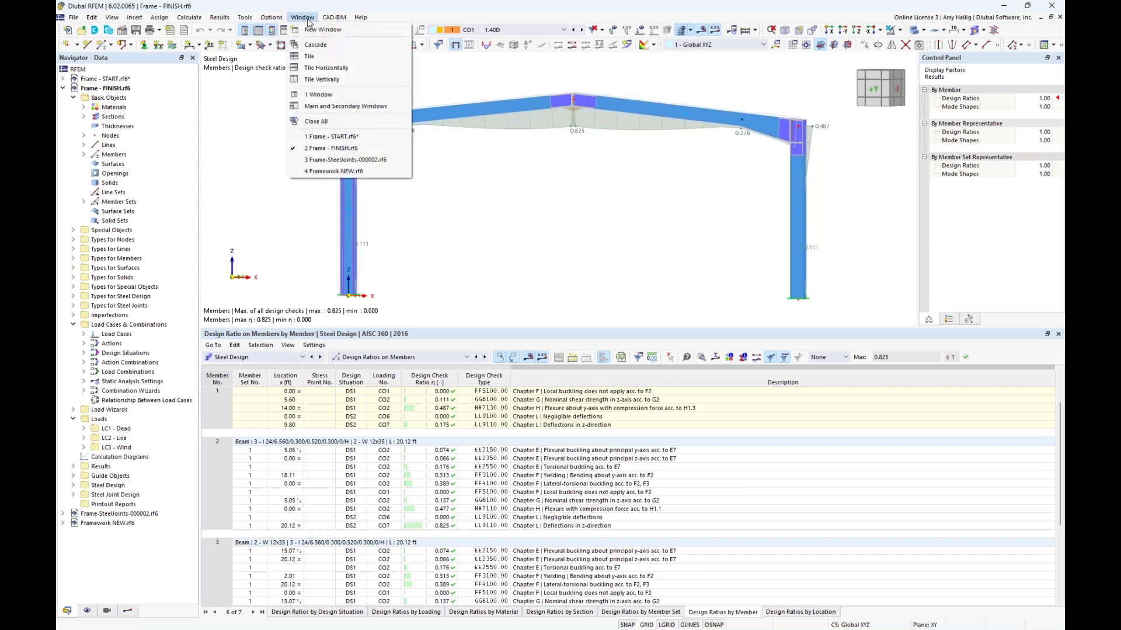
pyautogui.click(335, 171)
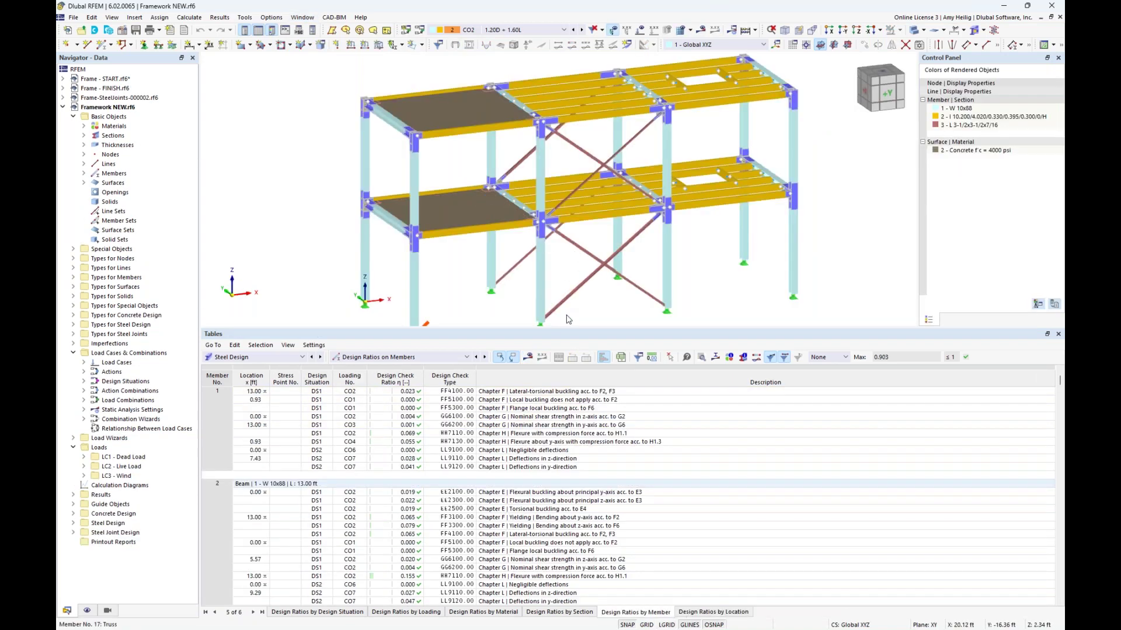
pyautogui.moveTo(543, 330); pyautogui.dragTo(544, 404)
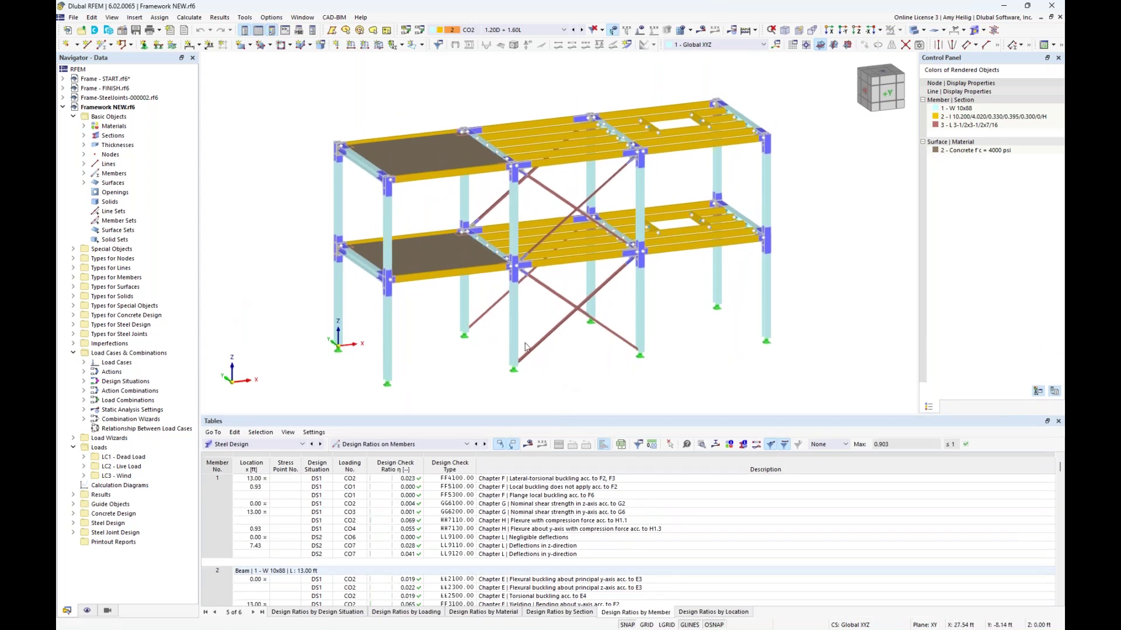
pyautogui.scroll(1, 464, 339)
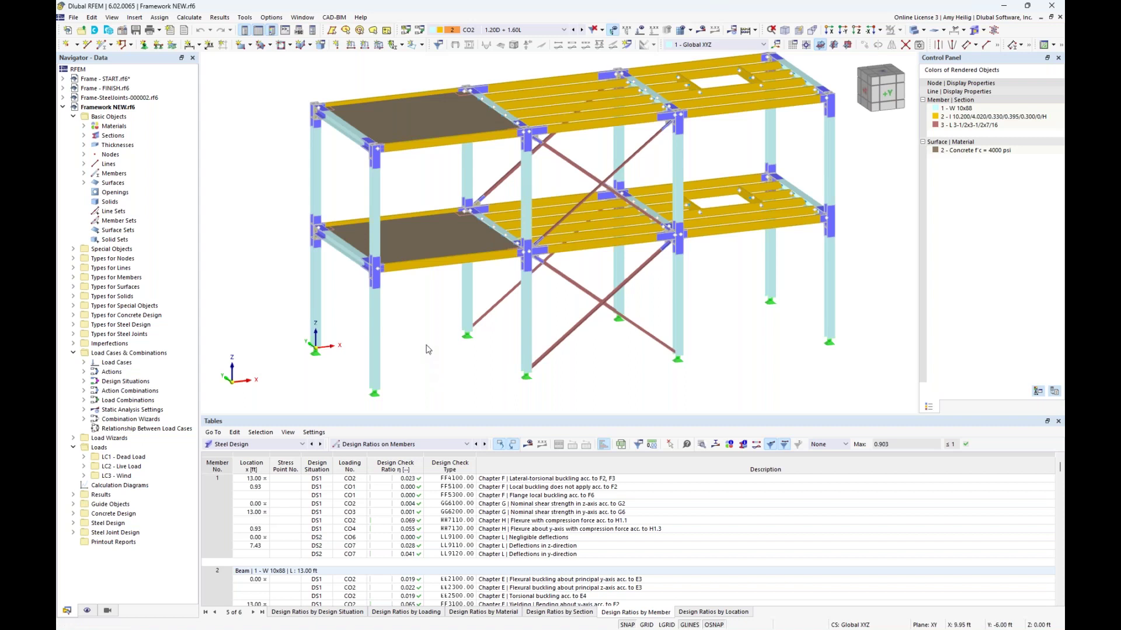
pyautogui.moveTo(429, 344); pyautogui.dragTo(428, 357, button='middle')
pyautogui.click(429, 254)
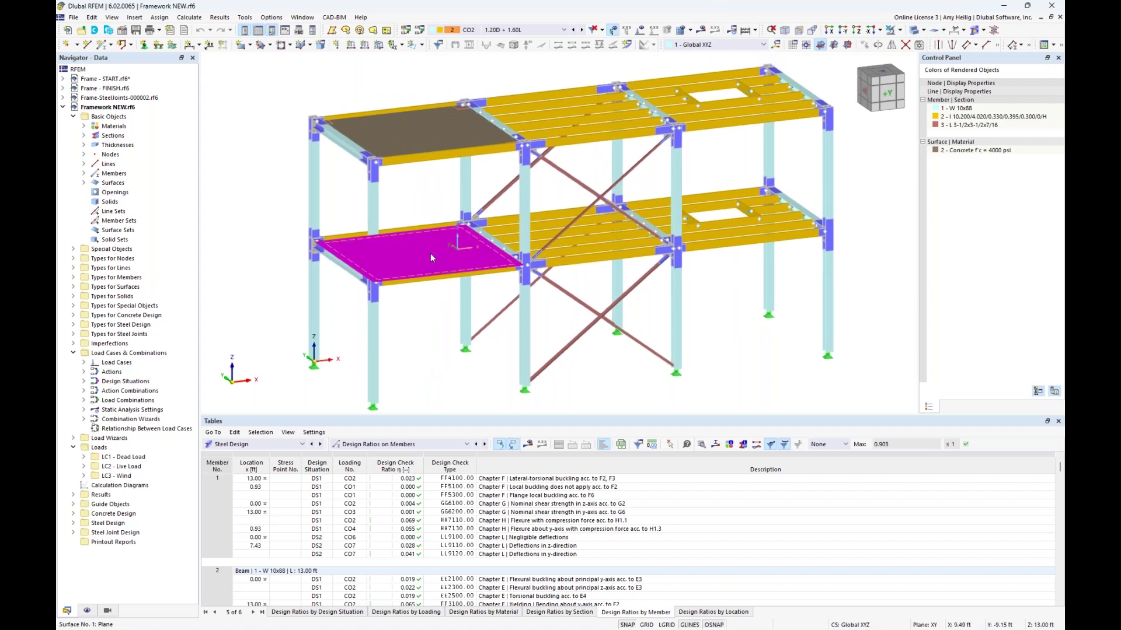
pyautogui.click(441, 133)
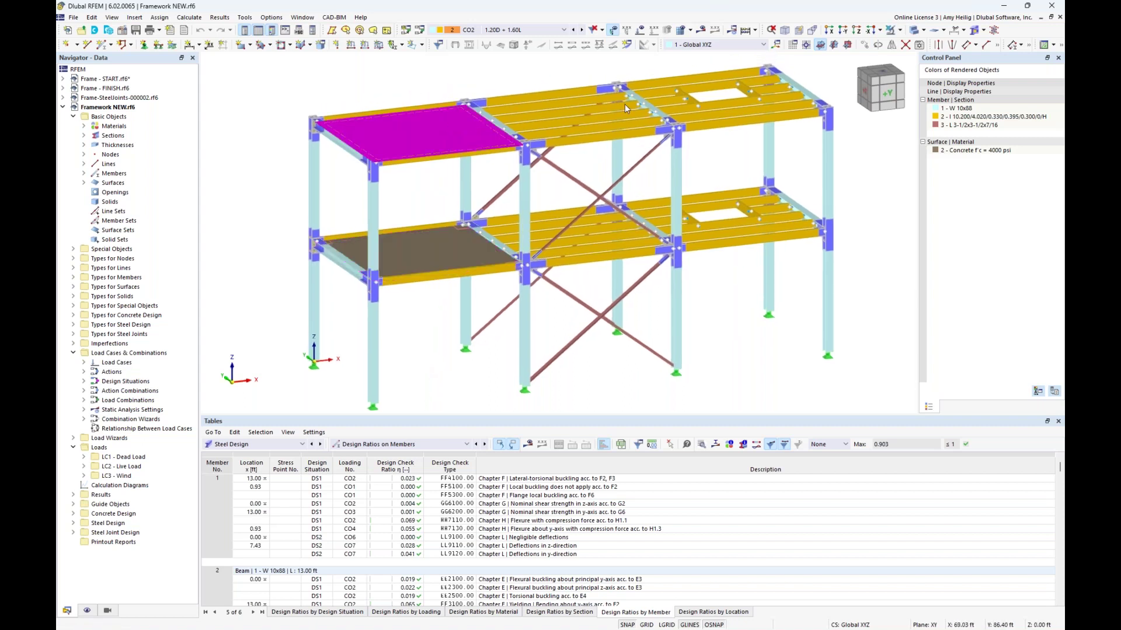
# Step: Isolate steel joint No. 1 at the lower floor using wireframe display and visibility by selected objects, and return to solid display
pyautogui.click(914, 30)
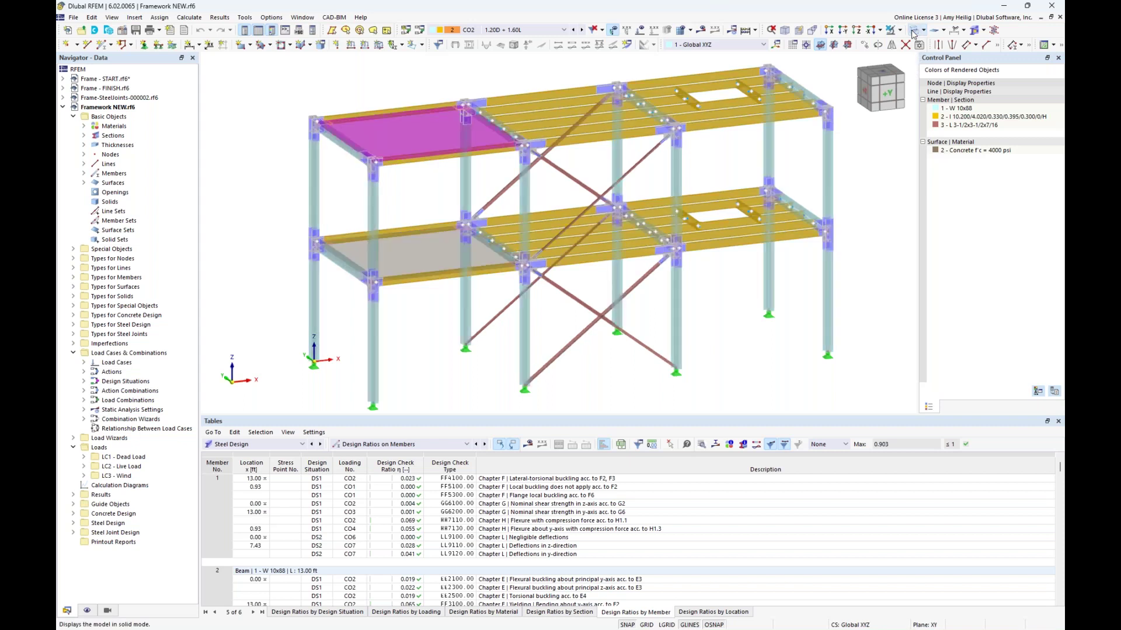
pyautogui.click(914, 32)
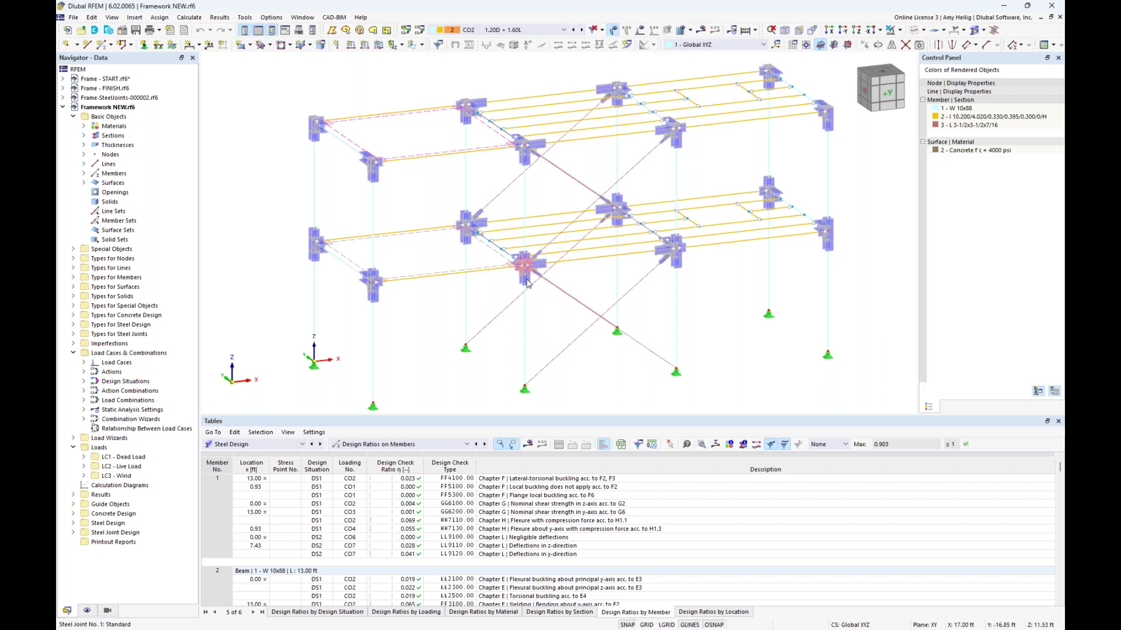
pyautogui.scroll(2, 528, 281)
pyautogui.scroll(3, 528, 278)
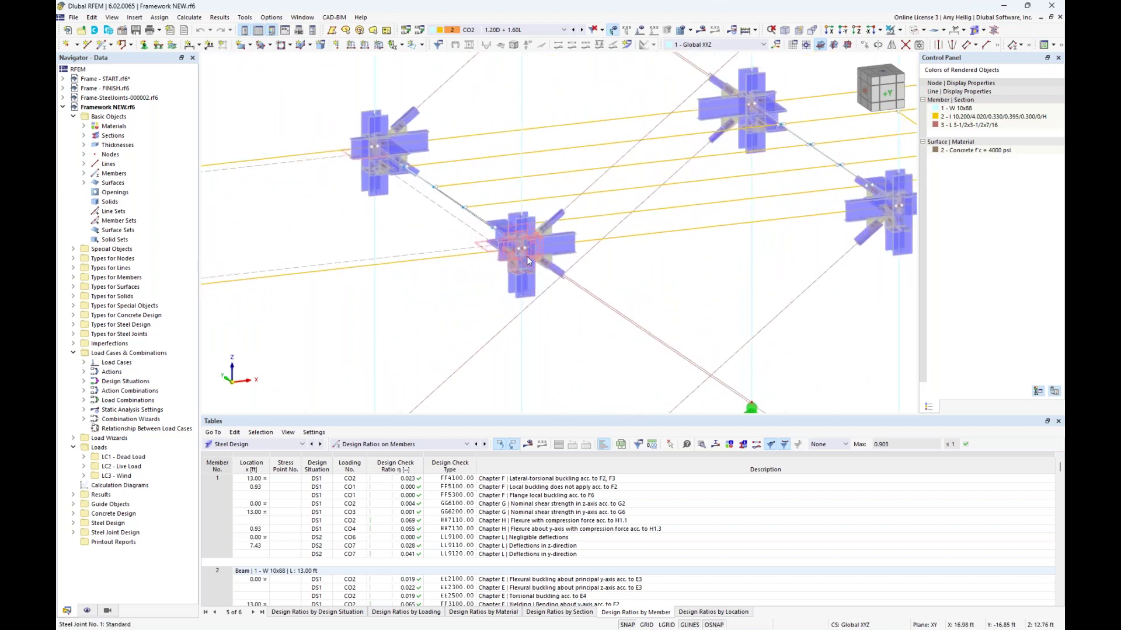
pyautogui.click(900, 29)
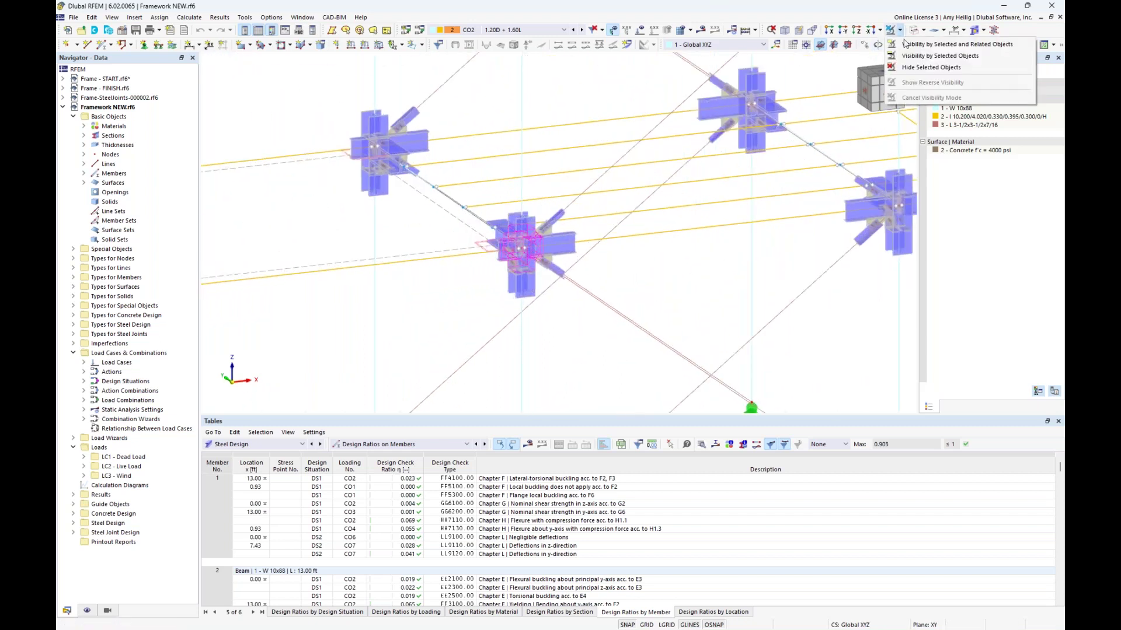
pyautogui.click(904, 58)
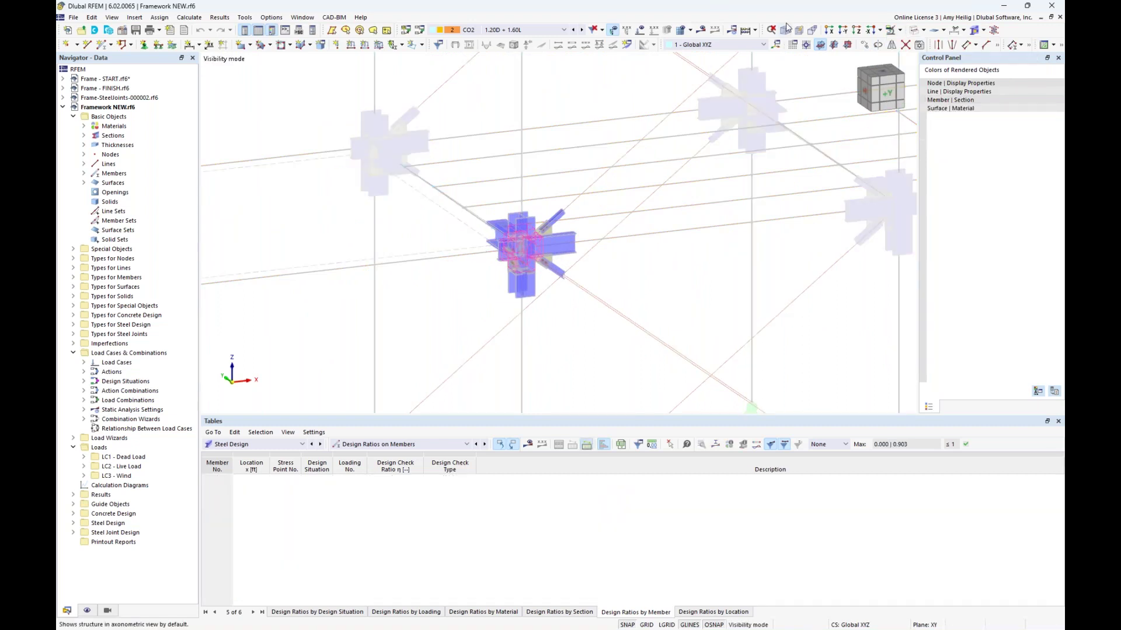
pyautogui.click(914, 29)
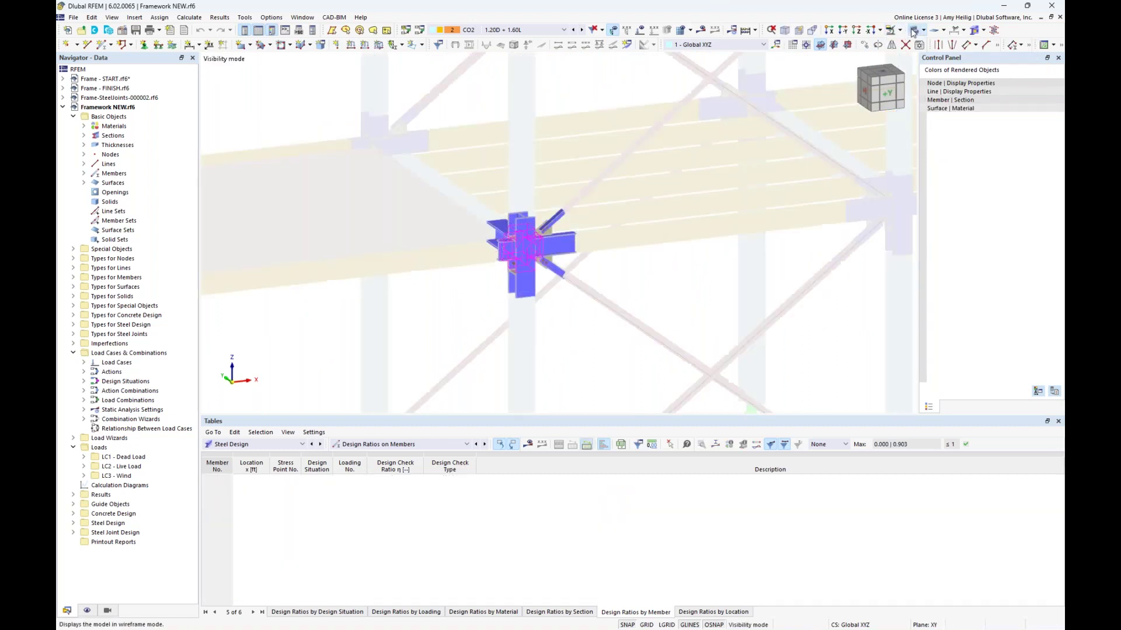
# Step: Examine the isolated joint's bolted end plate, haunch, column stiffeners and welds at the beam-to-column connections from several angles
pyautogui.keyDown('ctrl'); pyautogui.moveTo(555, 297); pyautogui.dragTo(590, 277, button='middle'); pyautogui.keyUp('ctrl')
pyautogui.scroll(5, 591, 278)
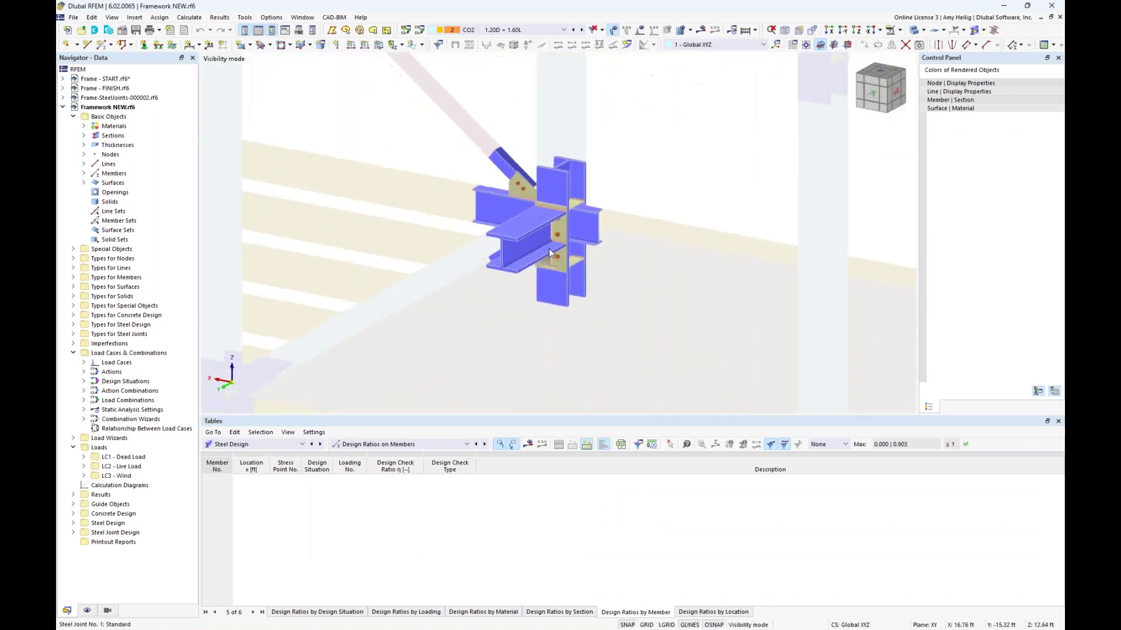
pyautogui.scroll(2, 549, 248)
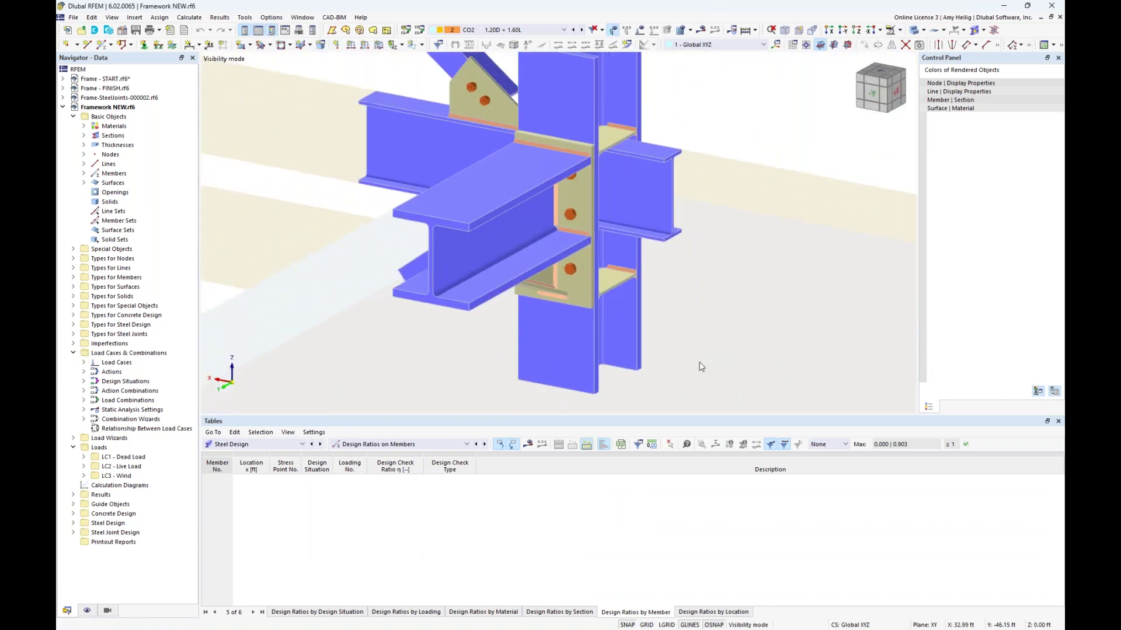
pyautogui.moveTo(697, 417); pyautogui.dragTo(697, 504)
pyautogui.keyDown('ctrl'); pyautogui.moveTo(671, 379); pyautogui.dragTo(576, 330, button='middle'); pyautogui.keyUp('ctrl')
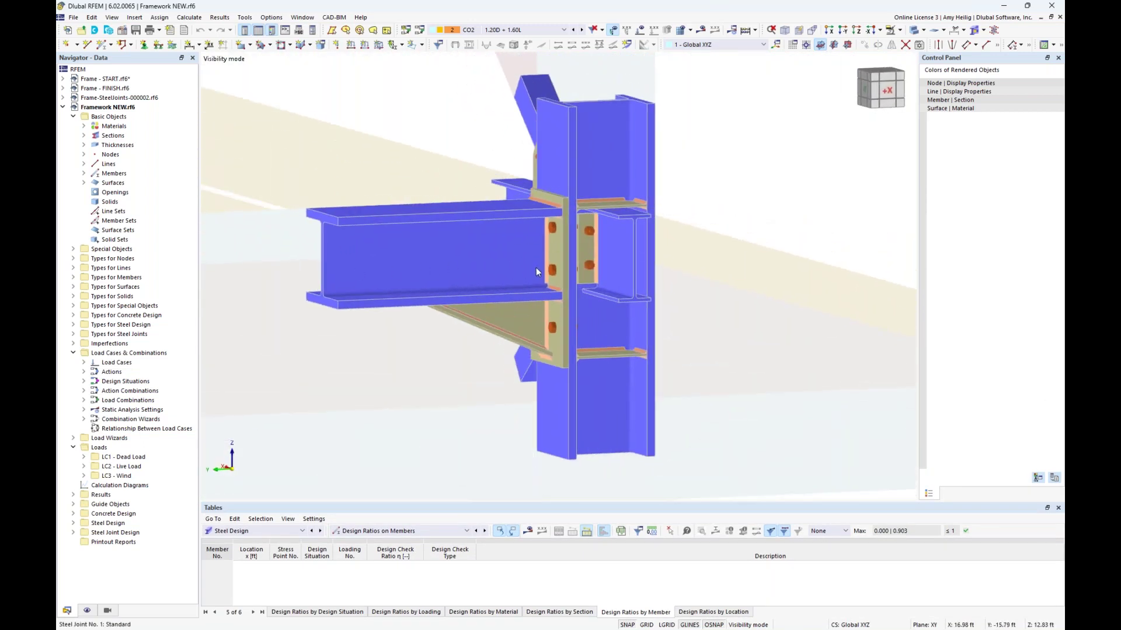
pyautogui.keyDown('ctrl'); pyautogui.moveTo(584, 254); pyautogui.dragTo(594, 279, button='middle'); pyautogui.keyUp('ctrl')
pyautogui.scroll(2, 562, 321)
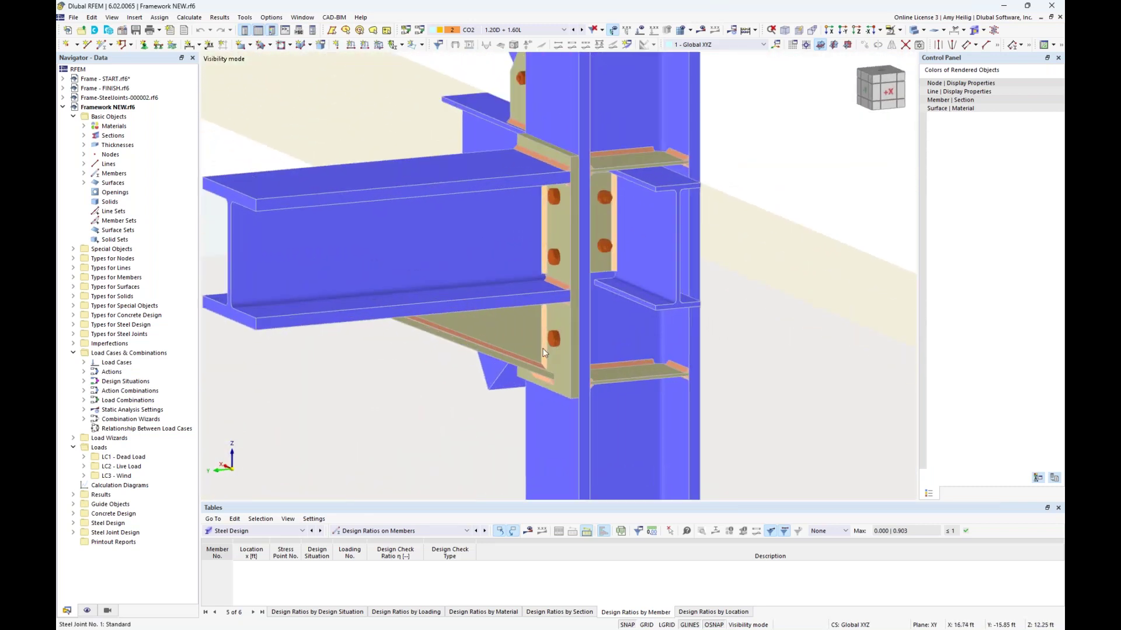
pyautogui.moveTo(653, 331)
pyautogui.keyDown('ctrl'); pyautogui.mouseDown(button='middle')
pyautogui.moveTo(646, 300)
pyautogui.moveTo(663, 324)
pyautogui.mouseUp(button='middle'); pyautogui.keyUp('ctrl')
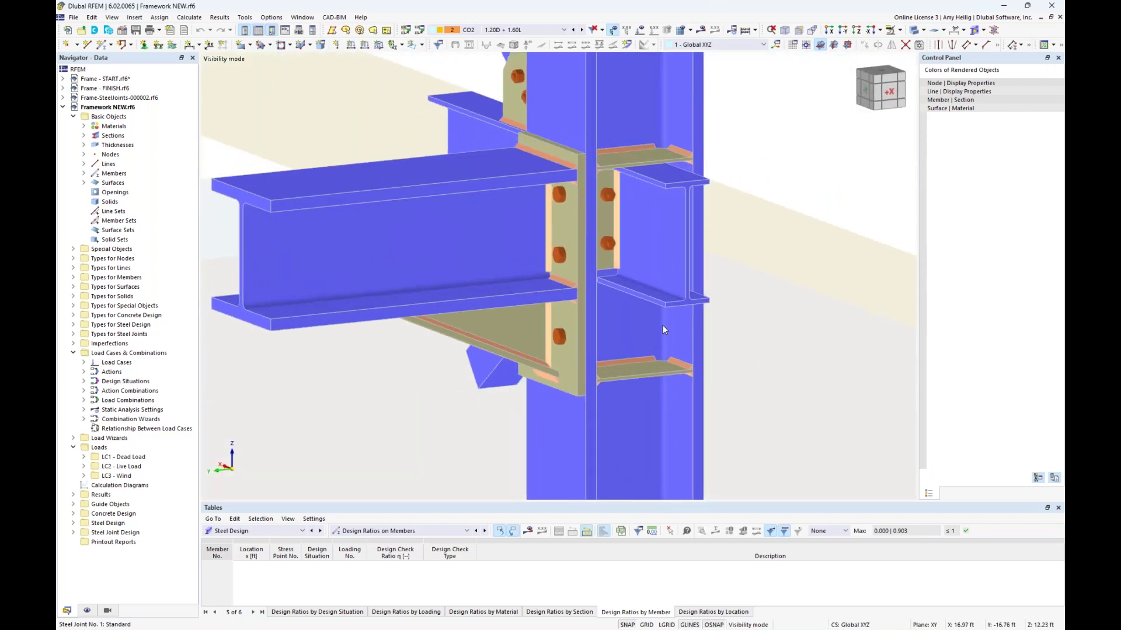
# Step: Examine the bolted gusset plates connecting the upper and lower diagonal braces to the isolated joint
pyautogui.keyDown('ctrl'); pyautogui.moveTo(412, 300); pyautogui.dragTo(522, 215, button='middle'); pyautogui.keyUp('ctrl')
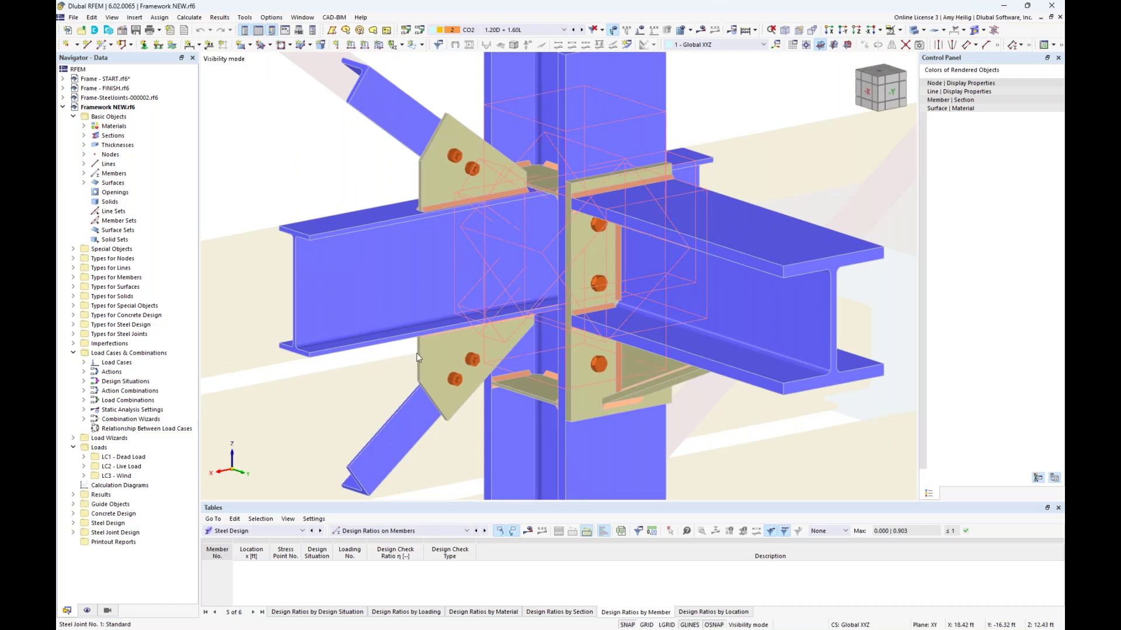
pyautogui.keyDown('ctrl'); pyautogui.moveTo(437, 355); pyautogui.dragTo(435, 321, button='middle'); pyautogui.keyUp('ctrl')
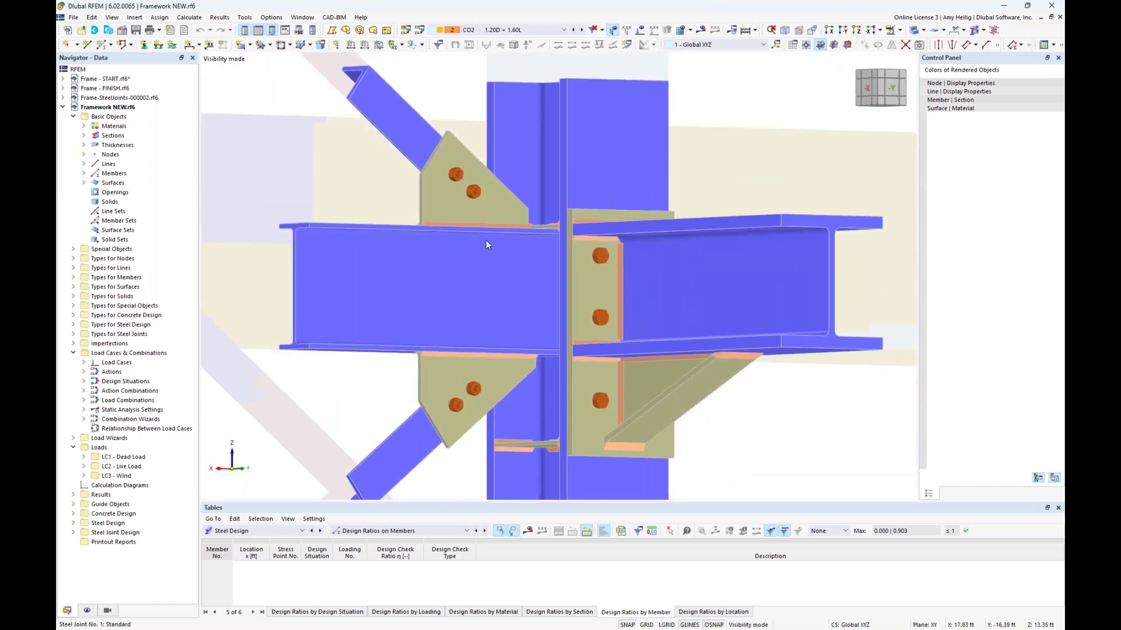
pyautogui.scroll(-3, 486, 240)
pyautogui.keyDown('ctrl'); pyautogui.moveTo(572, 272); pyautogui.dragTo(503, 302, button='middle'); pyautogui.keyUp('ctrl')
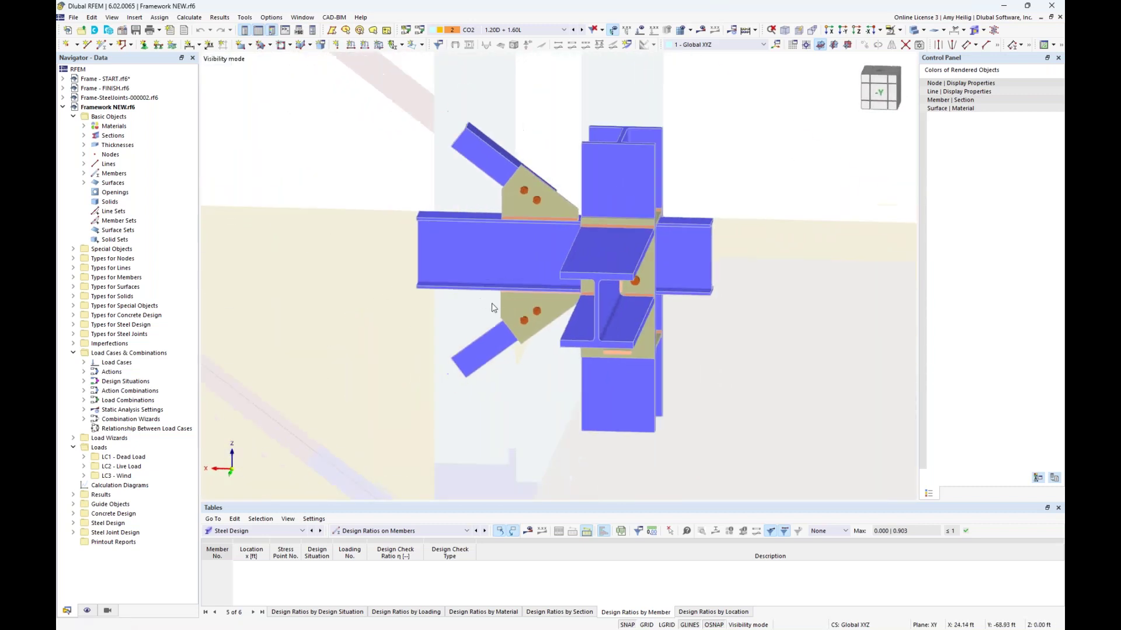
# Step: Cancel the visibility mode to show the whole framework model, and enlarge the results table
pyautogui.click(893, 29)
pyautogui.click(908, 98)
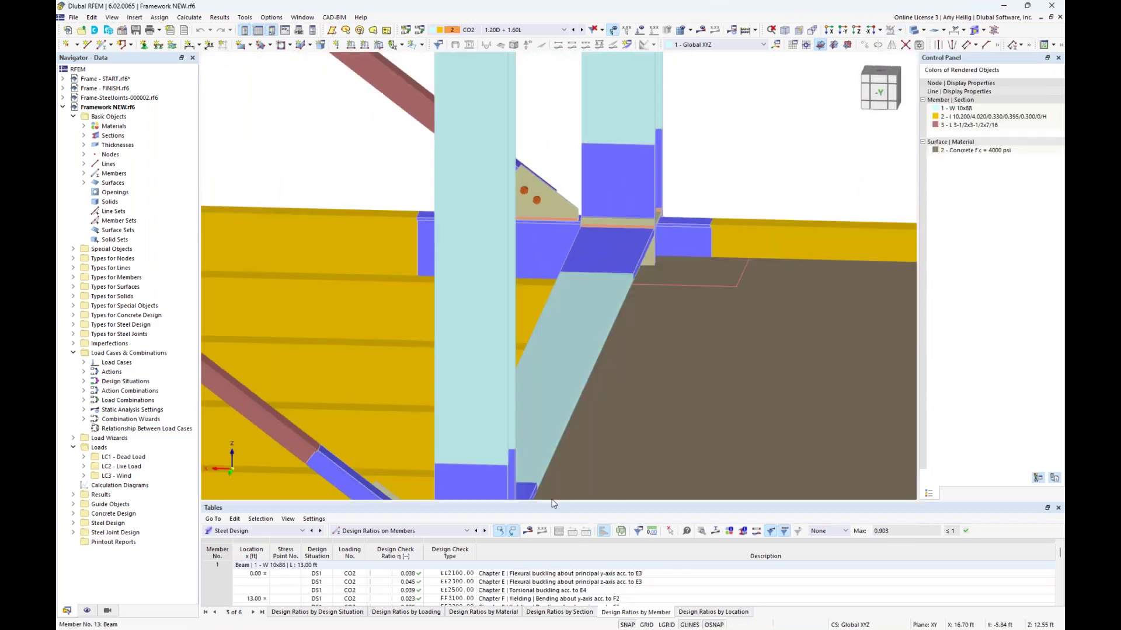
pyautogui.moveTo(557, 505); pyautogui.dragTo(556, 349)
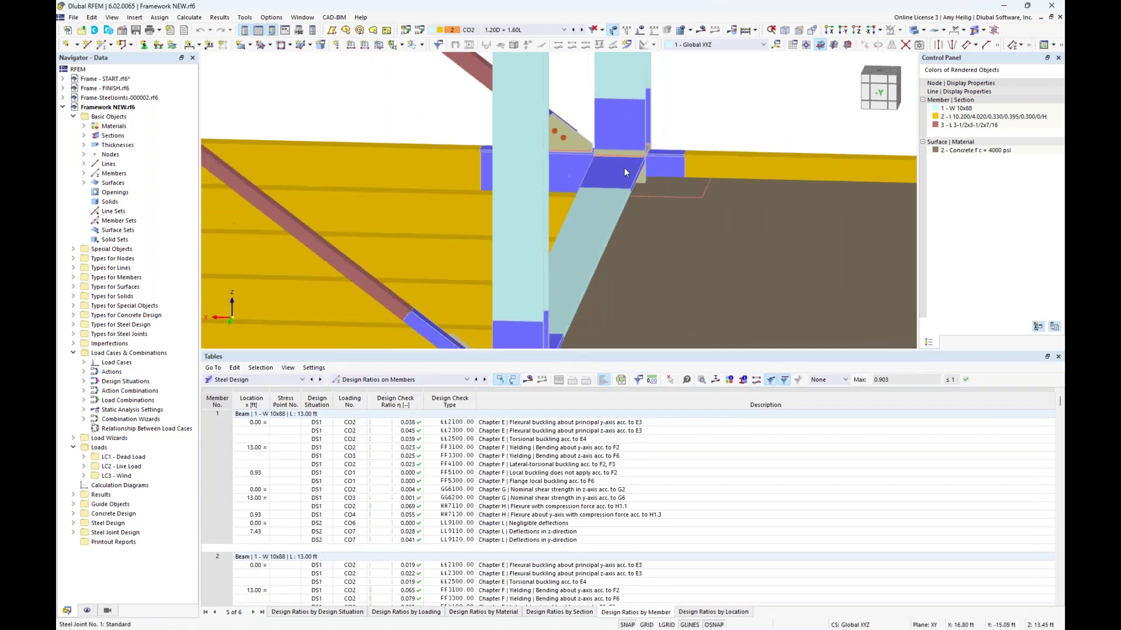
pyautogui.scroll(-6, 625, 167)
pyautogui.keyDown('ctrl'); pyautogui.moveTo(713, 199); pyautogui.dragTo(496, 208, button='middle'); pyautogui.keyUp('ctrl')
# Step: Display the steel joint design ratios by node and check the bolt result for node No. 8
pyautogui.click(247, 380)
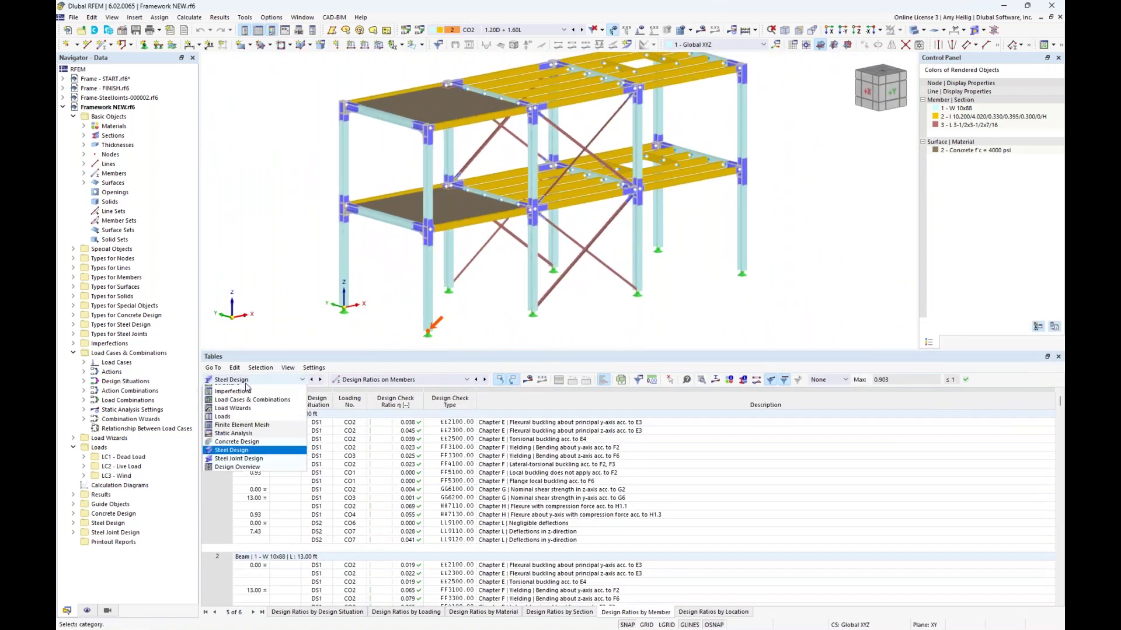
pyautogui.click(252, 459)
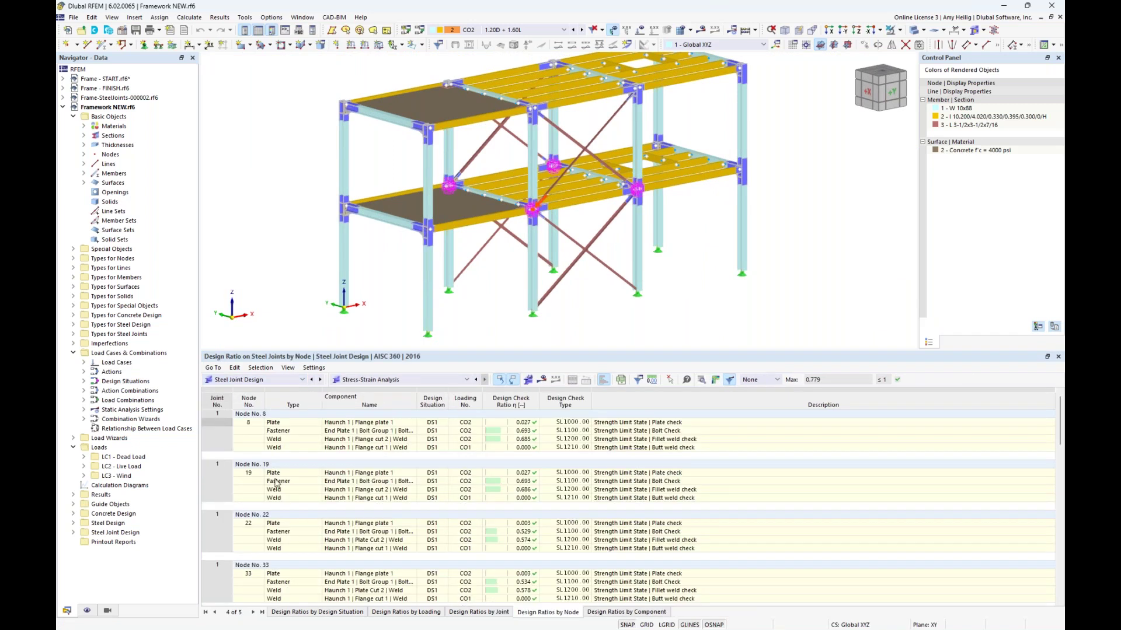
pyautogui.click(598, 432)
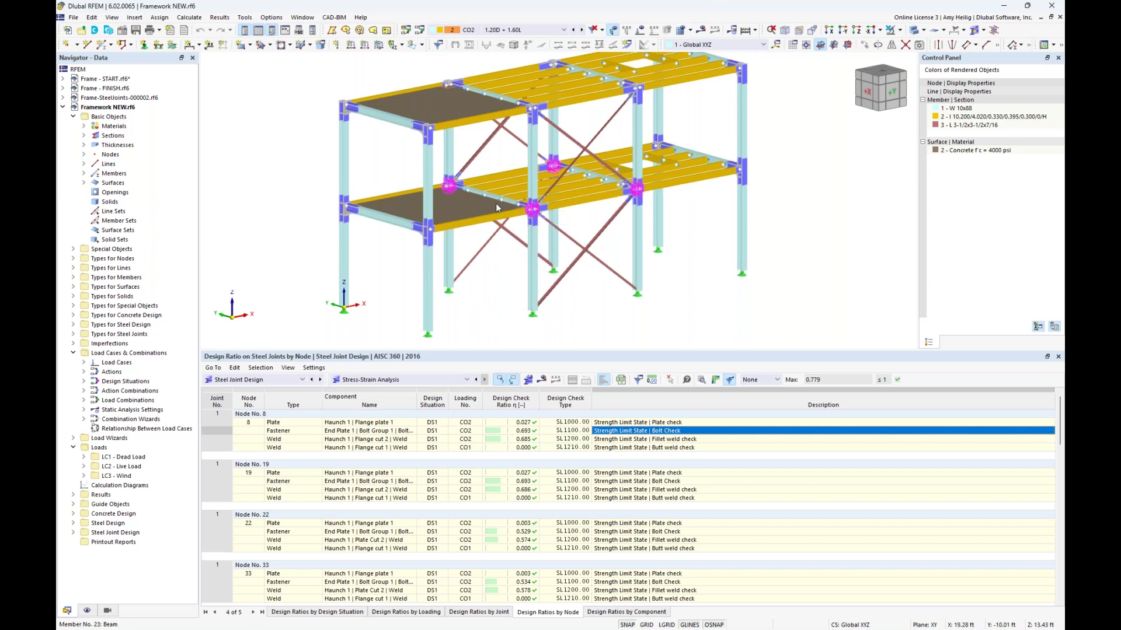
# Step: Display the steel design ratios by member and locate member No. 1 through its lateral-torsional buckling check
pyautogui.click(272, 380)
pyautogui.click(245, 456)
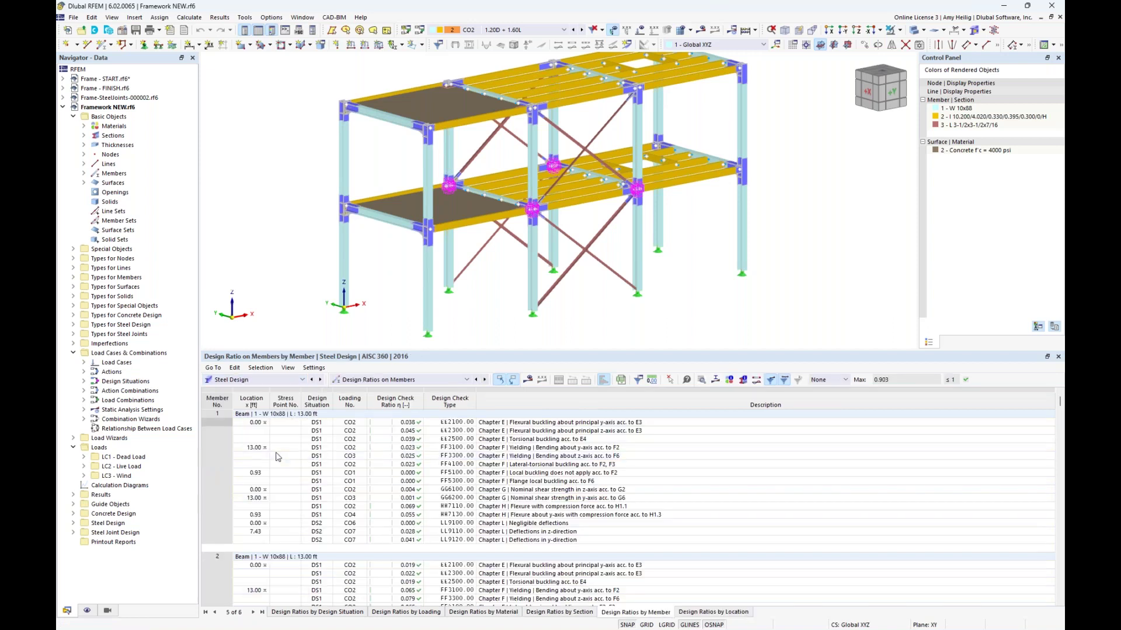
pyautogui.click(555, 464)
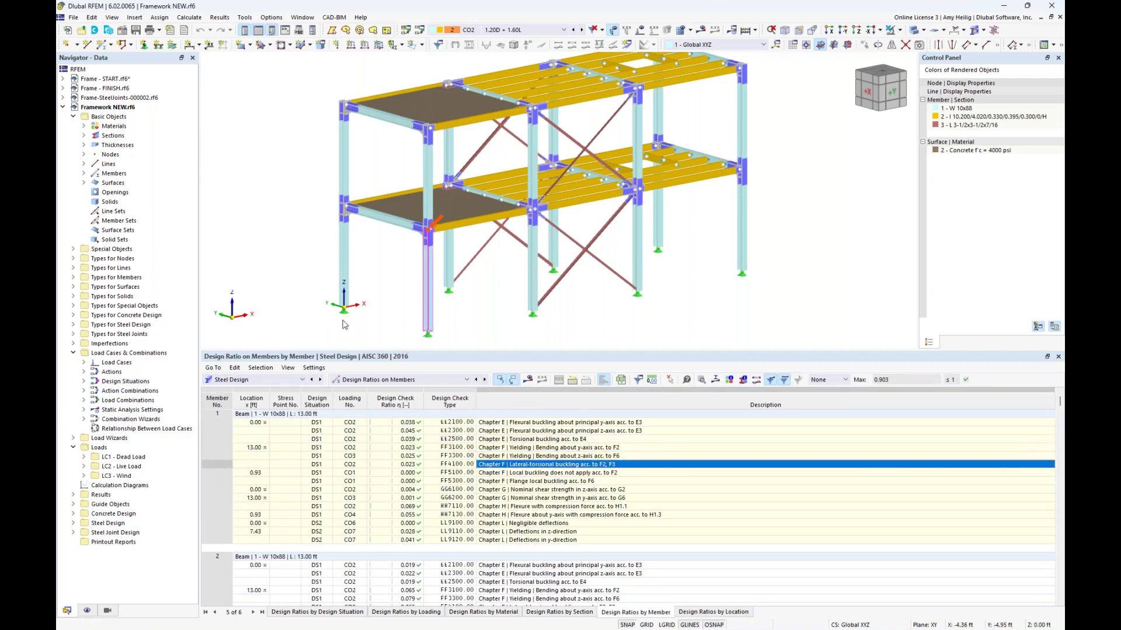
# Step: Review the concrete design ratios by surface for both floor slabs, and inspect the lower slab at its edge joint
pyautogui.click(279, 380)
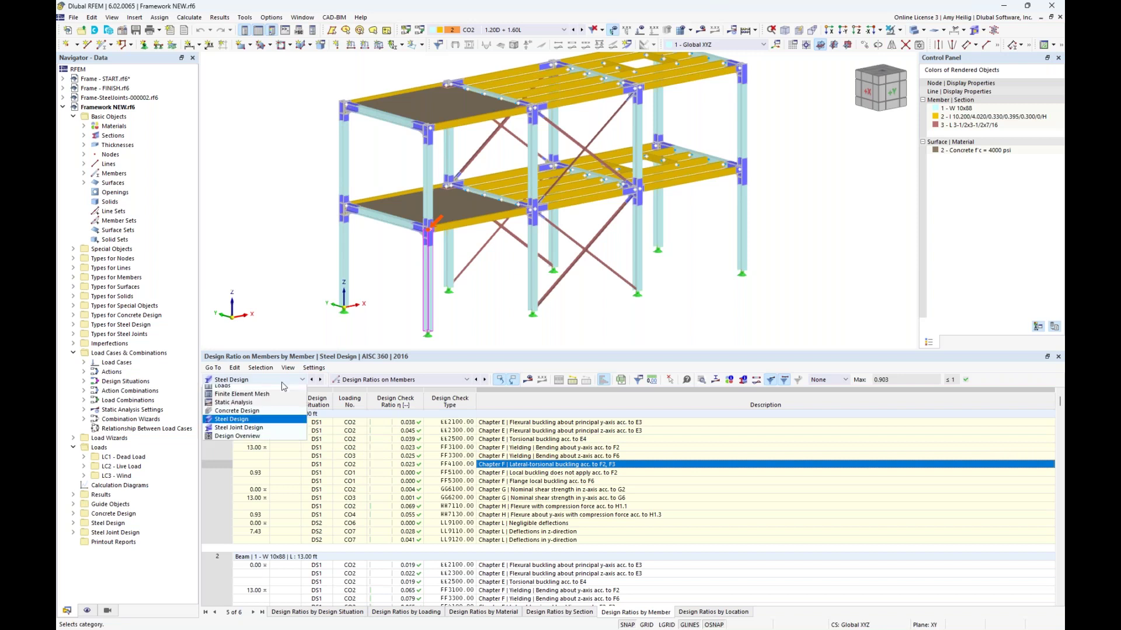
pyautogui.click(268, 448)
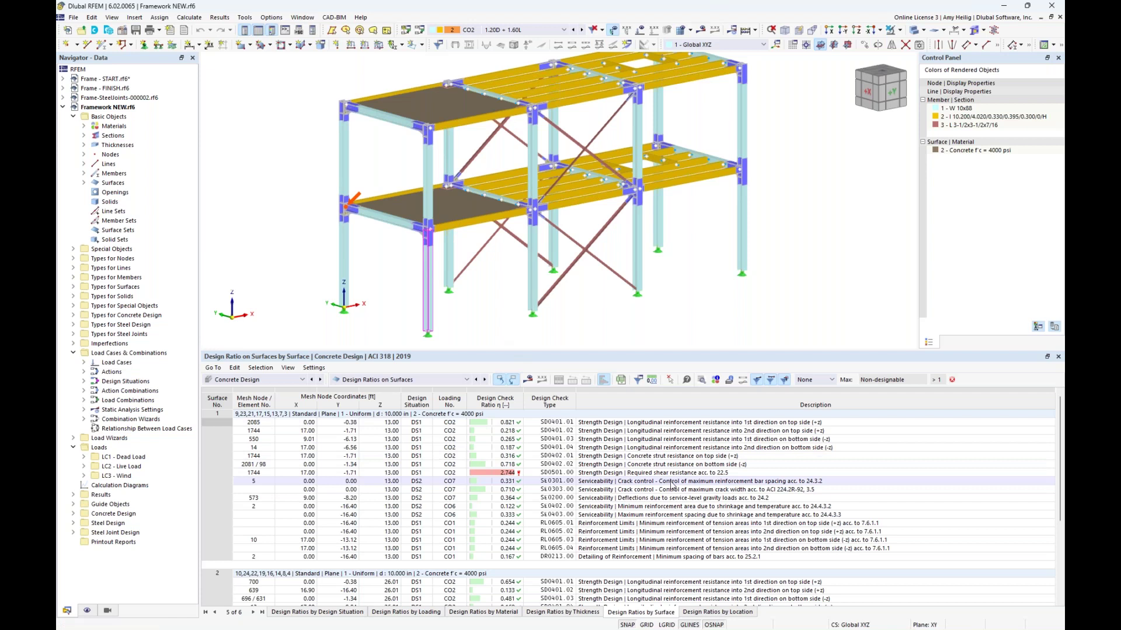
pyautogui.scroll(-4, 671, 484)
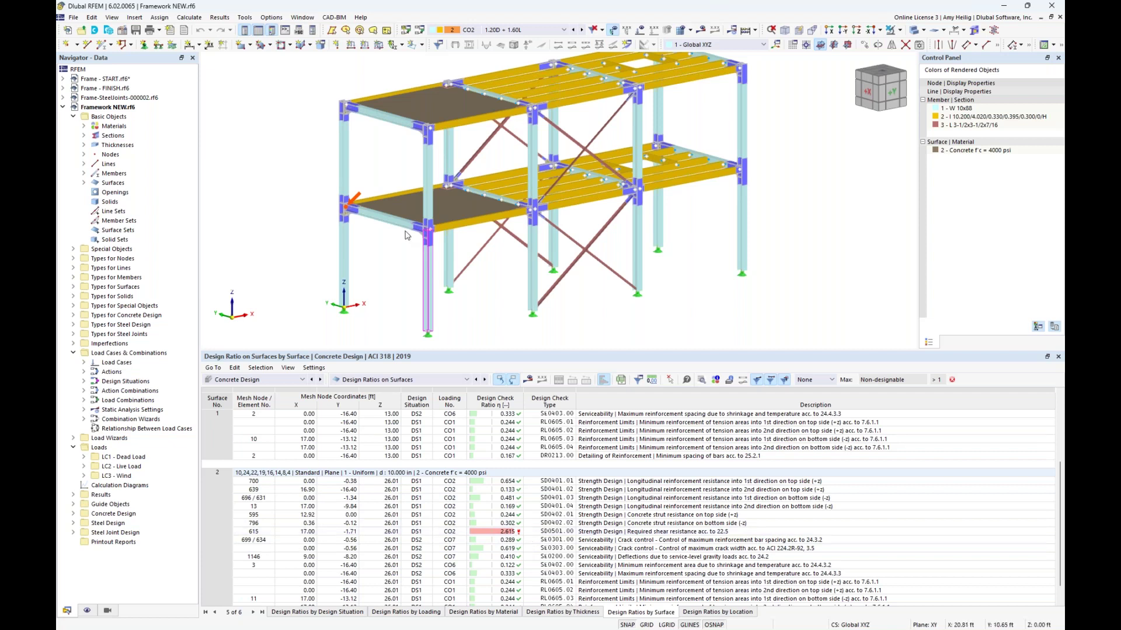
pyautogui.scroll(5, 359, 206)
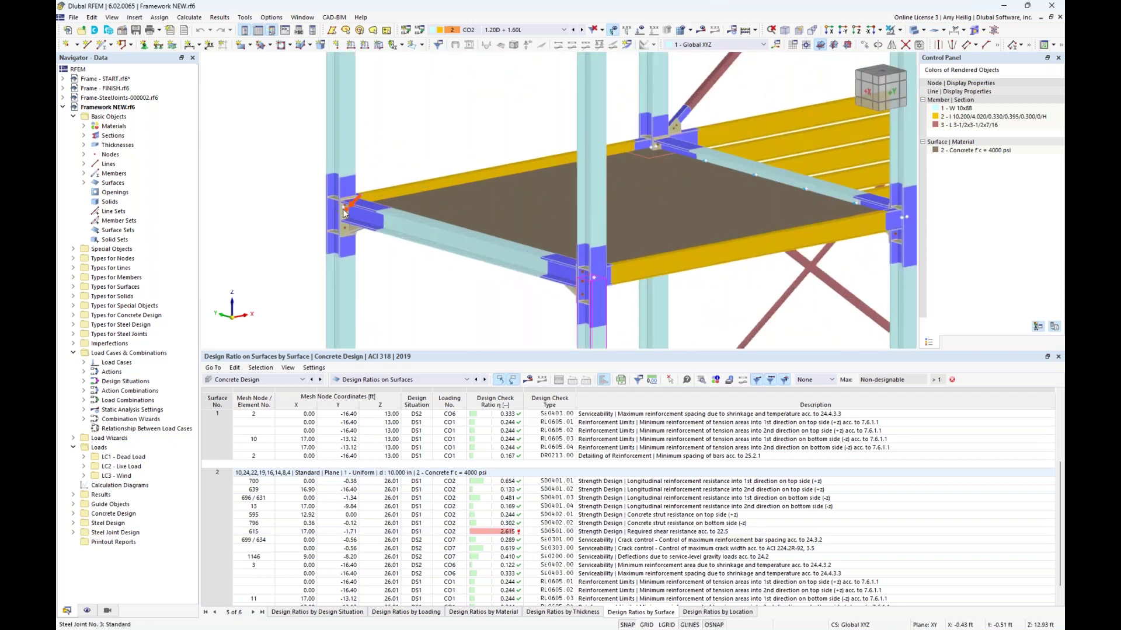
pyautogui.scroll(-4, 347, 209)
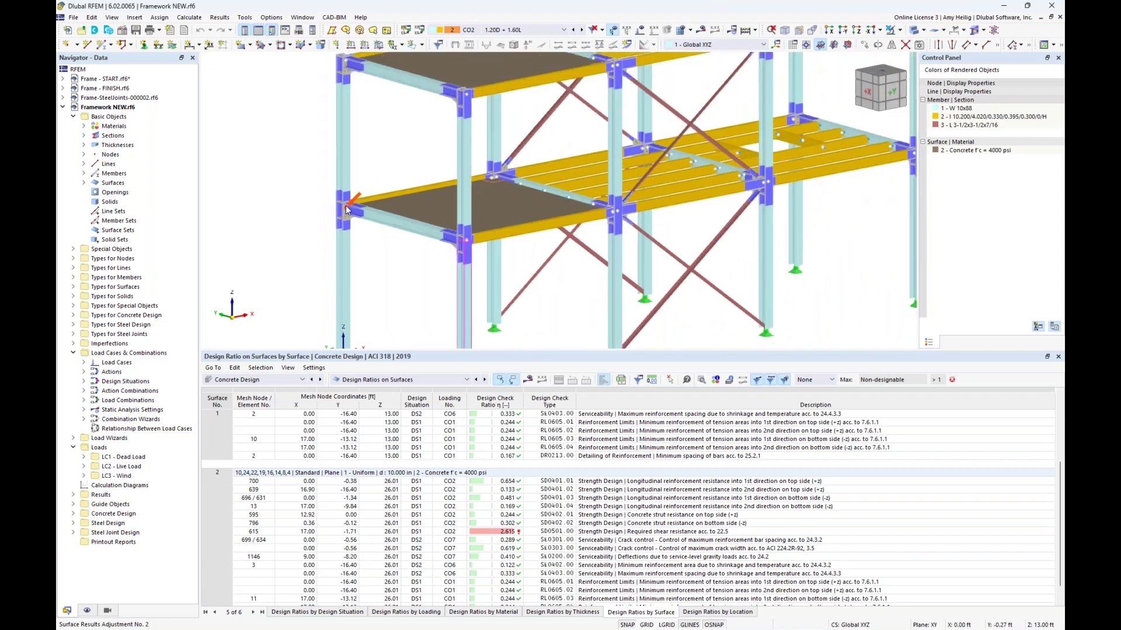
pyautogui.scroll(-2, 347, 209)
pyautogui.scroll(-1, 677, 517)
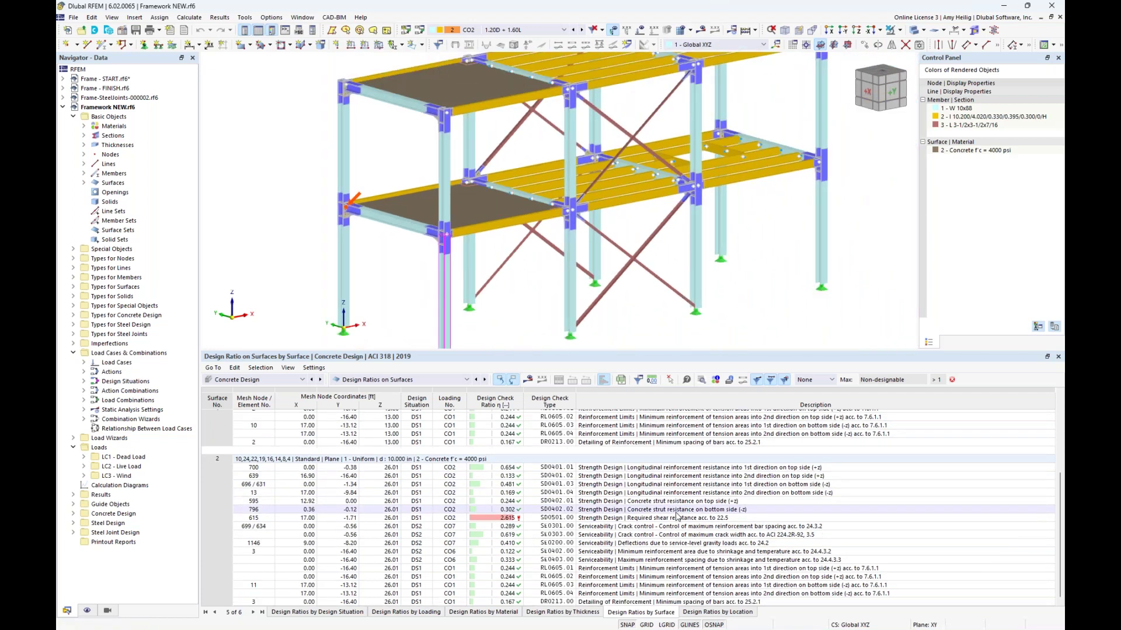
# Step: Shorten the results table and turn the framework model so the whole structure fits in the enlarged view
pyautogui.keyDown('ctrl'); pyautogui.moveTo(767, 301); pyautogui.dragTo(734, 296, button='middle'); pyautogui.keyUp('ctrl')
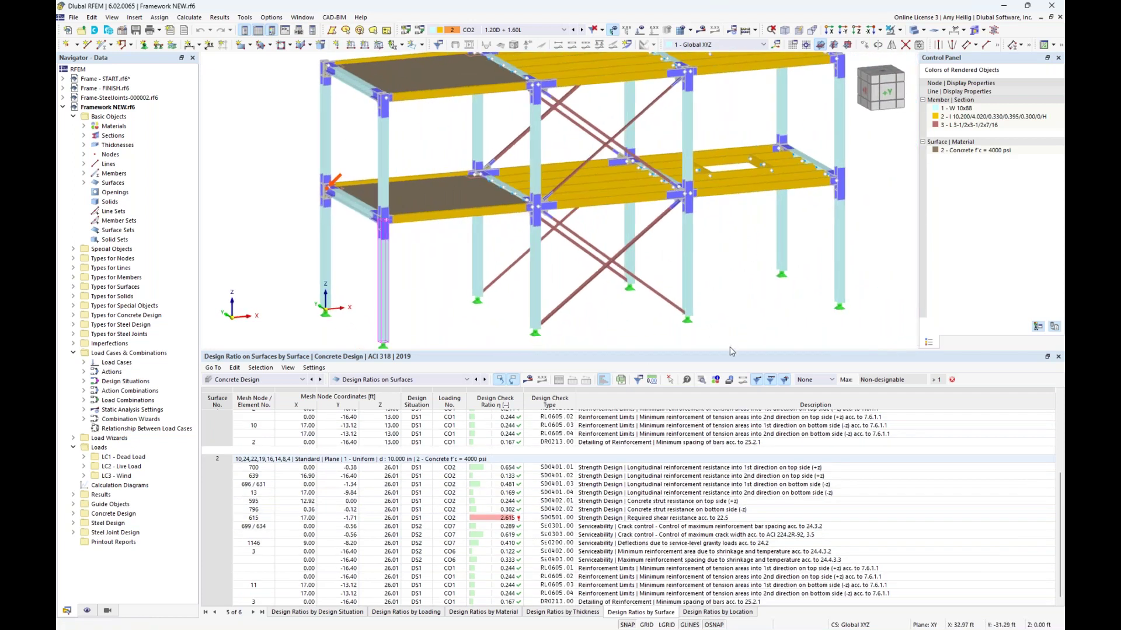
pyautogui.moveTo(731, 352); pyautogui.dragTo(730, 452)
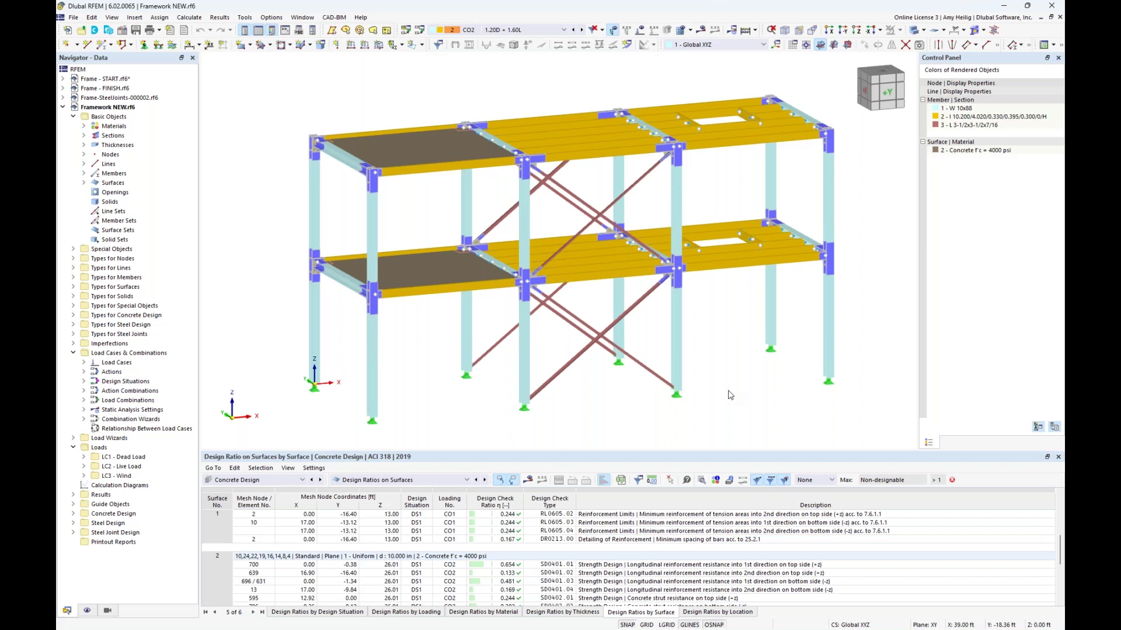
# Step: Switch to the PowerPoint slide show and advance to the Steel Joints Add-on Future Developments slide
pyautogui.press('super+Tab')
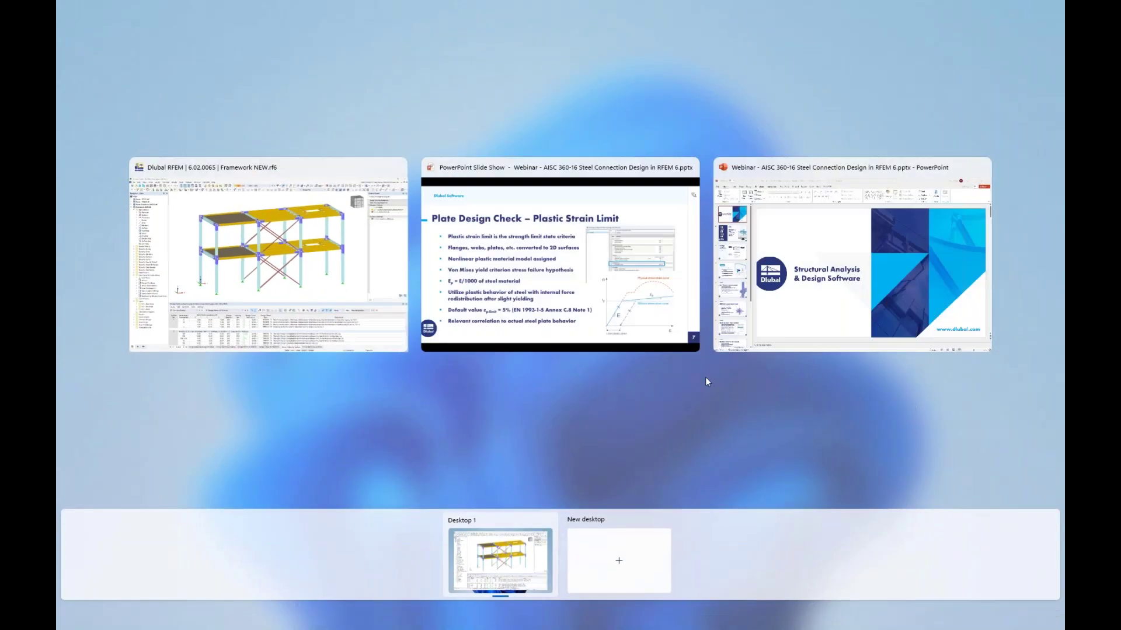
pyautogui.click(549, 293)
pyautogui.press('Right')
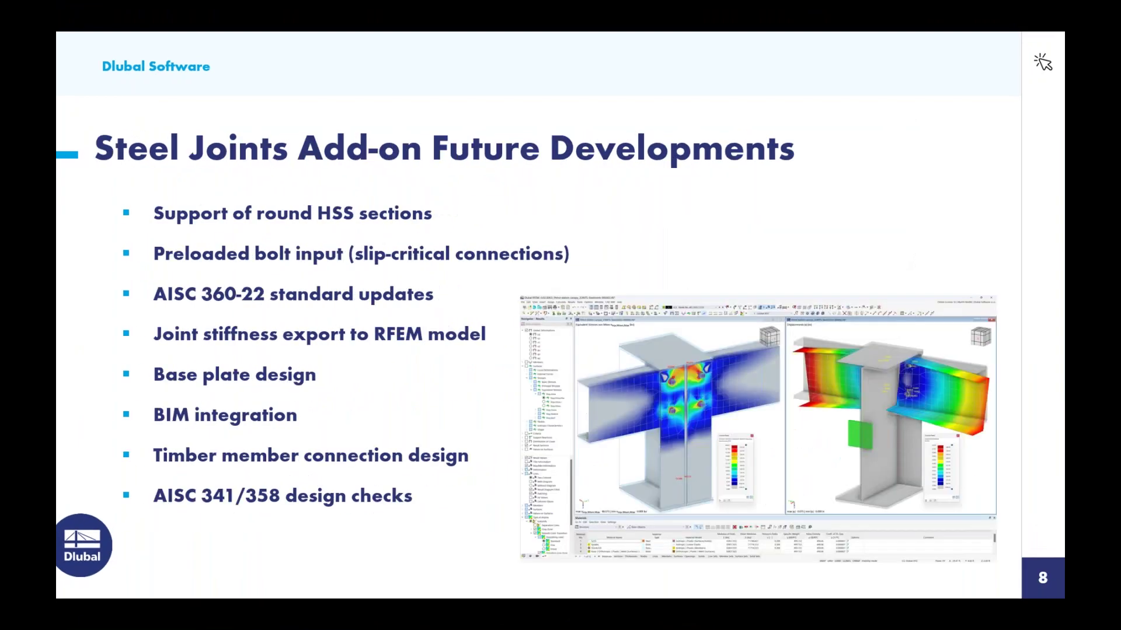